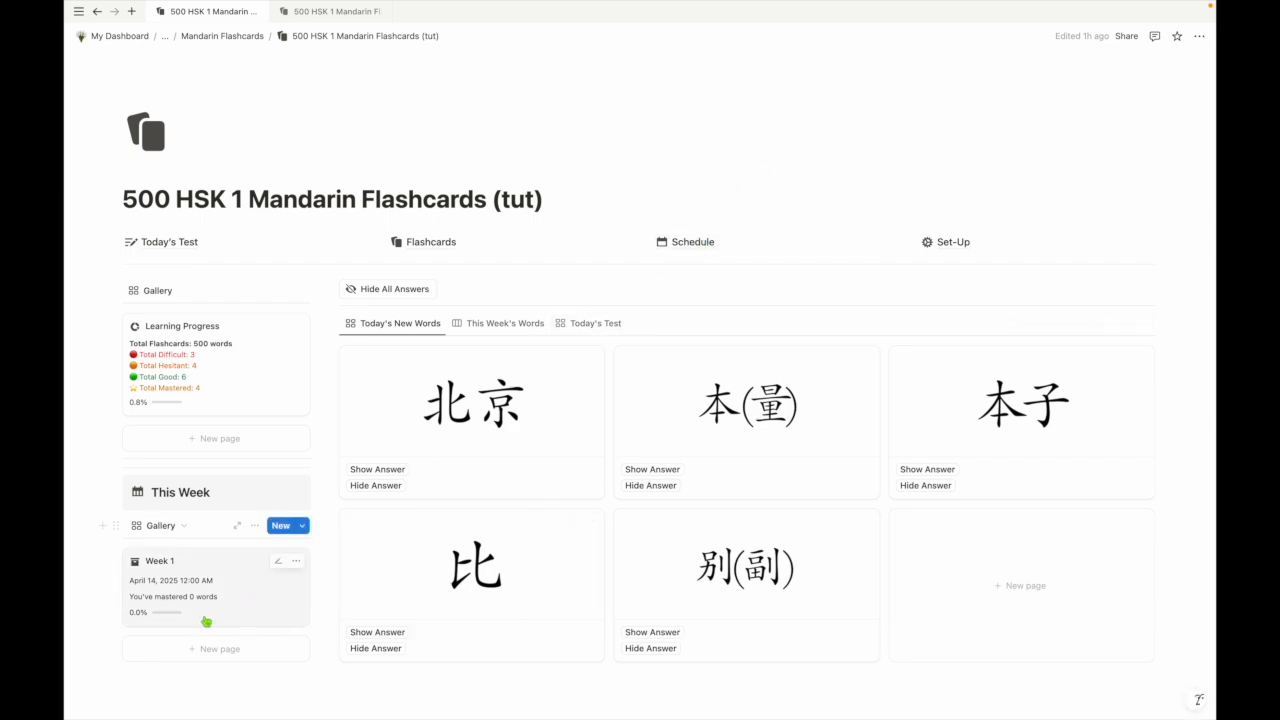
Step: Switch to the 500 HSK 1 Mandarin Flashcards (No Schedule) page, look over its cards and open the Flashcards vocabulary list
left_click(340, 12)
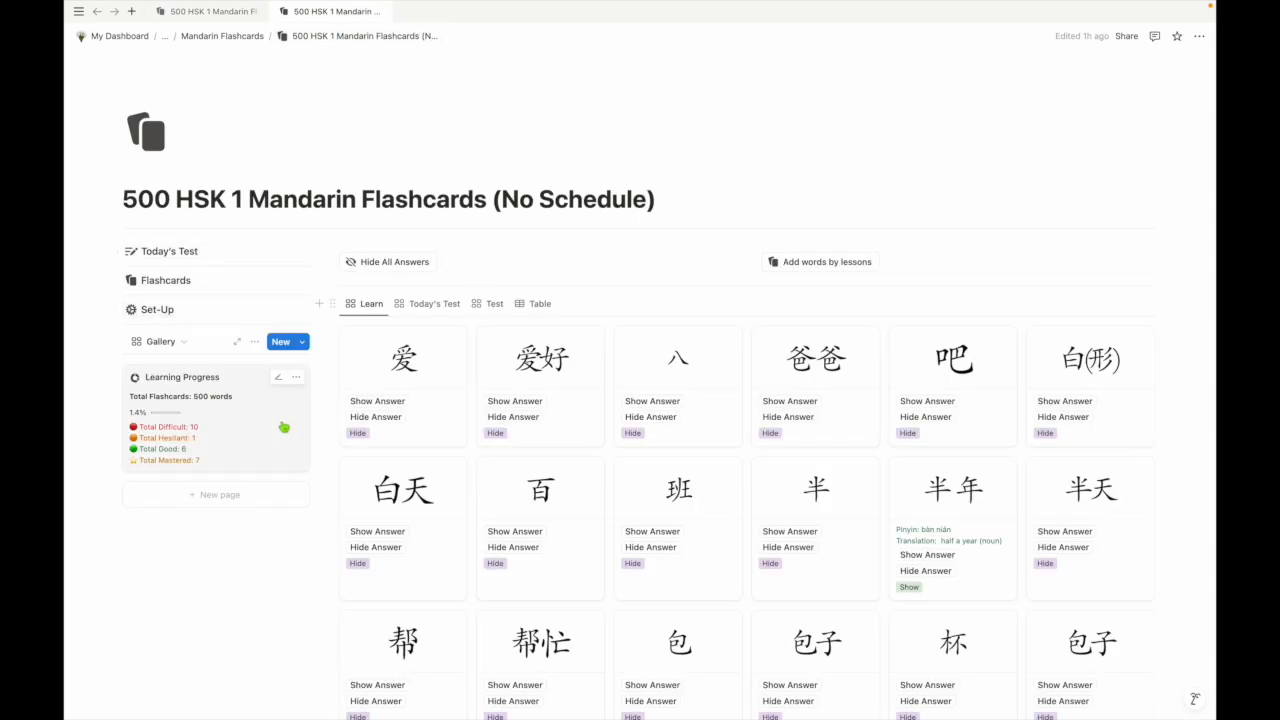
scroll(514, 472, "down", 3)
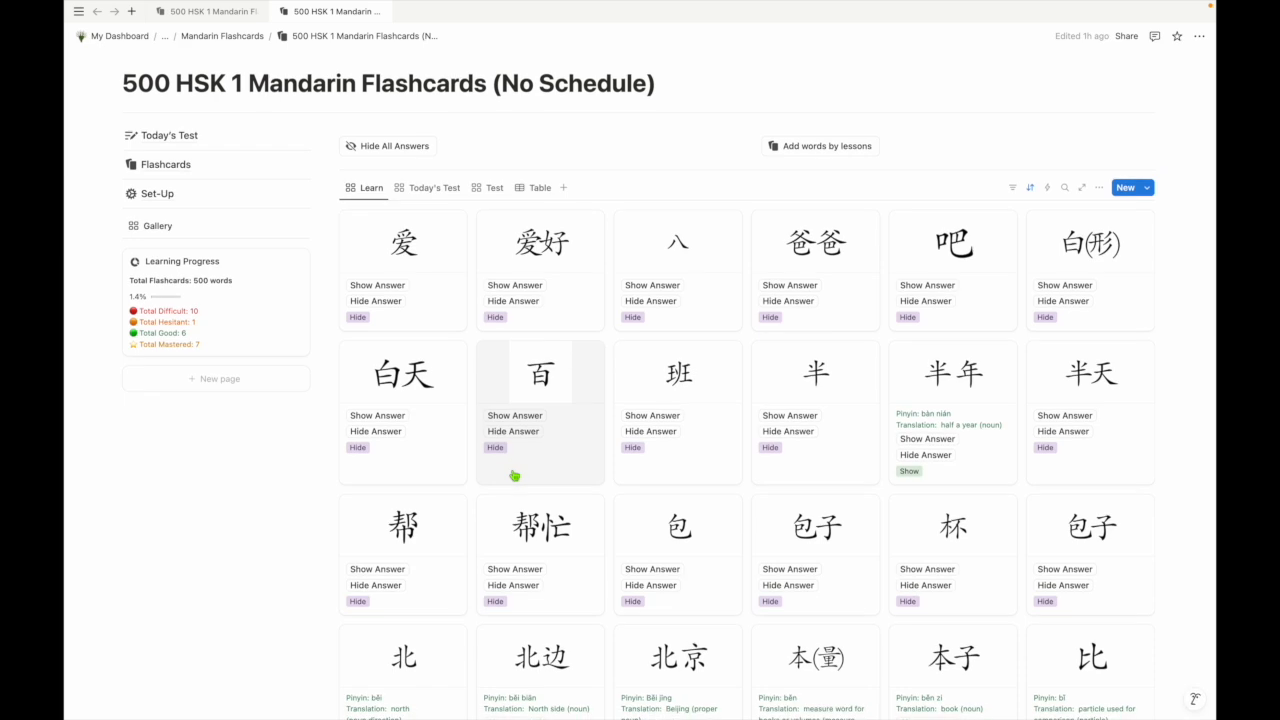
scroll(514, 475, "up", 3)
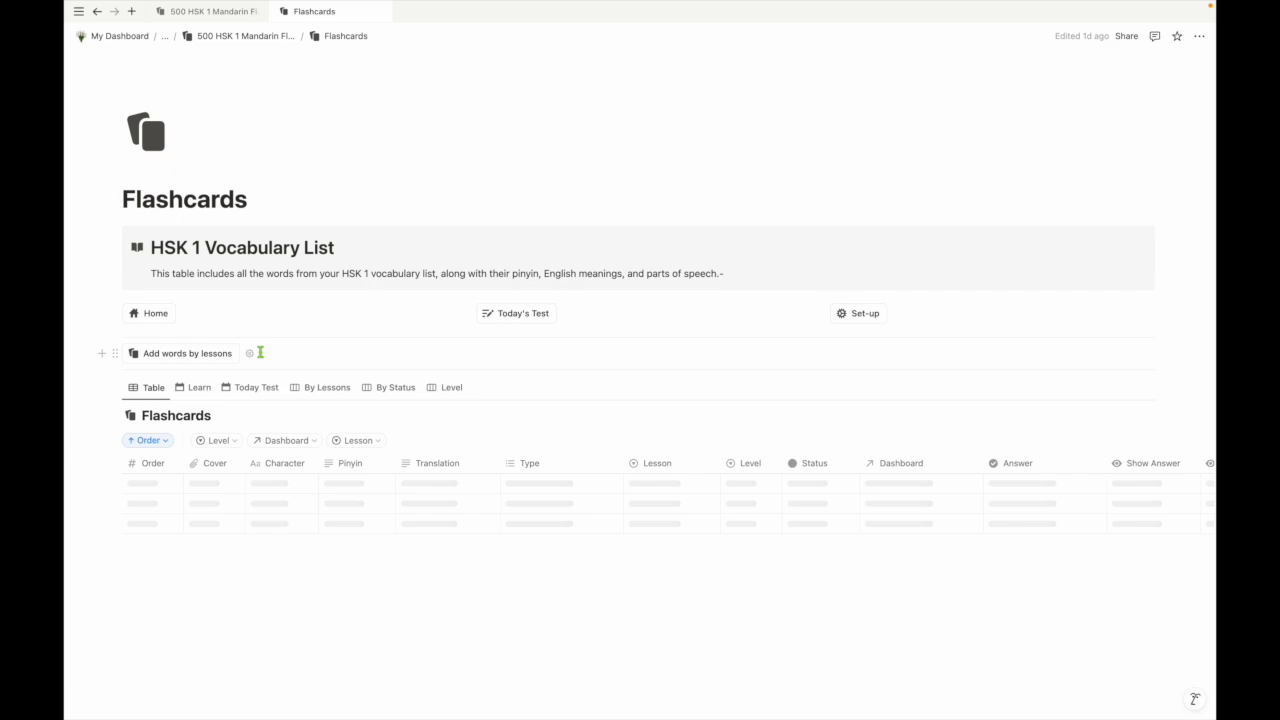
scroll(260, 352, "down", 3)
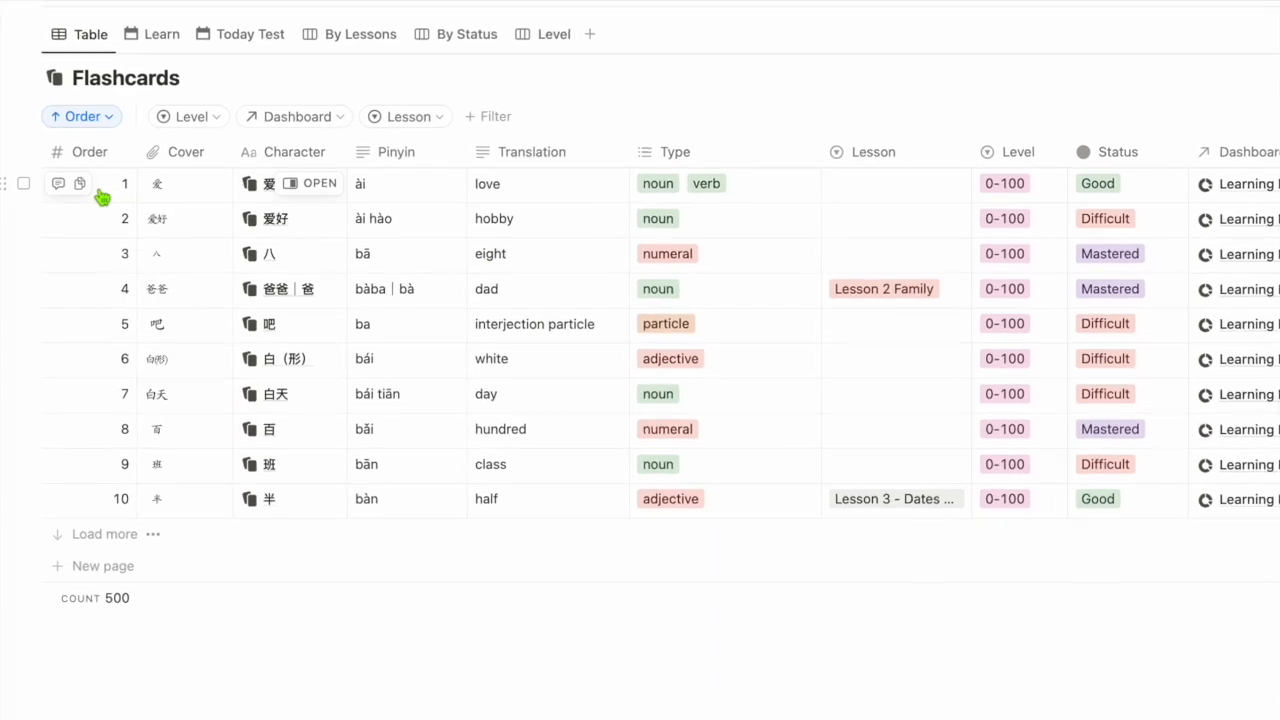
Step: Examine the Order value and the Cover image of the first flashcard, 爱, in the Flashcards table
mouse_move(97, 600)
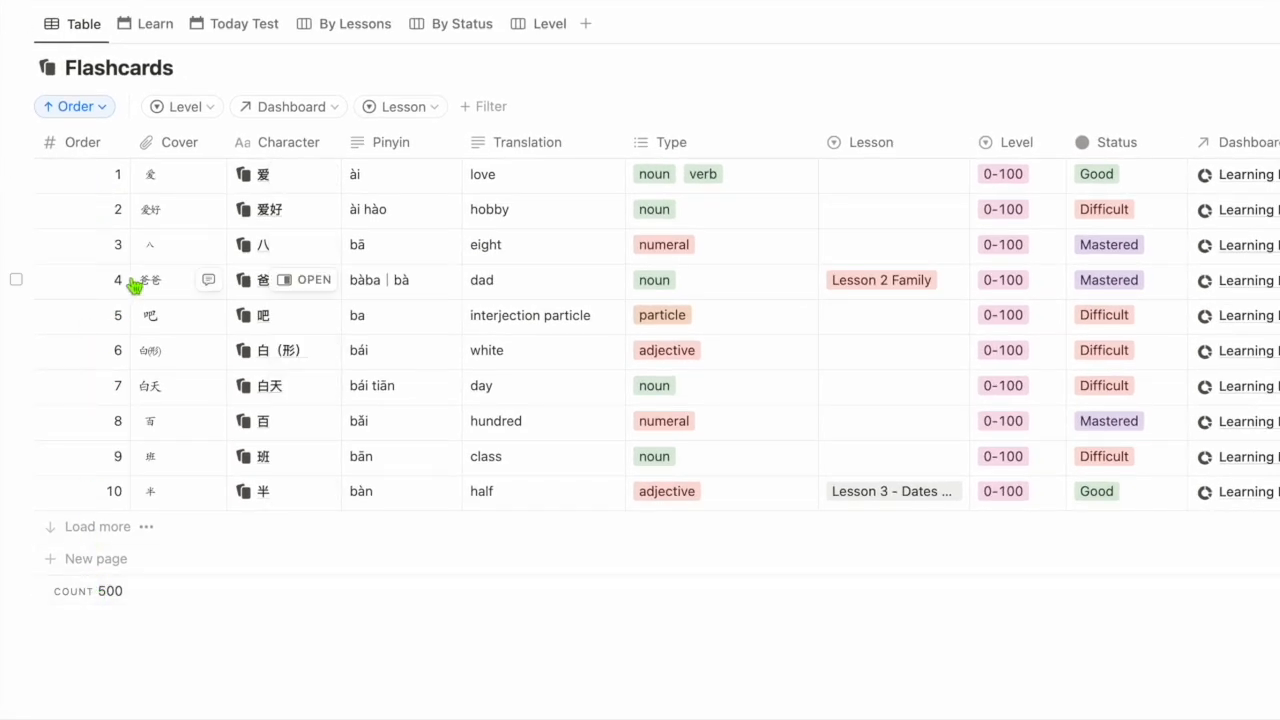
left_click(114, 174)
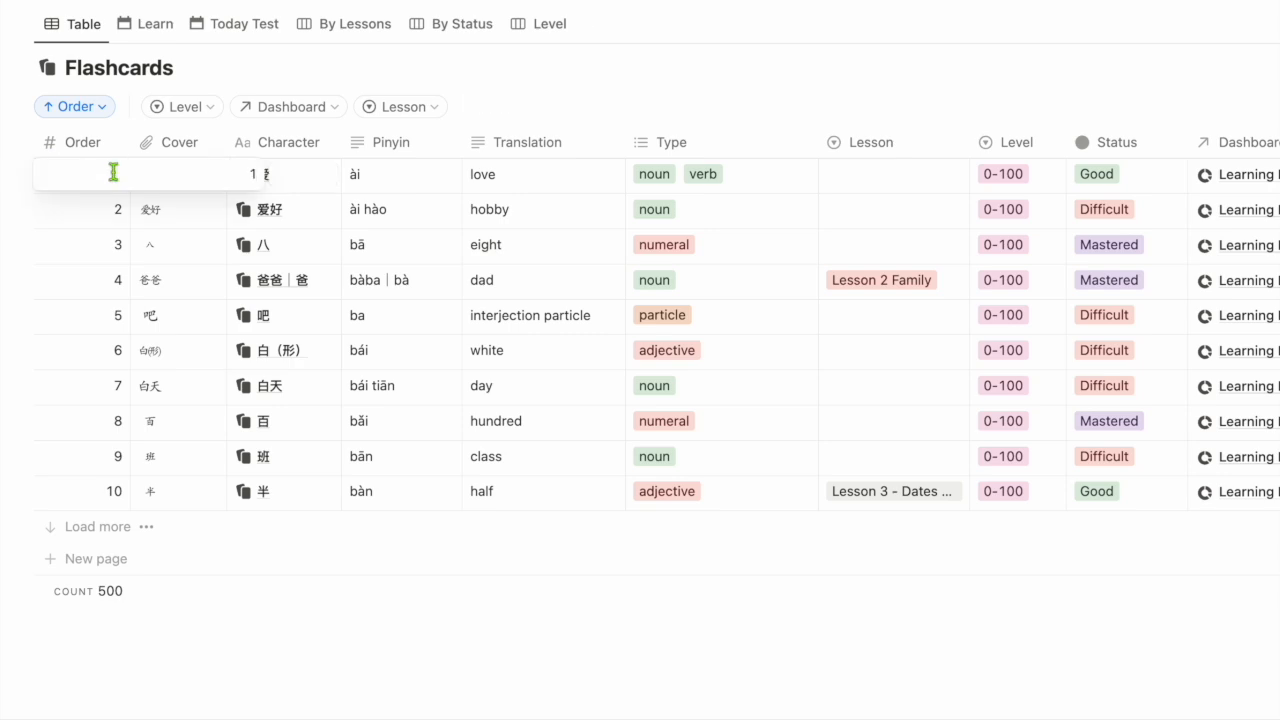
key("Escape")
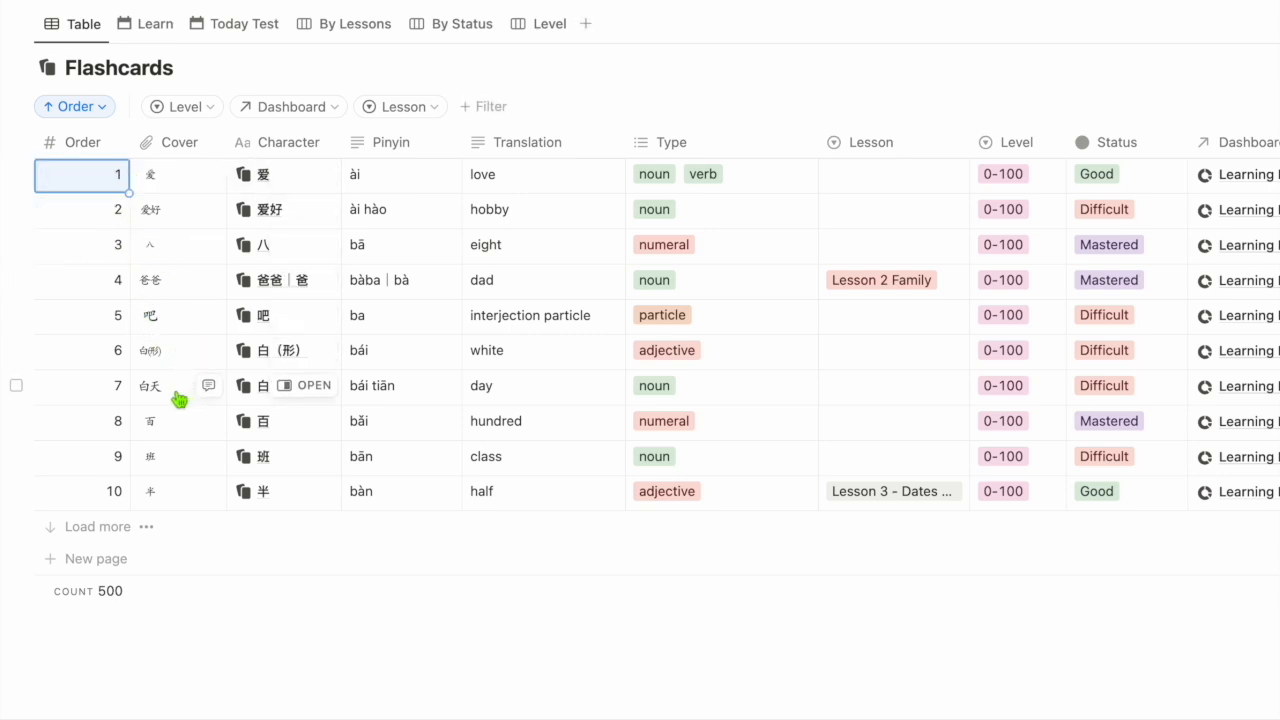
left_click(174, 186)
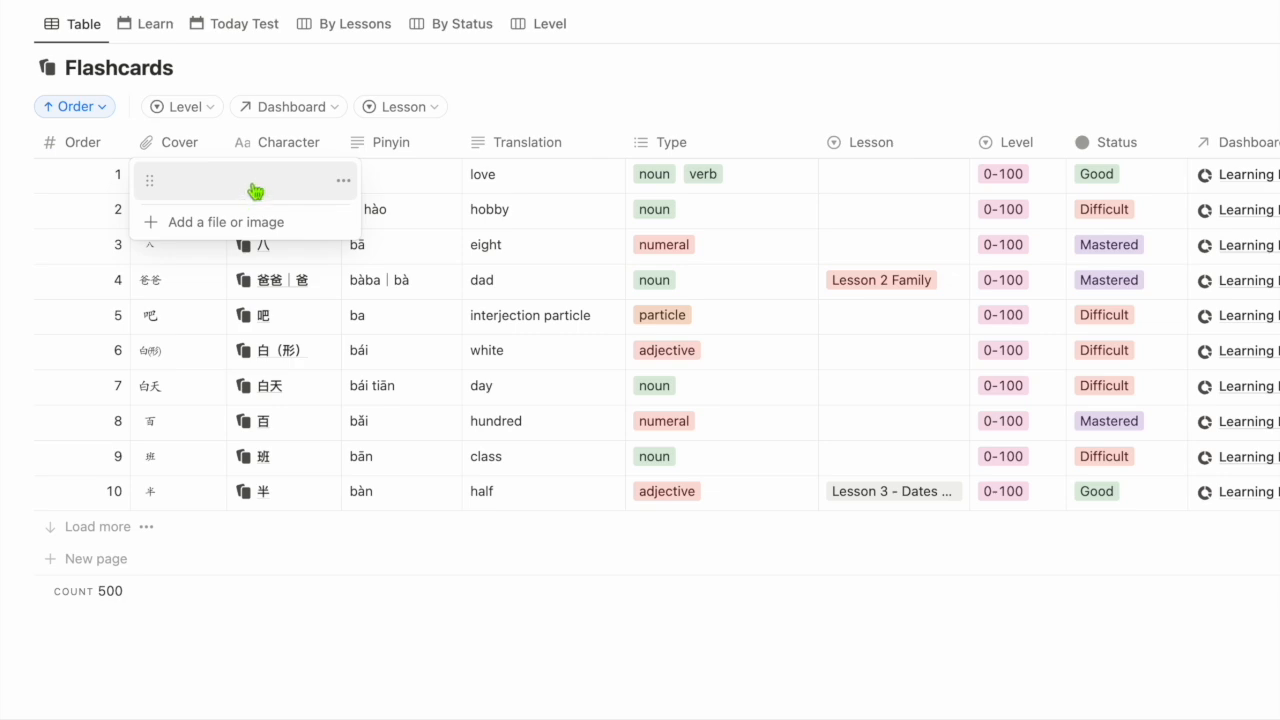
key("Escape")
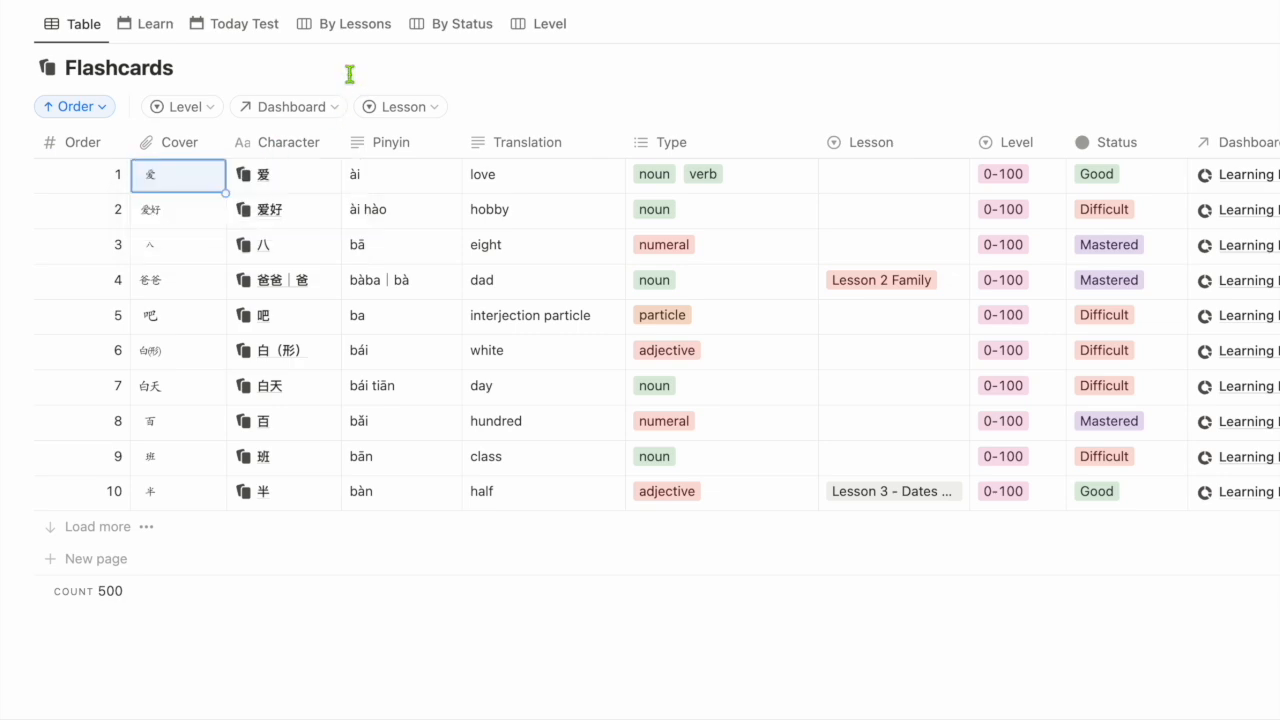
Step: Check the Learn view briefly, then return to the Table view and inspect the first flashcard's Character entry
left_click(161, 23)
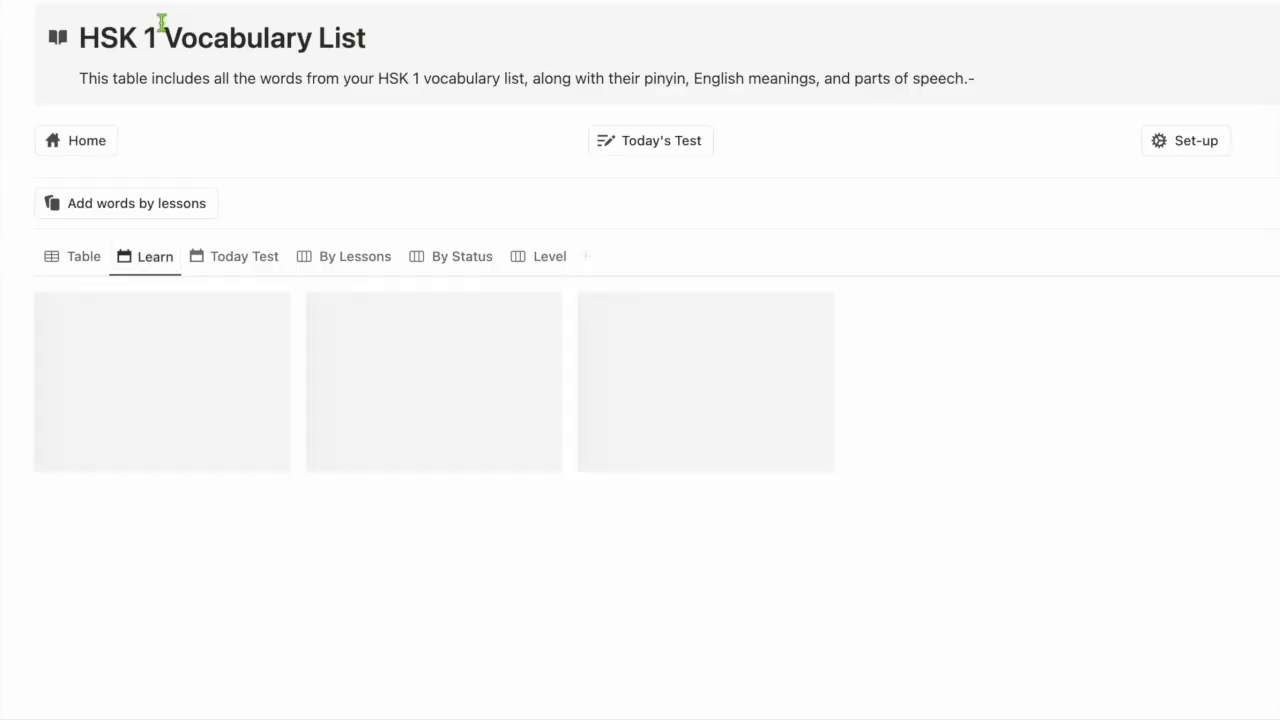
left_click(84, 260)
scroll(168, 424, "down", 3)
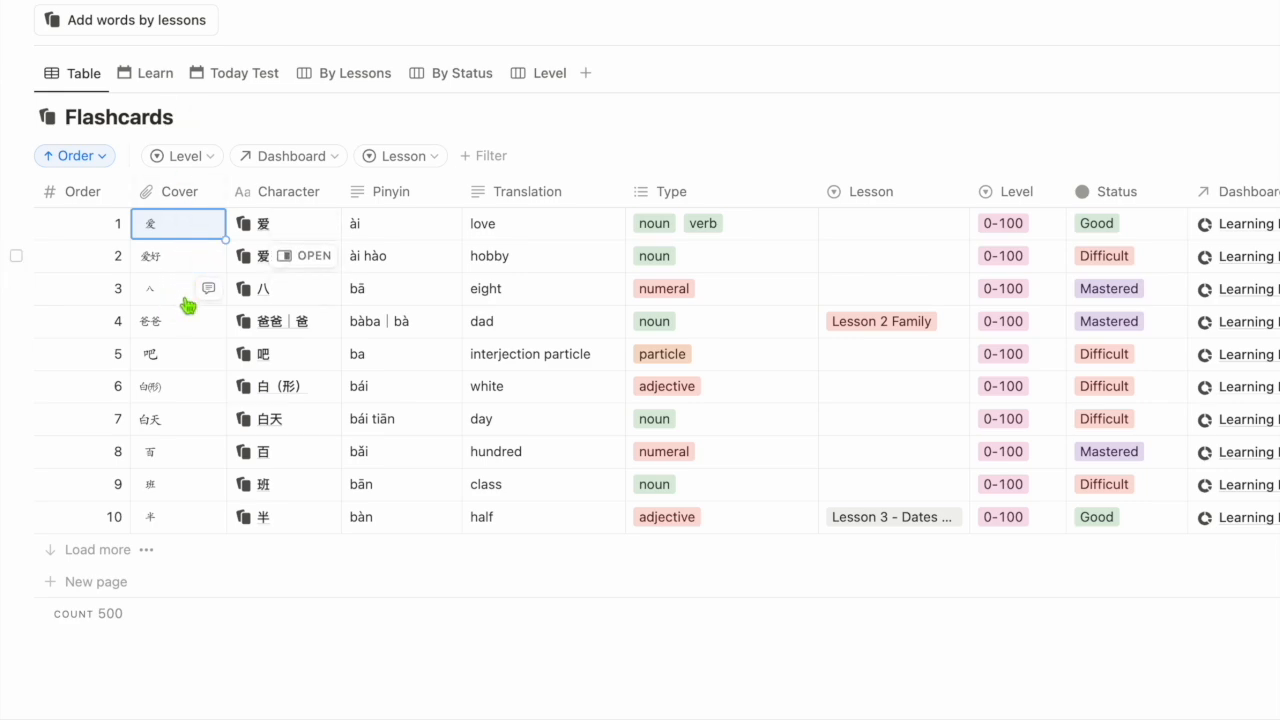
left_click(259, 226)
key("Escape")
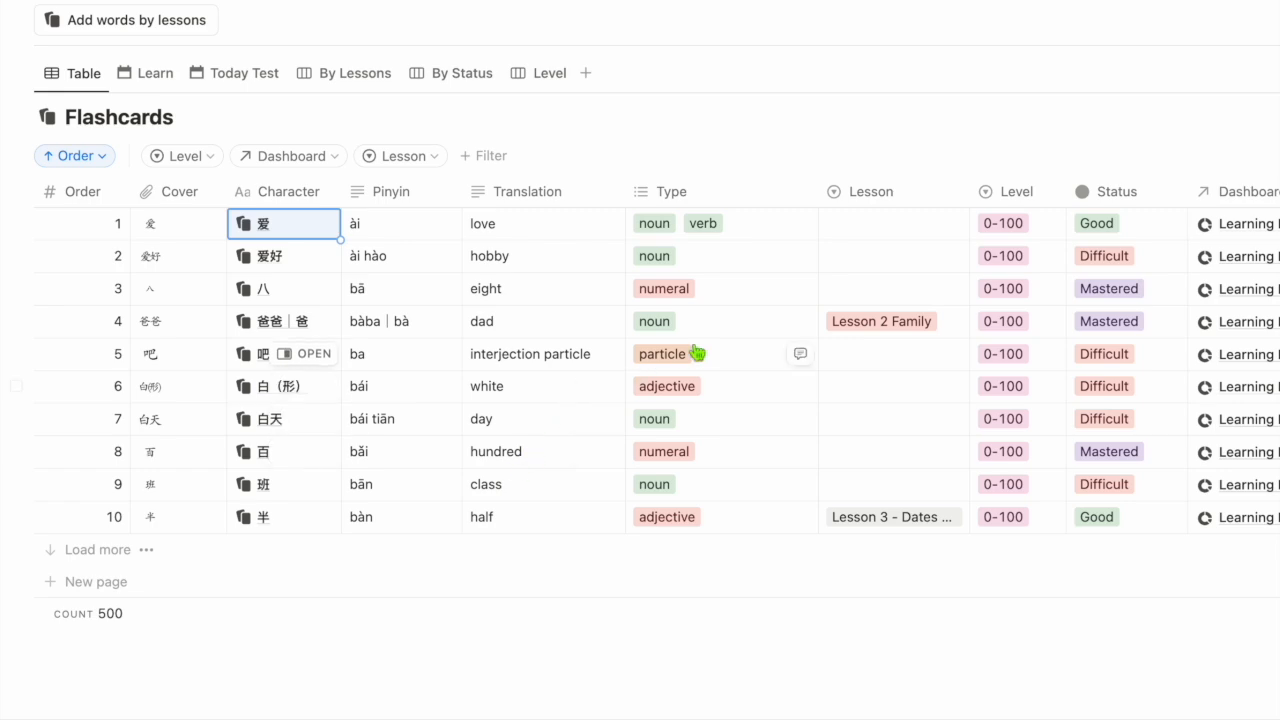
Step: Examine the available Lesson options for the first flashcard, leaving its lesson unassigned
scroll(725, 380, "down", 1)
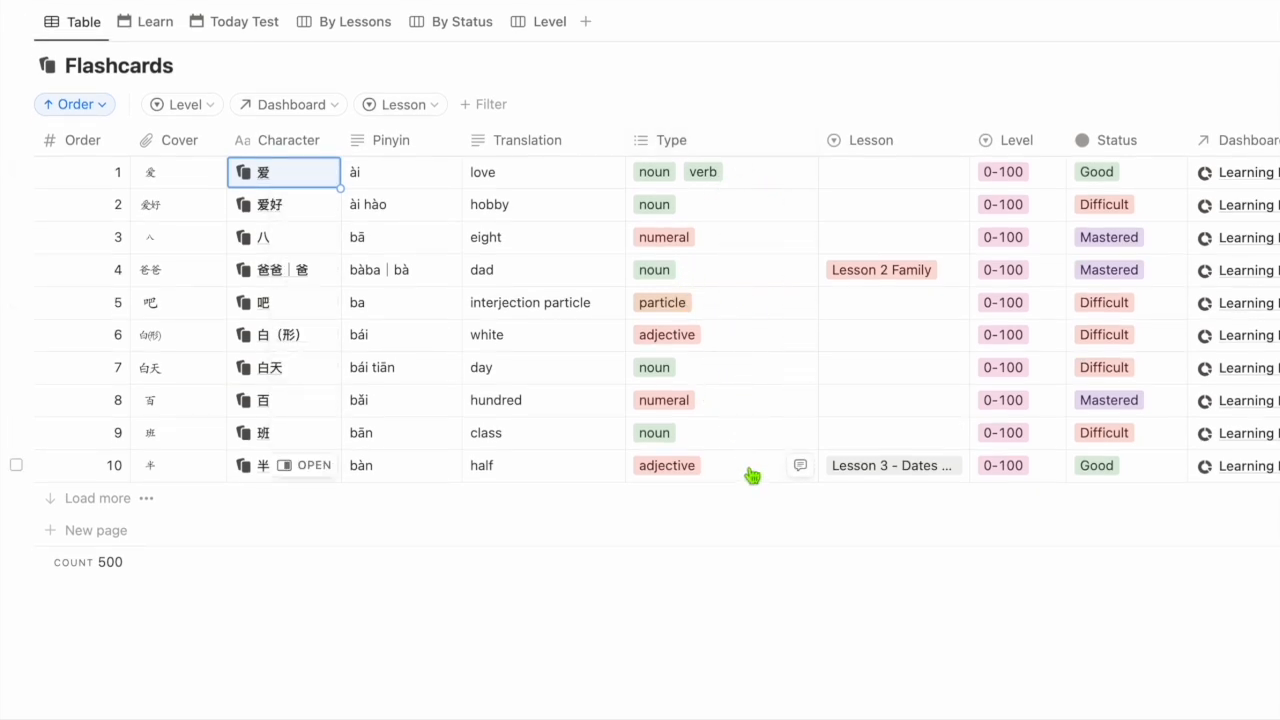
scroll(752, 474, "right", 2)
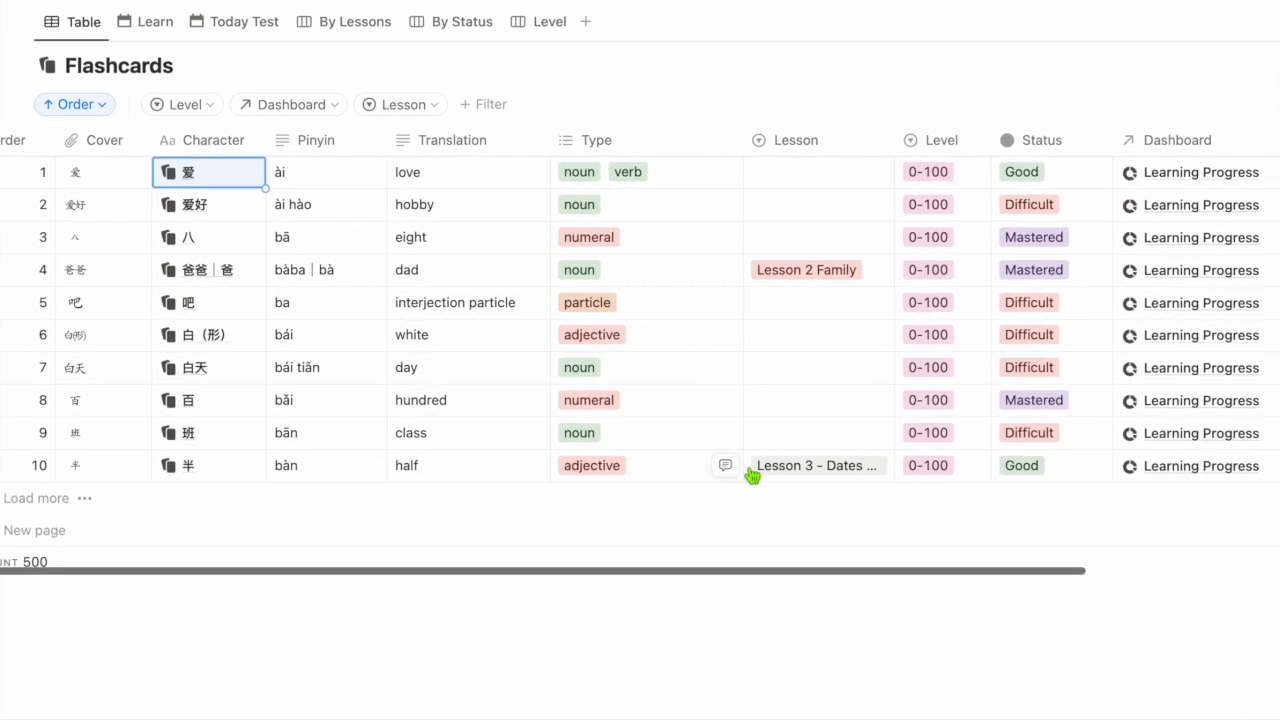
left_click(838, 179)
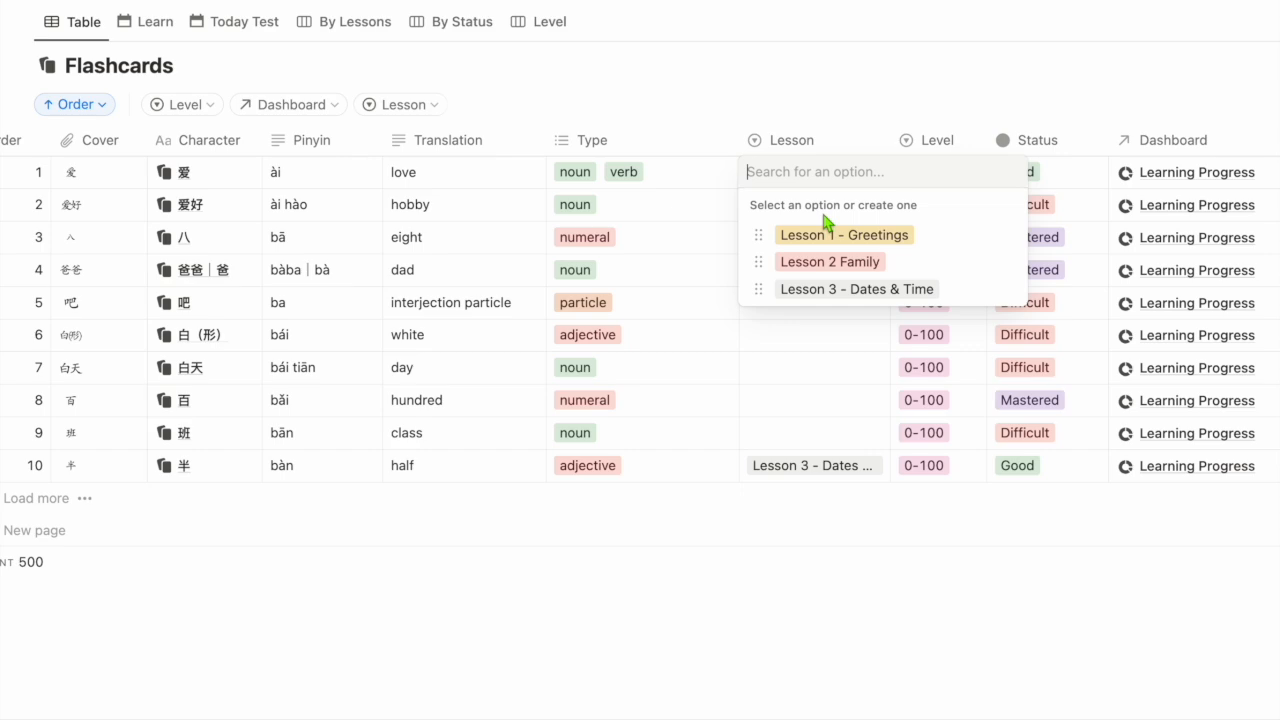
left_click(858, 90)
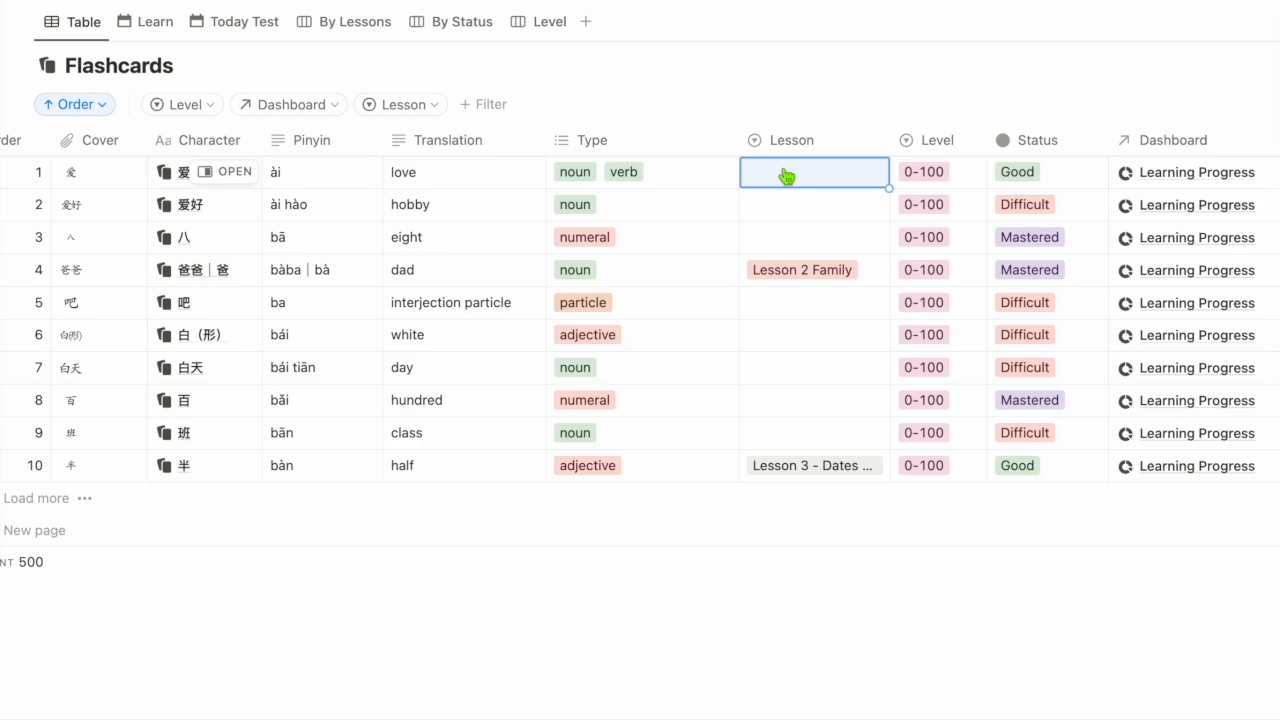
left_click(787, 176)
left_click(811, 100)
Step: Search the Flashcards table for the character 我
scroll(640, 320, "right", 5)
left_click(1054, 24)
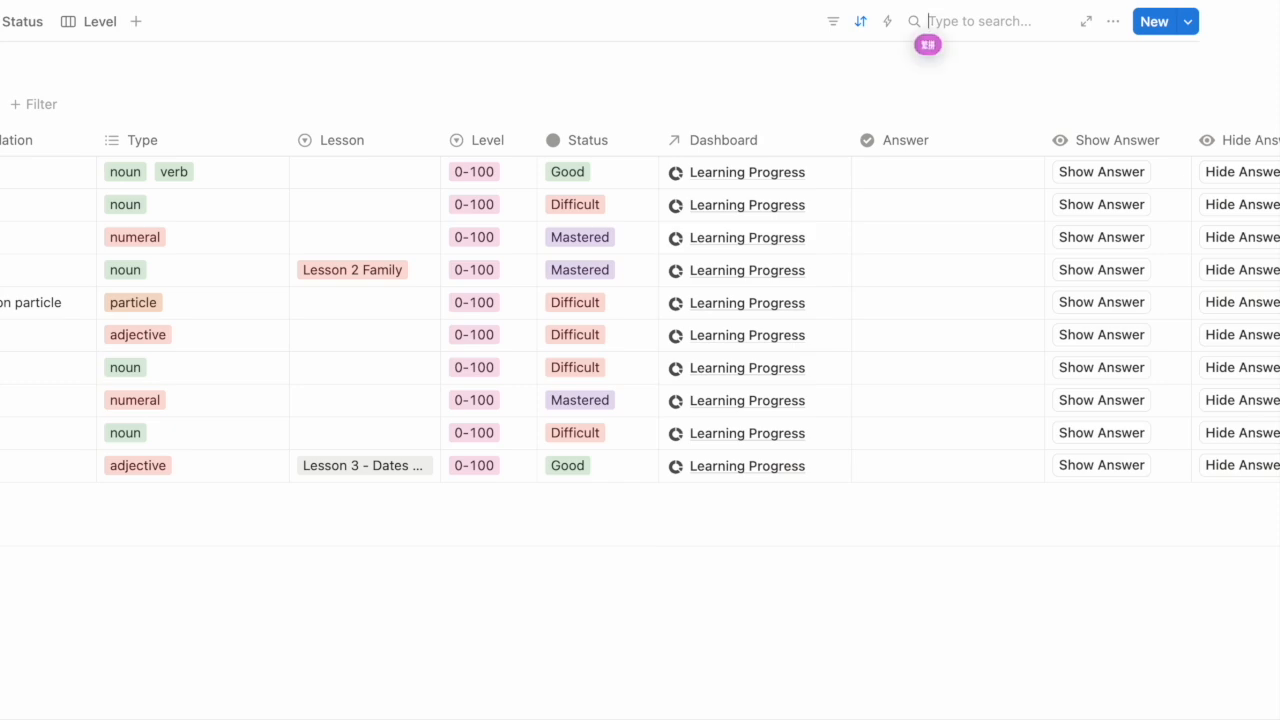
type("wo")
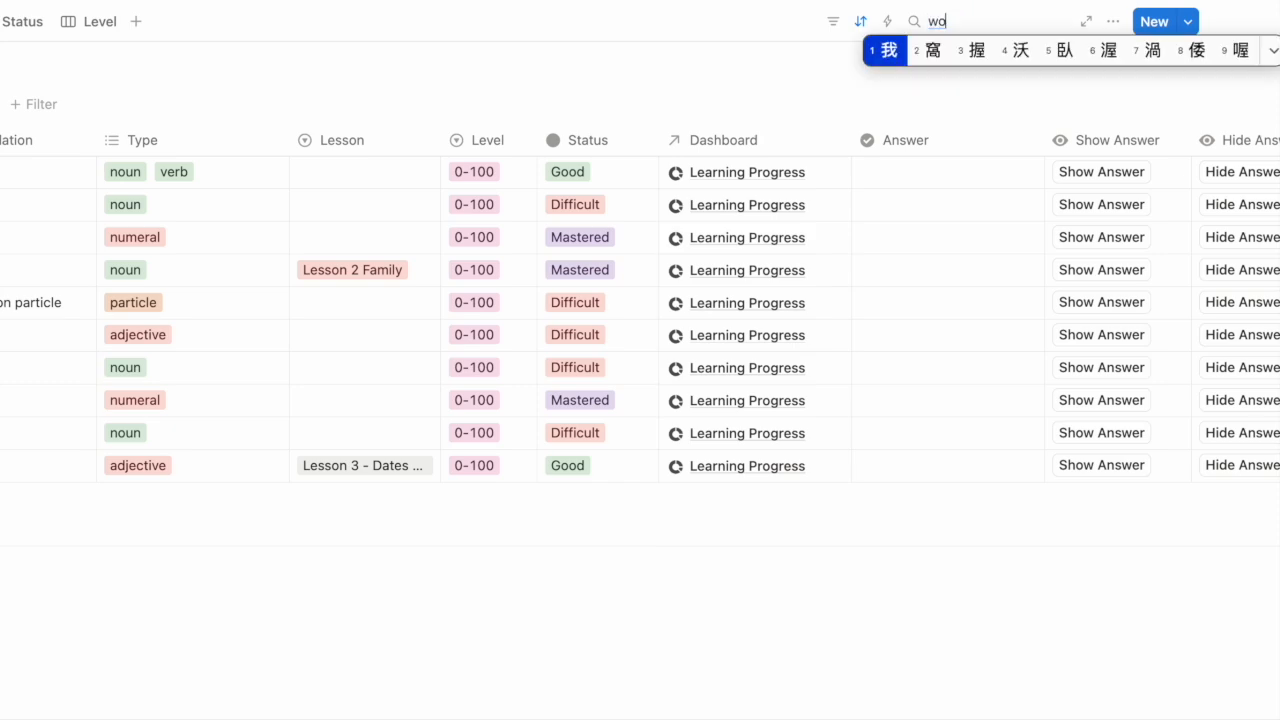
left_click(890, 52)
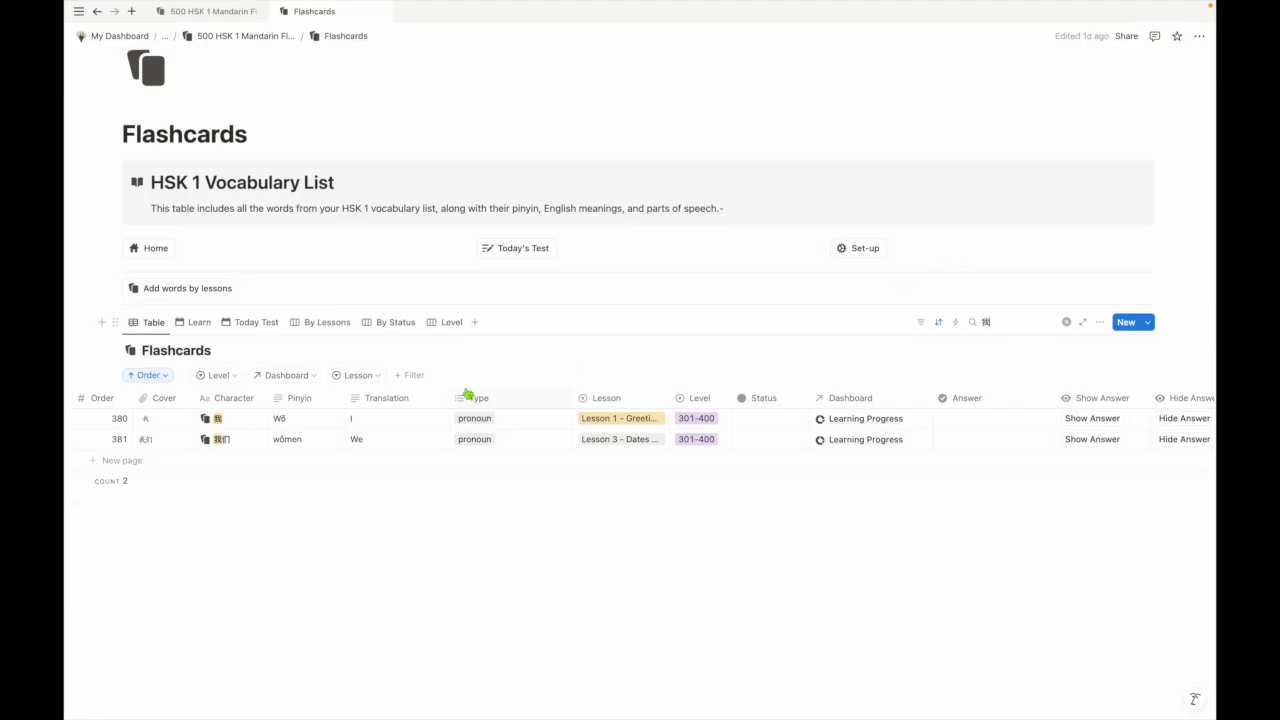
Step: Inspect the Lesson options of the 我 flashcard and clear the table search
left_click(625, 418)
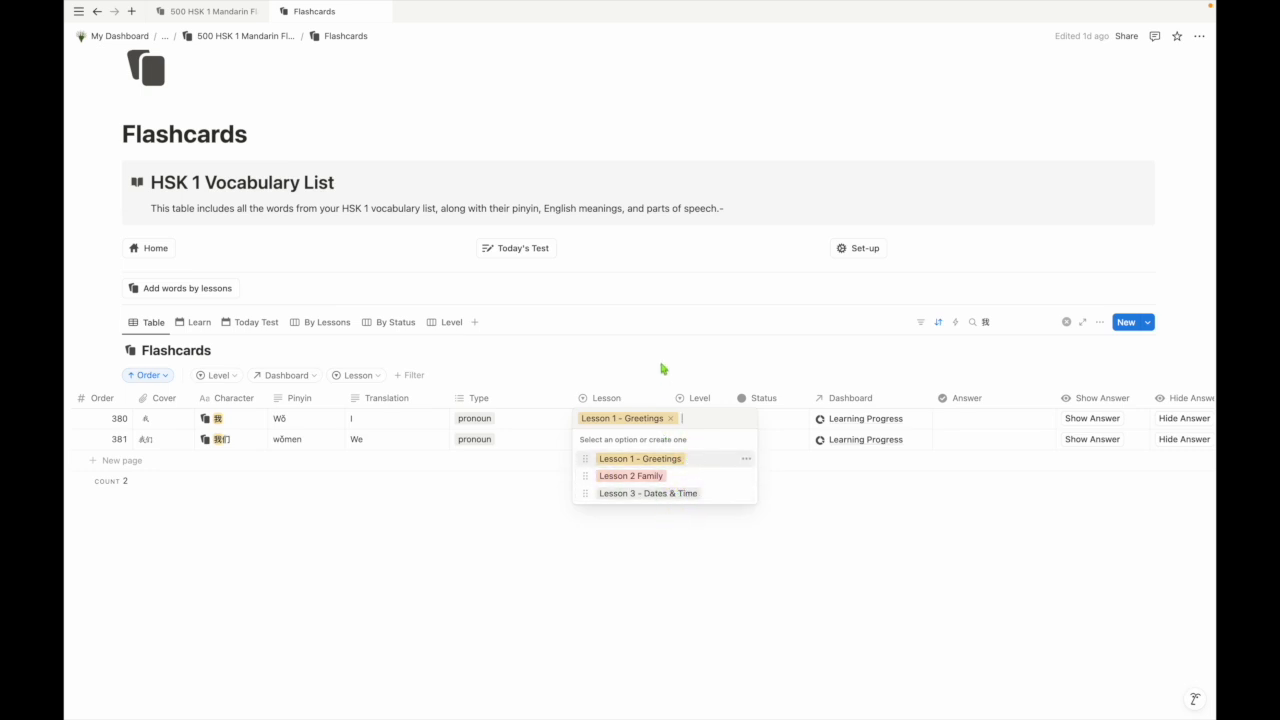
key("Escape")
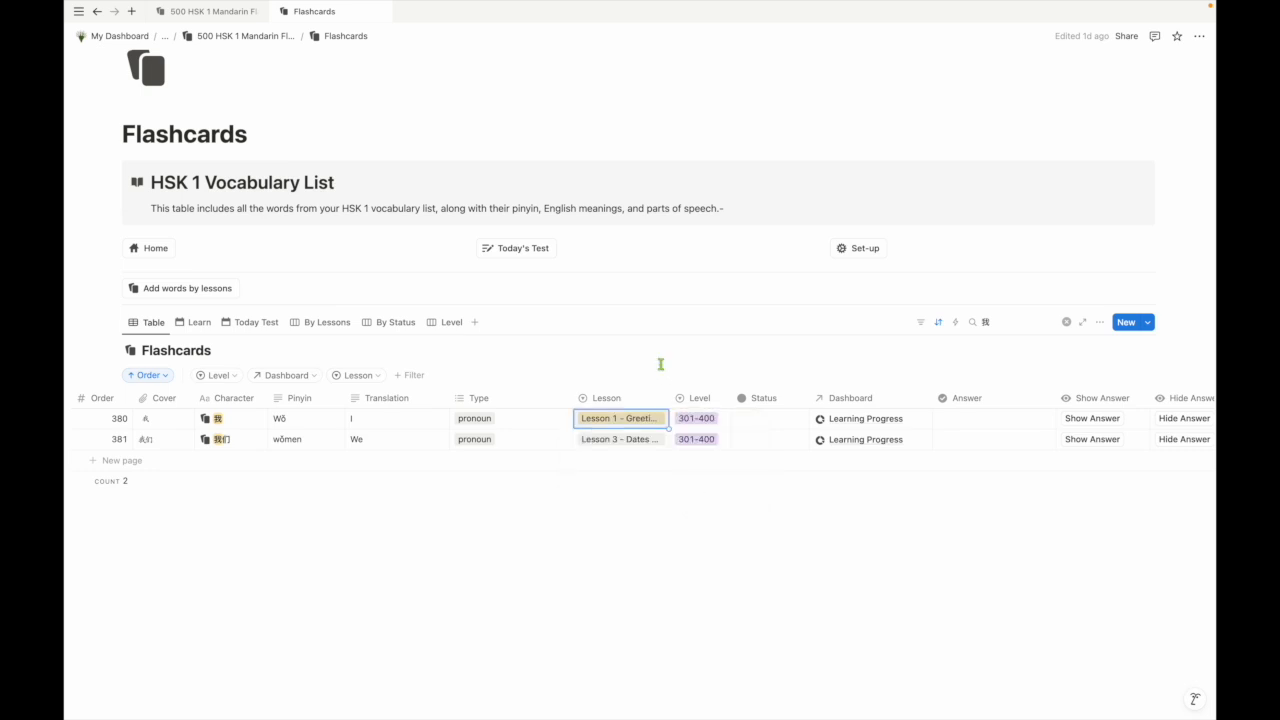
left_click(988, 323)
key("BackSpace")
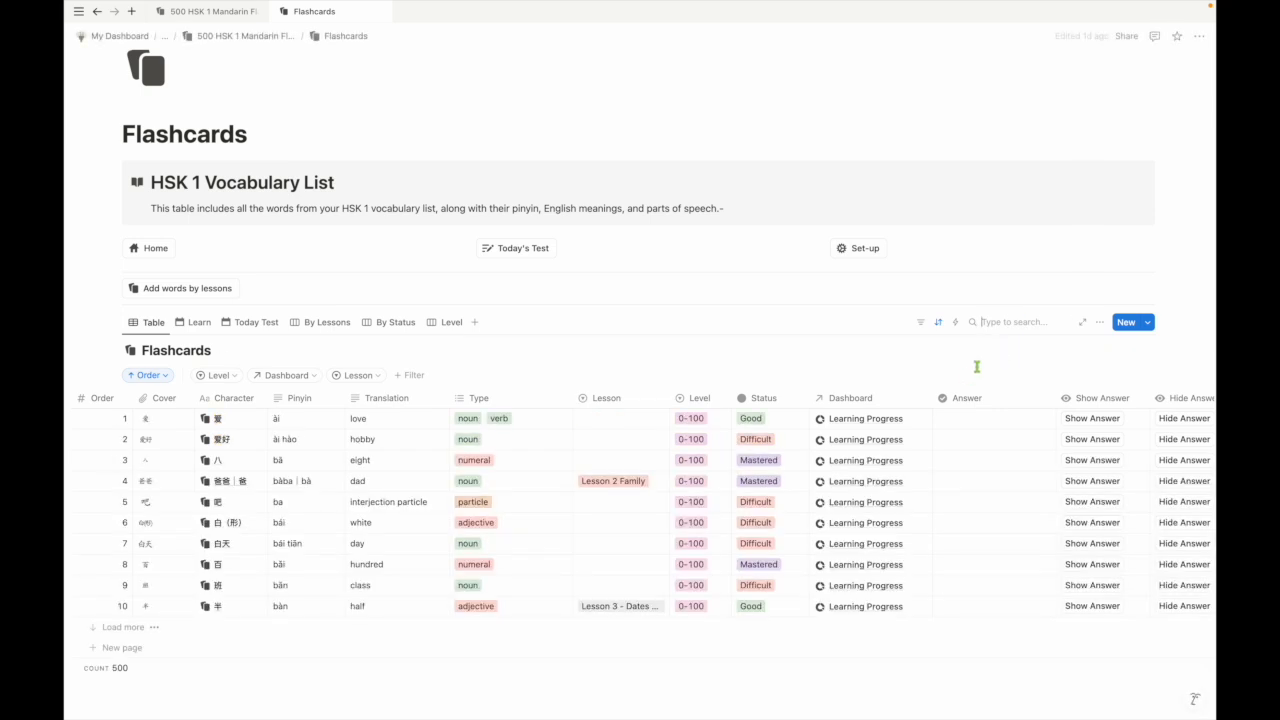
Step: Examine the word-range options in the Level property of the first flashcard without changing its level
scroll(671, 504, "down", 1)
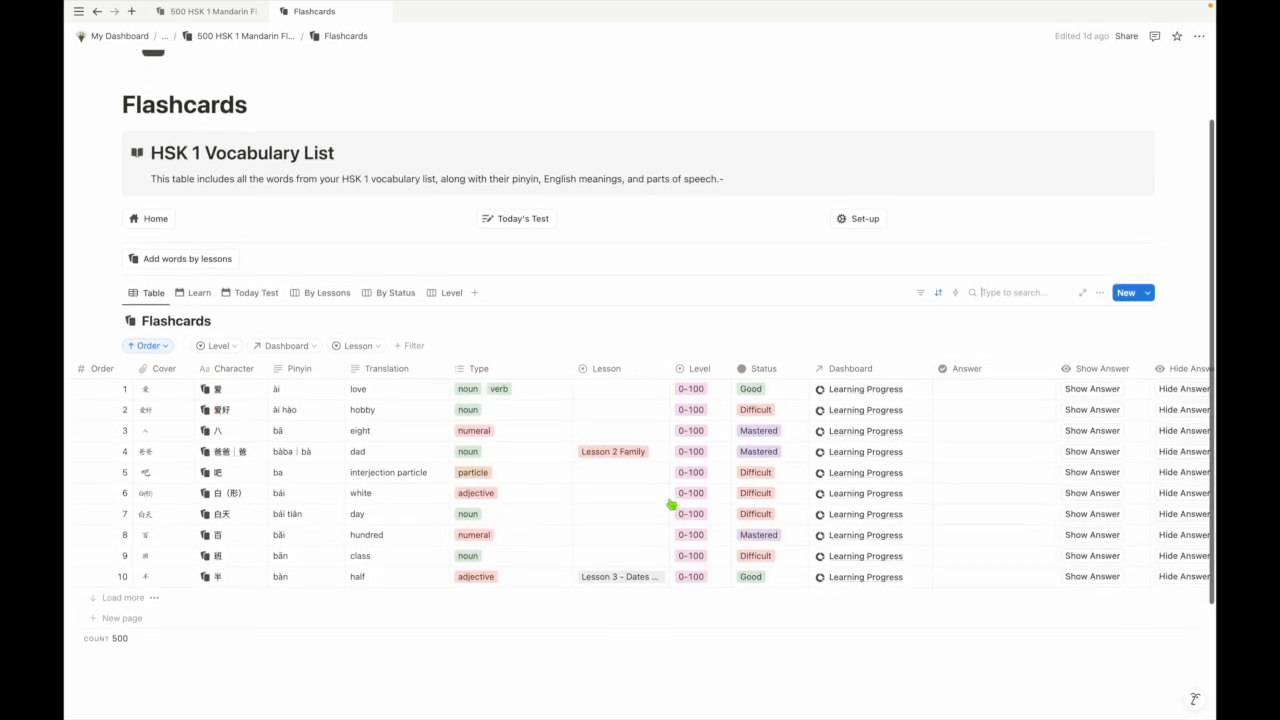
left_click(703, 398)
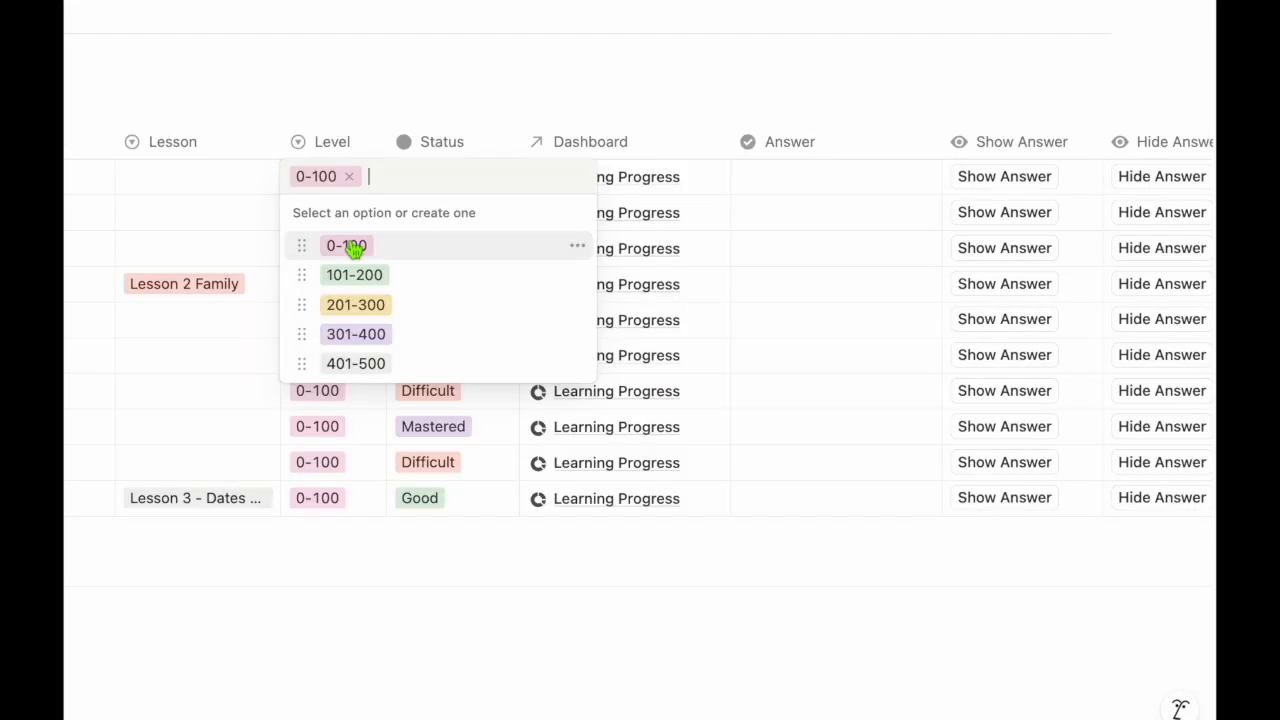
key("Escape")
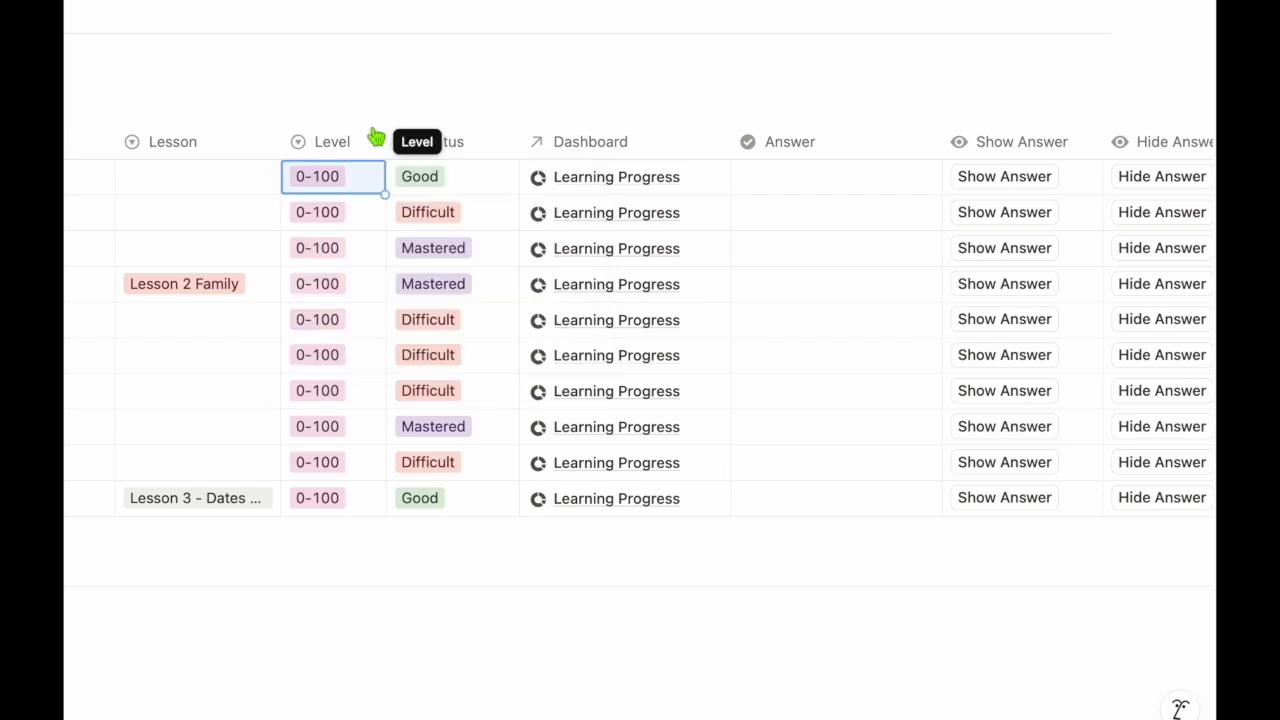
left_click(336, 180)
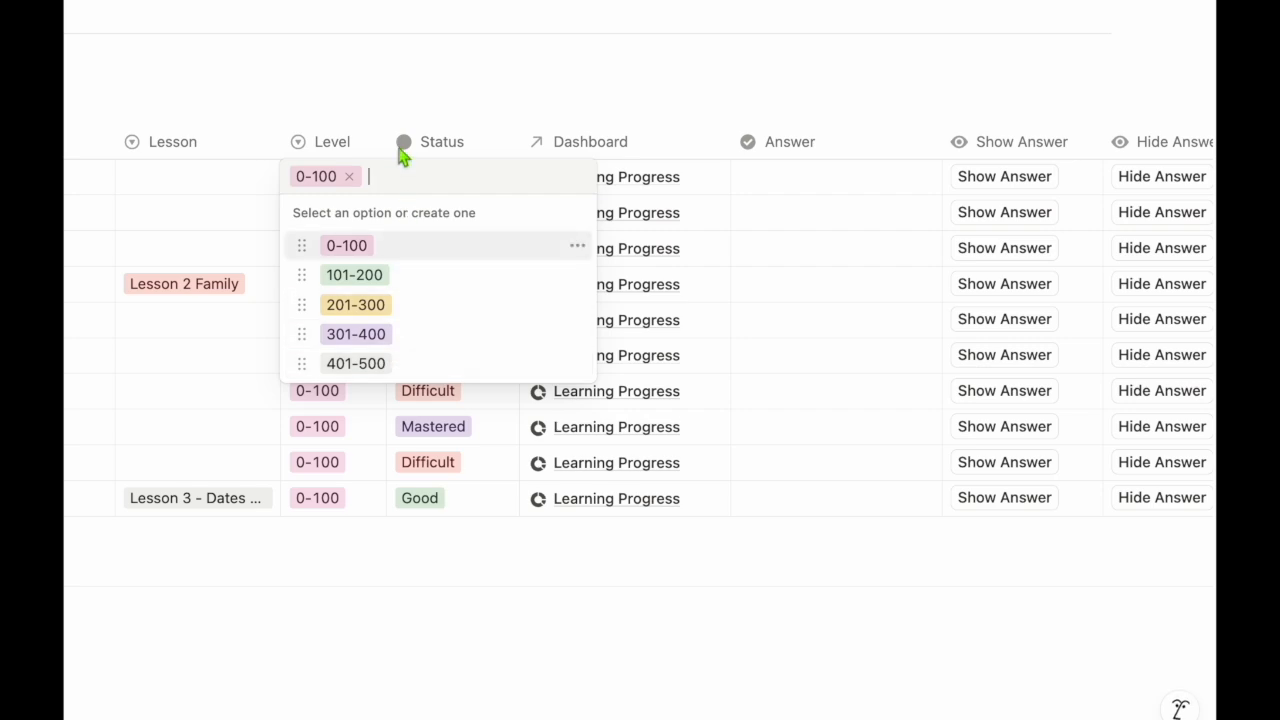
key("Escape")
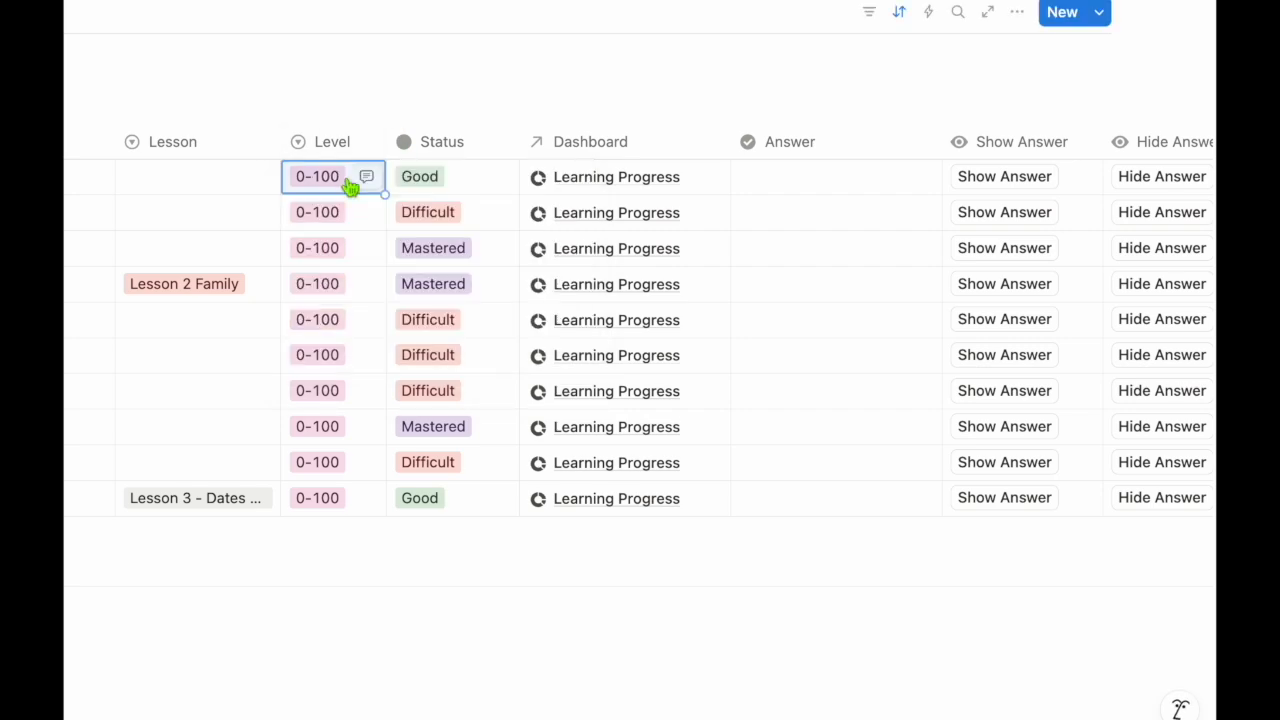
Step: Examine the Status options available for the first flashcard without changing its status
scroll(186, 234, "left", 2)
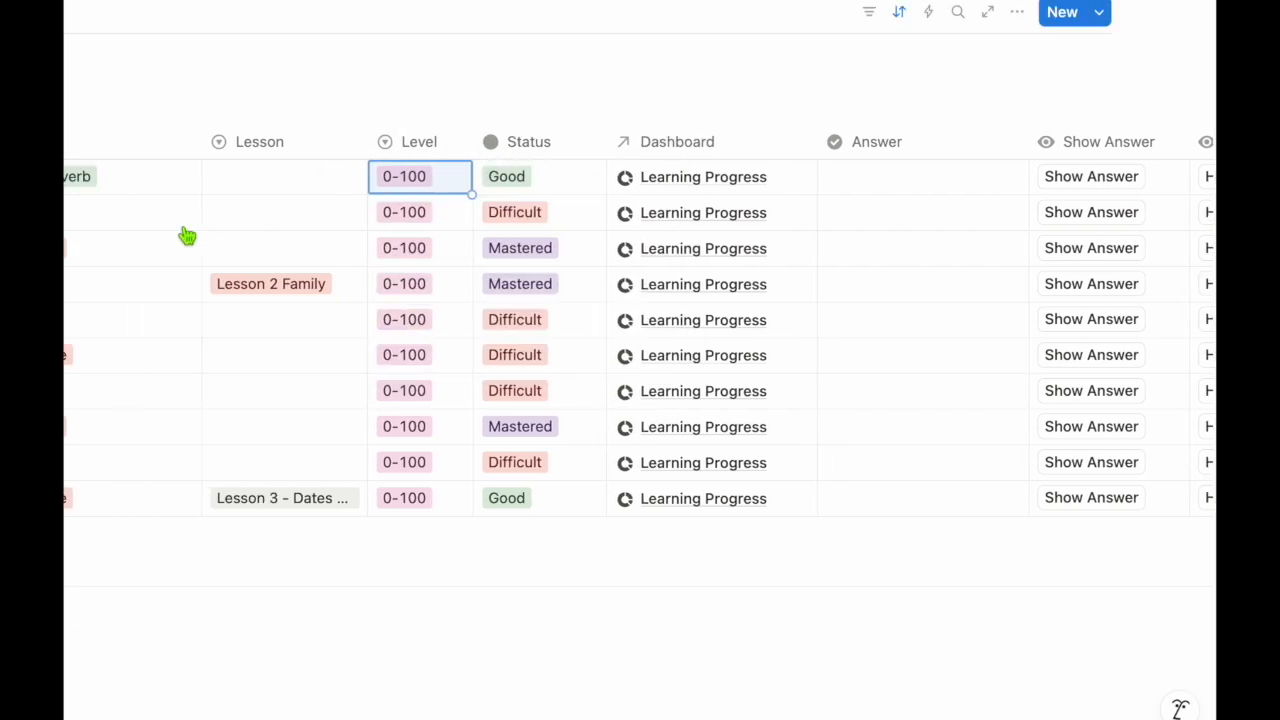
scroll(186, 234, "right", 5)
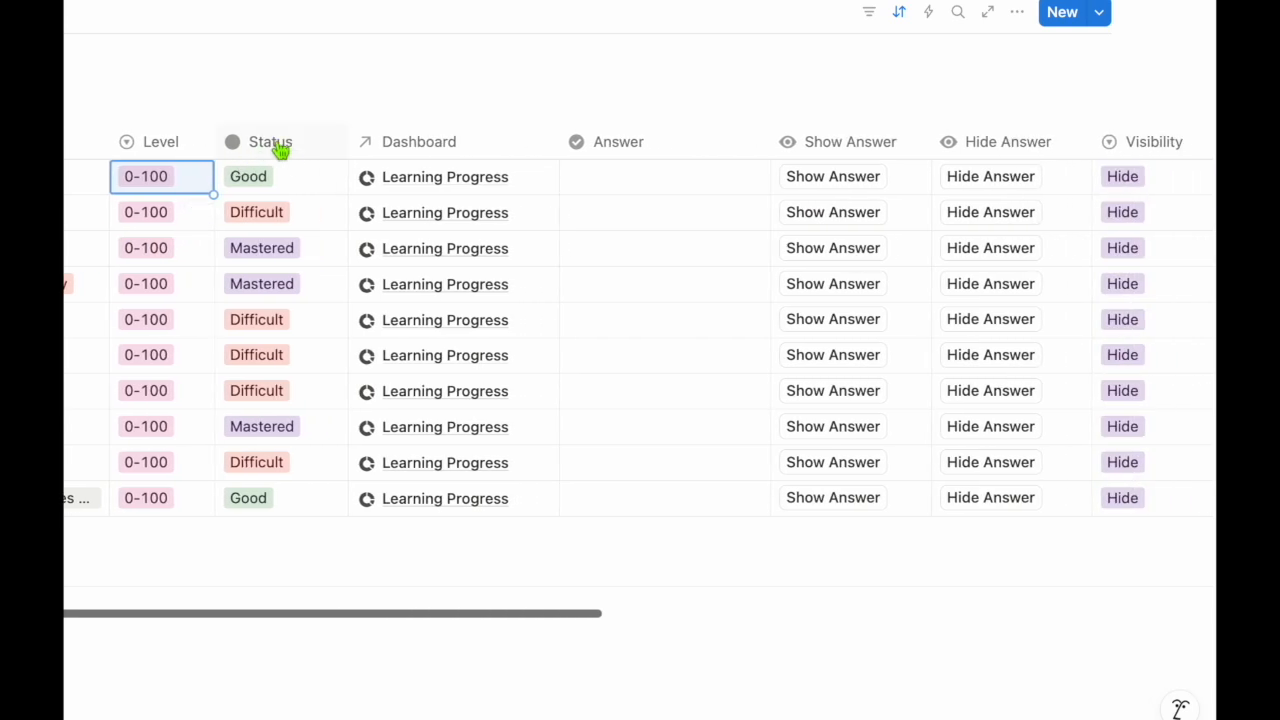
left_click(292, 182)
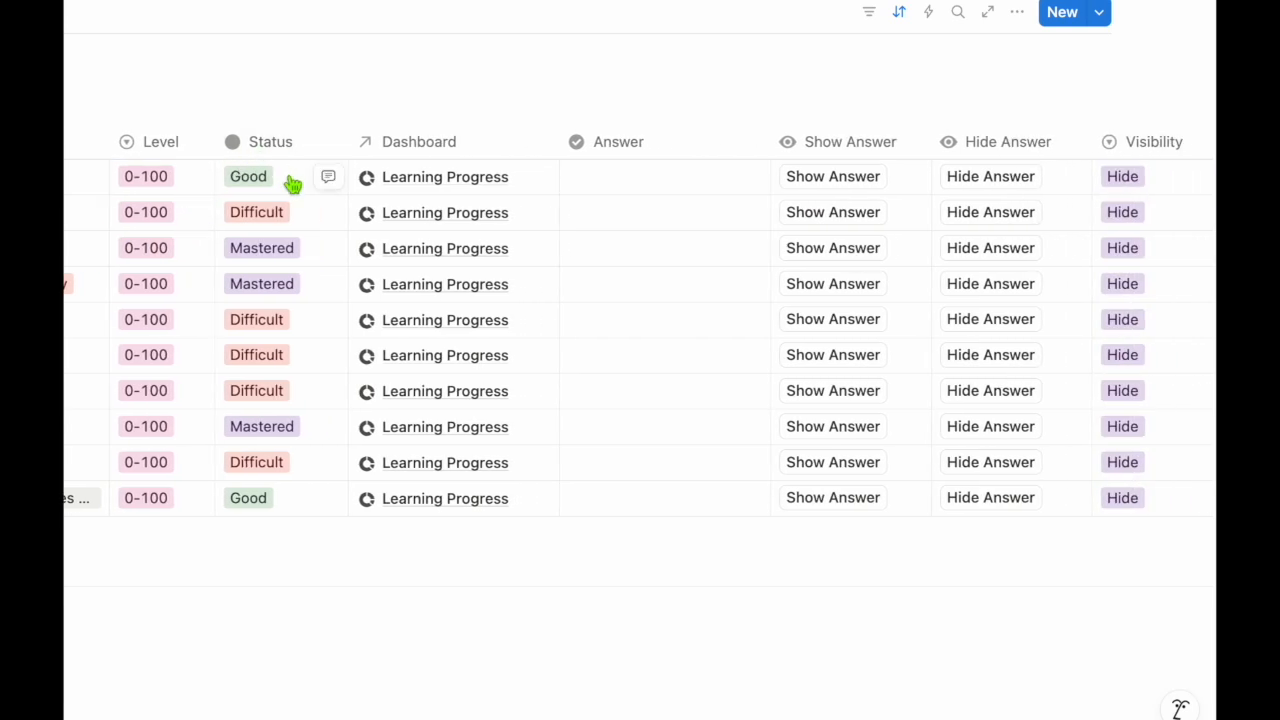
left_click(307, 115)
left_click(292, 184)
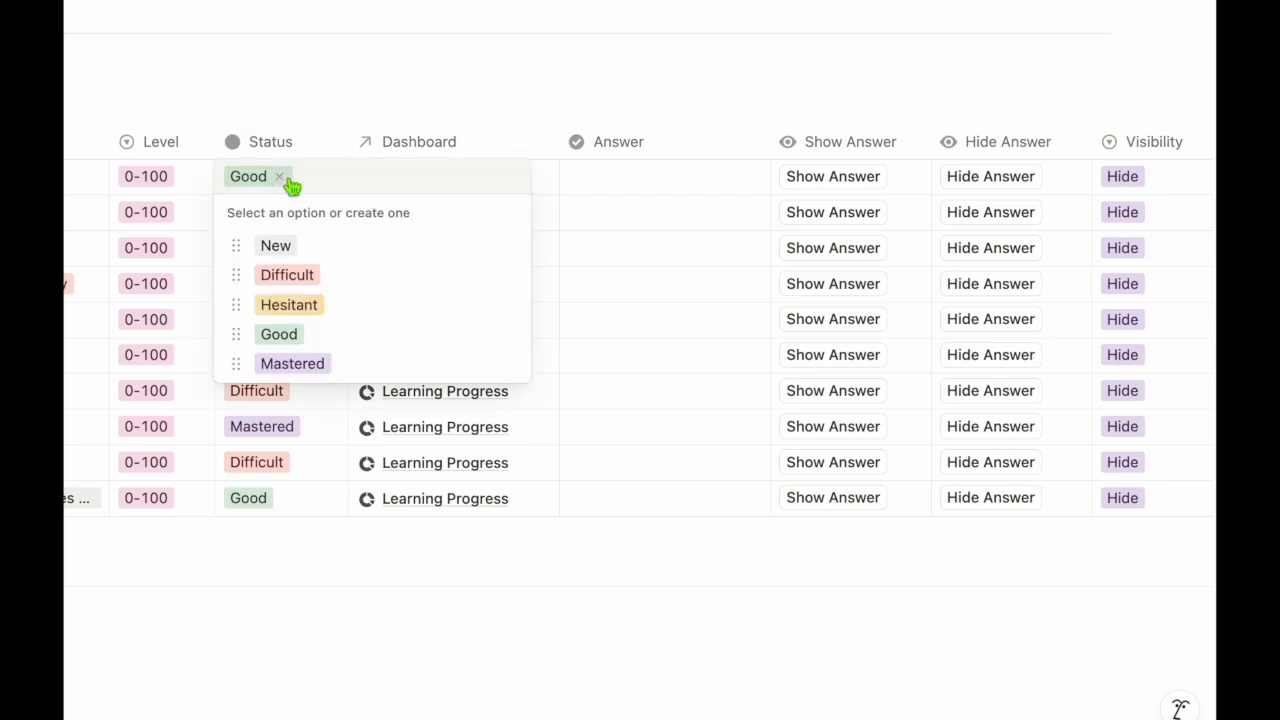
left_click(300, 113)
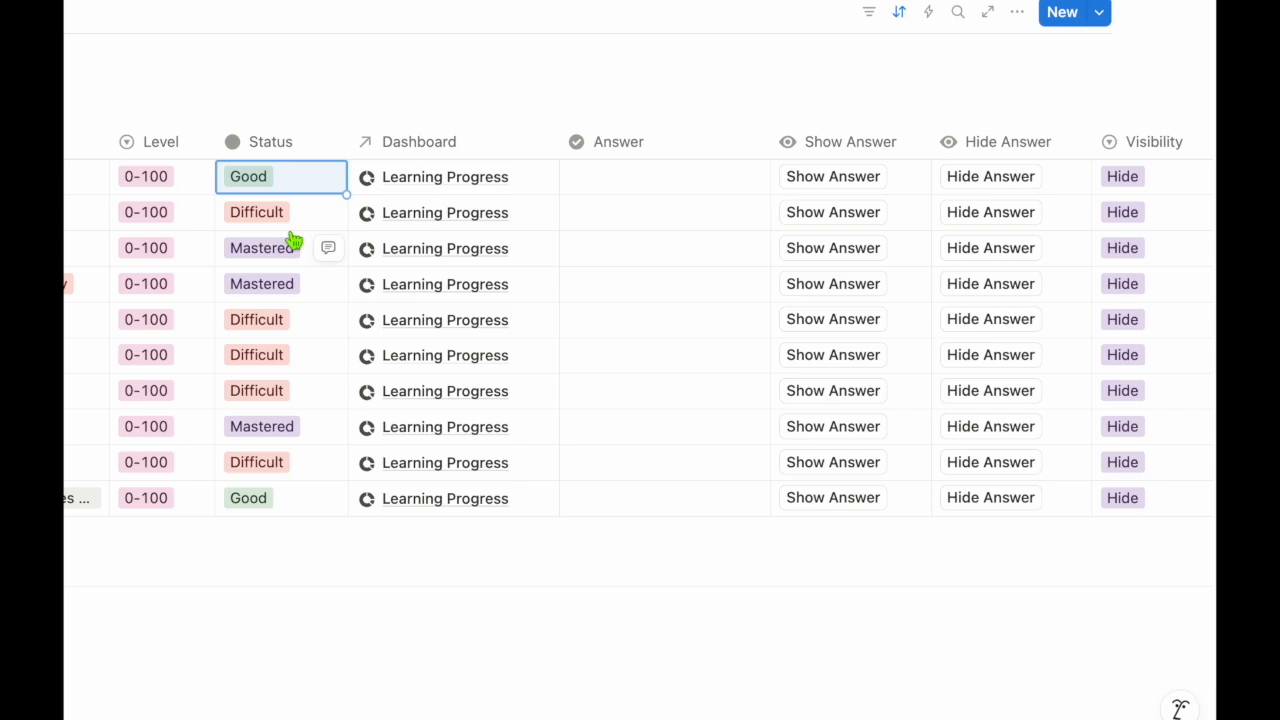
Step: Review the table's remaining columns, from Dashboard and the answer controls to Visibility and Last Reviewed
scroll(293, 240, "left", 5)
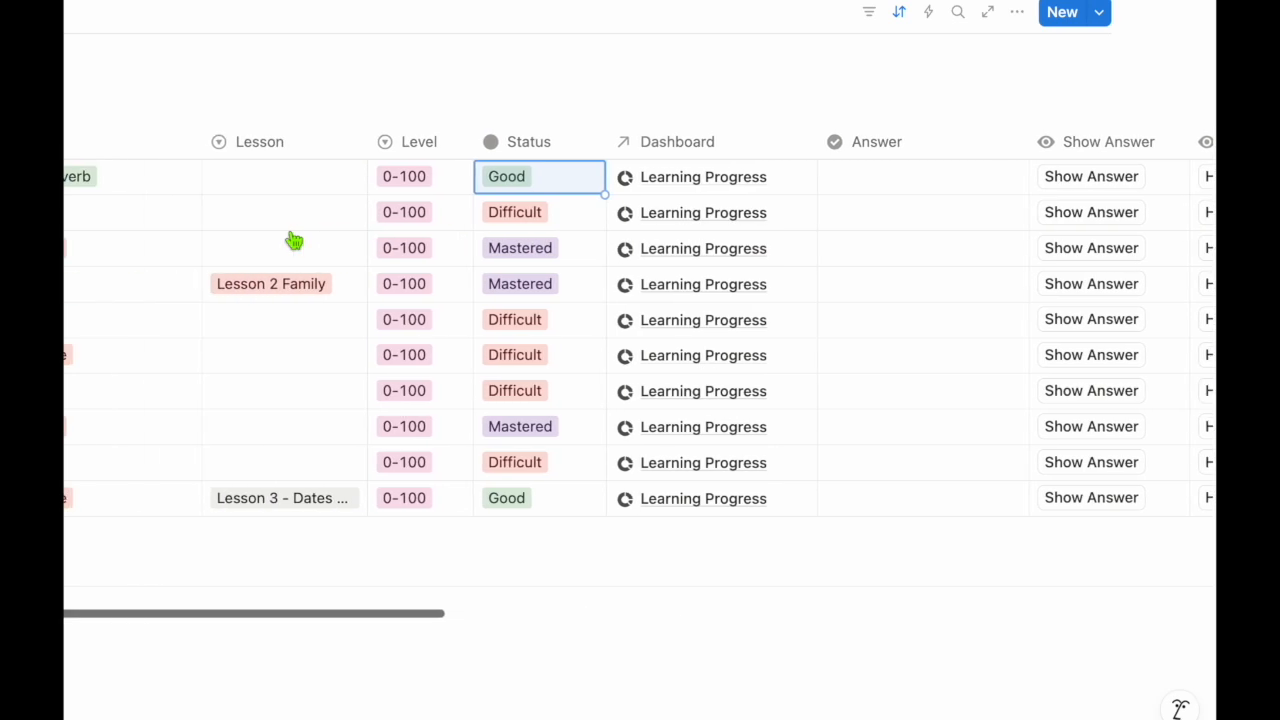
scroll(114, 215, "right", 10)
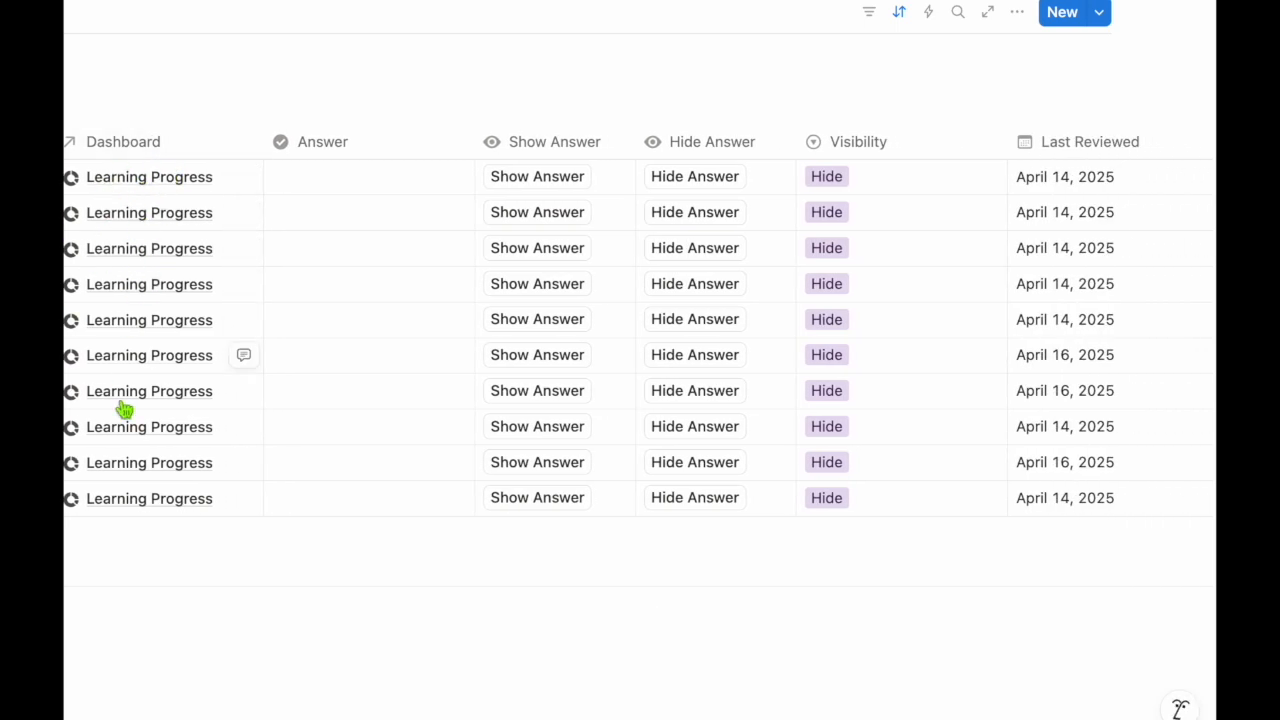
scroll(126, 466, "down", 1)
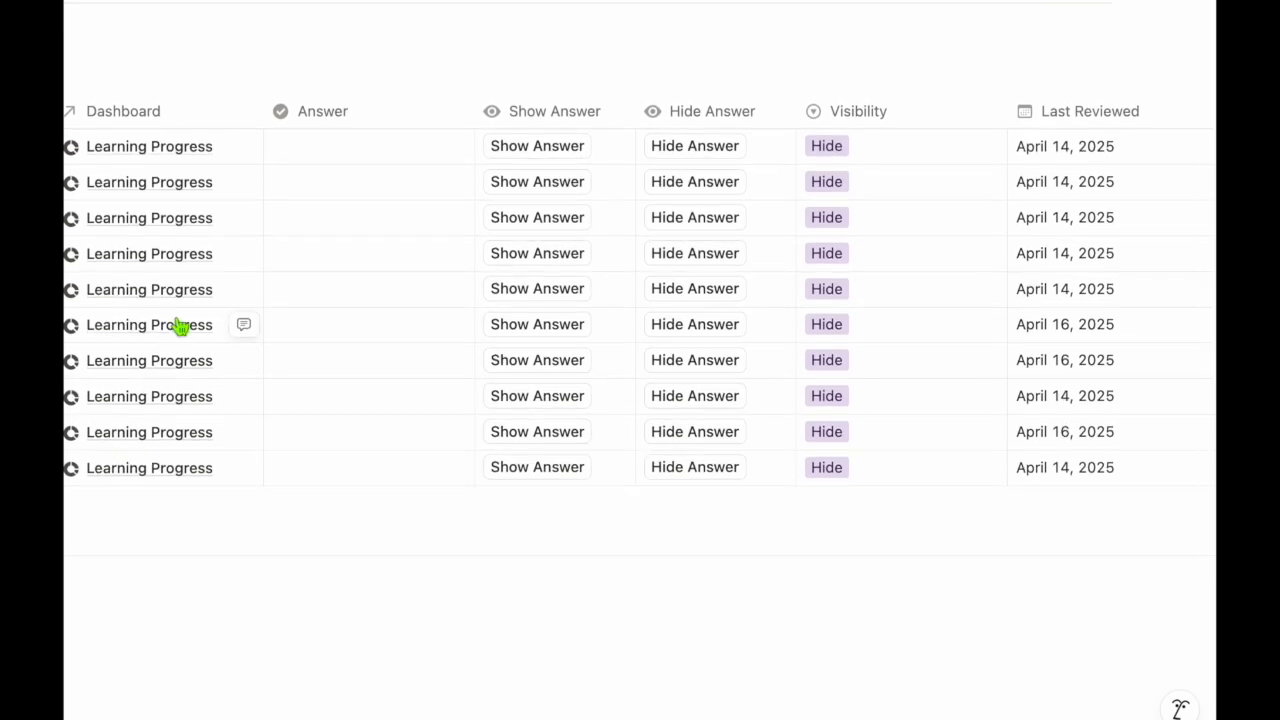
Step: Reveal the answer of the first flashcard with Show Answer, and conceal it again with Hide Answer
scroll(178, 325, "left", 5)
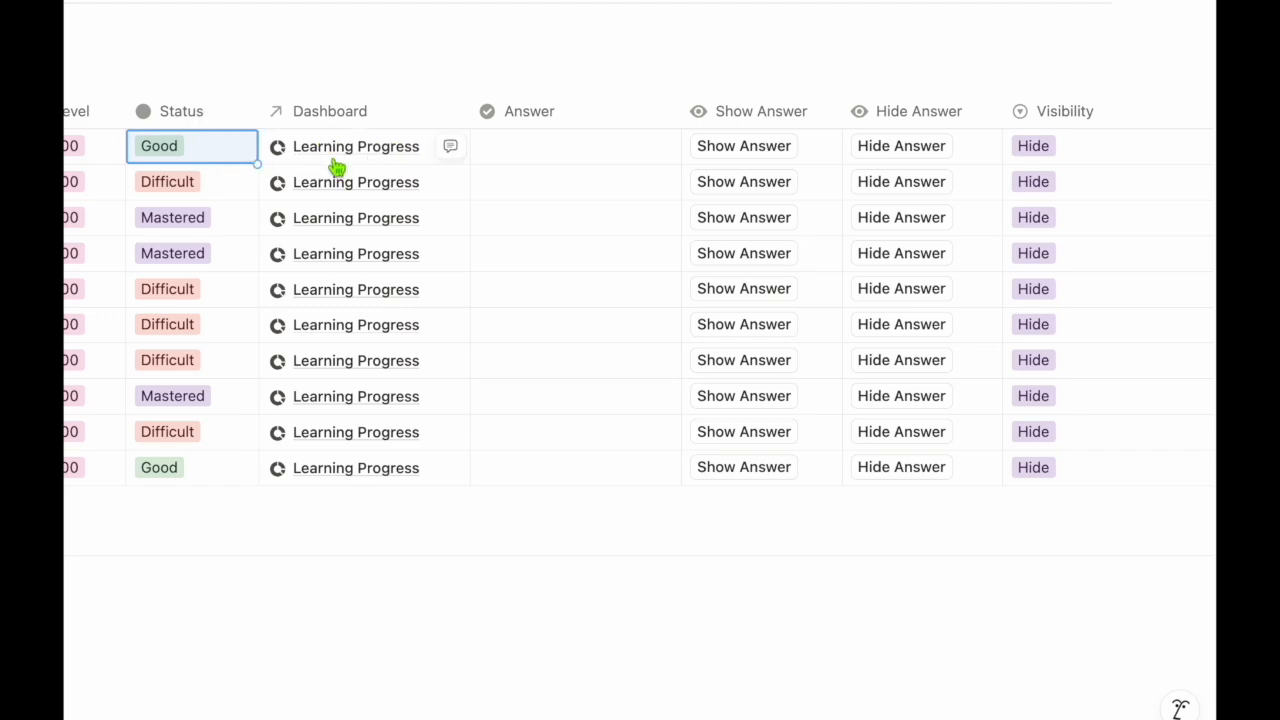
scroll(546, 287, "right", 5)
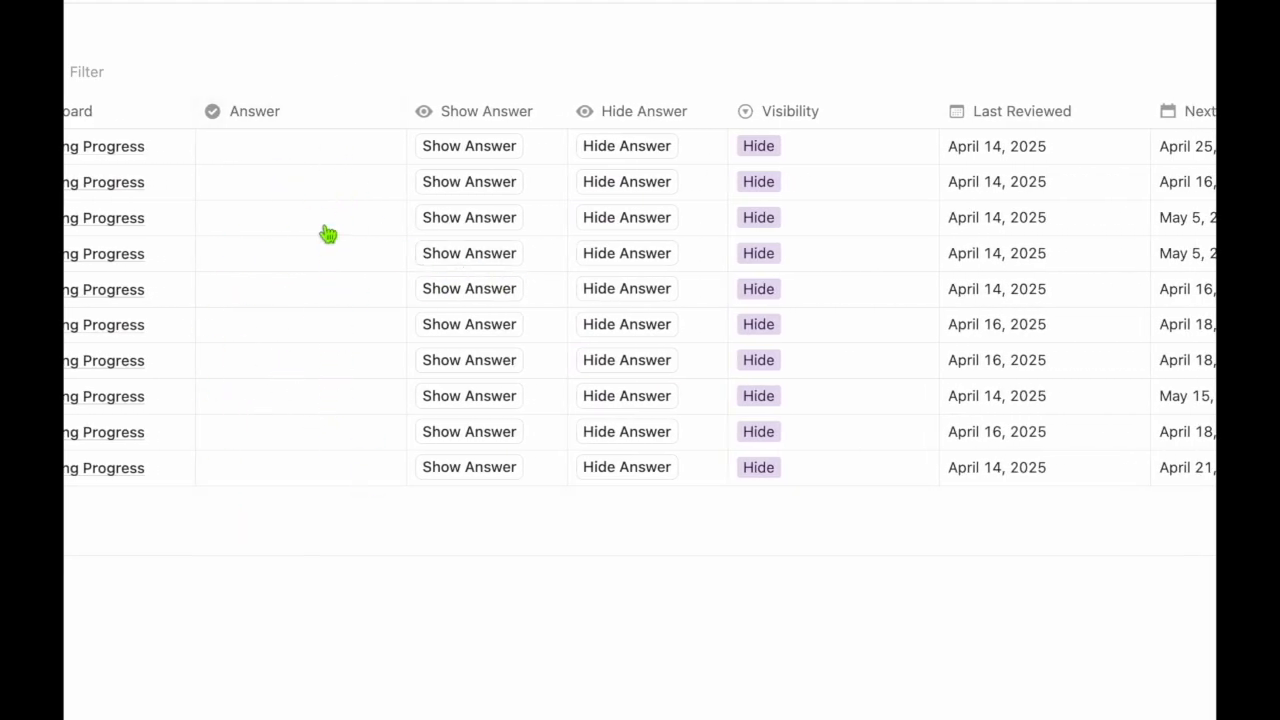
scroll(328, 233, "right", 2)
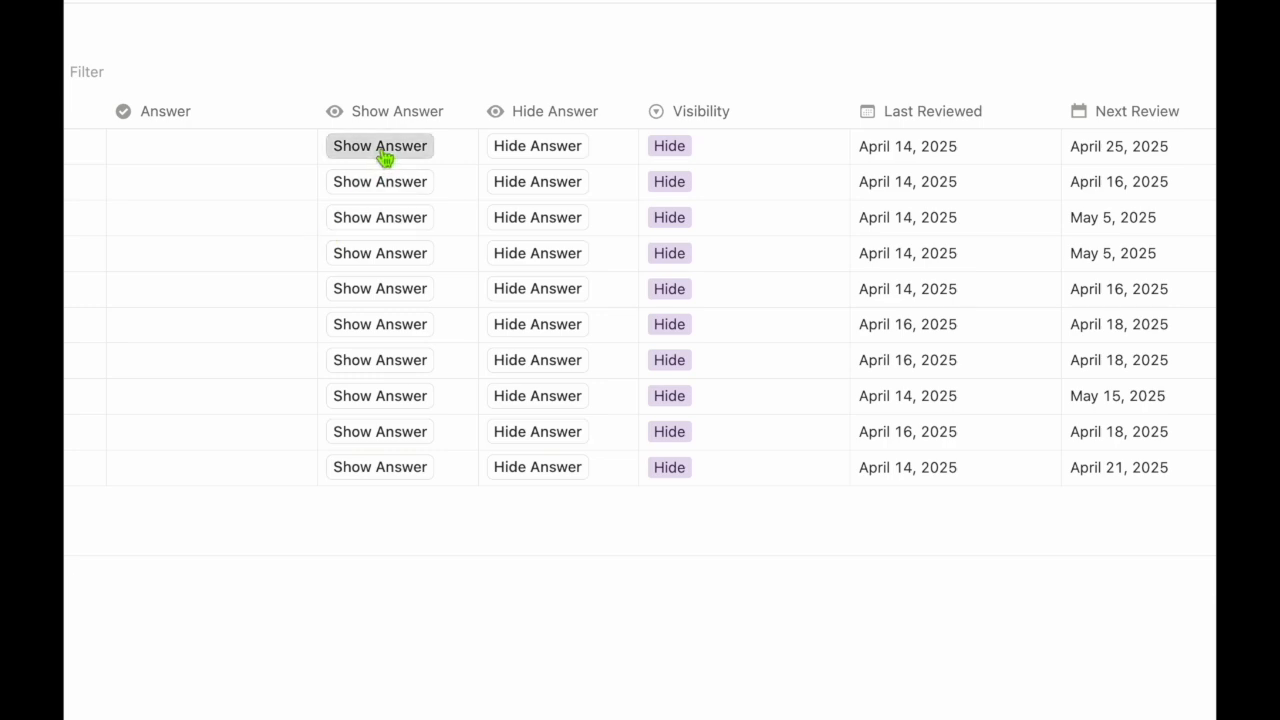
left_click(384, 150)
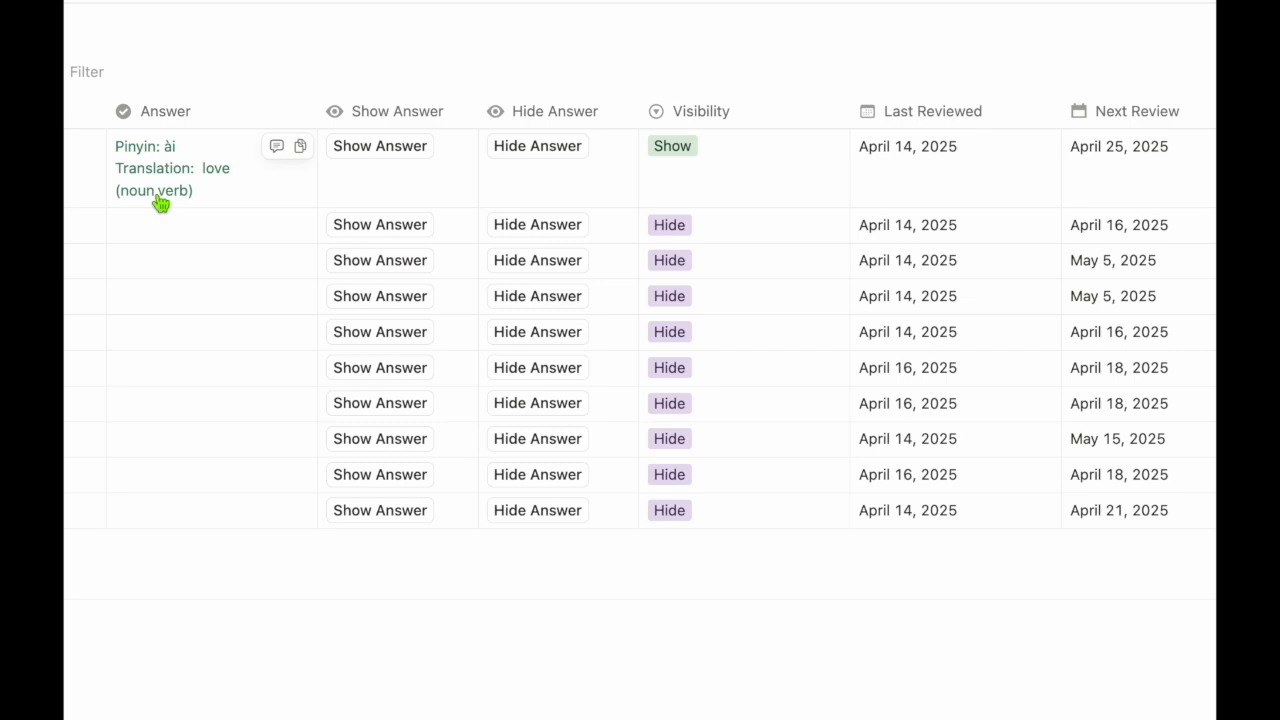
left_click(538, 156)
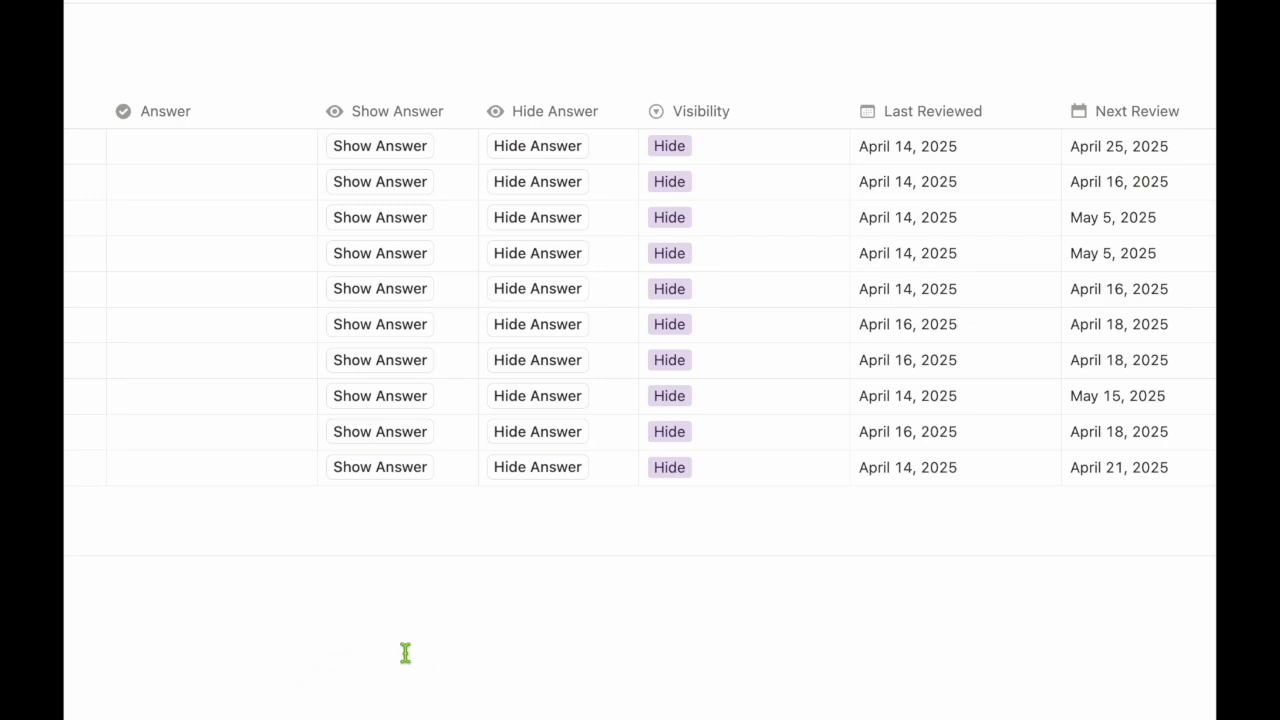
Step: Switch the first flashcard's Visibility property to Show and back to Hide
left_click(726, 148)
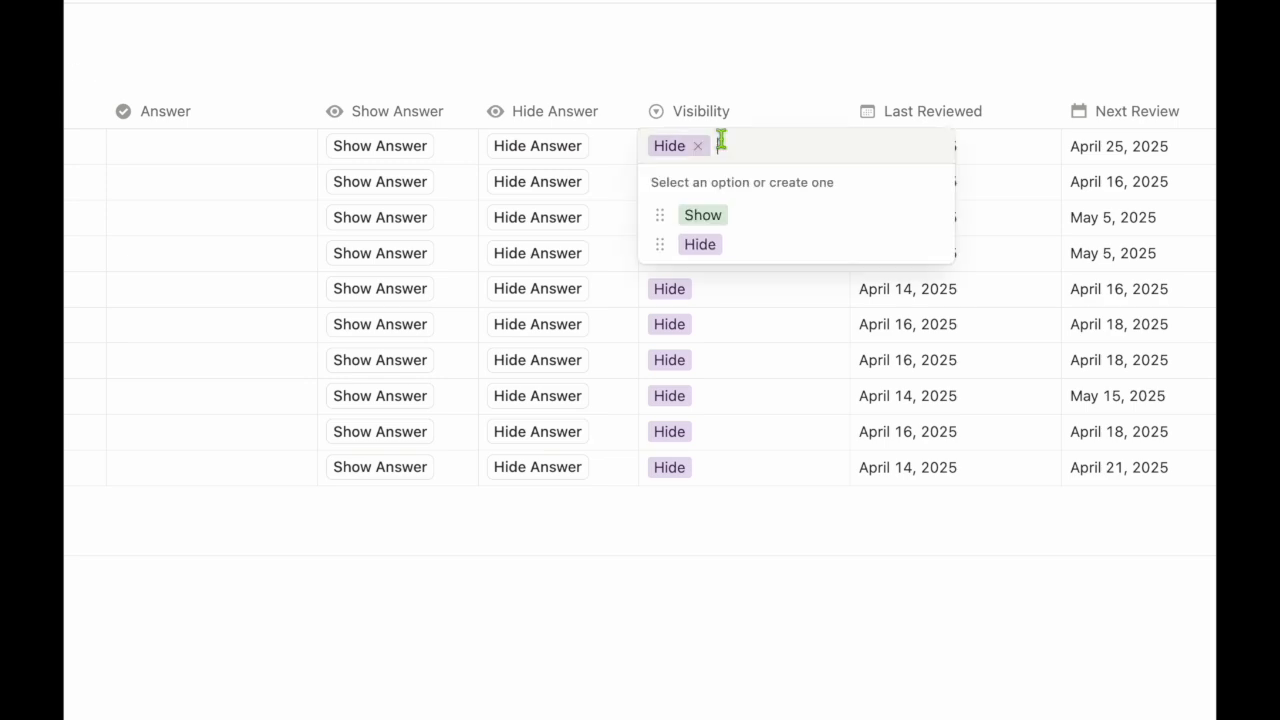
left_click(727, 217)
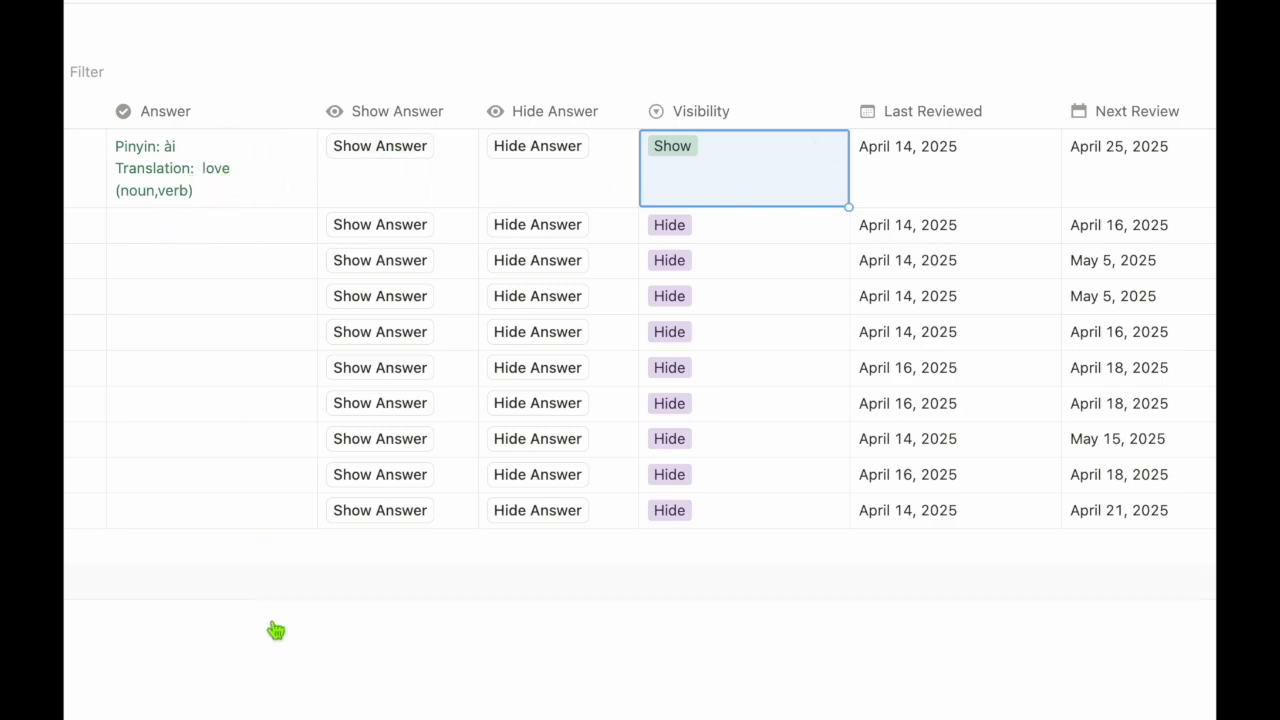
left_click(727, 184)
left_click(763, 246)
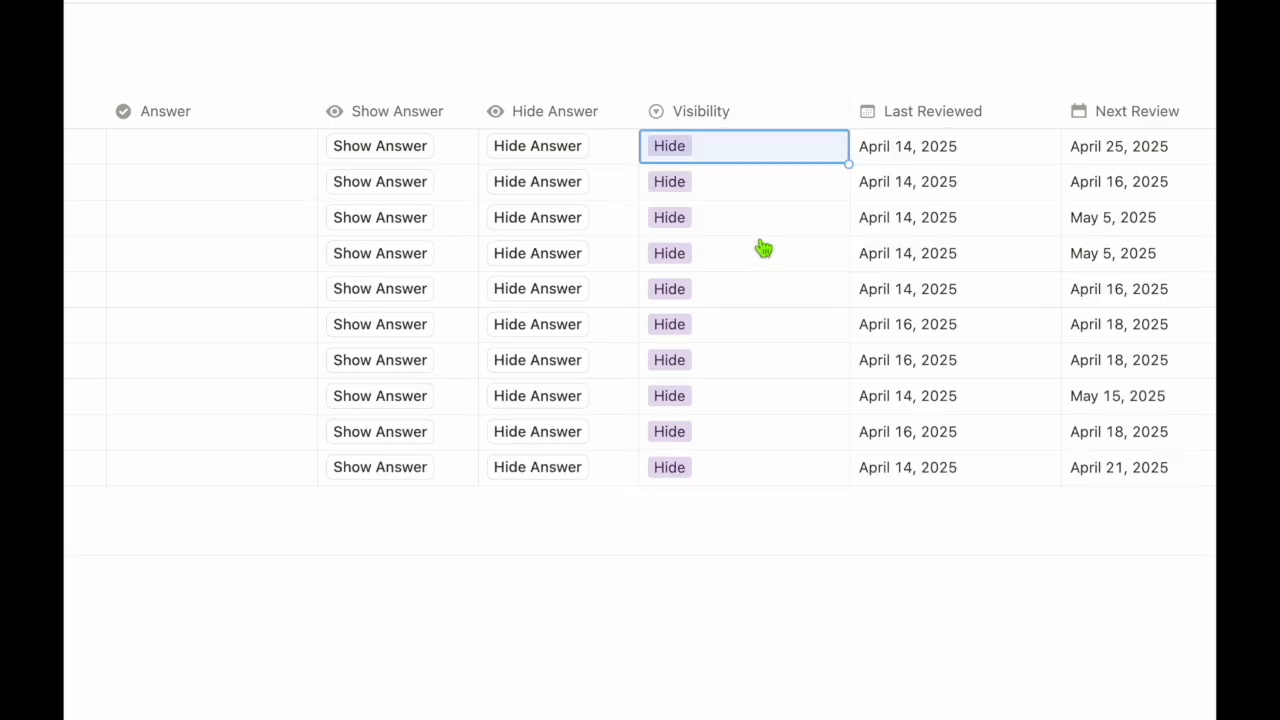
Step: Review the table's Last Reviewed, Next Review and Streak columns, and return to the start of the Flashcards page
scroll(763, 248, "right", 5)
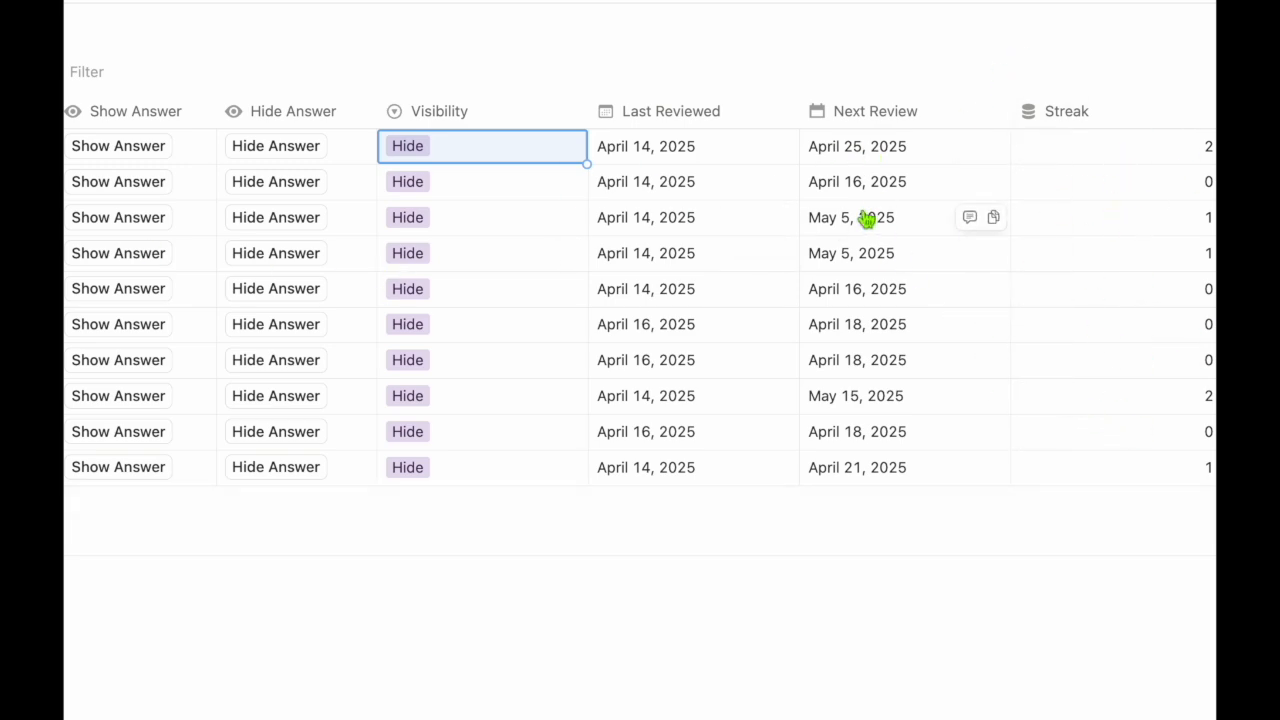
scroll(866, 218, "left", 15)
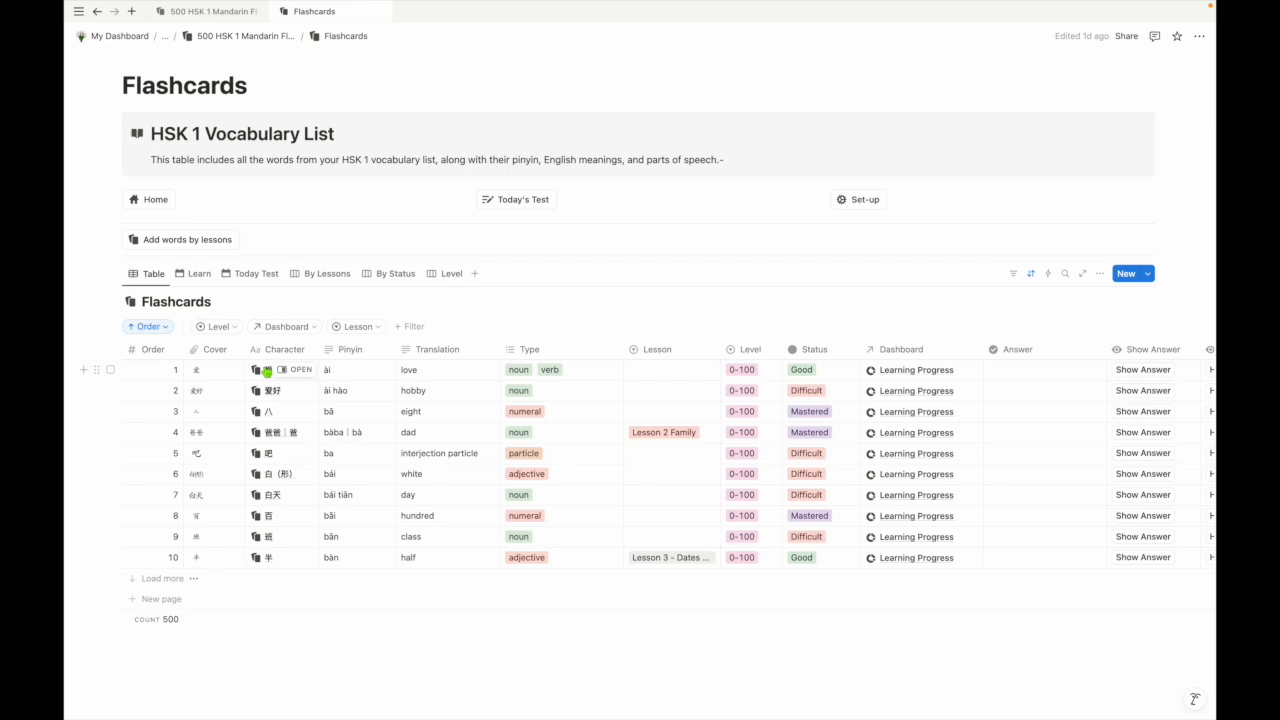
scroll(267, 375, "down", 1)
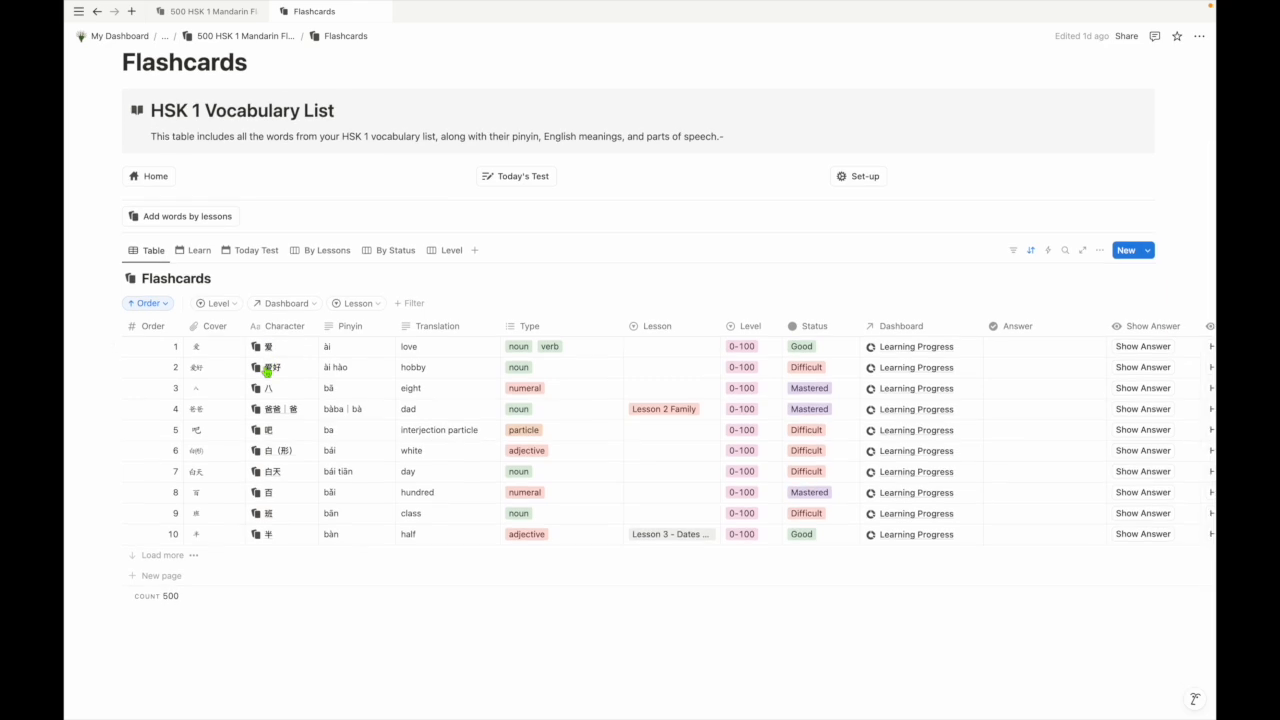
scroll(267, 370, "up", 4)
scroll(266, 366, "down", 2)
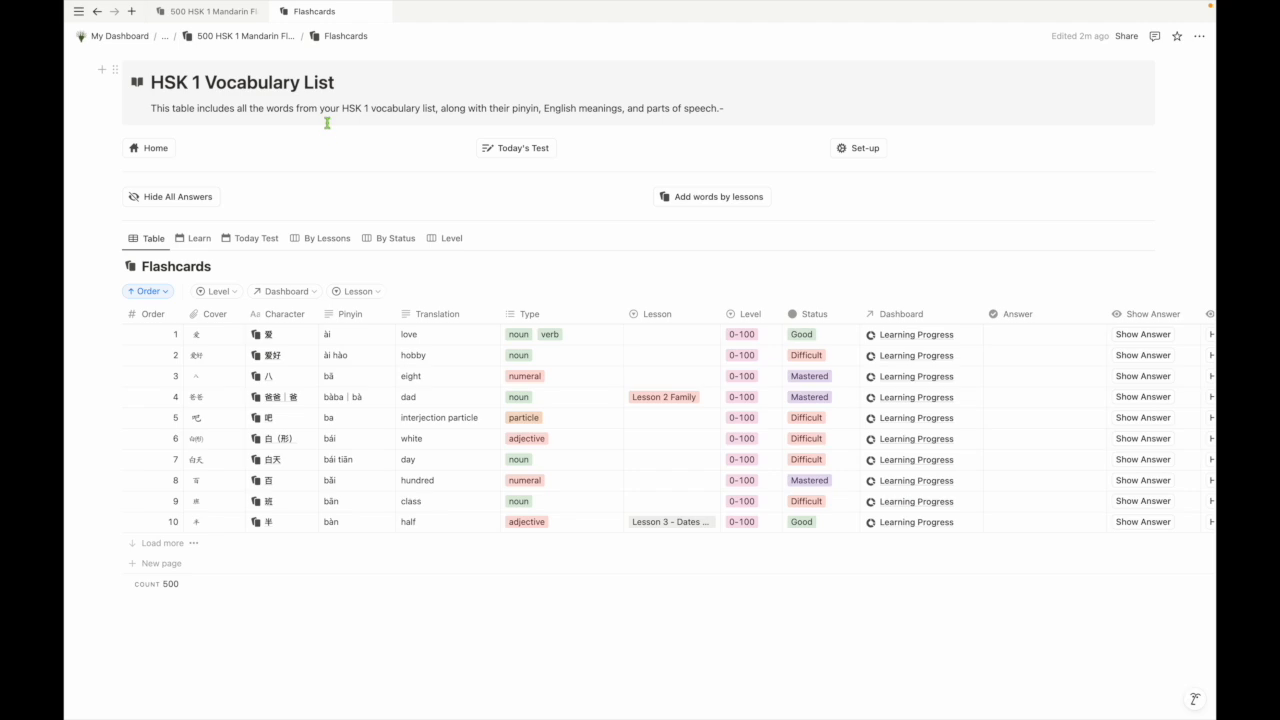
scroll(327, 123, "up", 2)
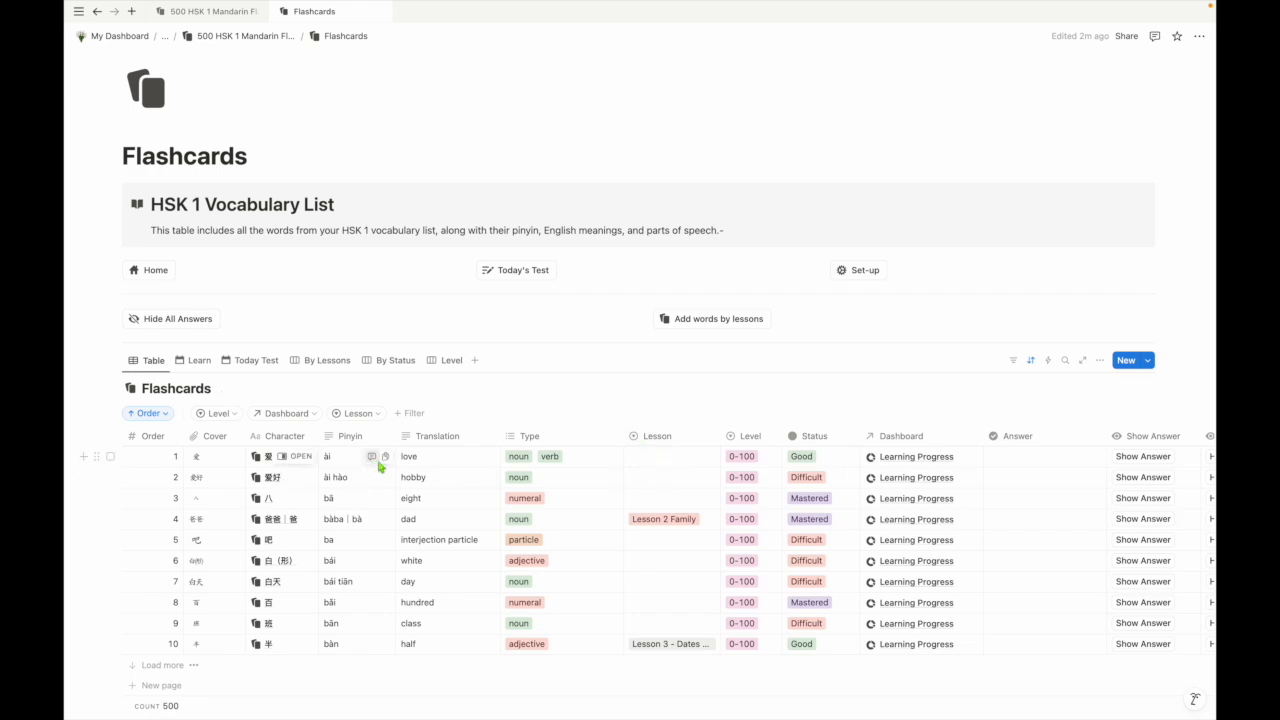
Step: Assign the Lesson 2 Family option to the first flashcard, 爱
left_click(671, 456)
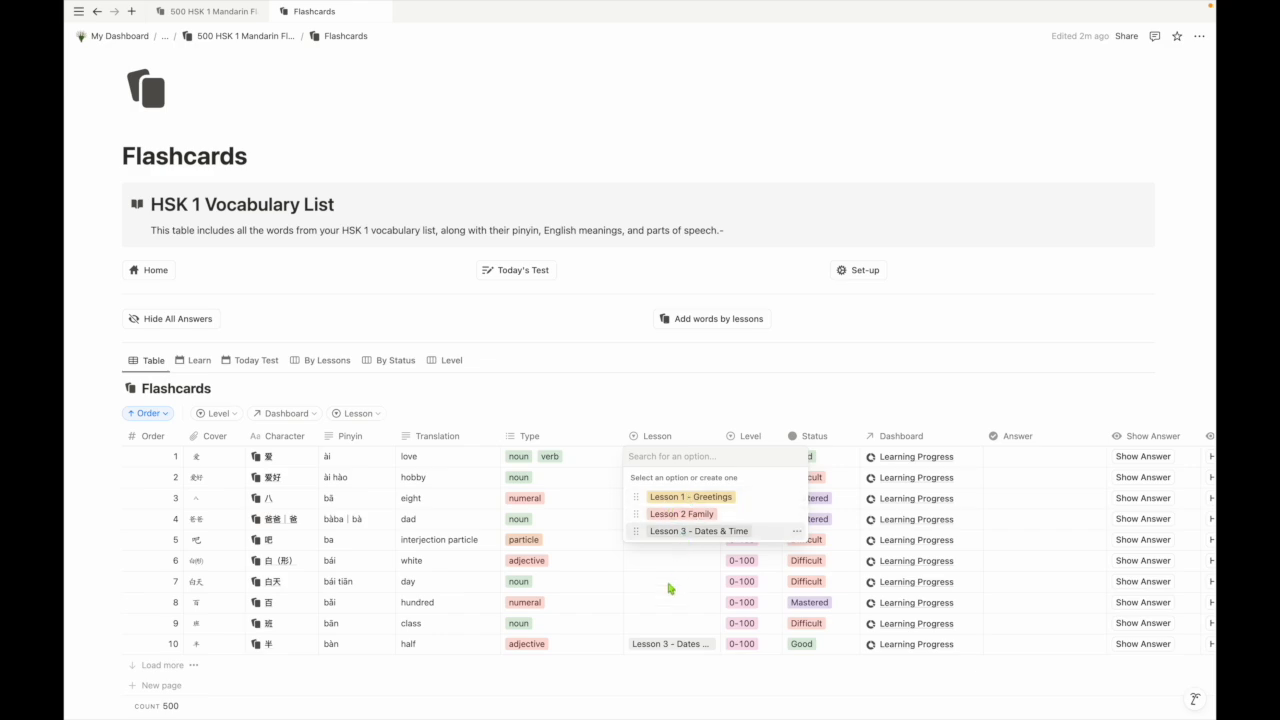
key("Escape")
left_click(672, 457)
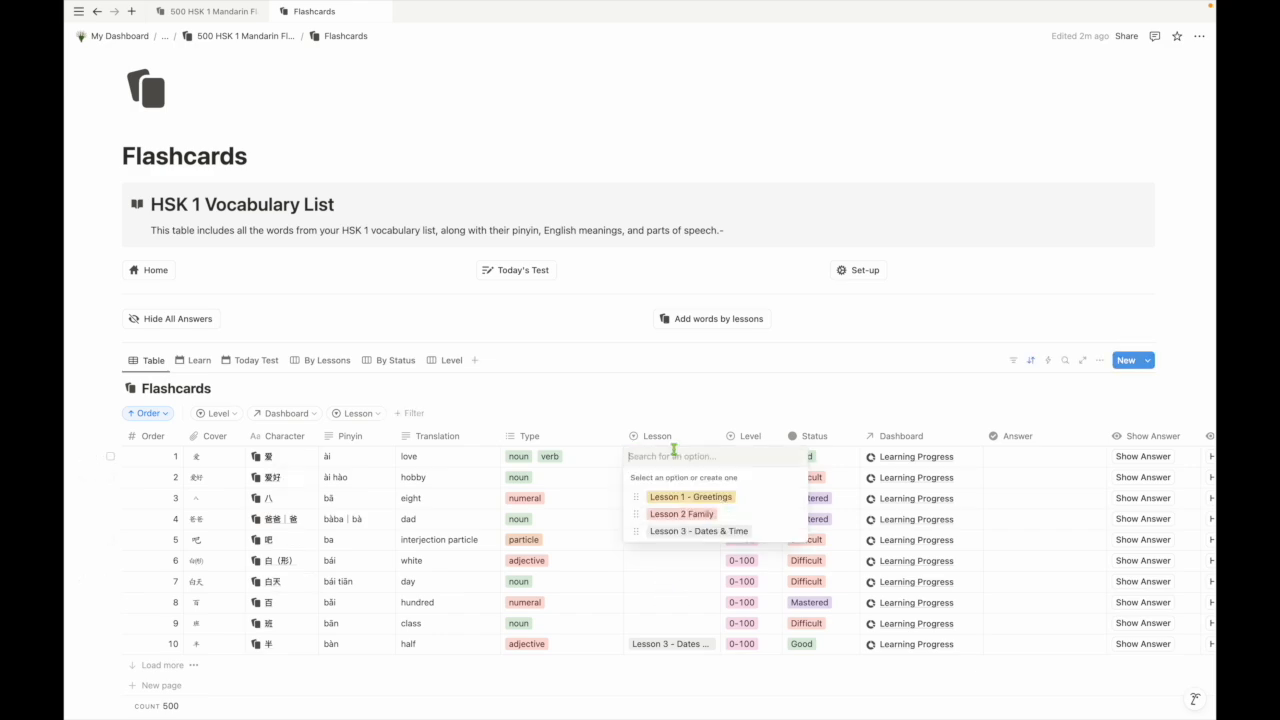
left_click(694, 515)
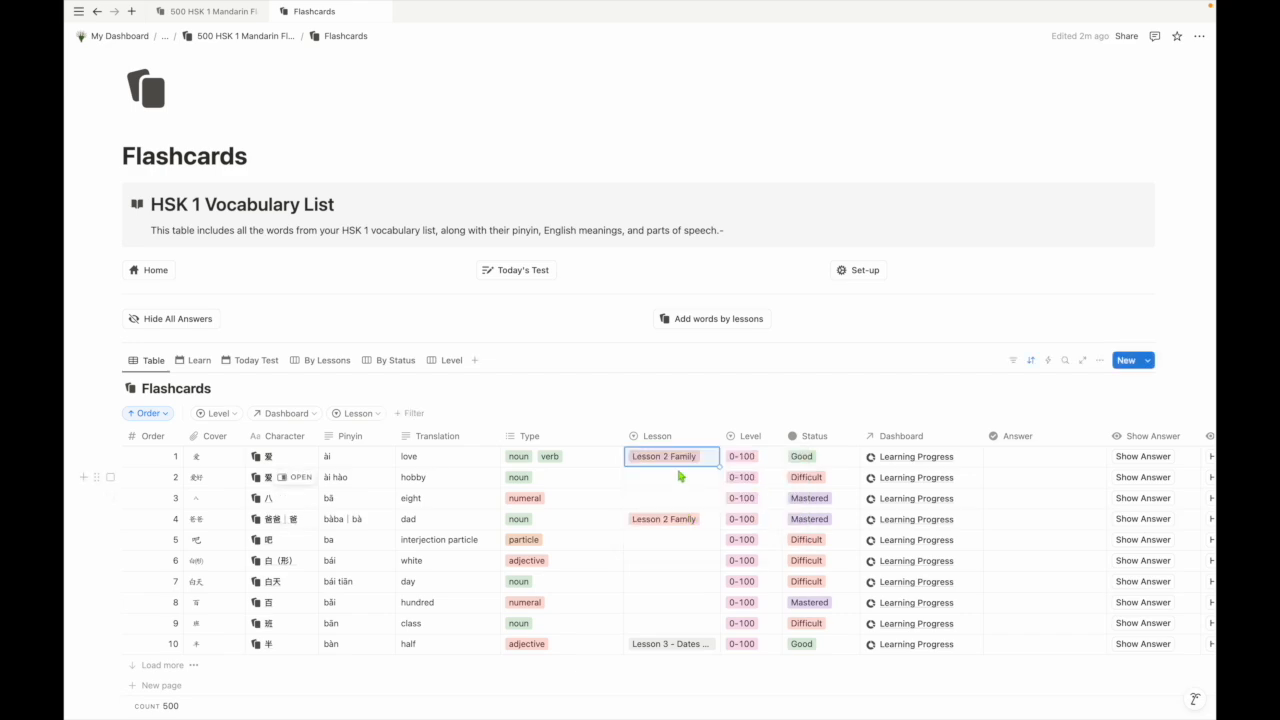
Step: Open the configuration of the Add words by lessons button and inspect its page filter and Lesson options
left_click(1065, 362)
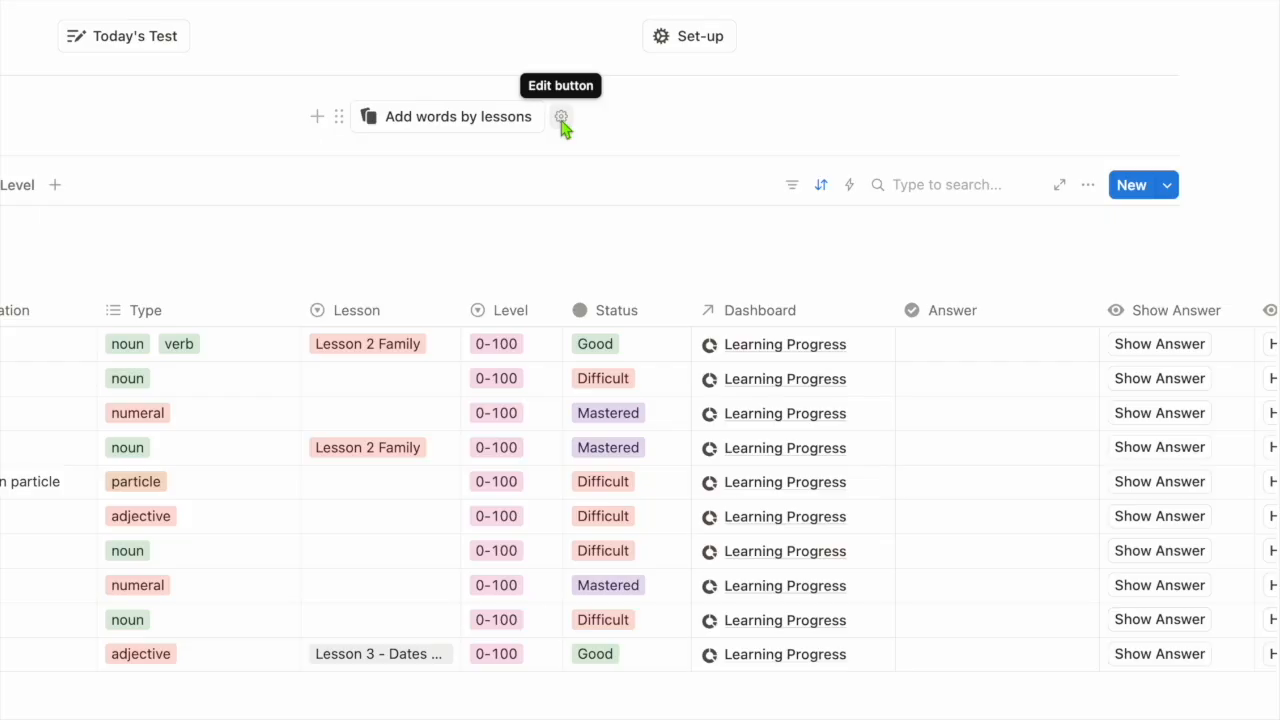
left_click(561, 117)
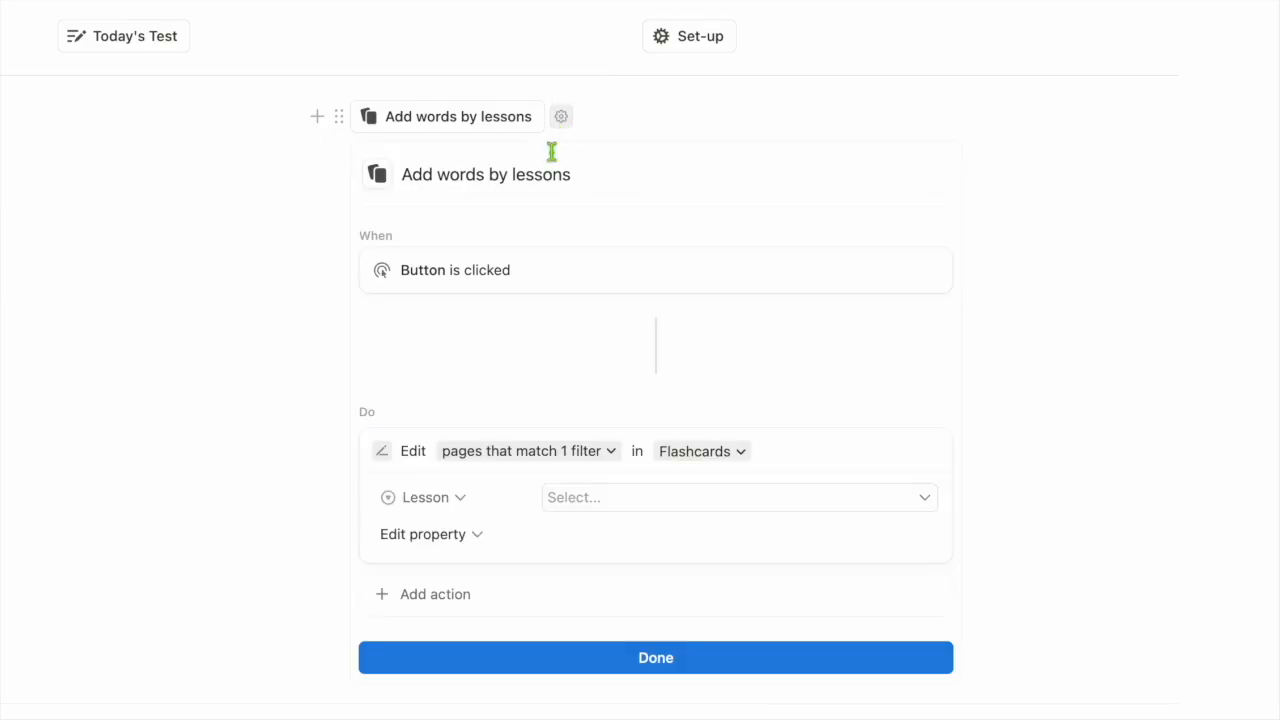
left_click(580, 460)
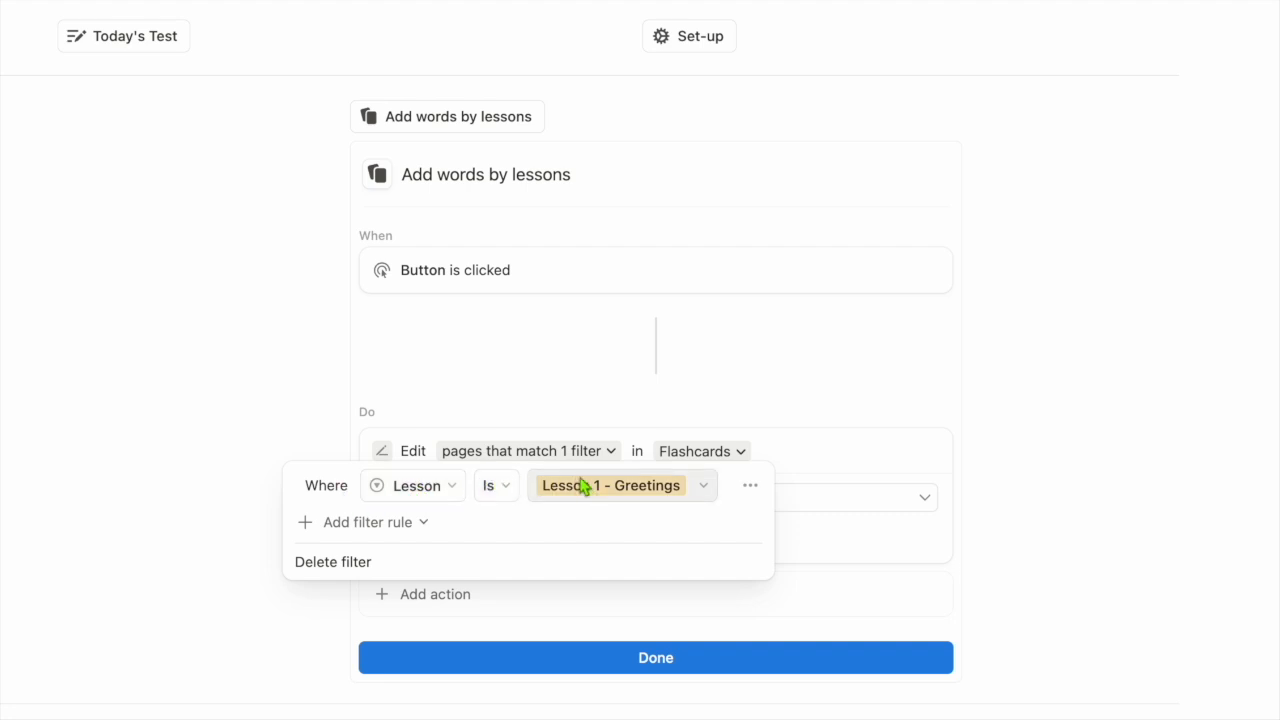
left_click(677, 366)
left_click(672, 511)
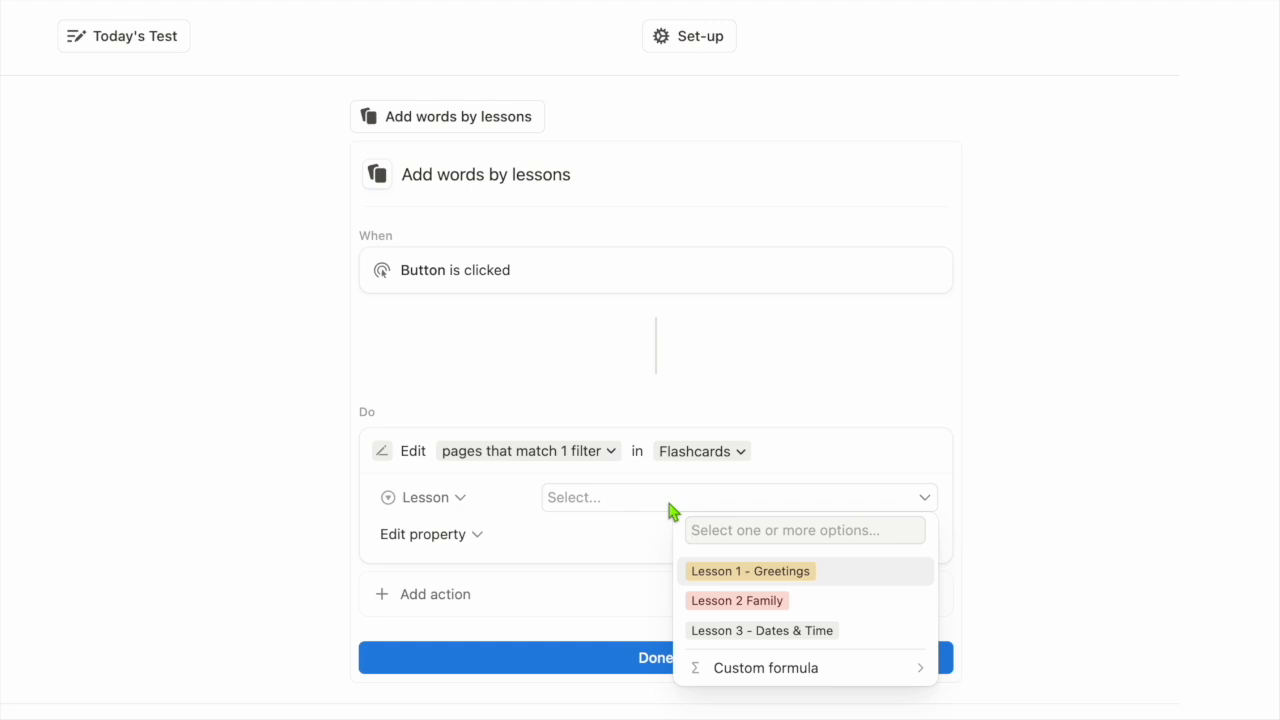
Step: Change the button's page filter from Lesson to Order, using the ≥ operator and the value 25
left_click(592, 458)
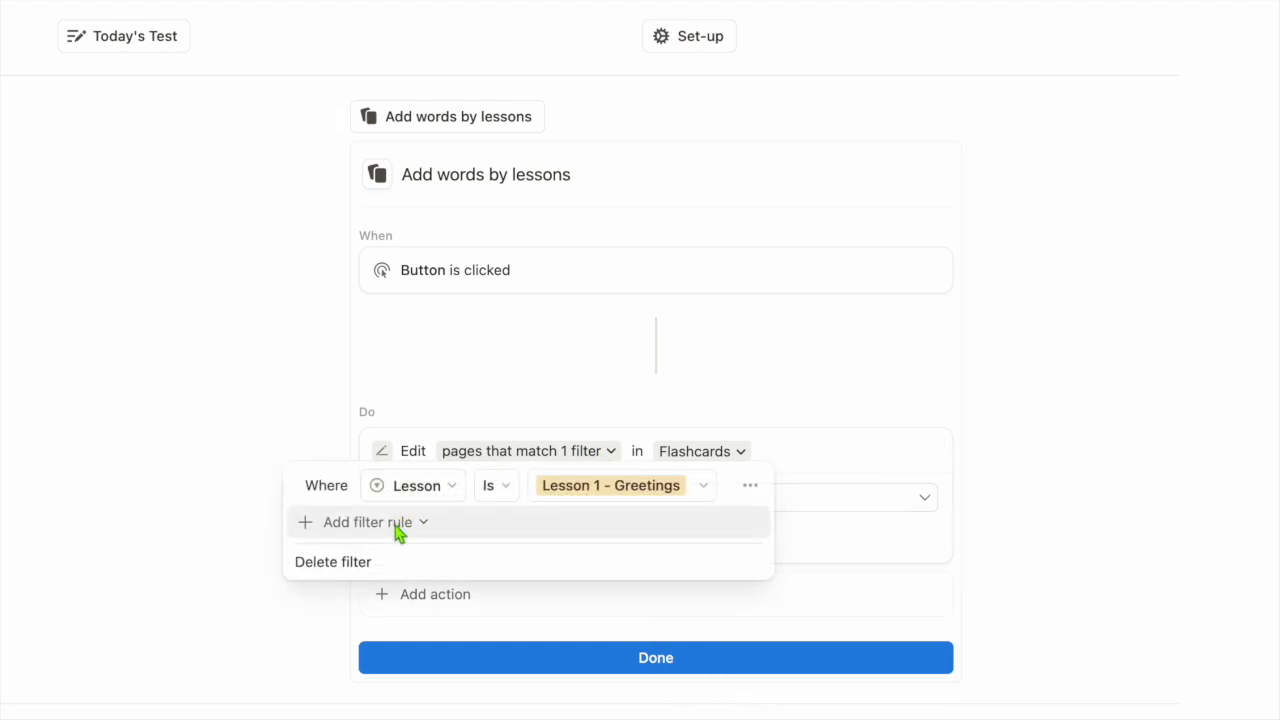
left_click(452, 489)
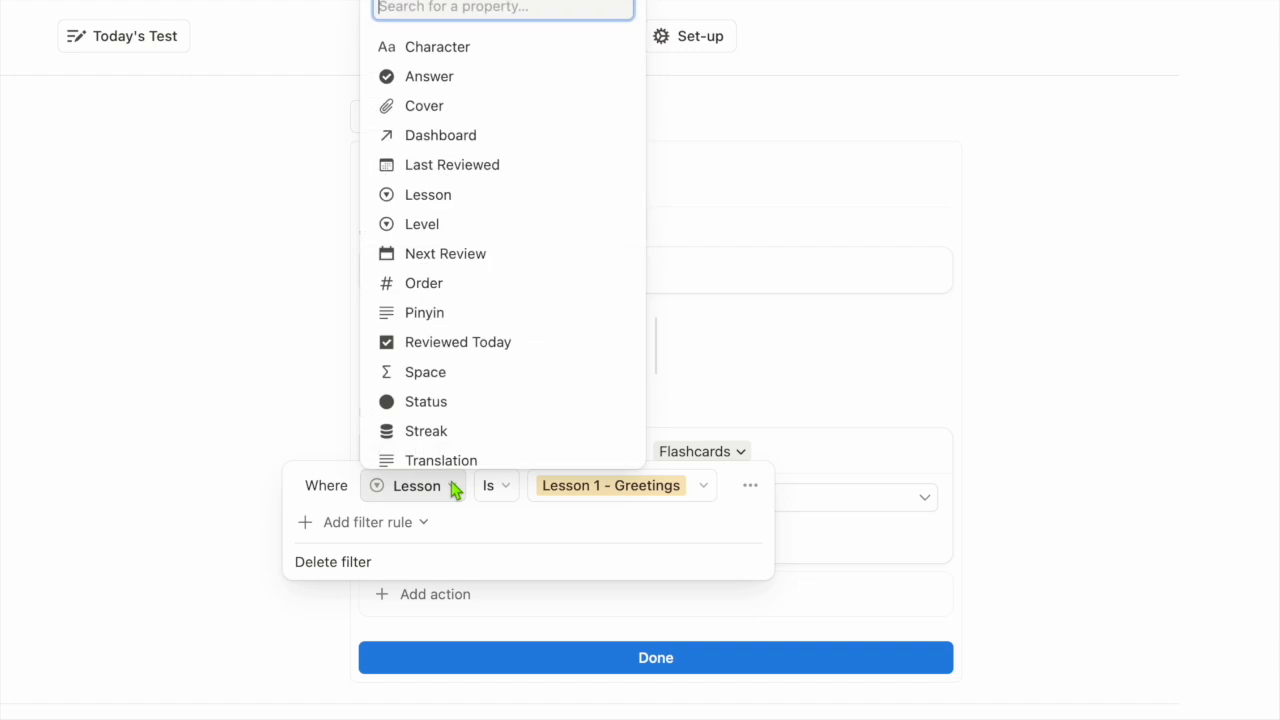
left_click(452, 289)
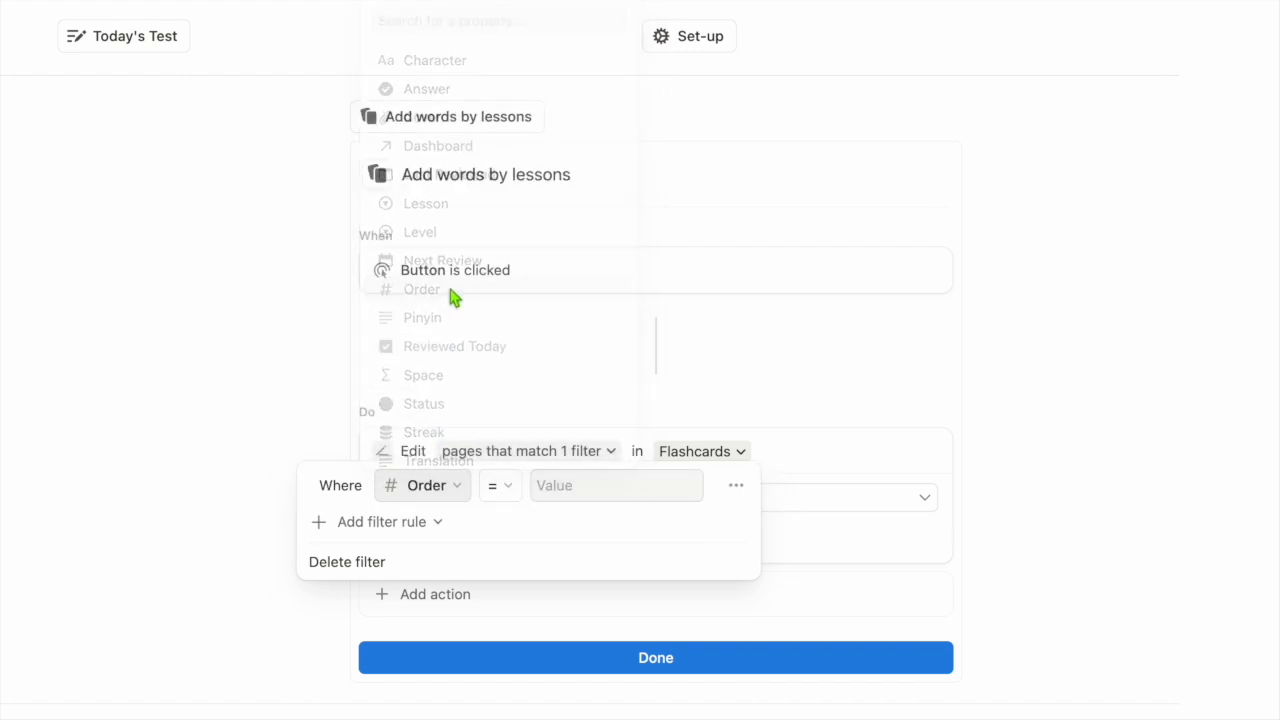
left_click(500, 488)
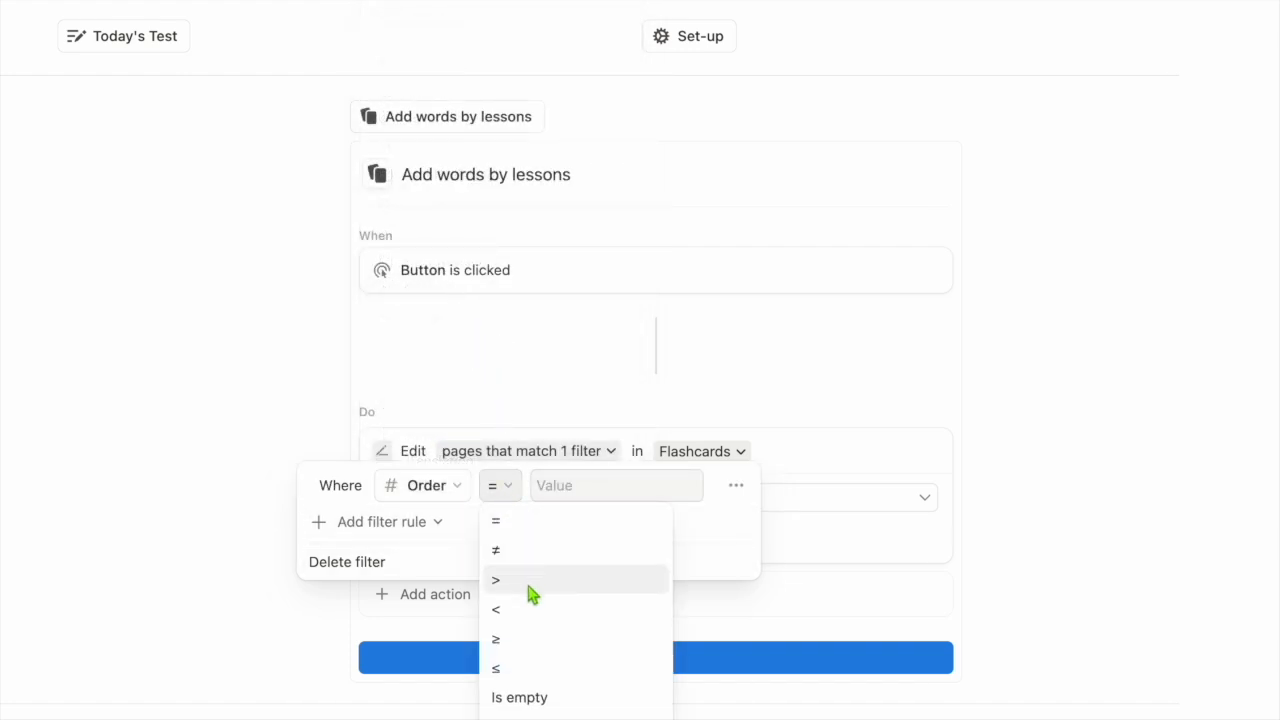
left_click(519, 649)
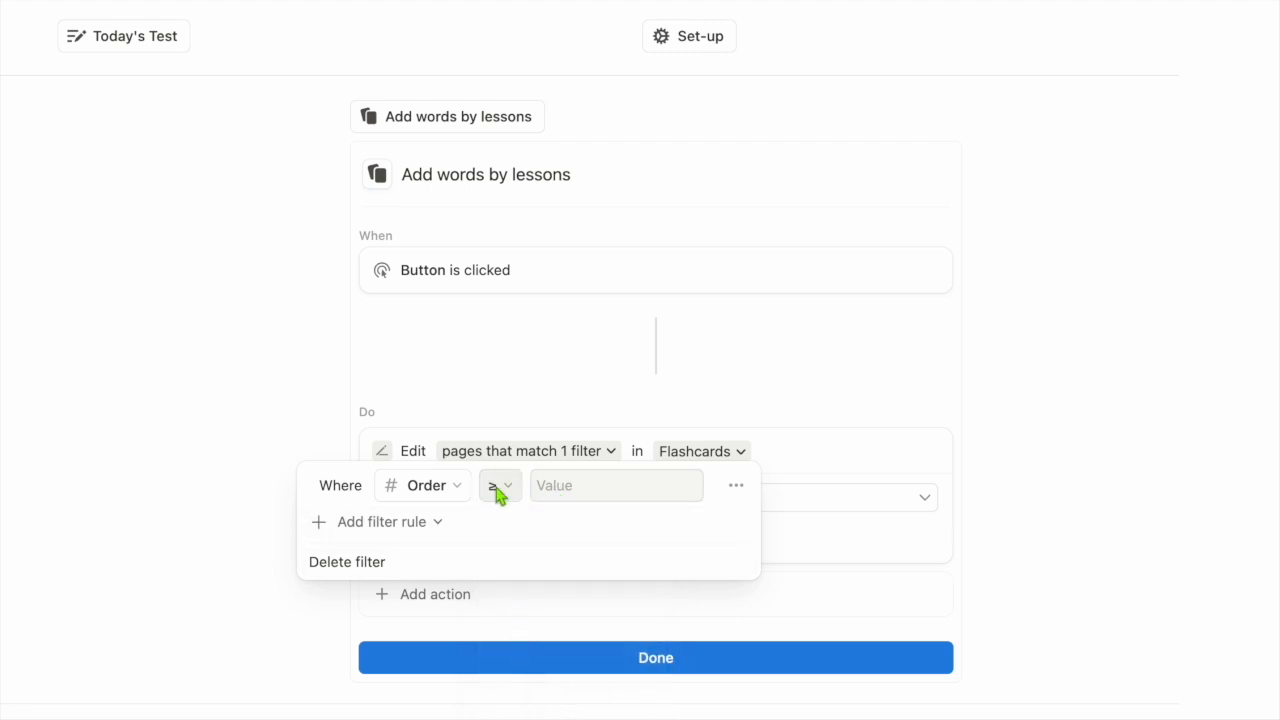
left_click(591, 489)
type("25")
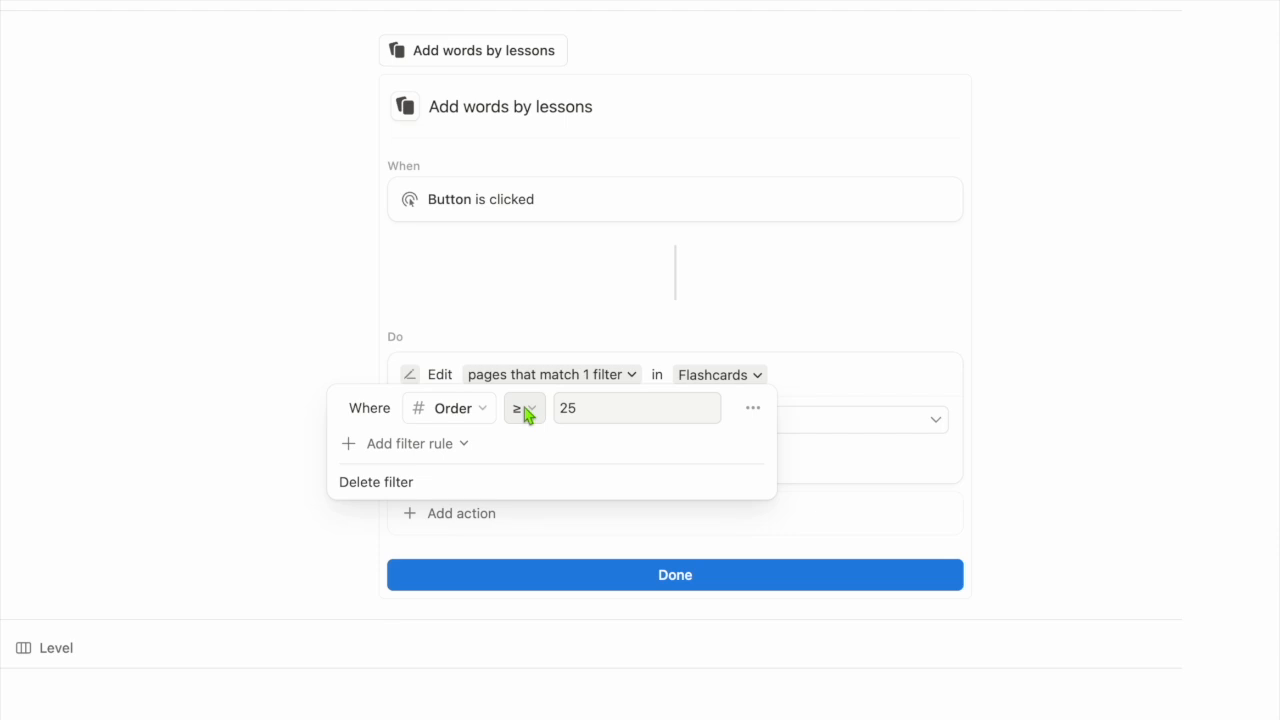
Step: Set the operator of the button's Order filter to ≤
left_click(526, 412)
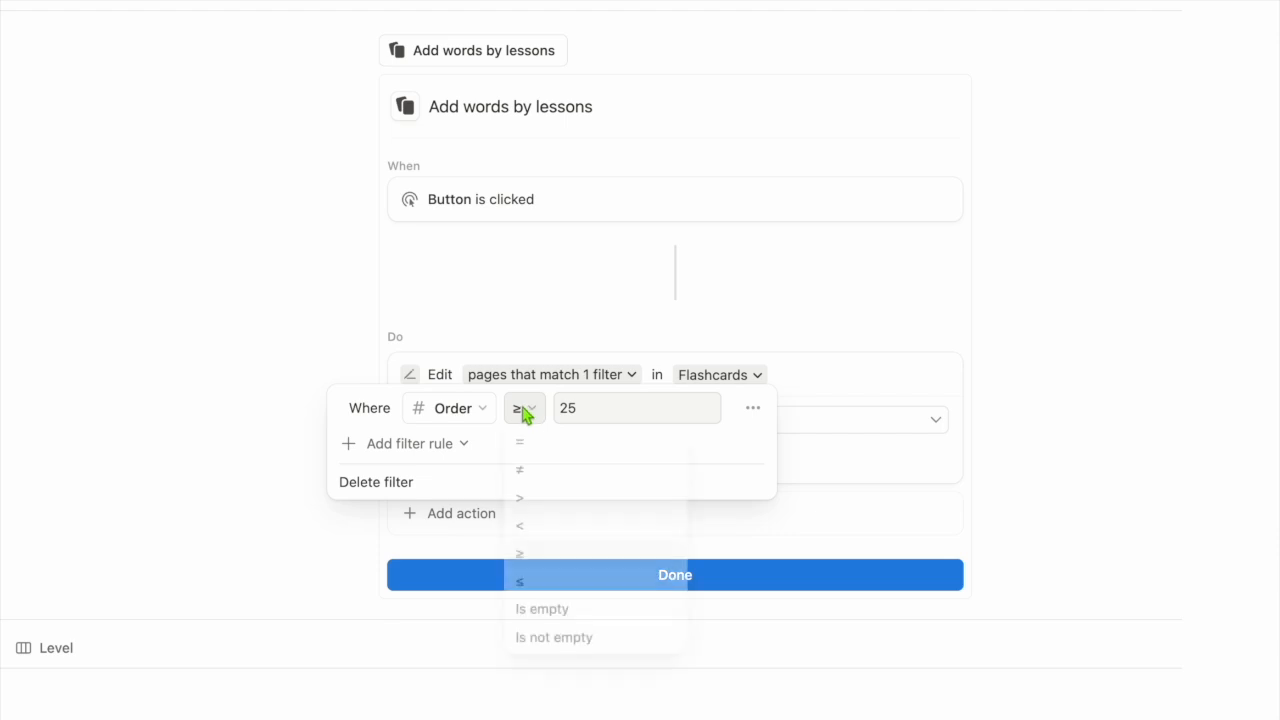
left_click(530, 409)
left_click(803, 565)
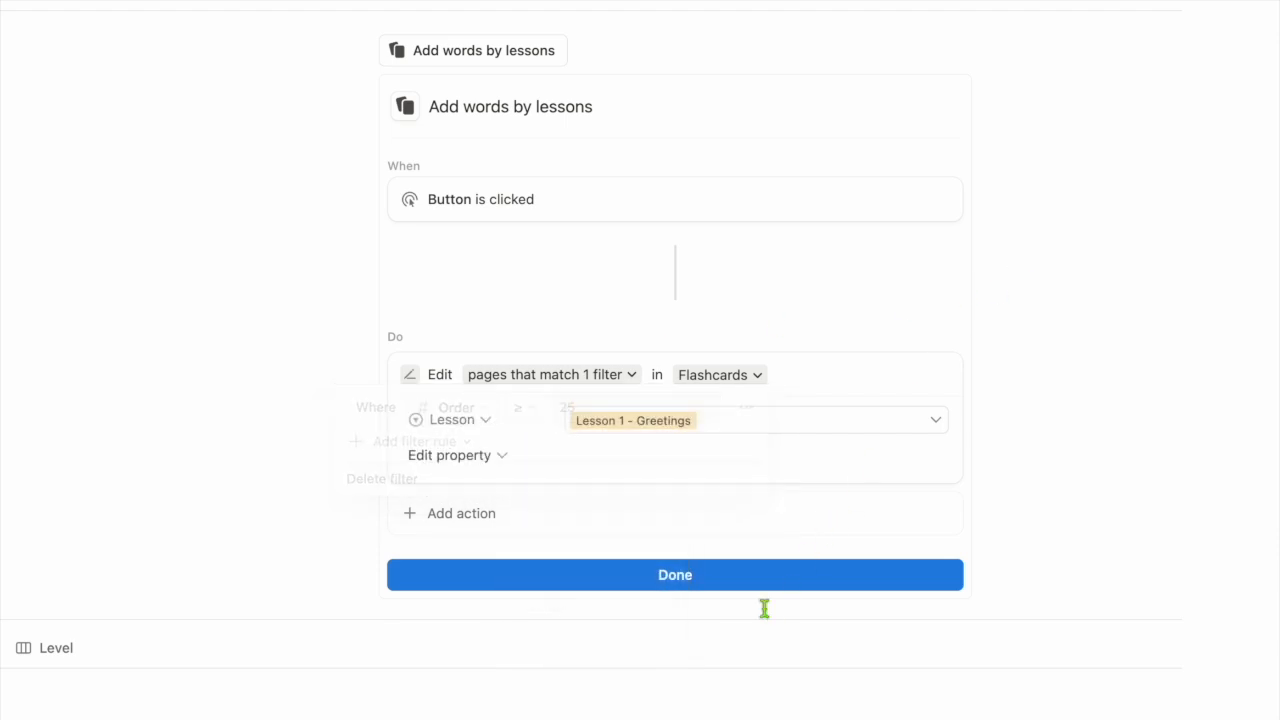
left_click(776, 586)
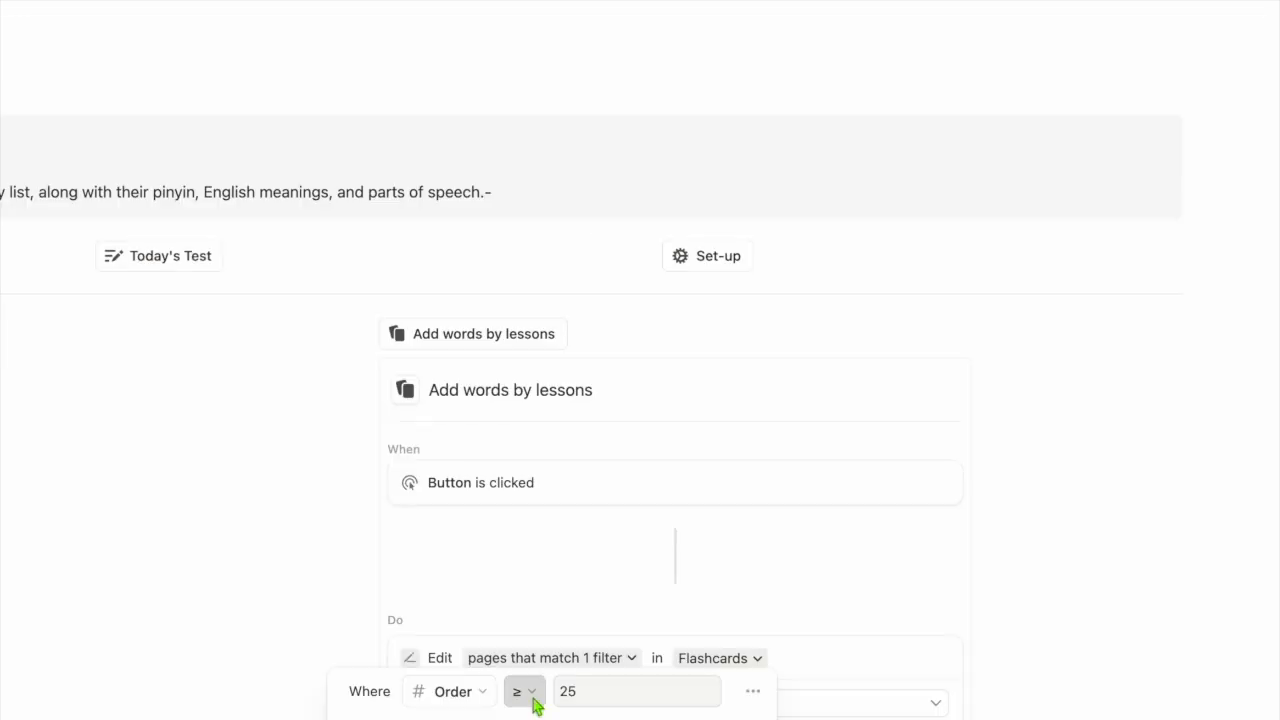
left_click(528, 693)
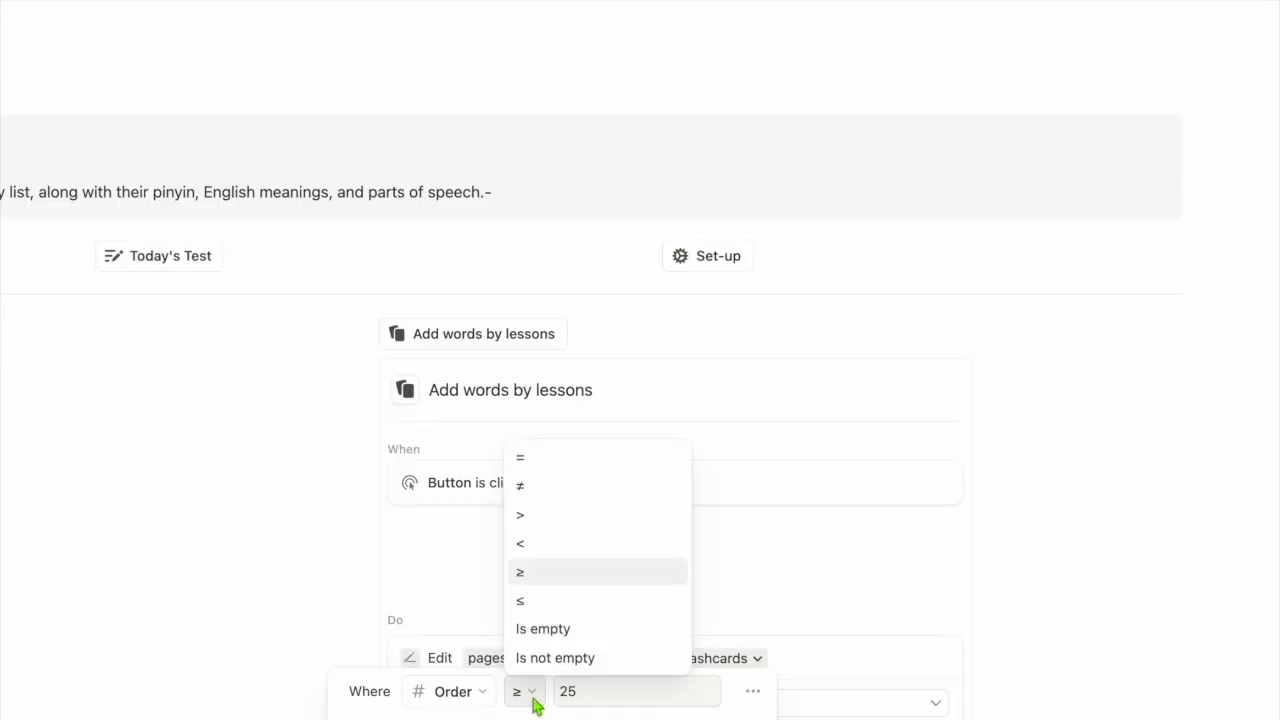
left_click(546, 603)
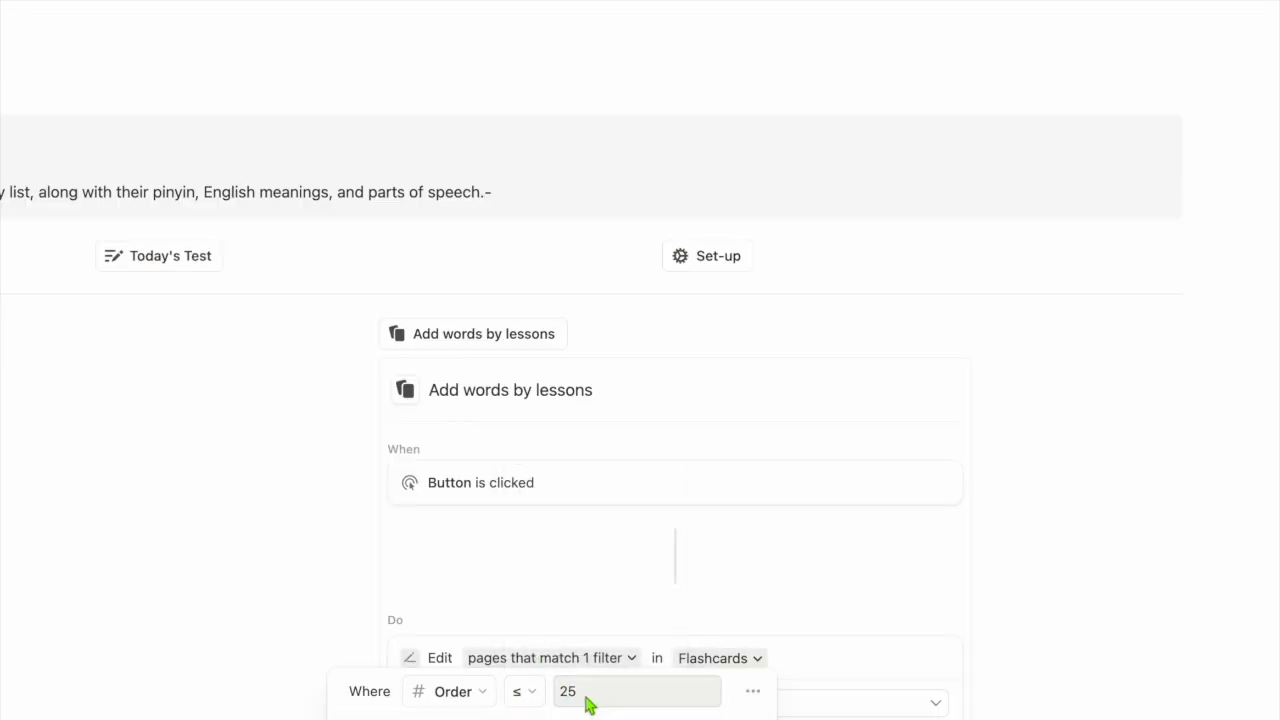
left_click(630, 560)
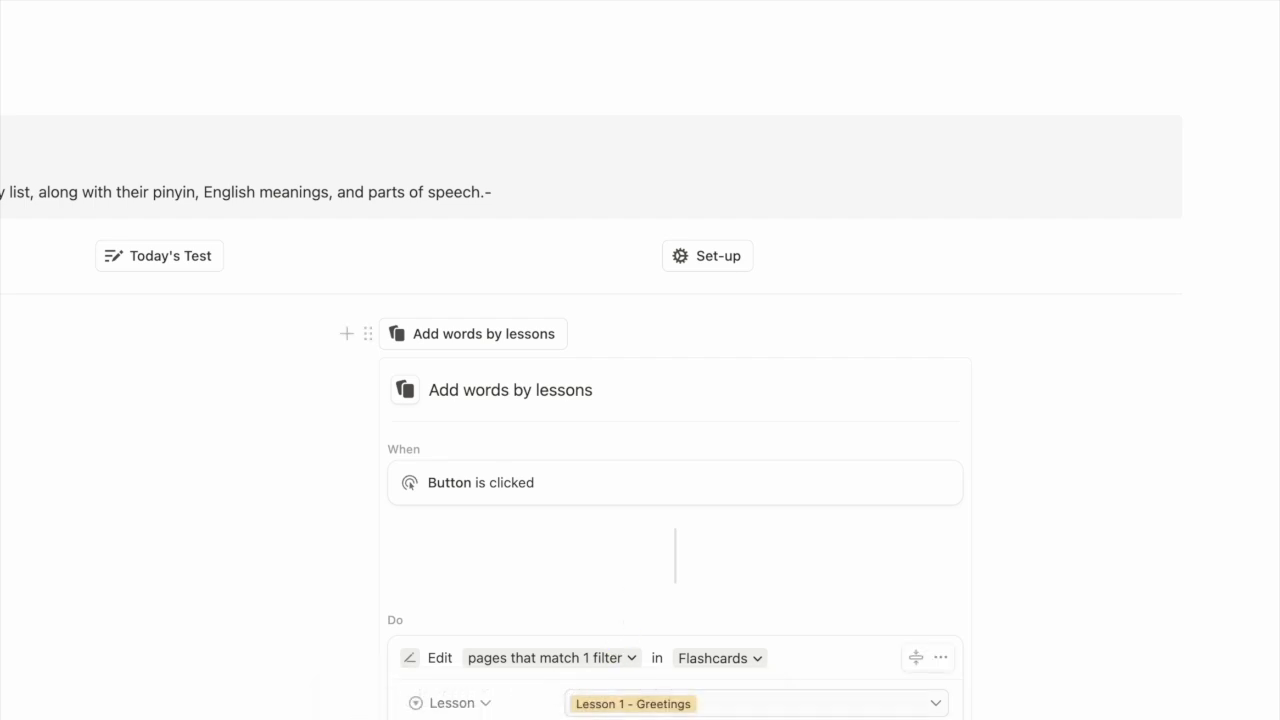
Step: Save the button's configuration and run Add words by lessons to assign Lesson 1 - Greetings to the matching flashcards
scroll(640, 550, "down", 3)
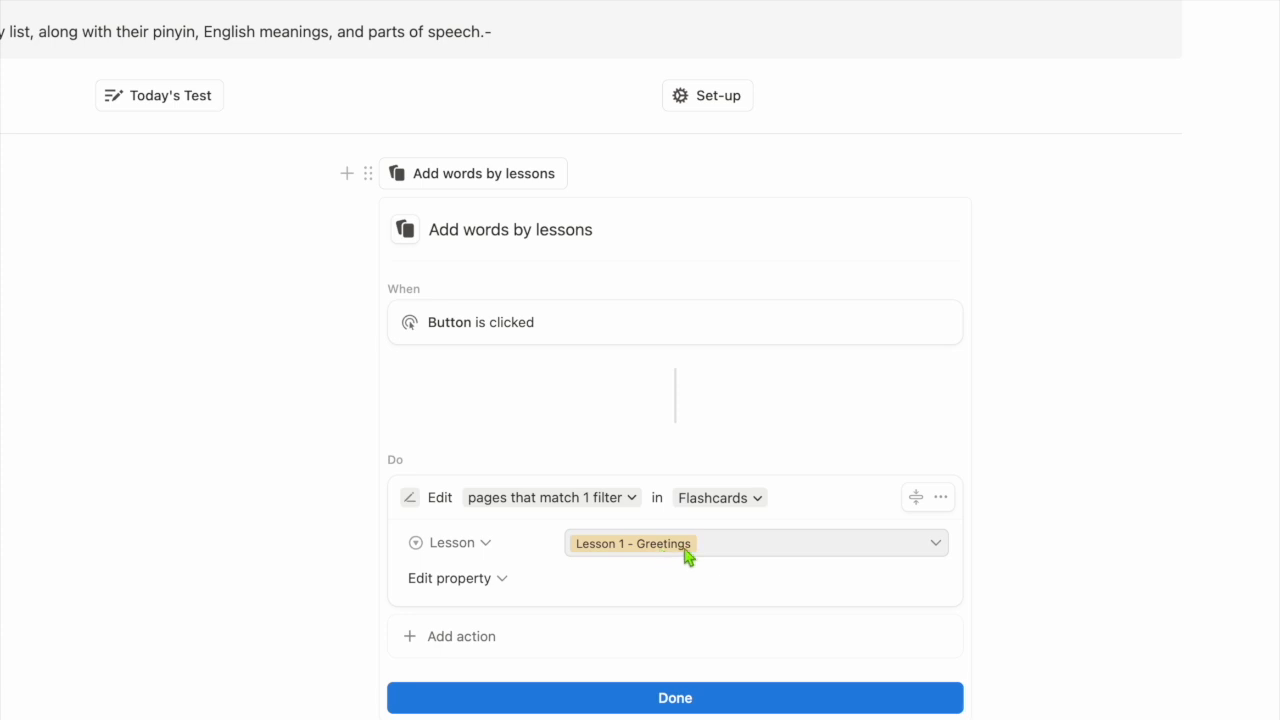
left_click(666, 700)
scroll(660, 708, "down", 2)
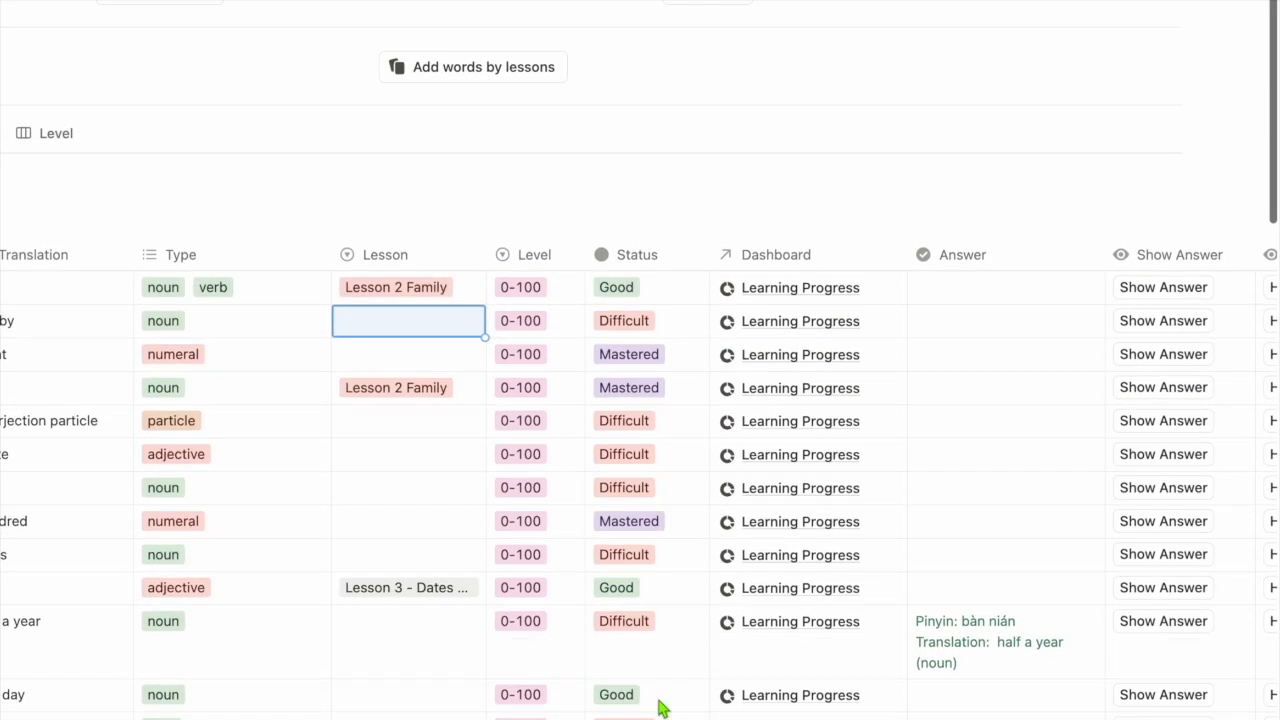
left_click(490, 67)
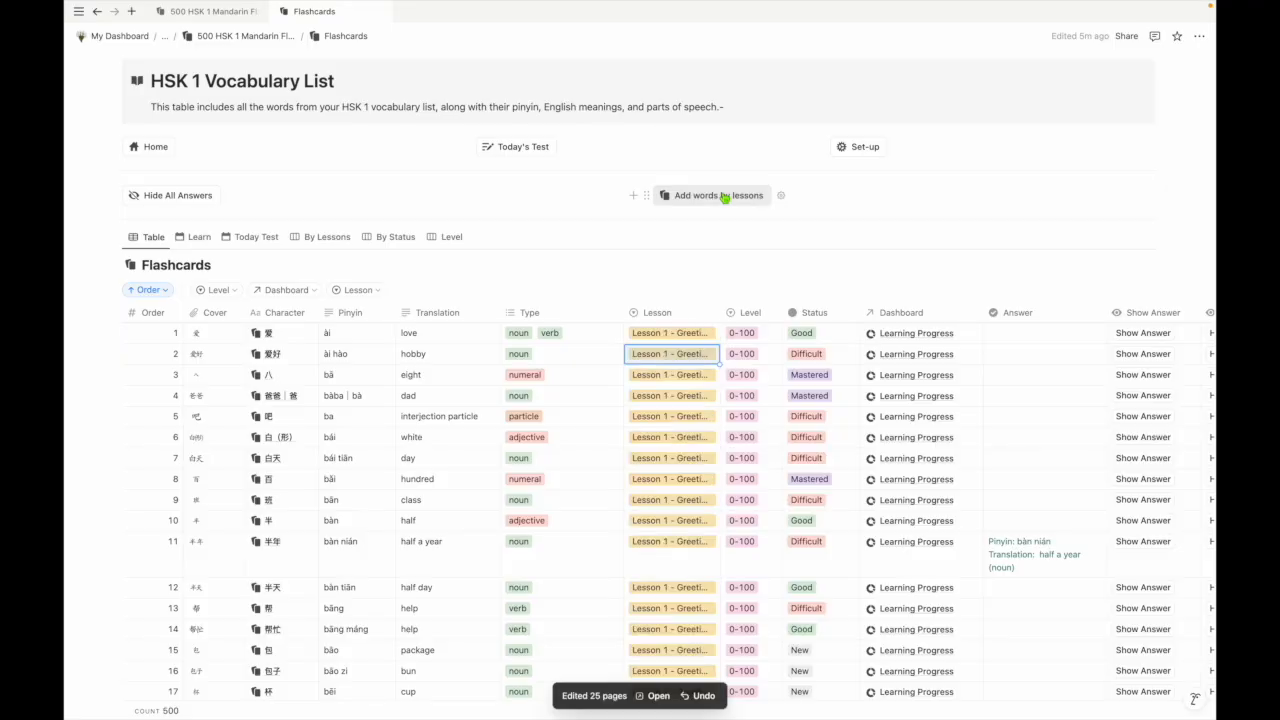
Step: Check the Lesson values assigned across the flashcards table and undo the bulk lesson assignment
scroll(626, 463, "down", 3)
scroll(623, 463, "down", 8)
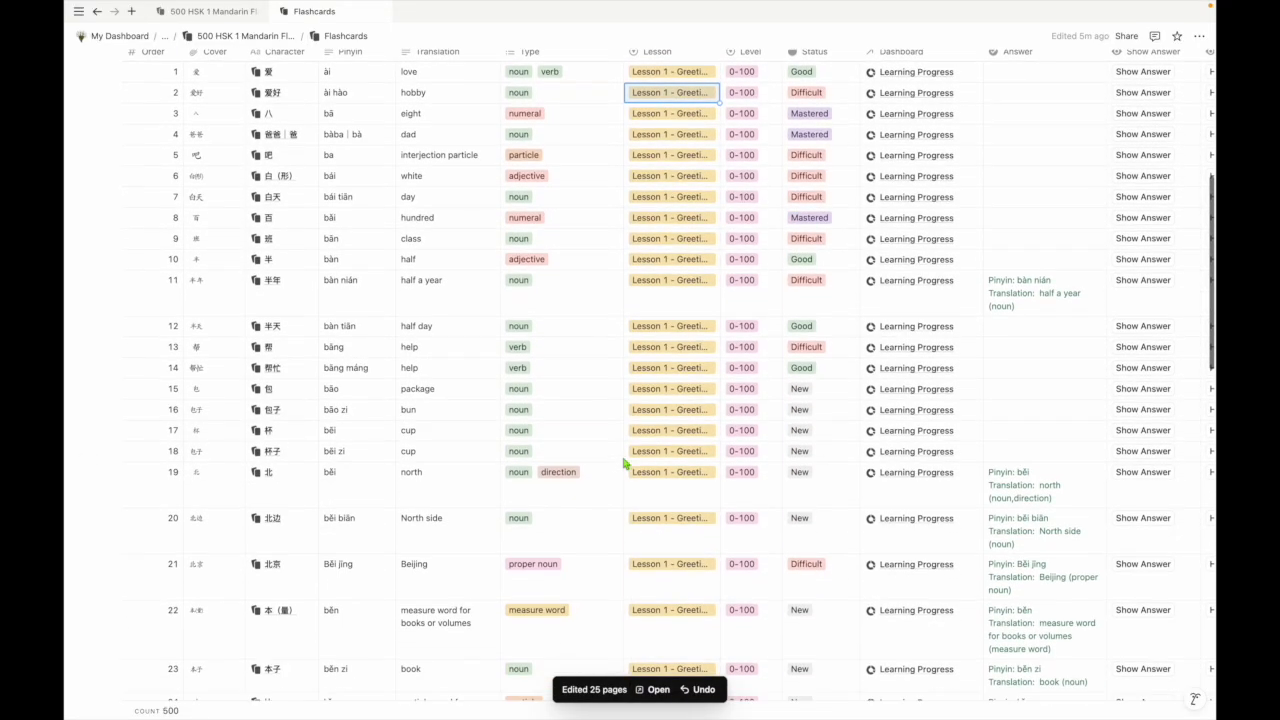
scroll(623, 463, "up", 8)
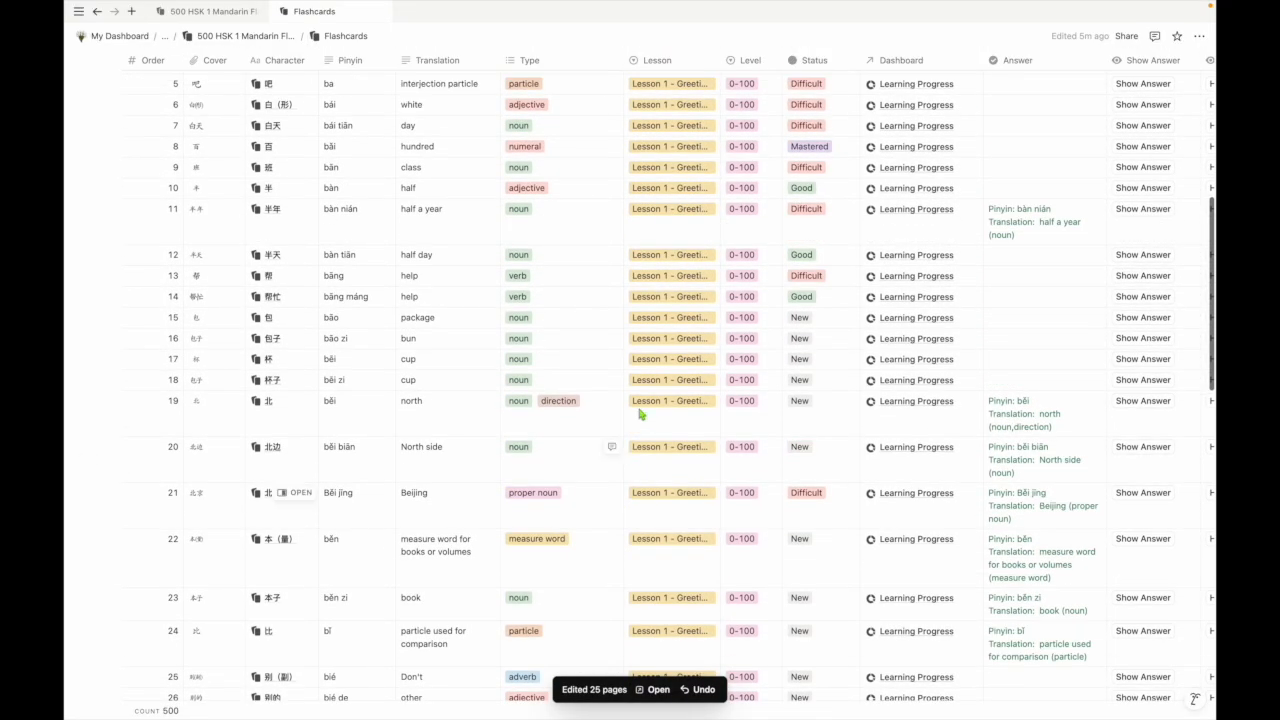
left_click(670, 184)
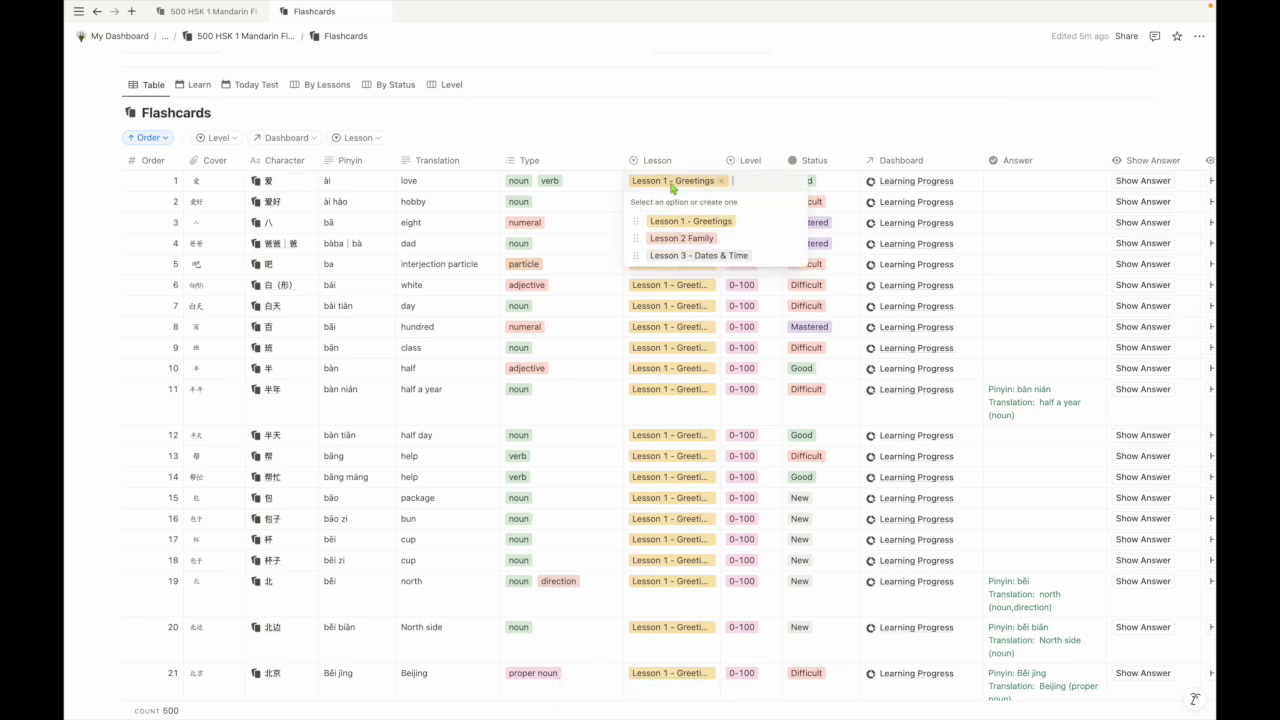
key("Escape")
scroll(700, 180, "up", 5)
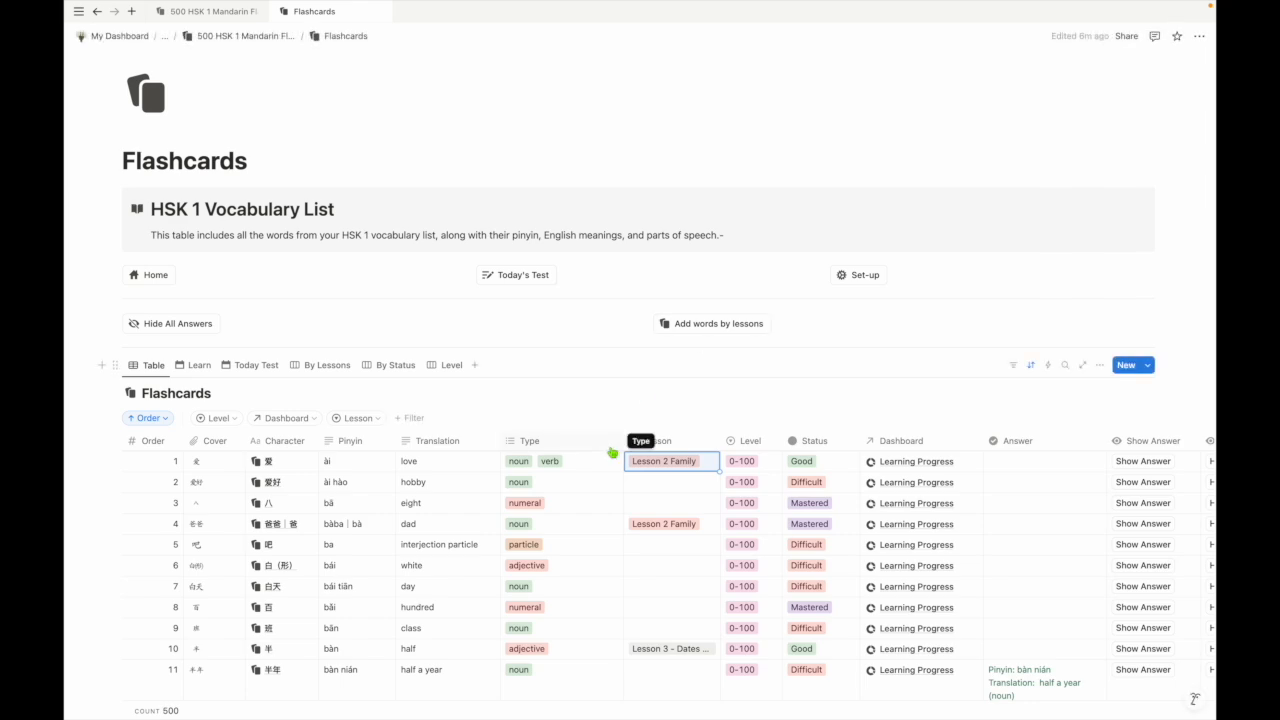
Step: View the Lesson options available for the 爱好 flashcard without assigning one
scroll(660, 490, "right", 5)
scroll(660, 490, "left", 5)
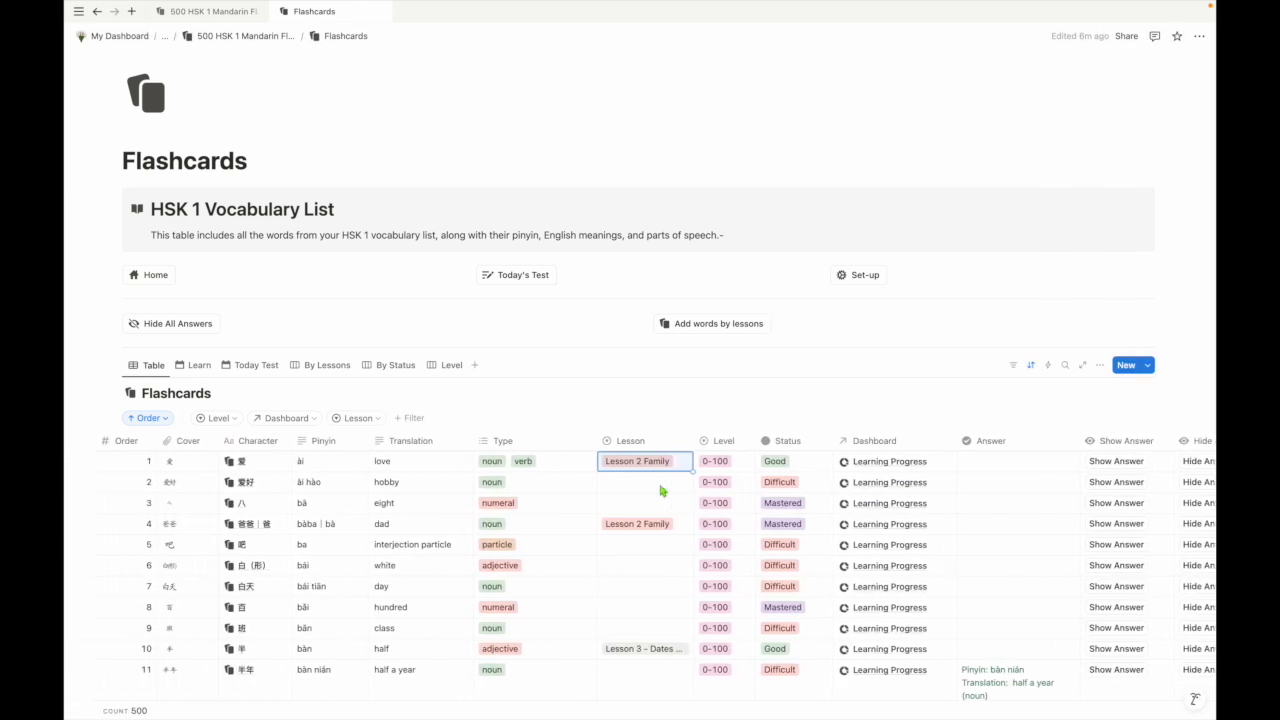
left_click(661, 486)
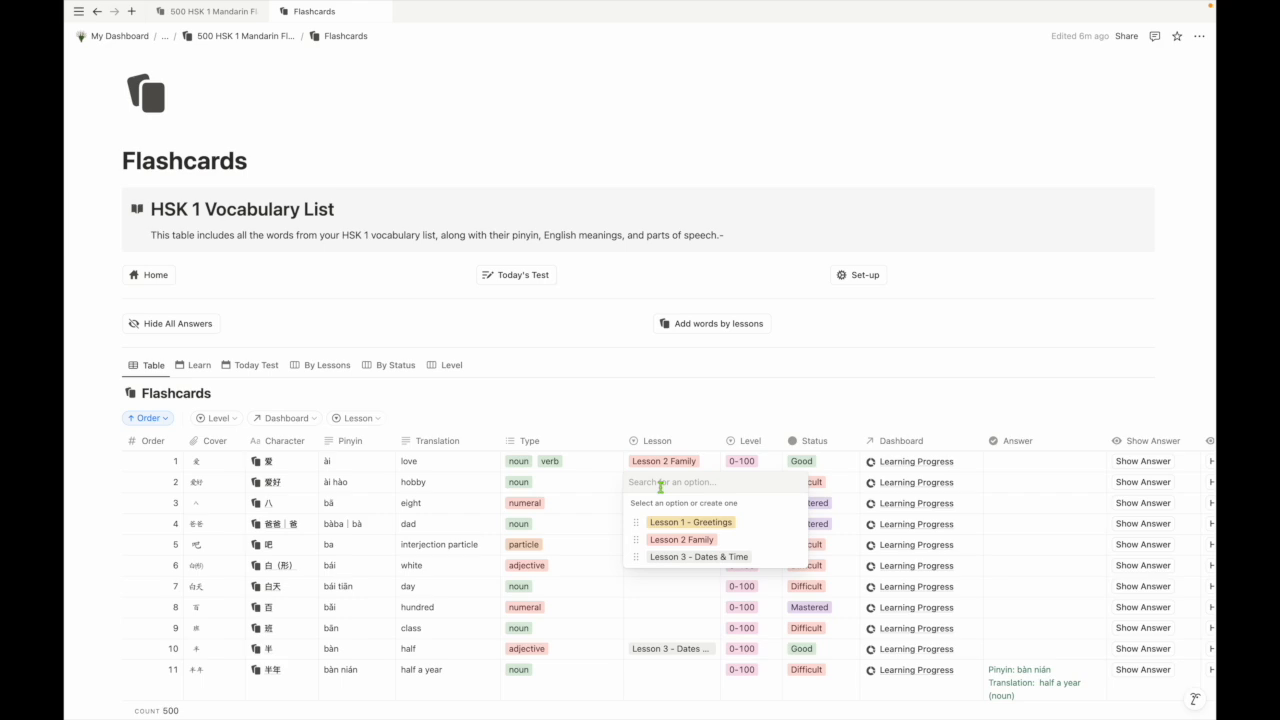
key("Escape")
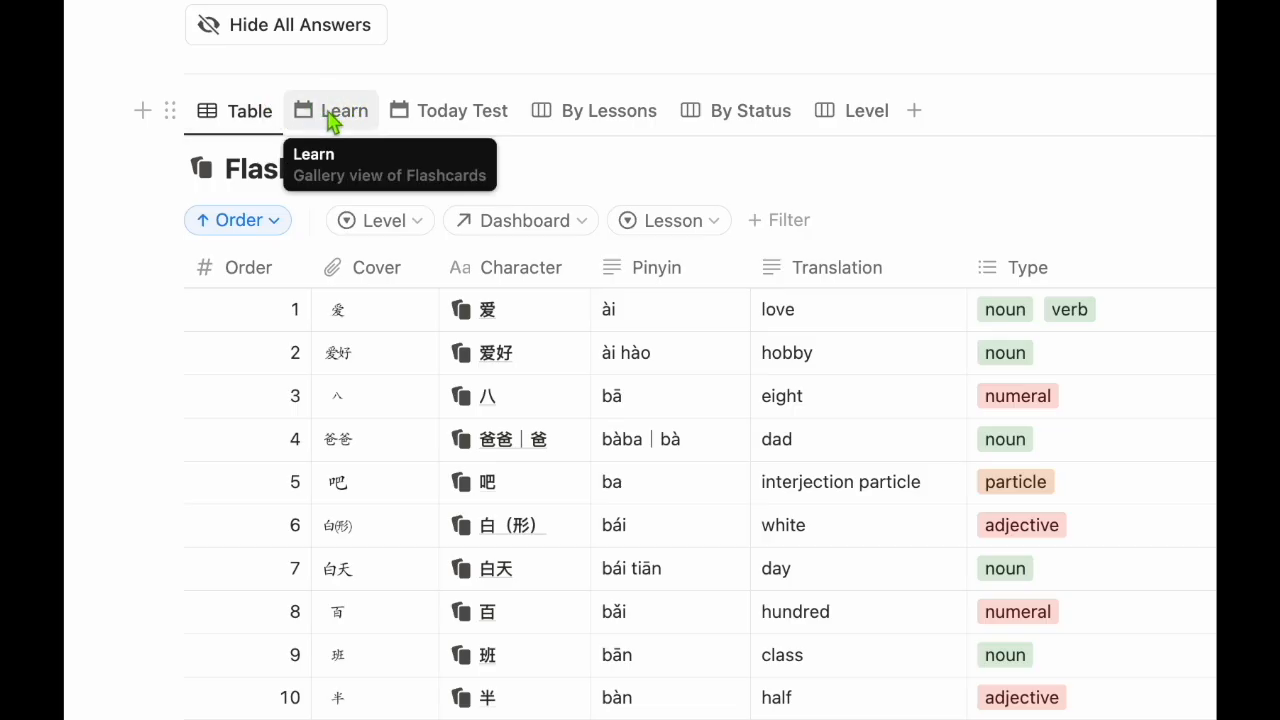
Step: Open the Learn gallery view and show, and hide again, the answer on the 爱 card
left_click(333, 118)
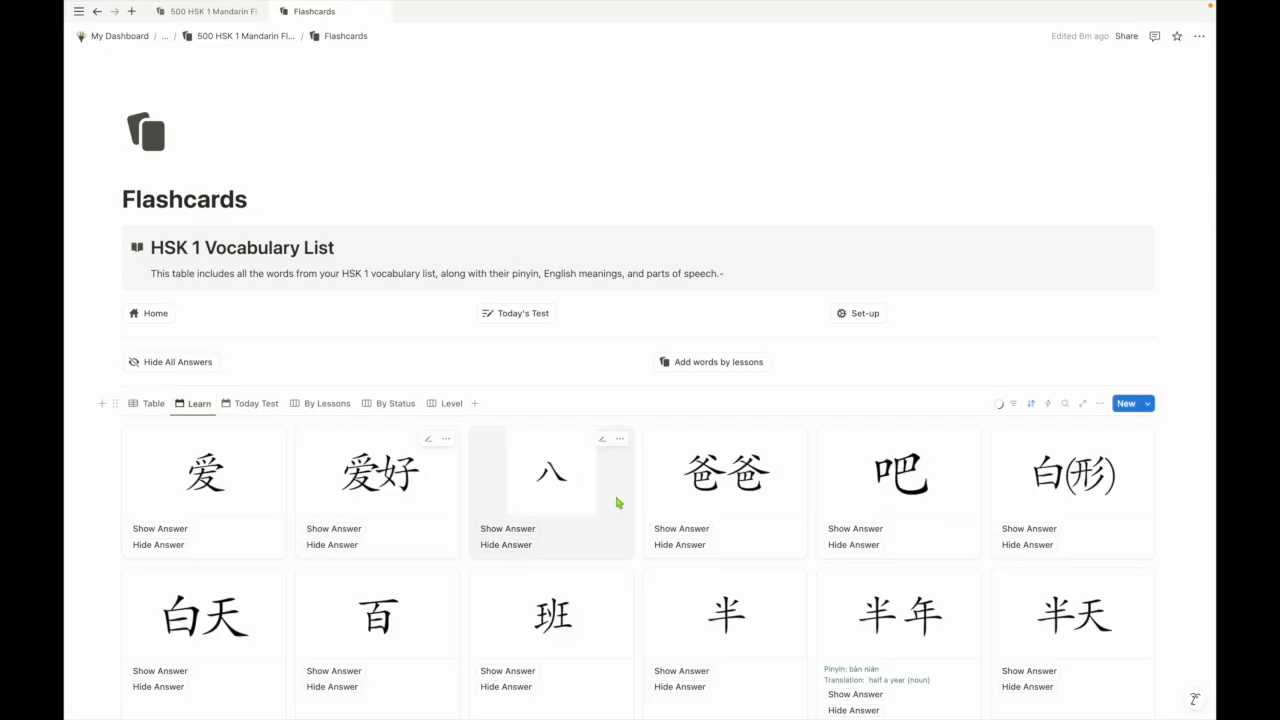
scroll(652, 549, "down", 3)
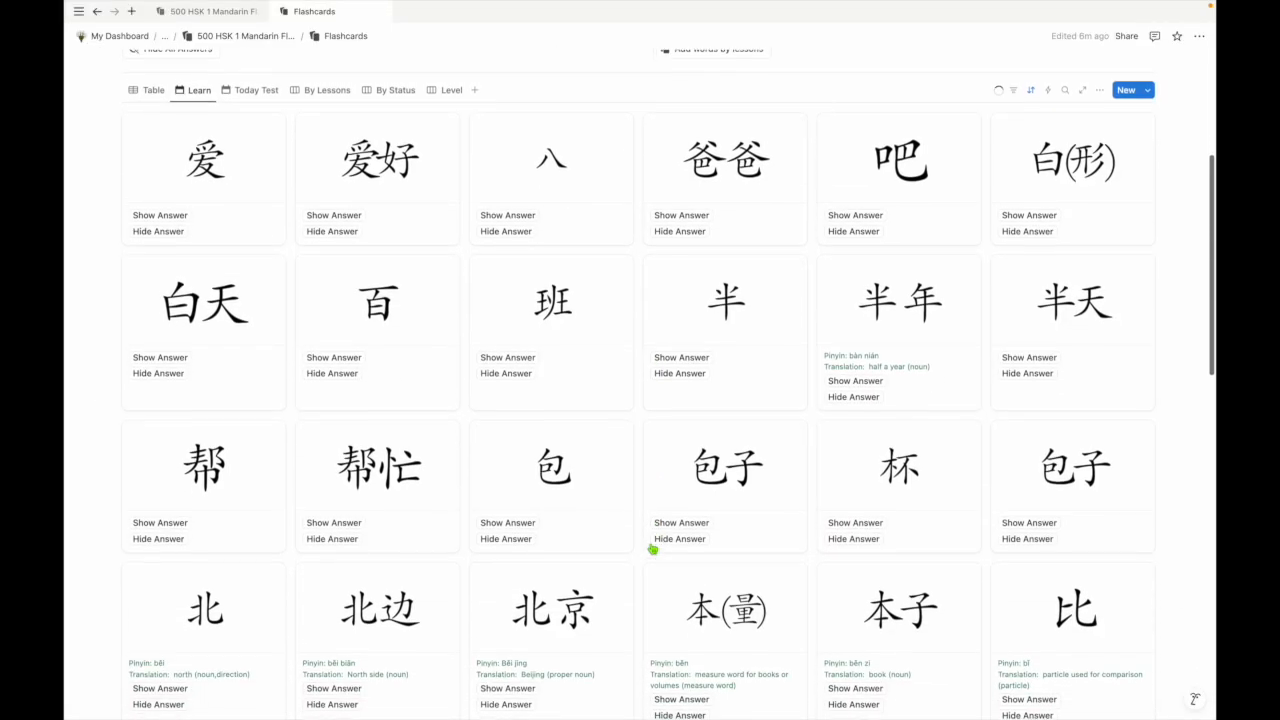
scroll(179, 229, "up", 1)
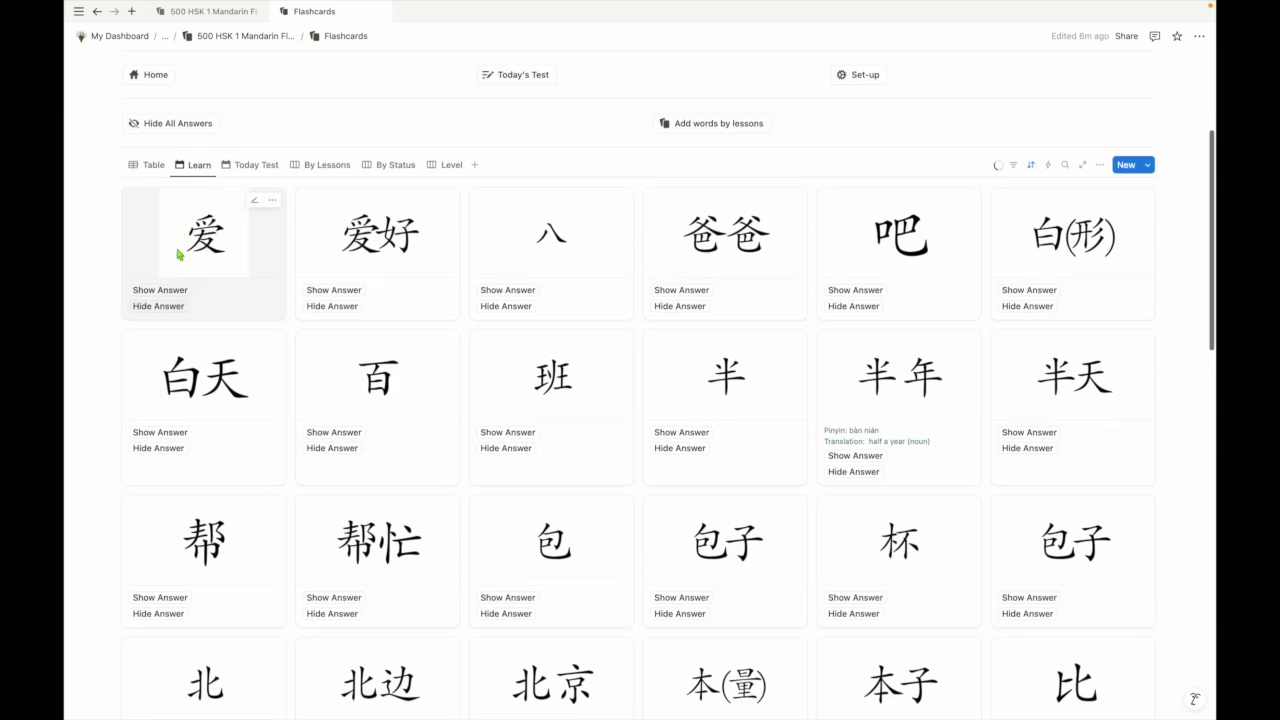
left_click(180, 291)
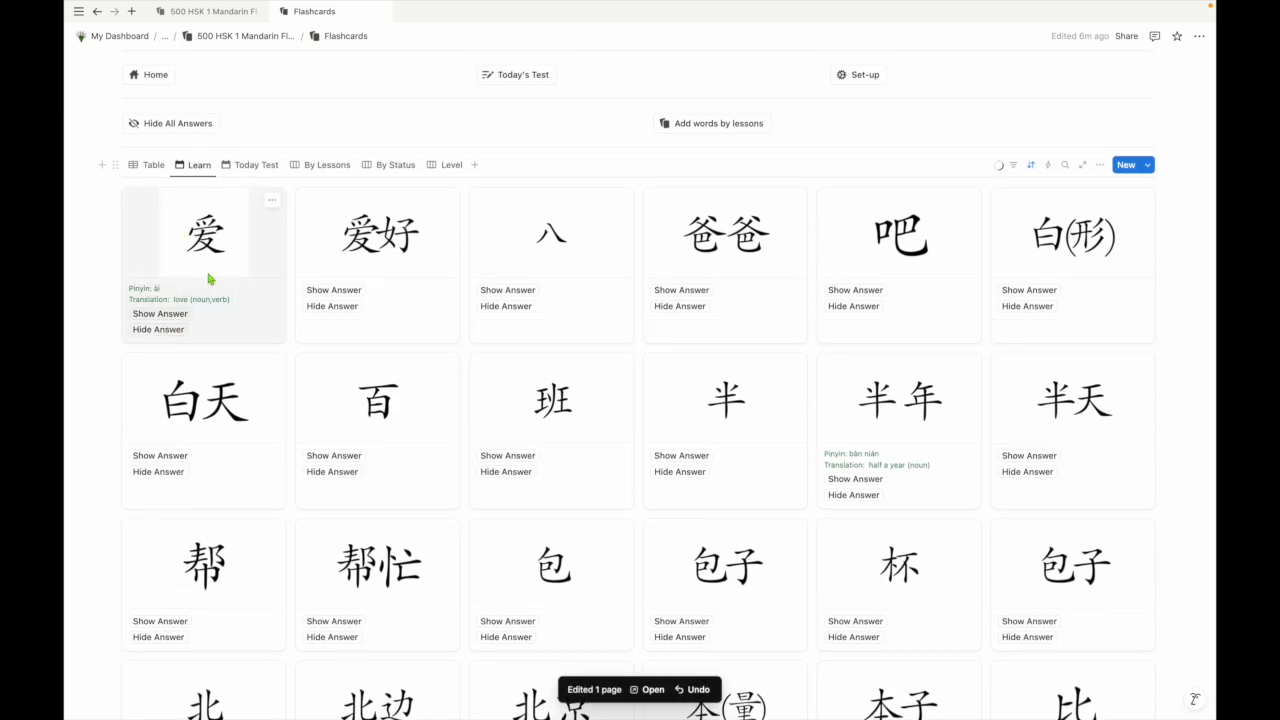
left_click(170, 328)
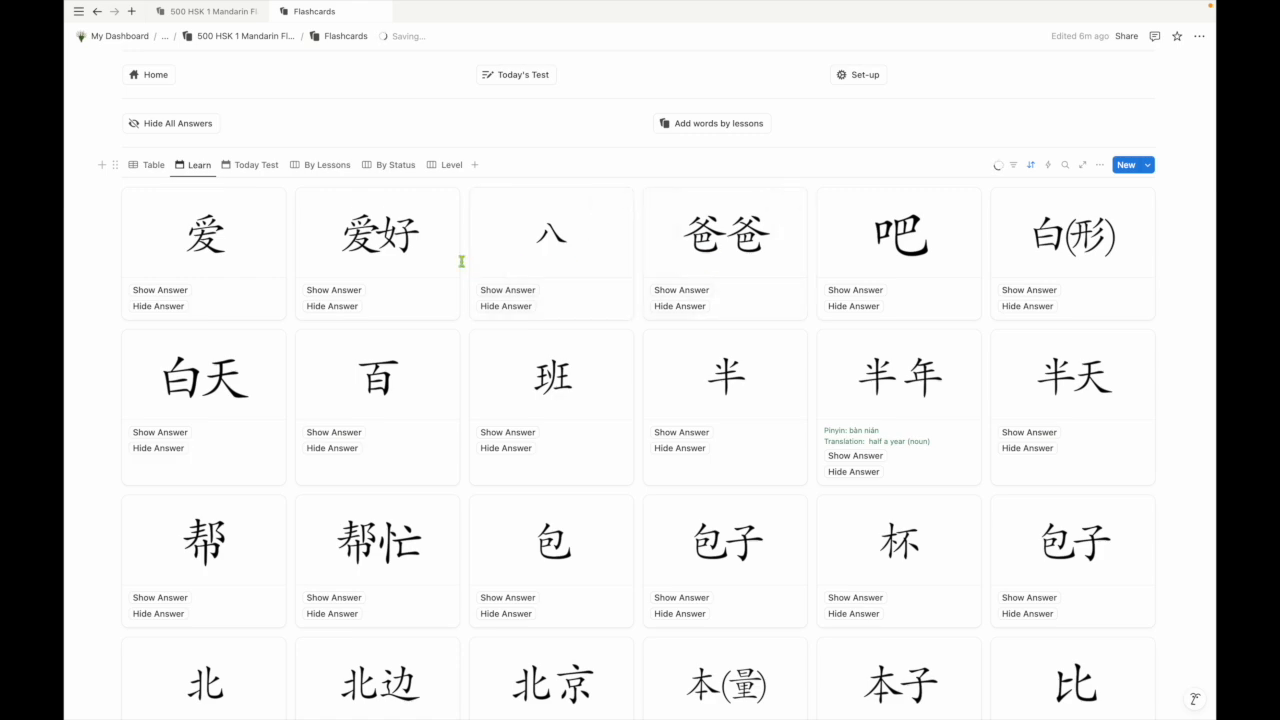
Step: Return to the Table view and look over the first flashcard rows
left_click(153, 165)
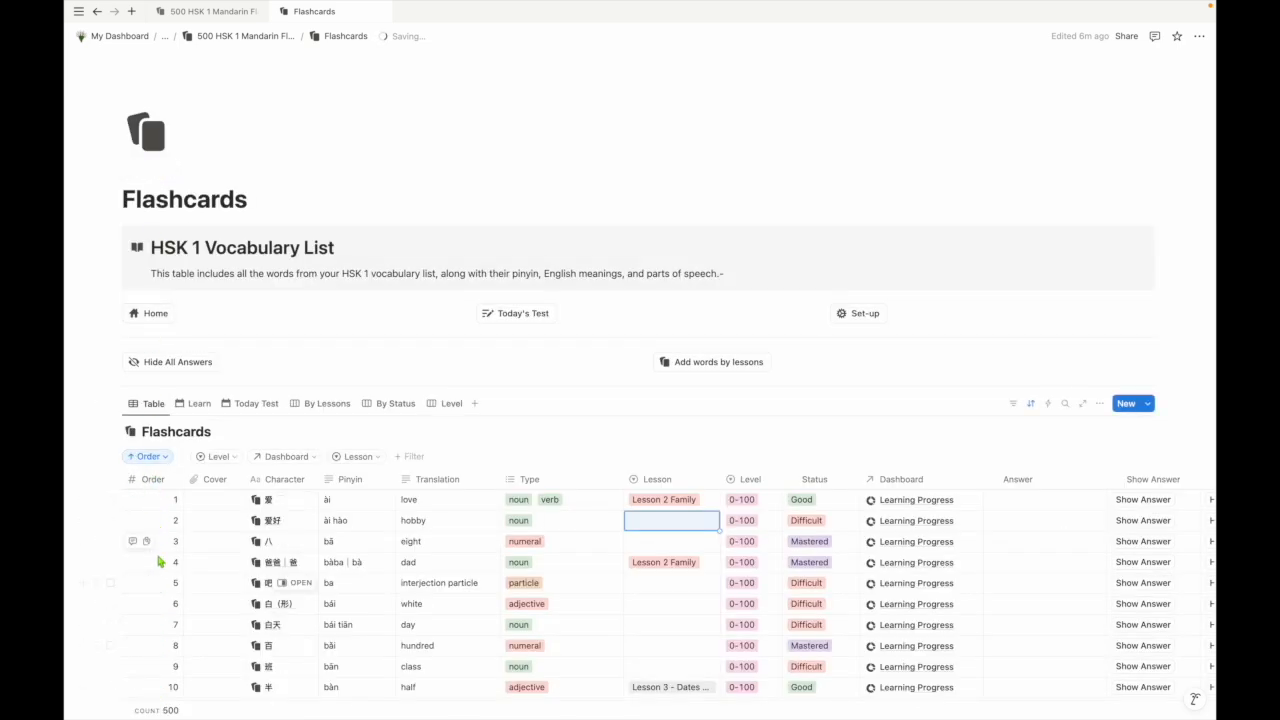
scroll(149, 623, "down", 3)
scroll(174, 383, "up", 1)
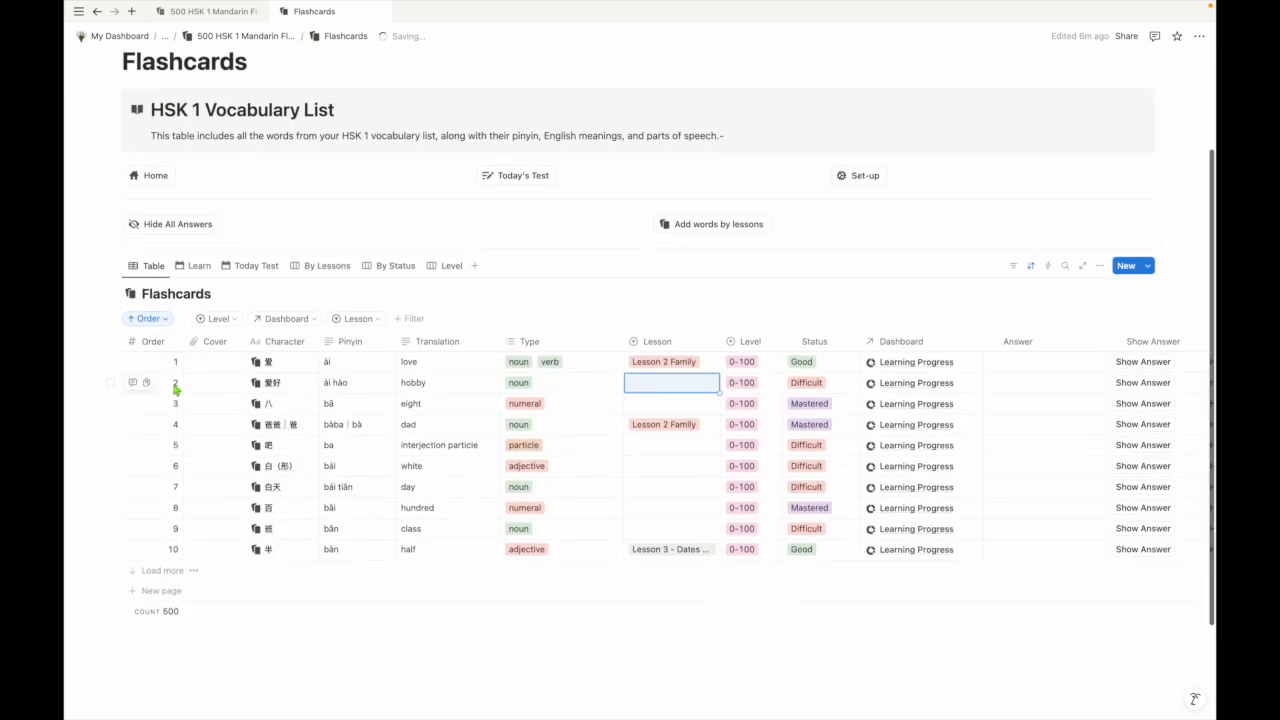
Step: Reopen the Learn gallery, show and hide the first card's answer, and browse the cards below
left_click(198, 287)
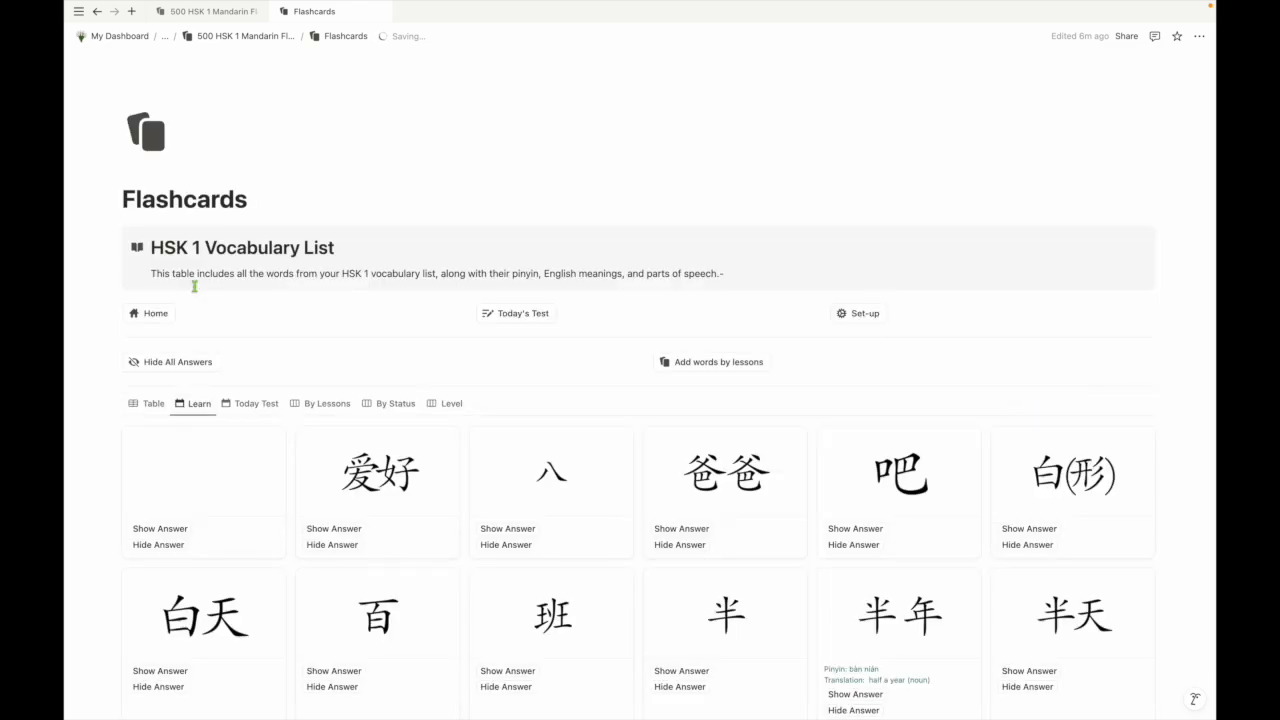
scroll(244, 506, "down", 2)
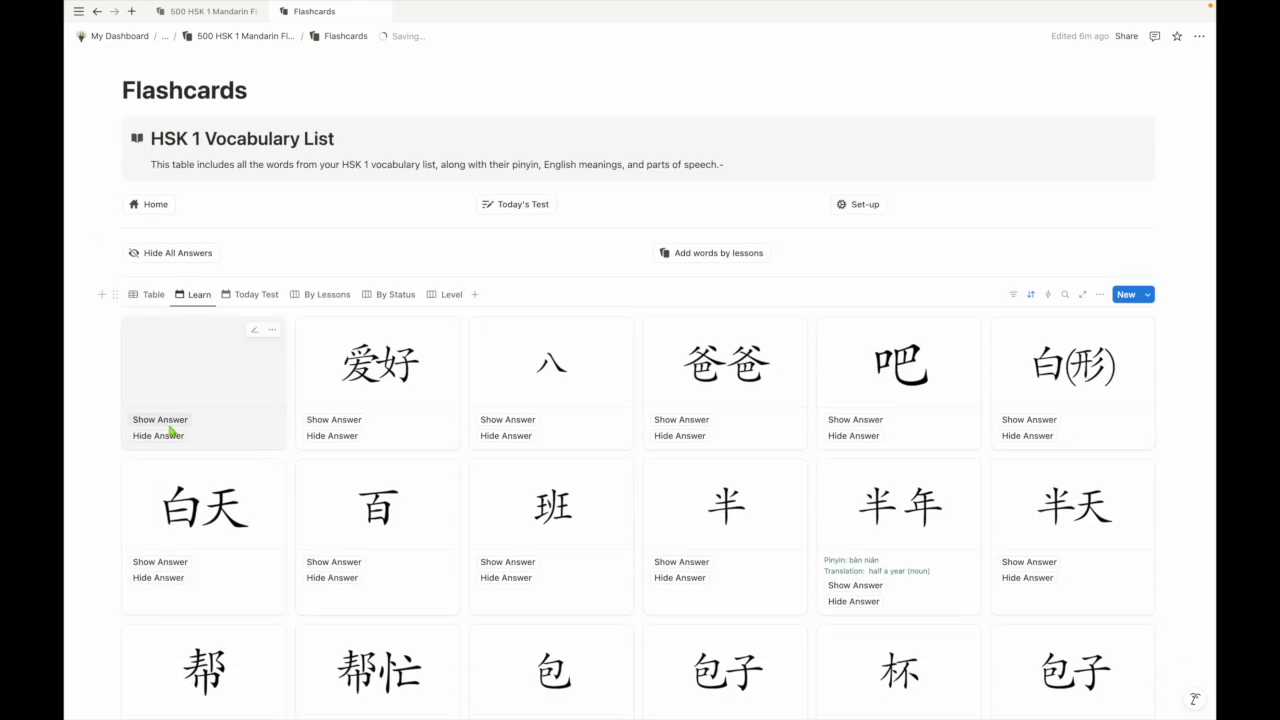
left_click(170, 422)
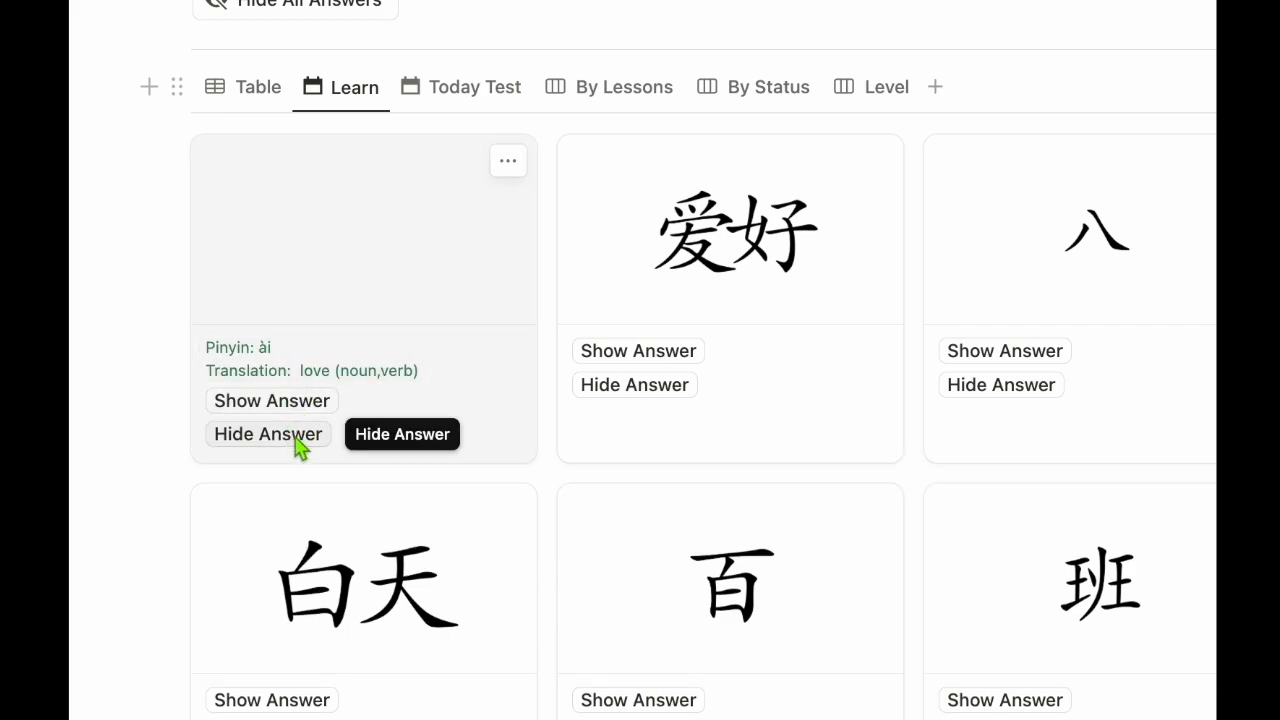
left_click(294, 438)
scroll(389, 563, "down", 10)
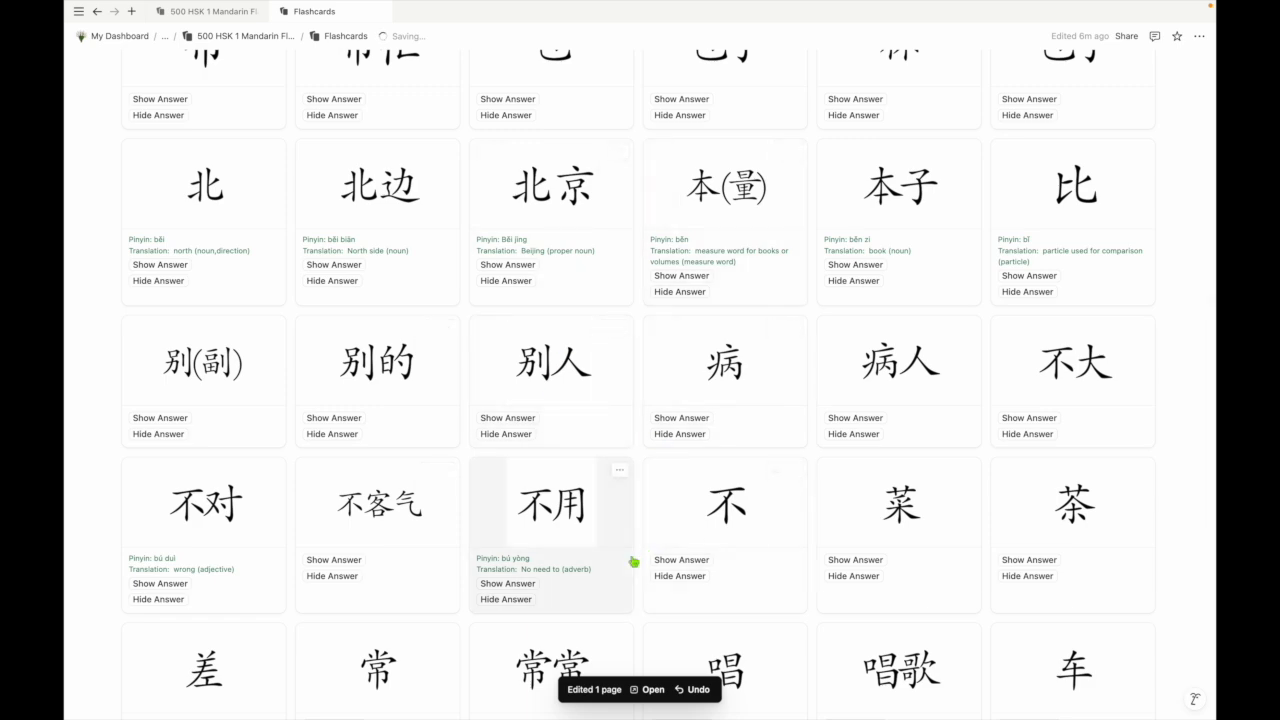
scroll(634, 563, "up", 7)
scroll(634, 563, "up", 2)
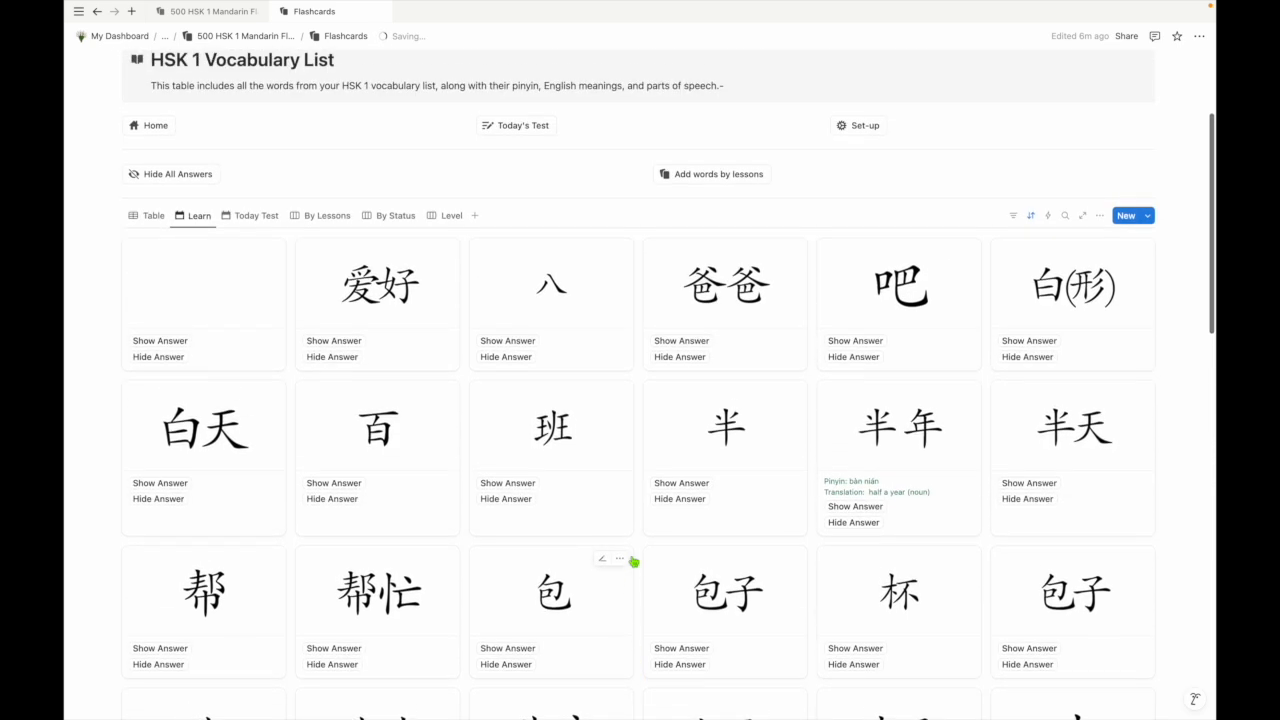
Step: Show the answers on the 八, 爱好 and 爱 cards and hide all answers at once
left_click(510, 342)
left_click(358, 342)
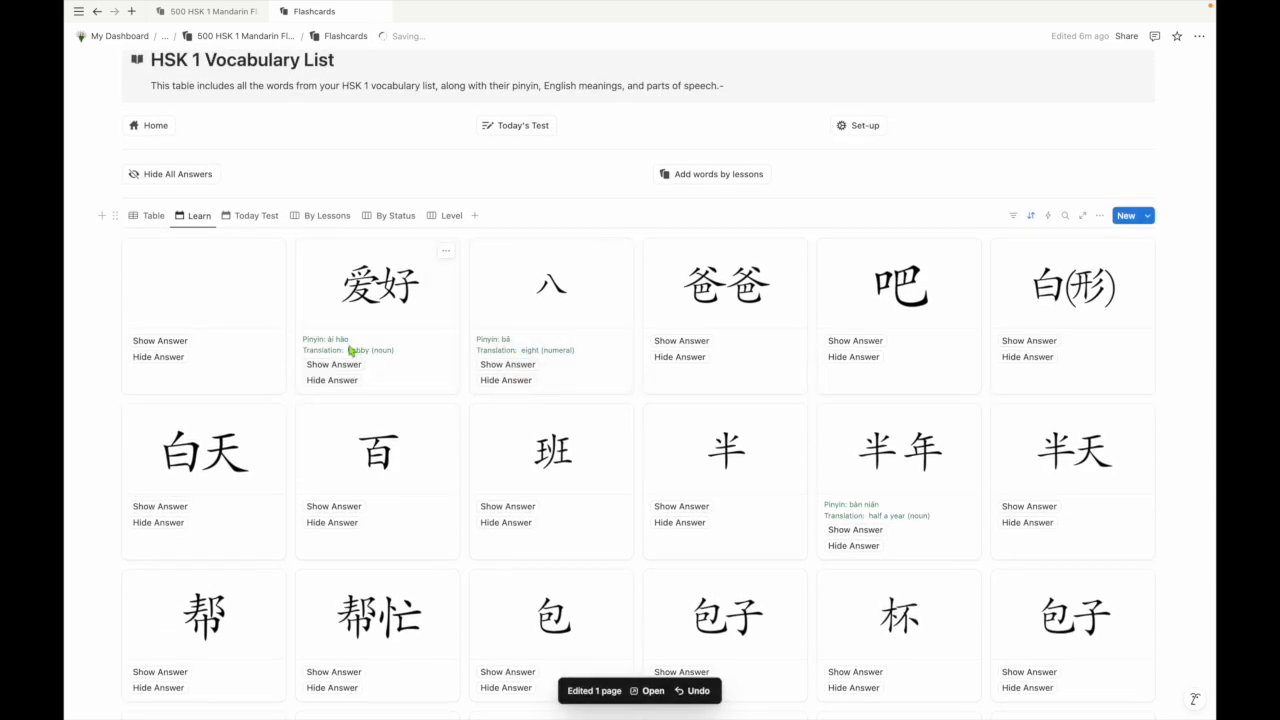
left_click(174, 342)
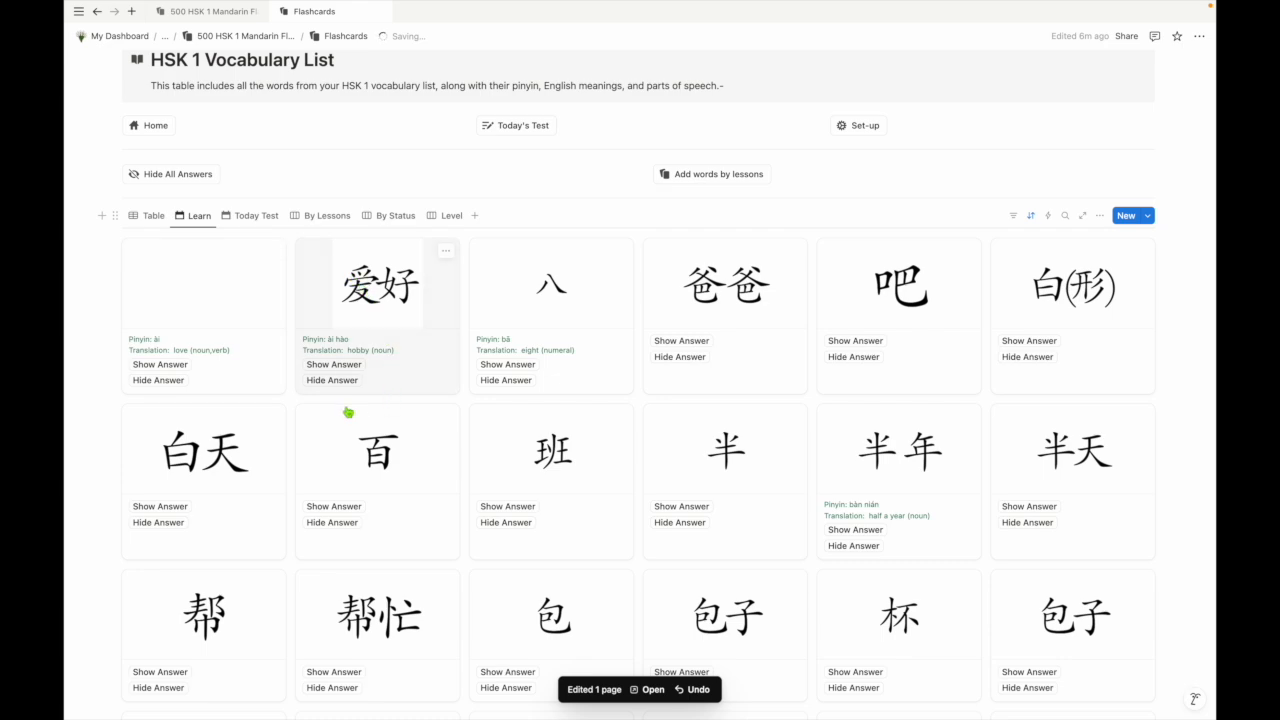
scroll(478, 560, "down", 10)
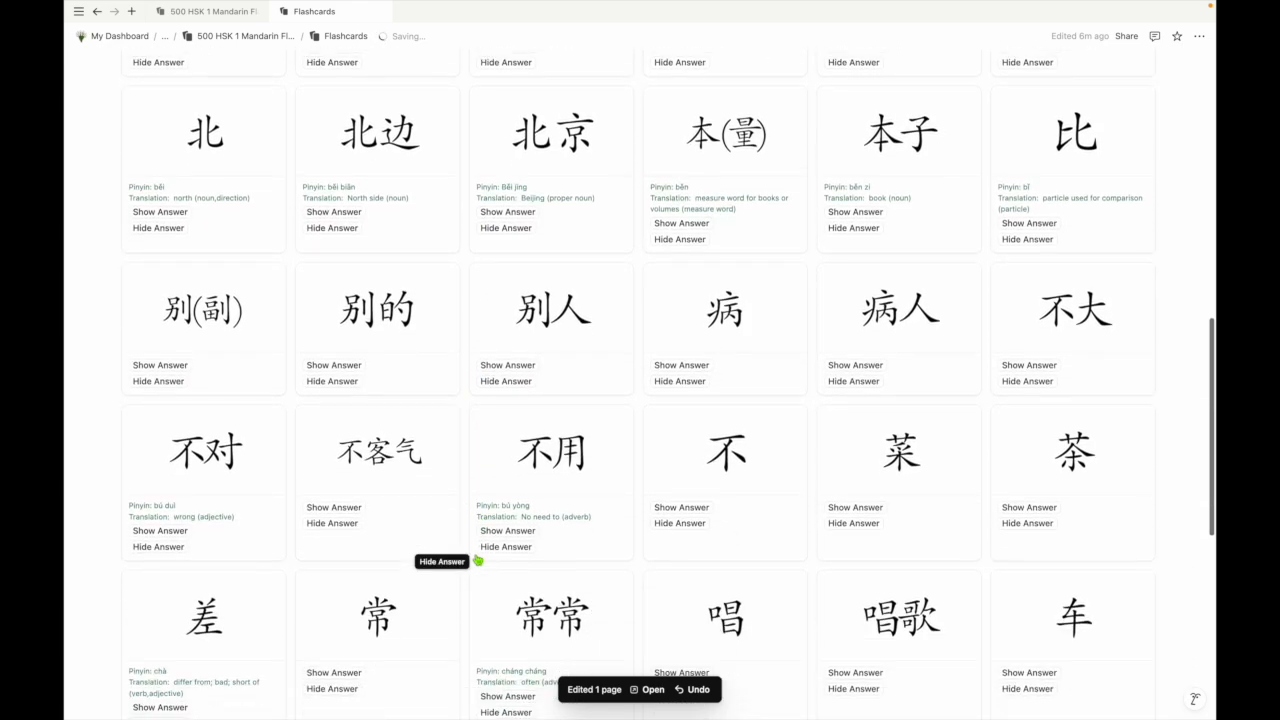
scroll(478, 560, "up", 13)
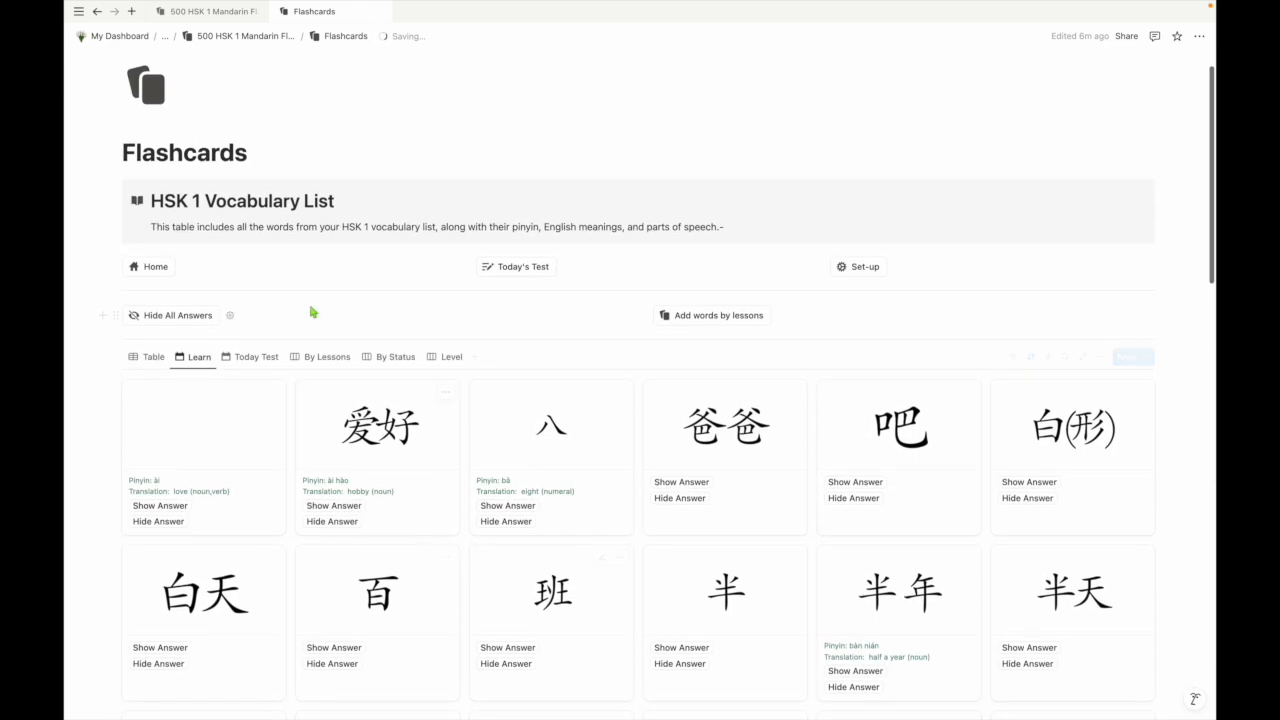
left_click(170, 315)
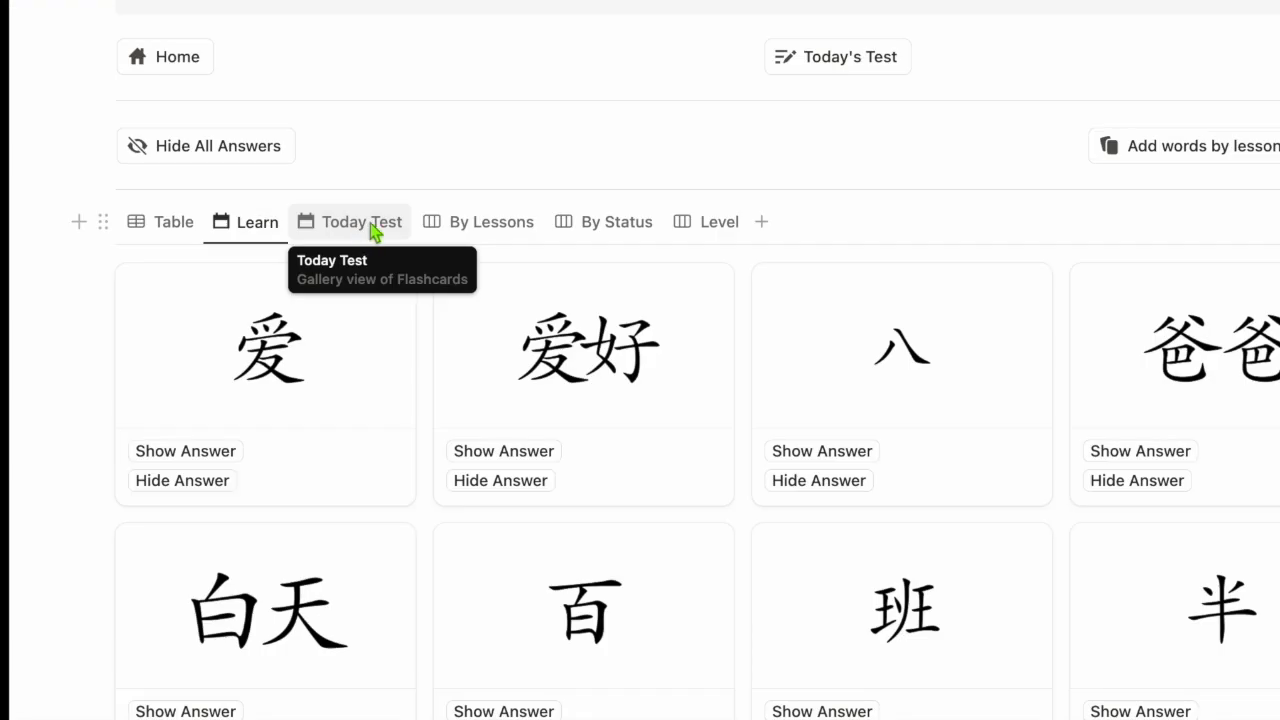
Step: View the cards in the Today Test gallery and return to the Learn view
left_click(368, 224)
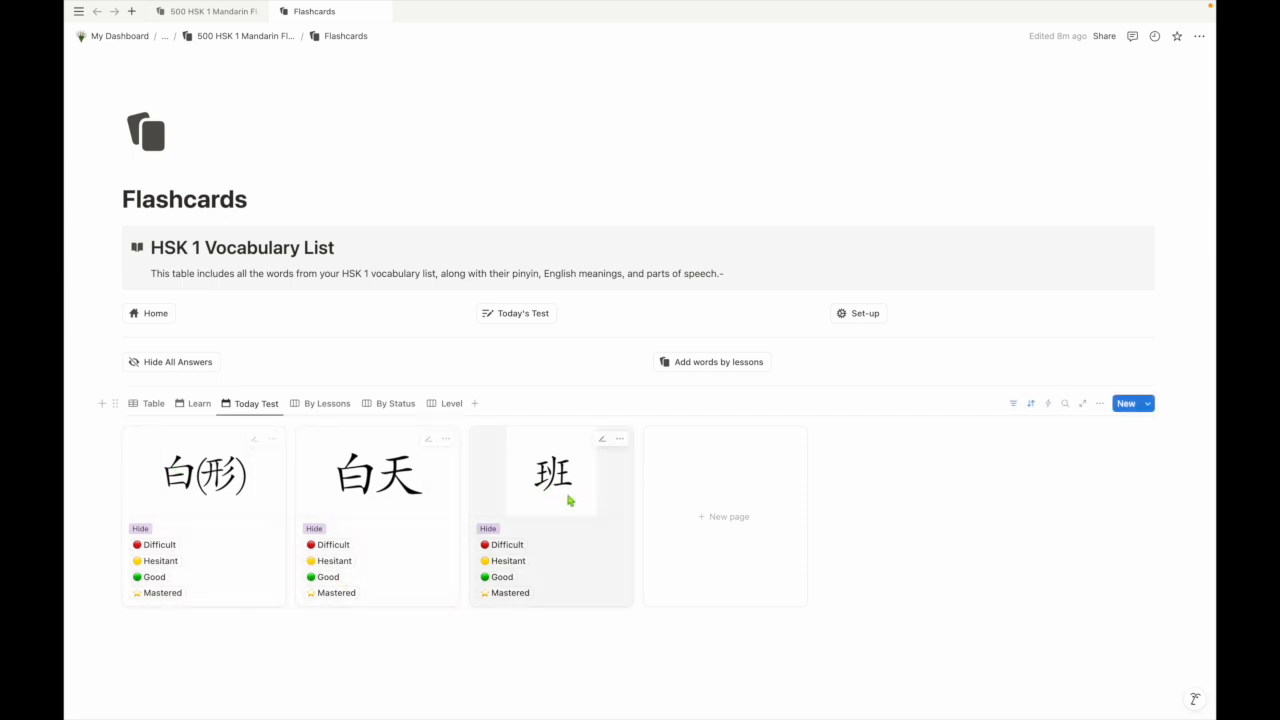
left_click(197, 404)
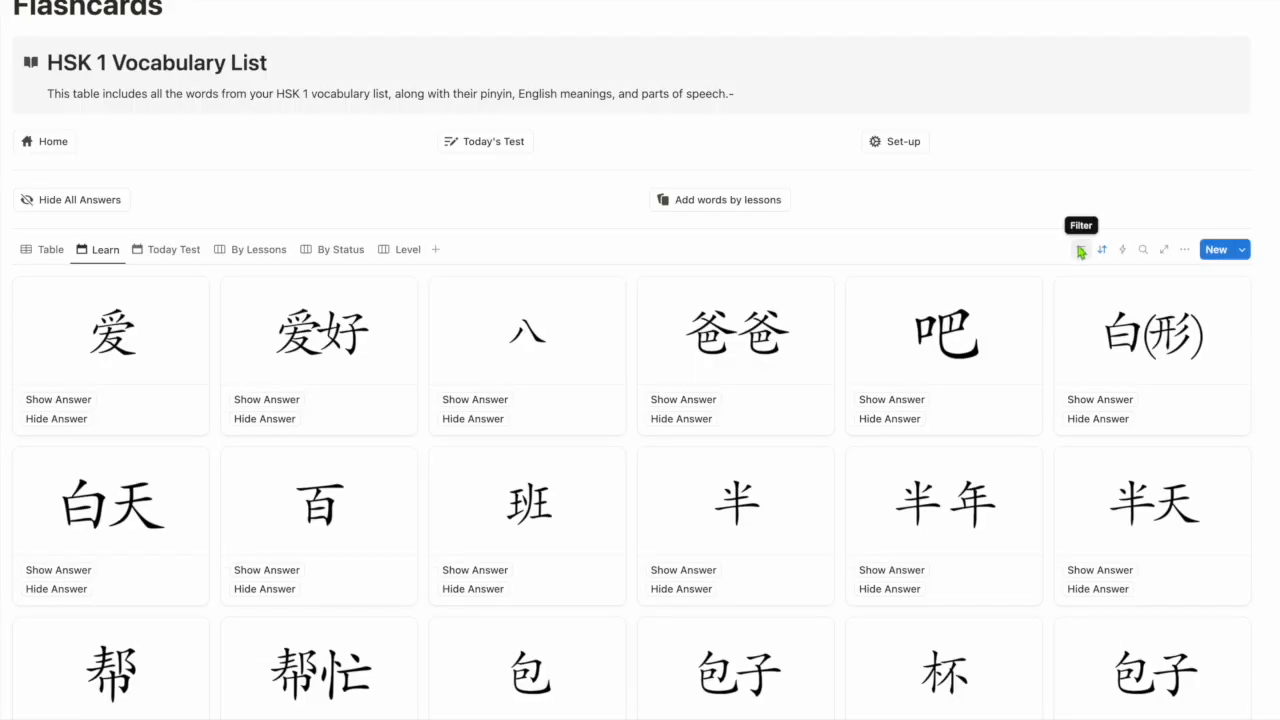
Step: Filter the Learn view to cards with Order ≤ 10 and clear that filter value again
left_click(1081, 250)
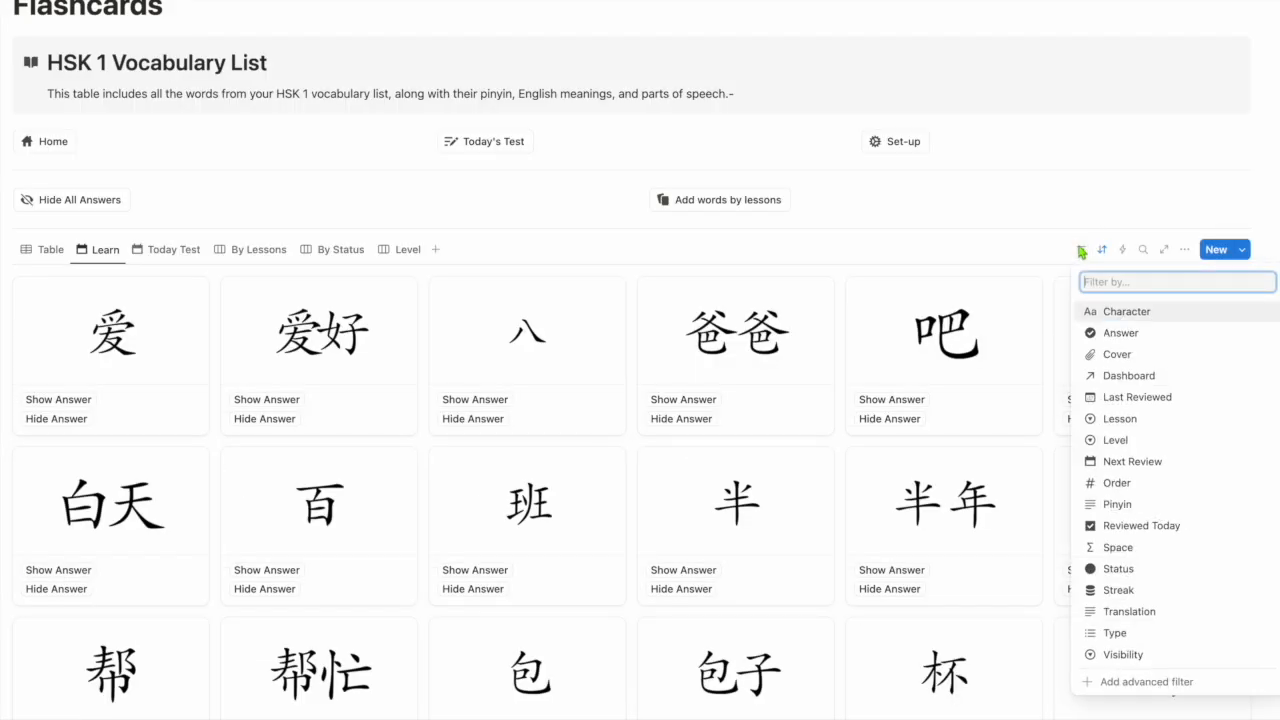
left_click(1137, 485)
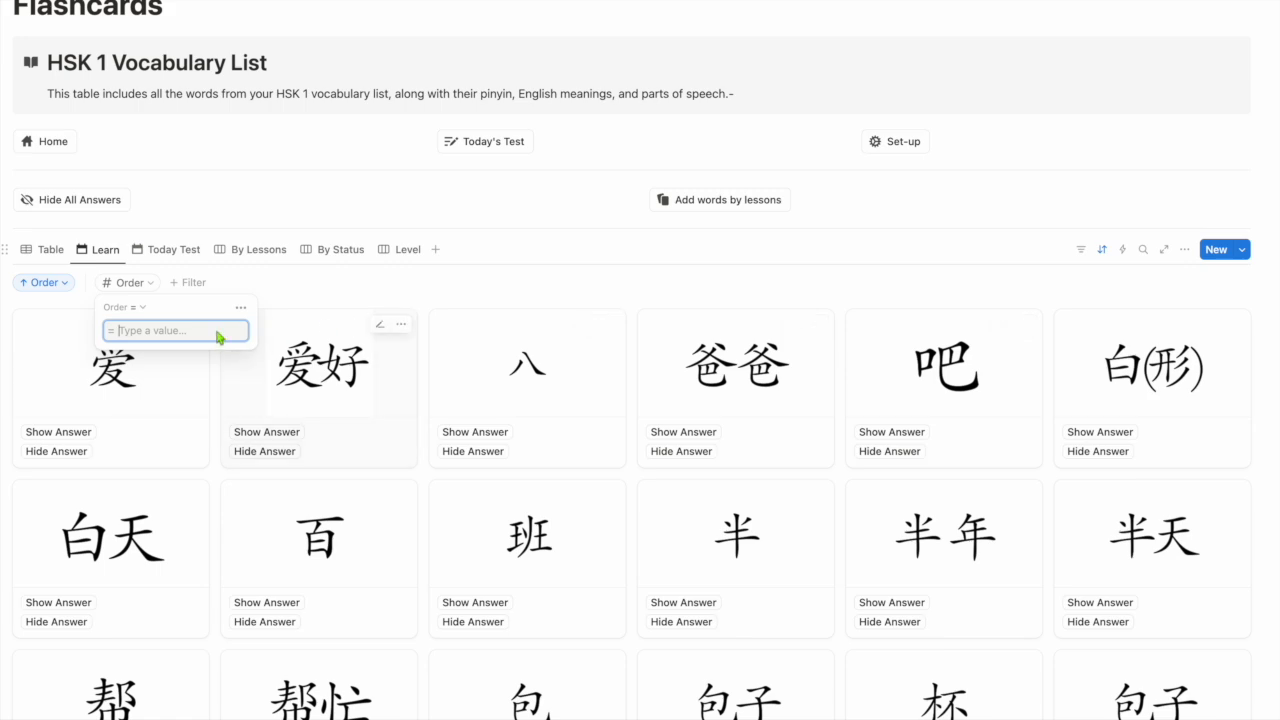
left_click(146, 309)
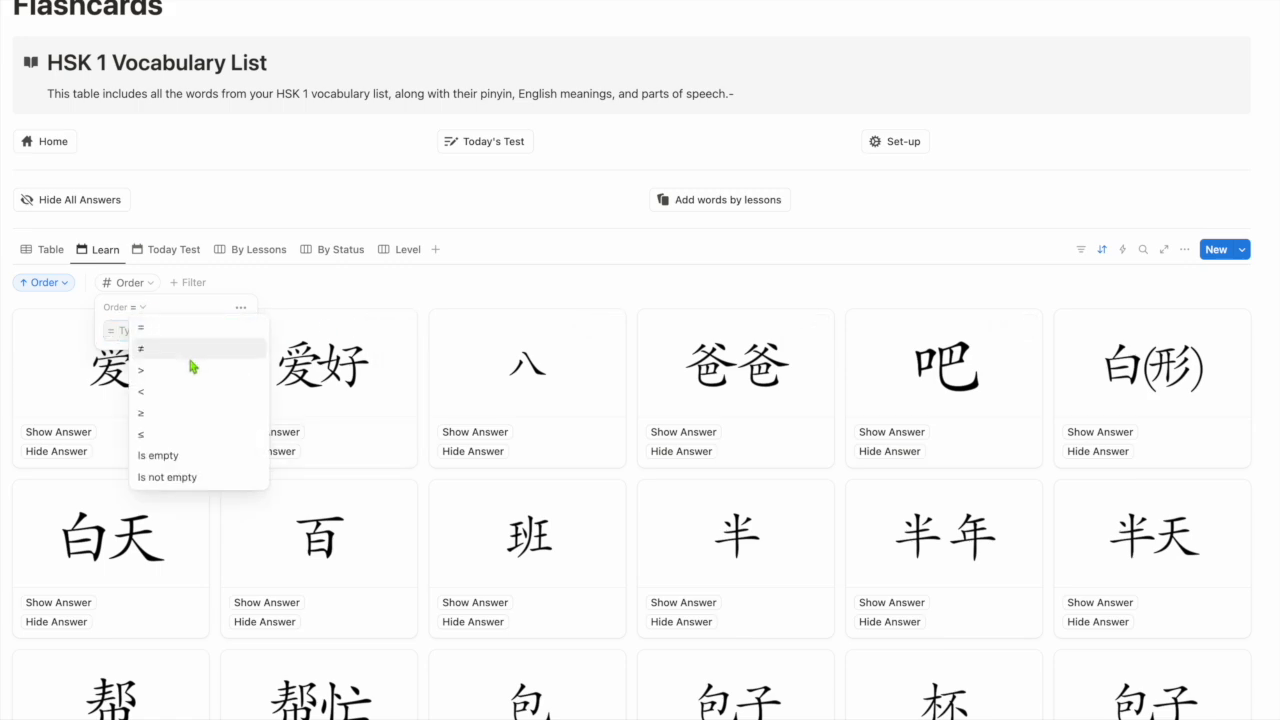
left_click(156, 434)
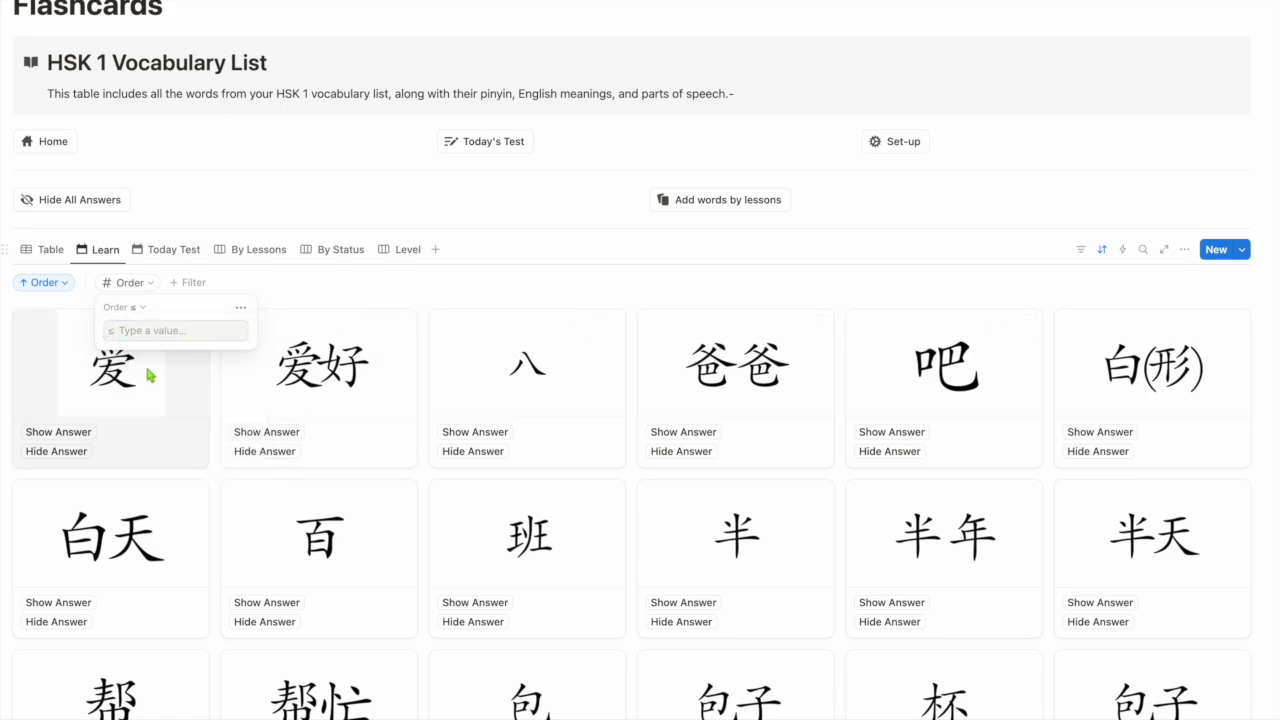
type("10")
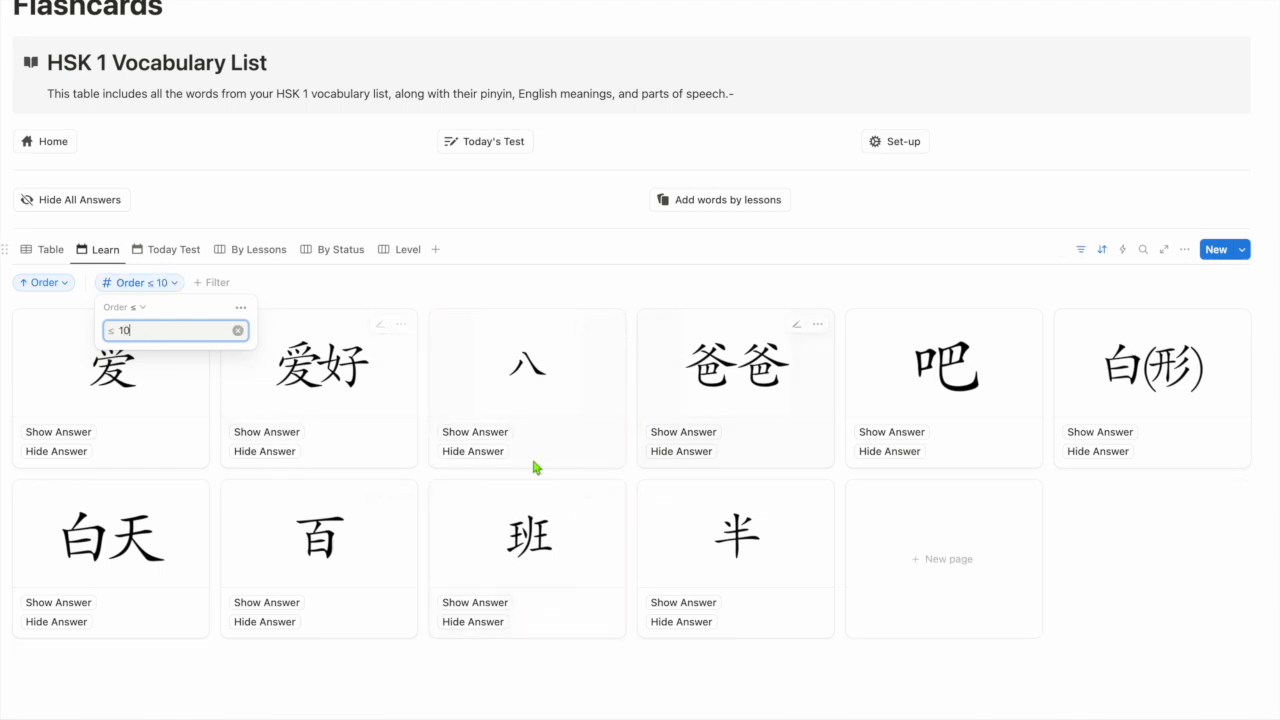
left_click(238, 330)
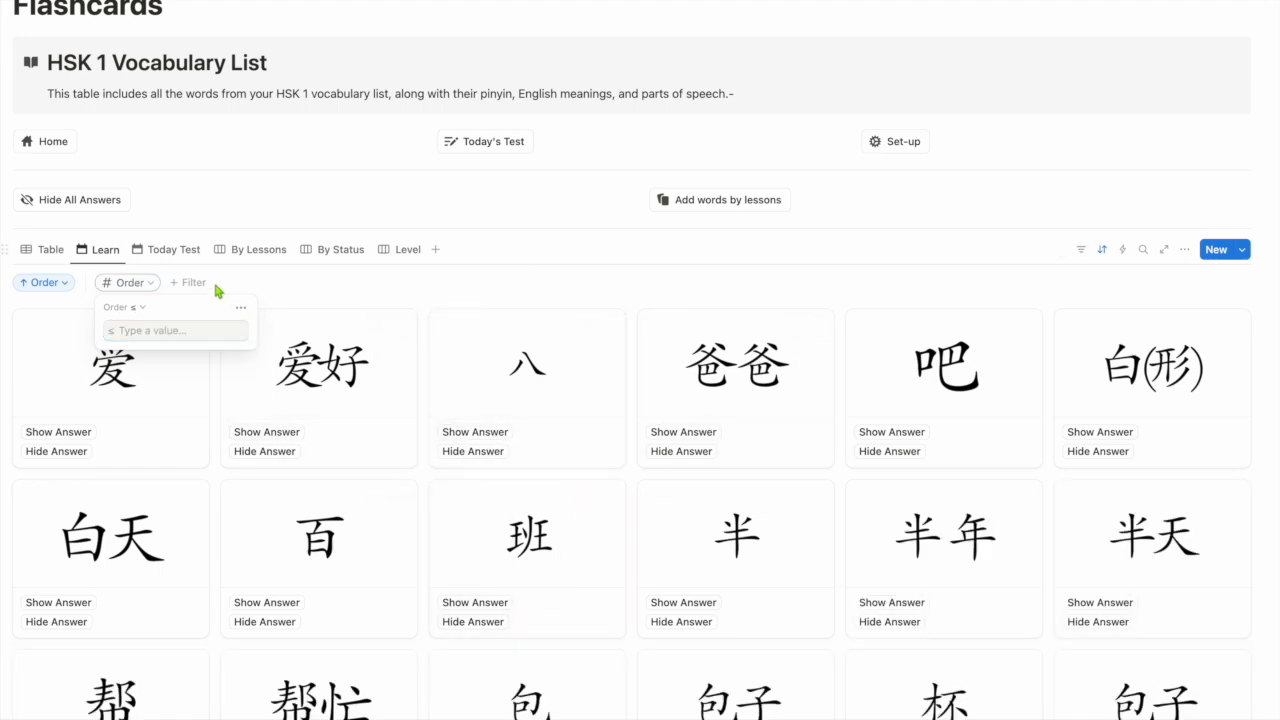
Step: Add a Lesson filter to the Learn view that shows only Lesson 1 - Greetings cards
left_click(192, 283)
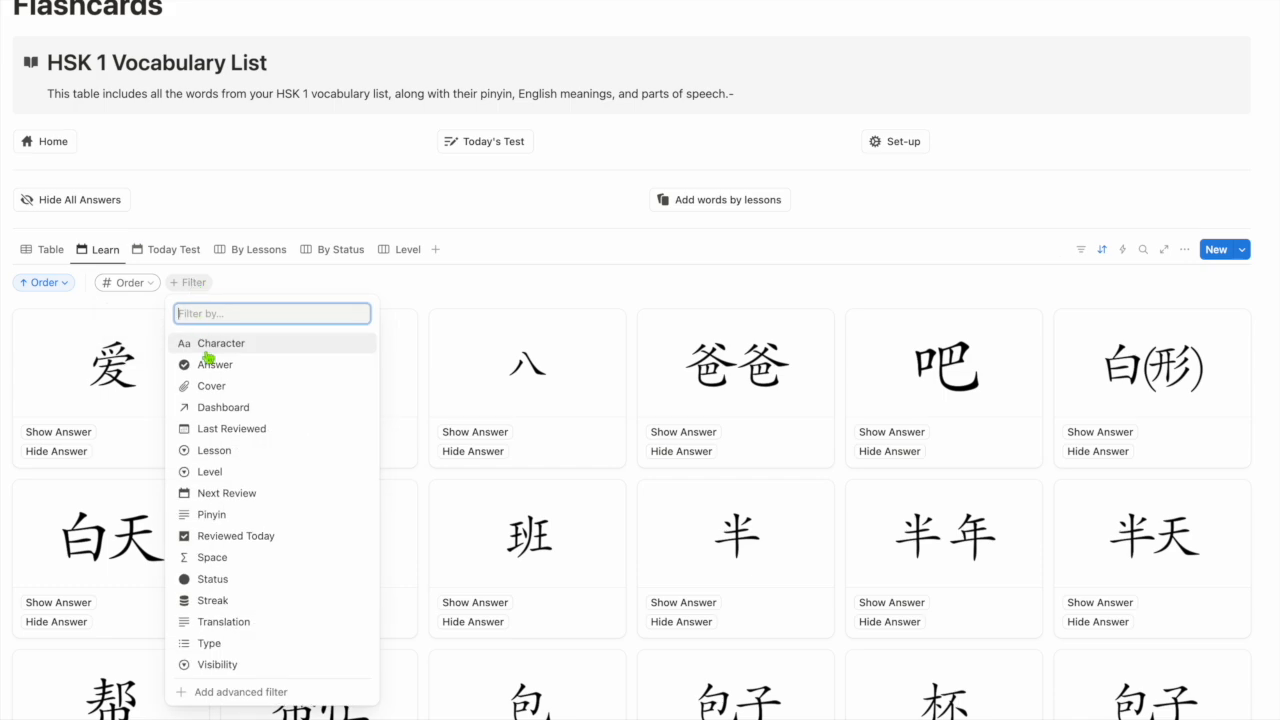
left_click(210, 450)
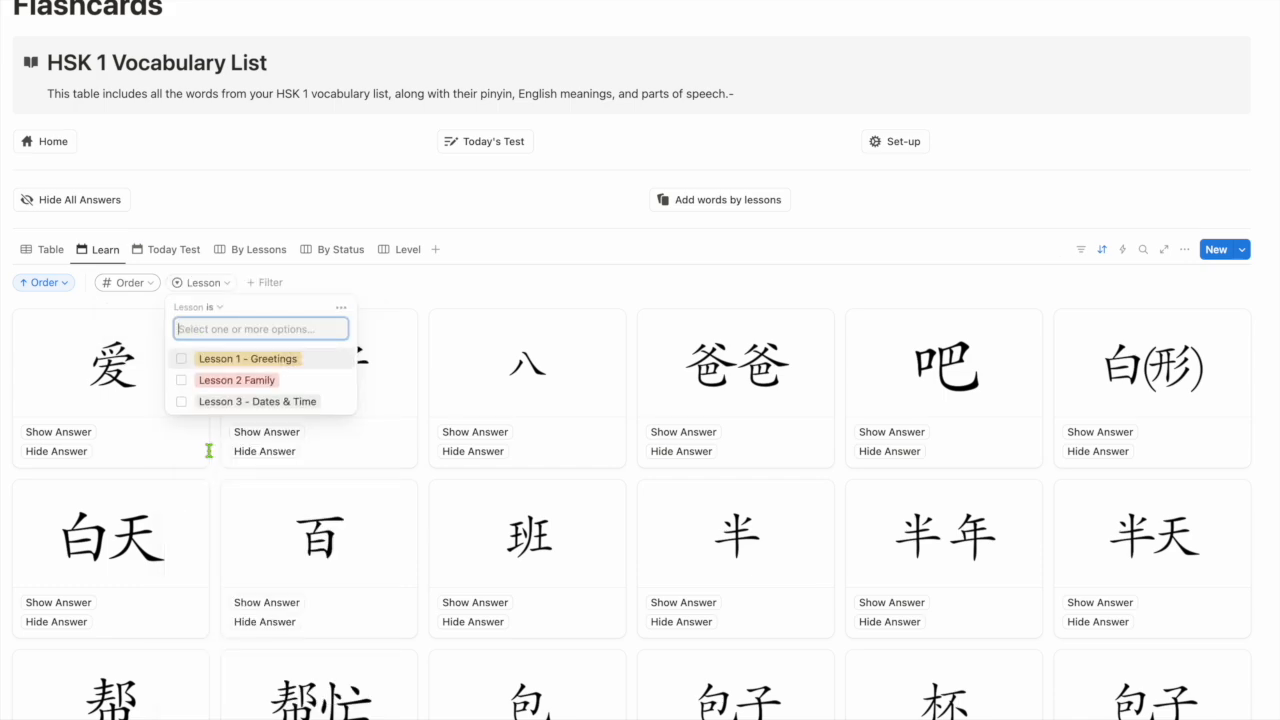
left_click(271, 361)
left_click(628, 272)
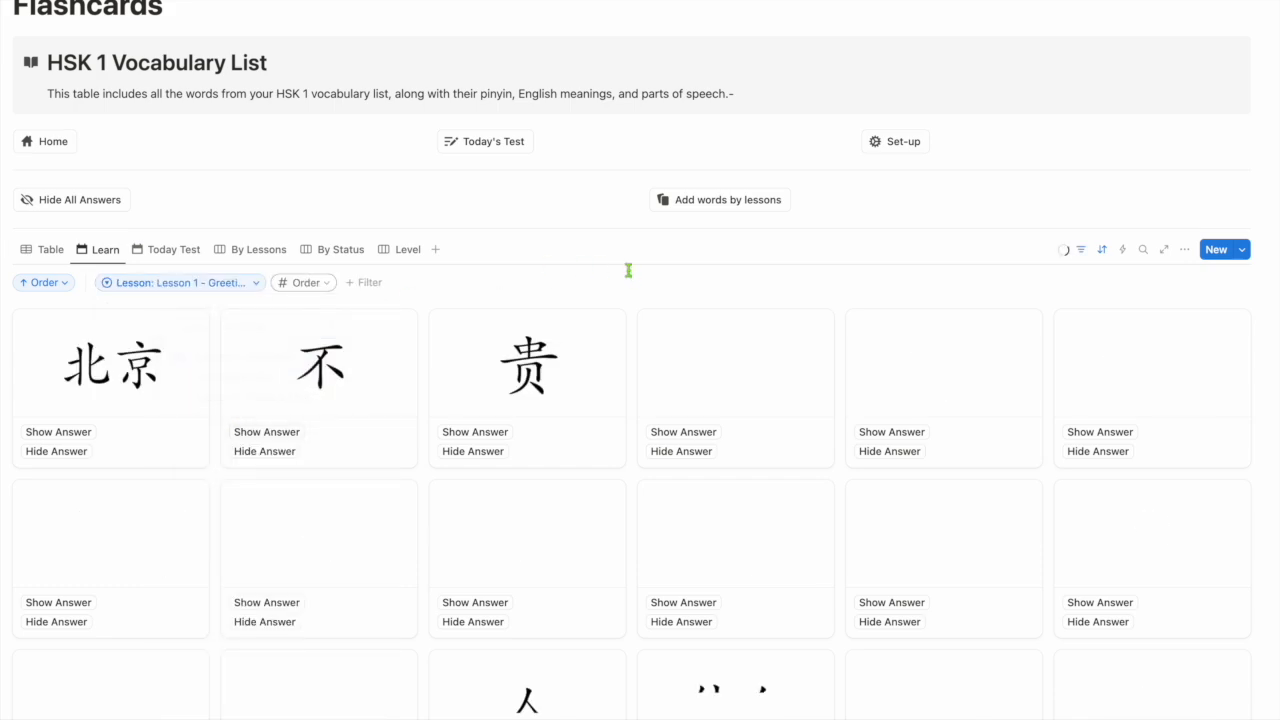
Step: Show the Visibility property directly below Answer on the Learn cards and hide the Show Answer and Hide Answer properties
scroll(460, 630, "down", 2)
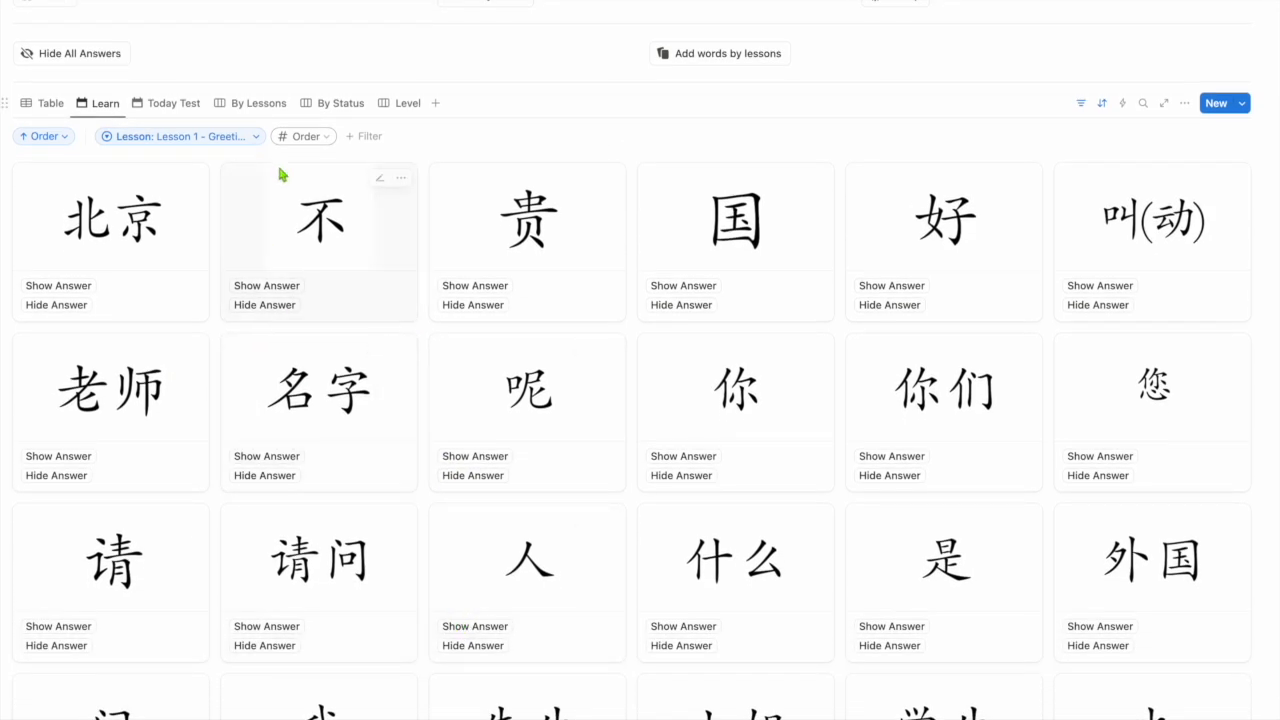
left_click(1129, 271)
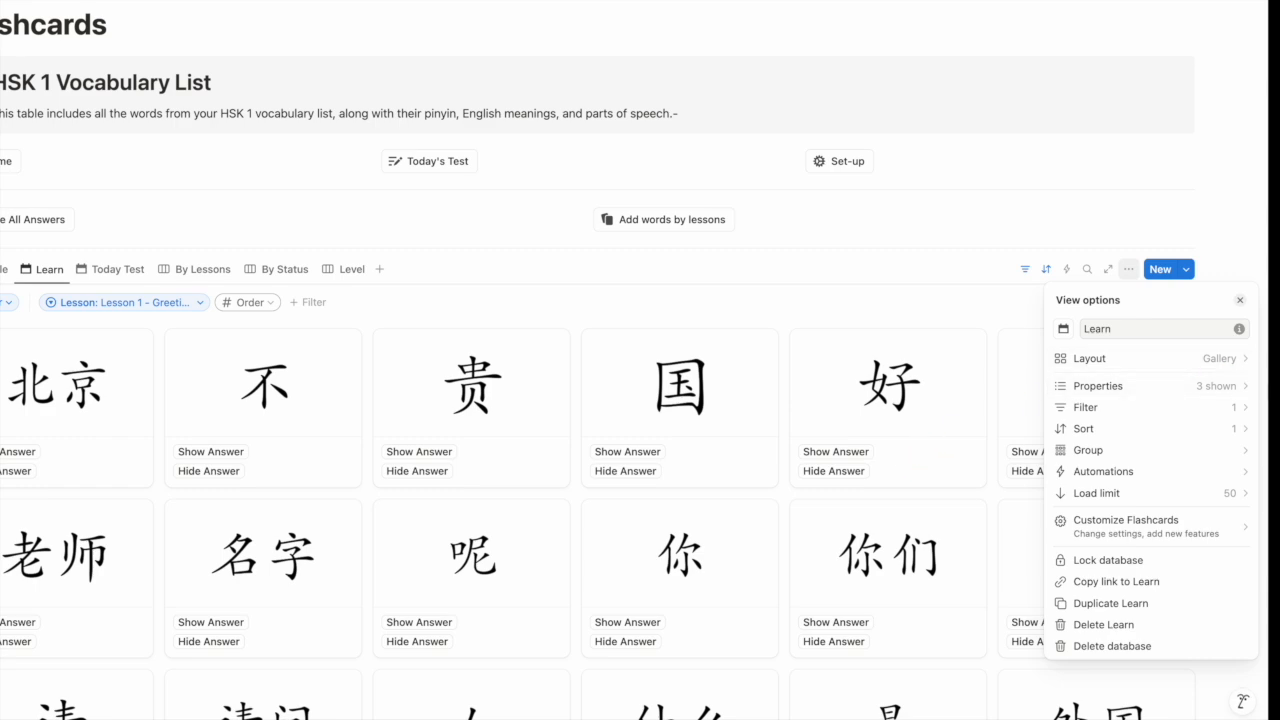
left_click(1218, 389)
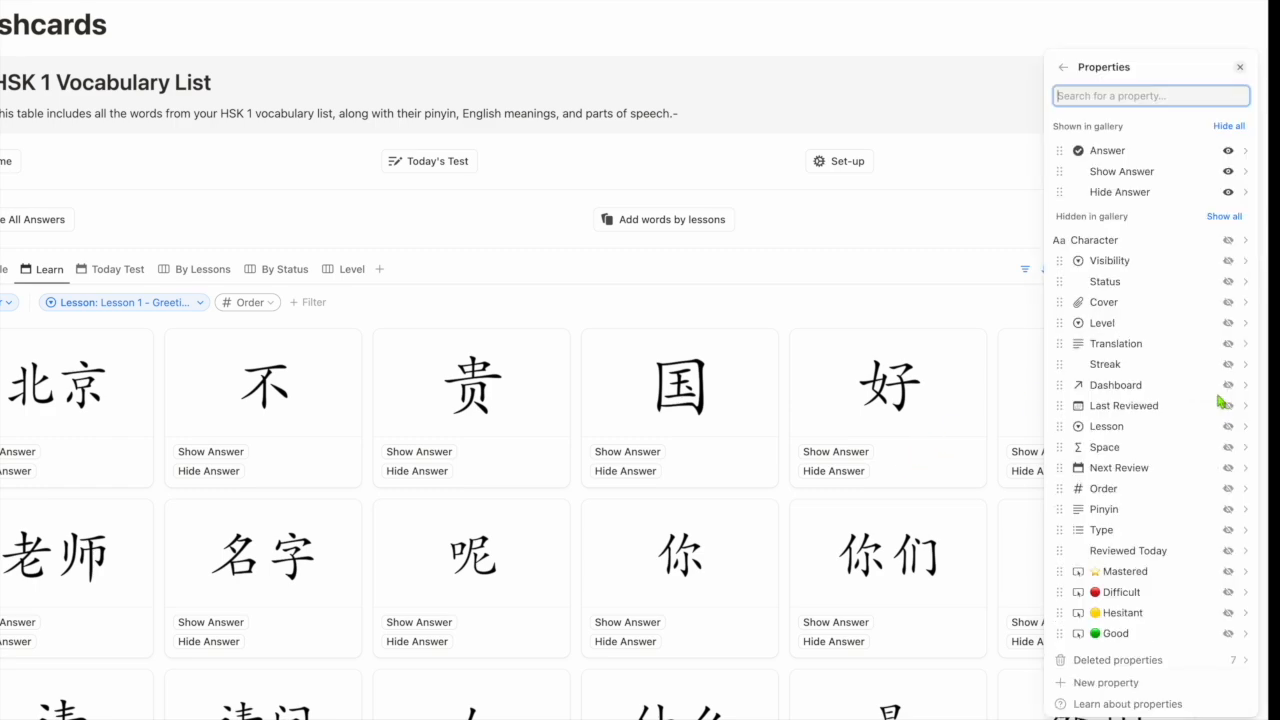
type("visi")
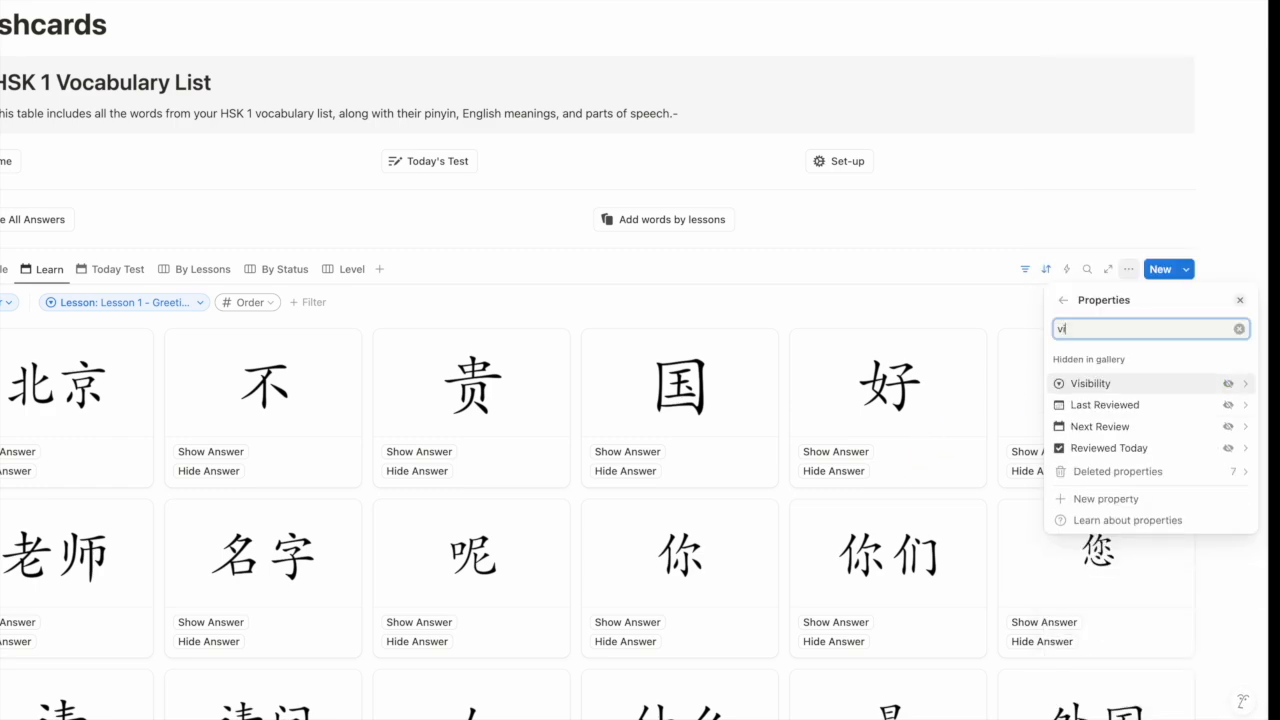
left_click(1228, 383)
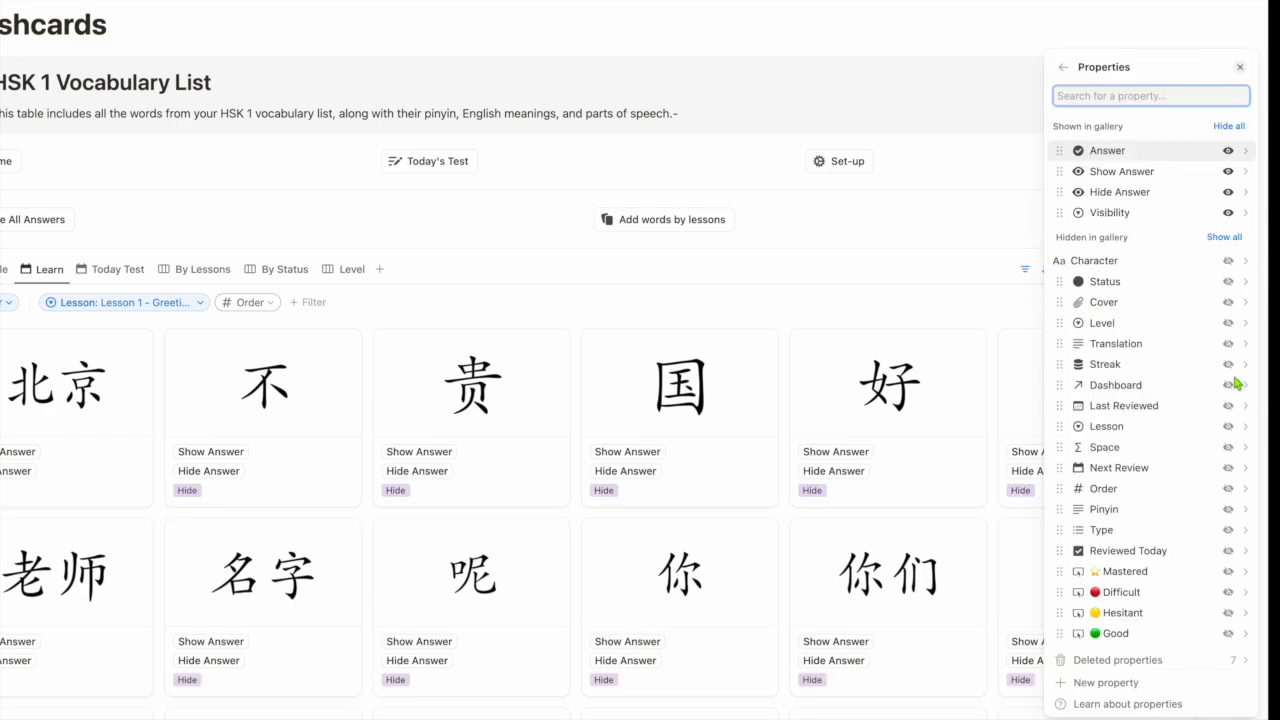
left_click_drag(1059, 212, 1062, 182)
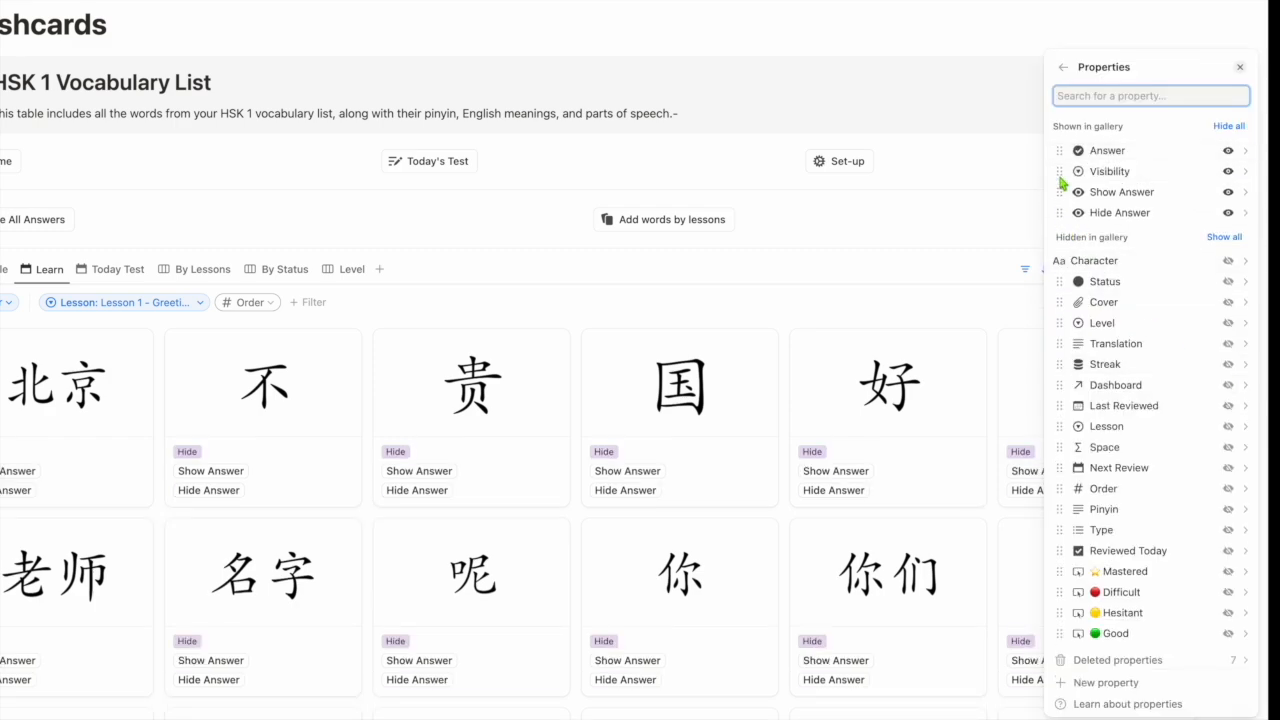
left_click(1228, 192)
left_click(1229, 193)
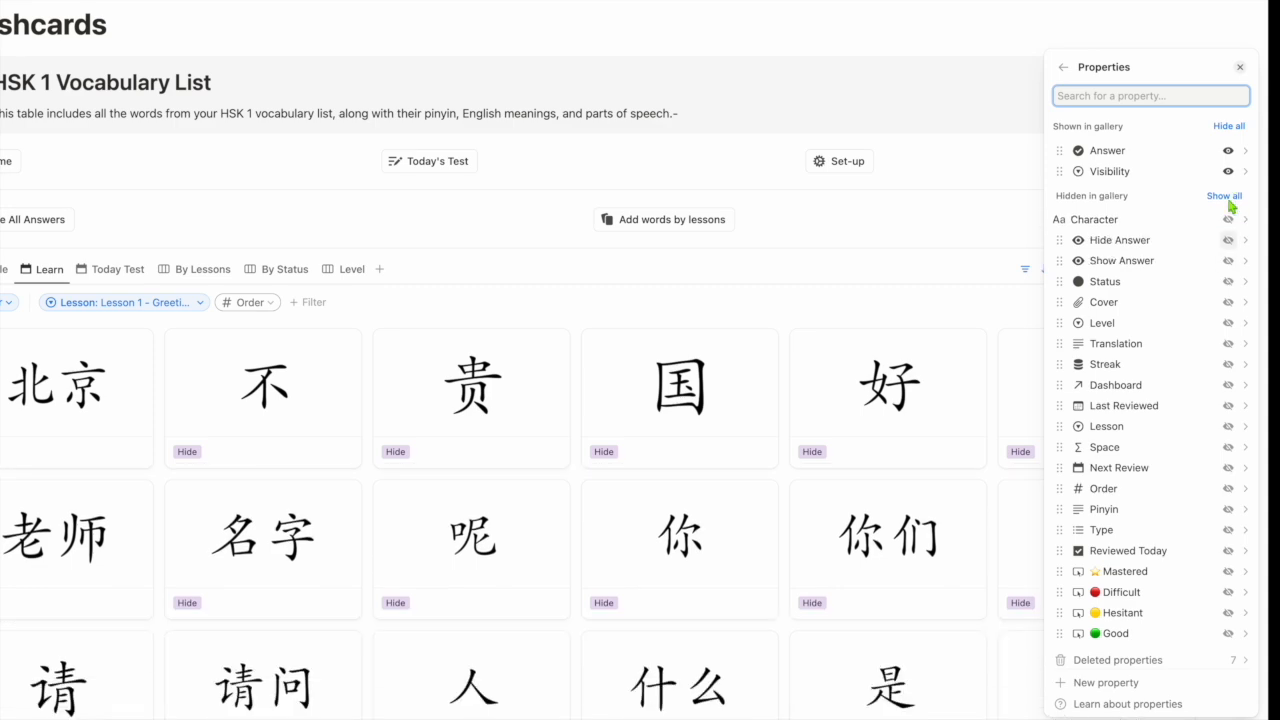
Step: Set the 国 card's Visibility to Show and back to Hide
left_click(585, 475)
left_click(606, 452)
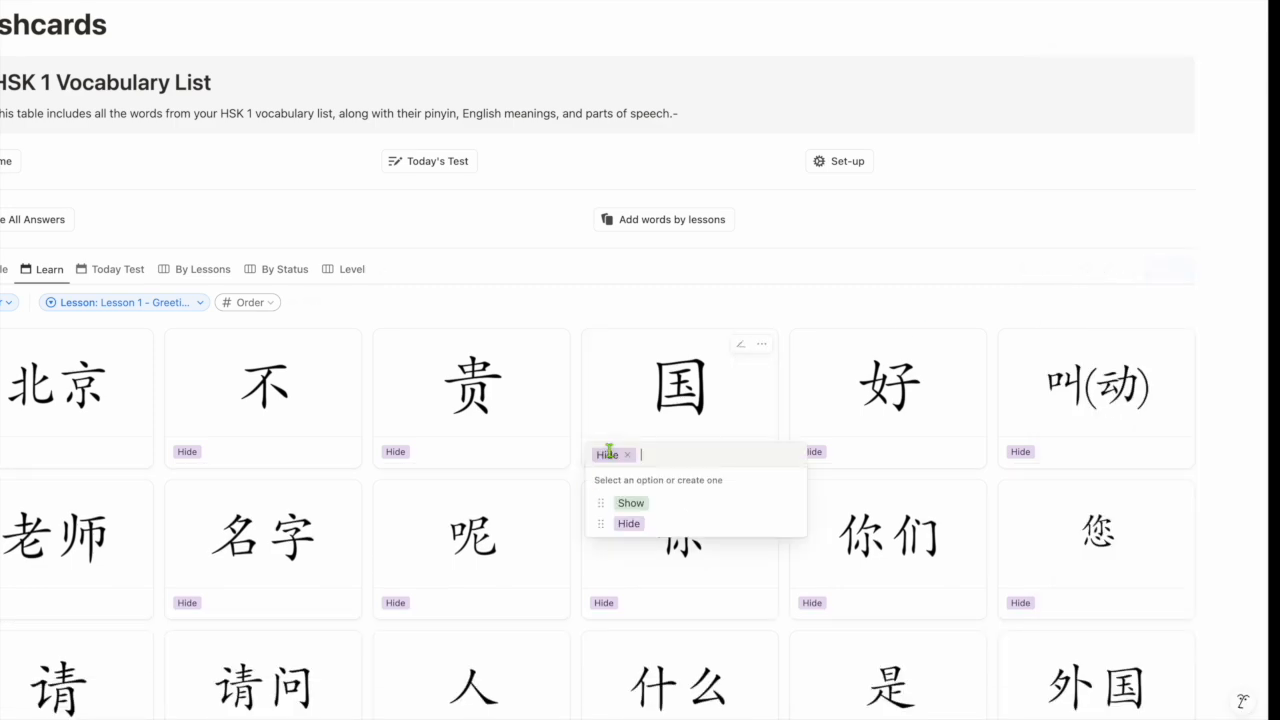
left_click(627, 500)
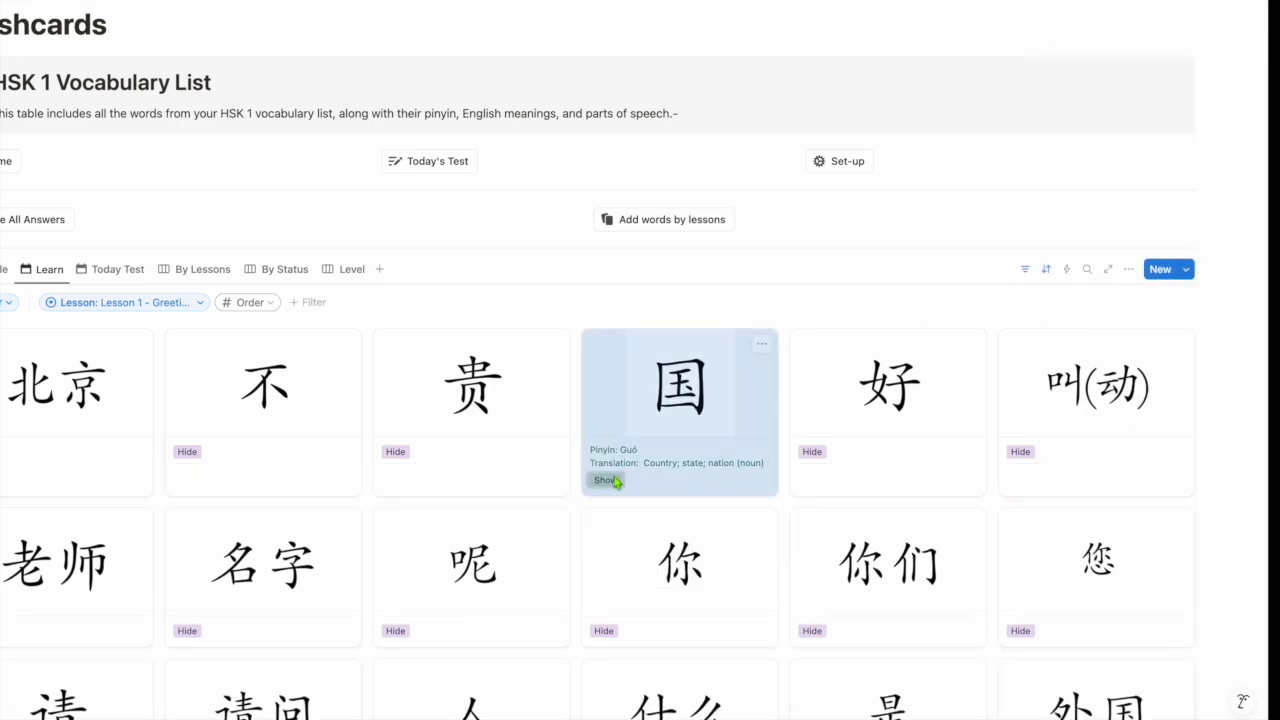
left_click(606, 480)
left_click(656, 557)
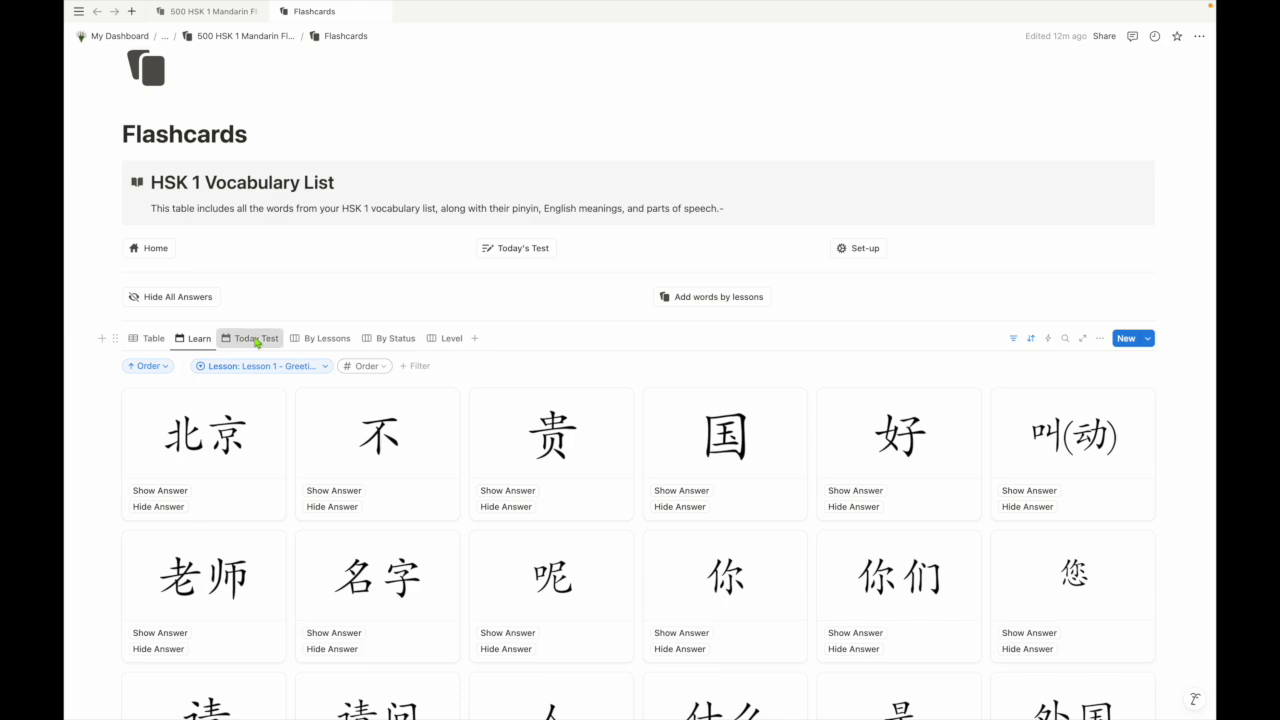
Step: View the Today Test gallery and switch to the Test view on the home page
left_click(257, 339)
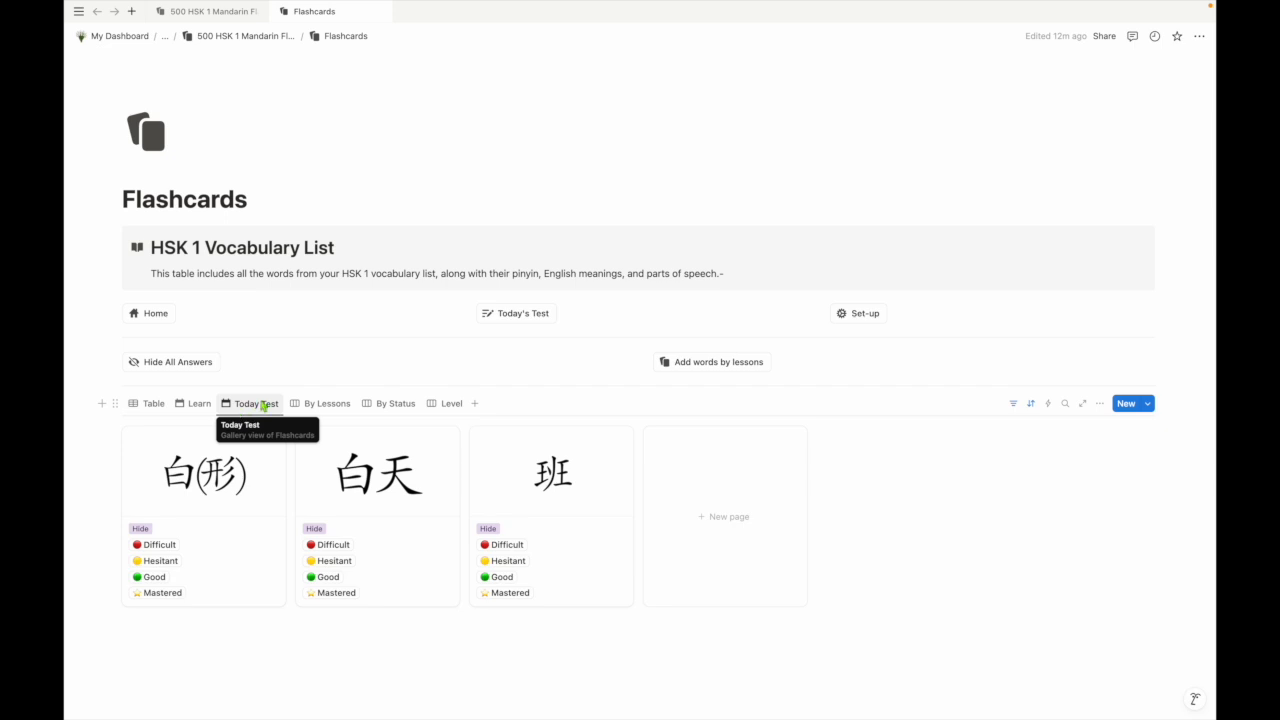
left_click(155, 314)
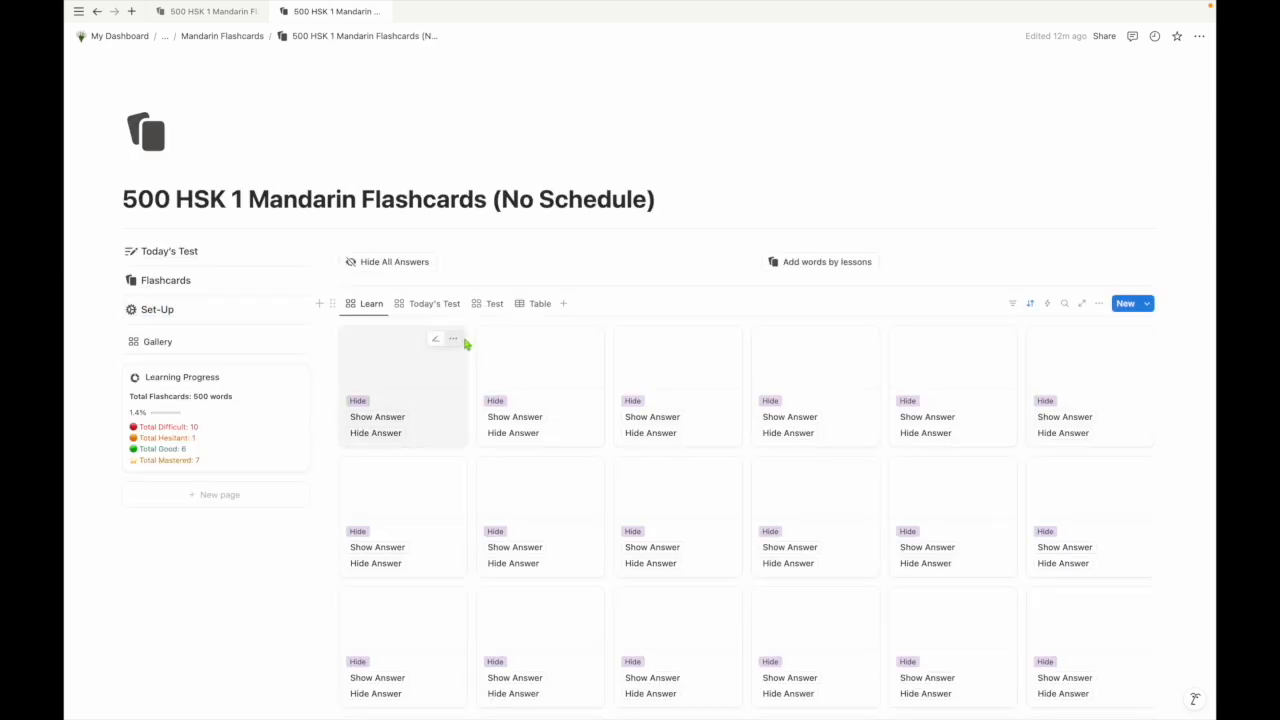
left_click(492, 305)
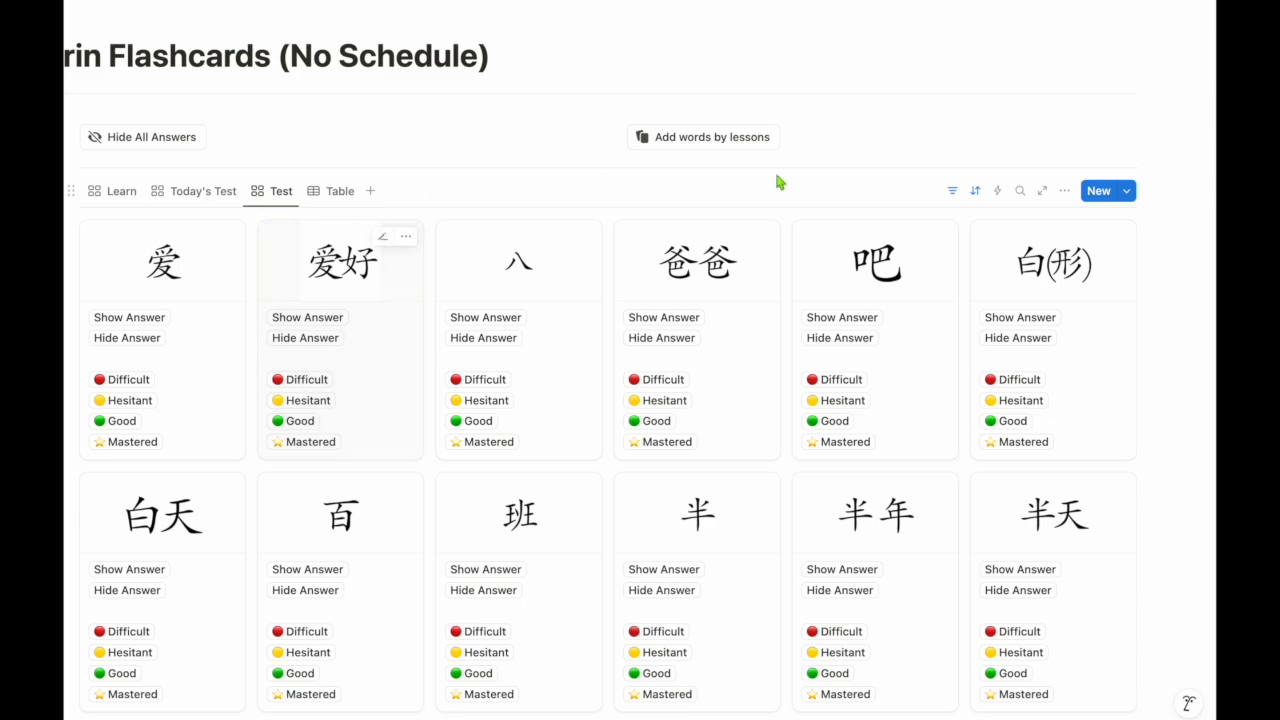
Step: Clear the Order filter value in the Test view and filter its cards to Lesson 1 - Greetings
left_click(952, 190)
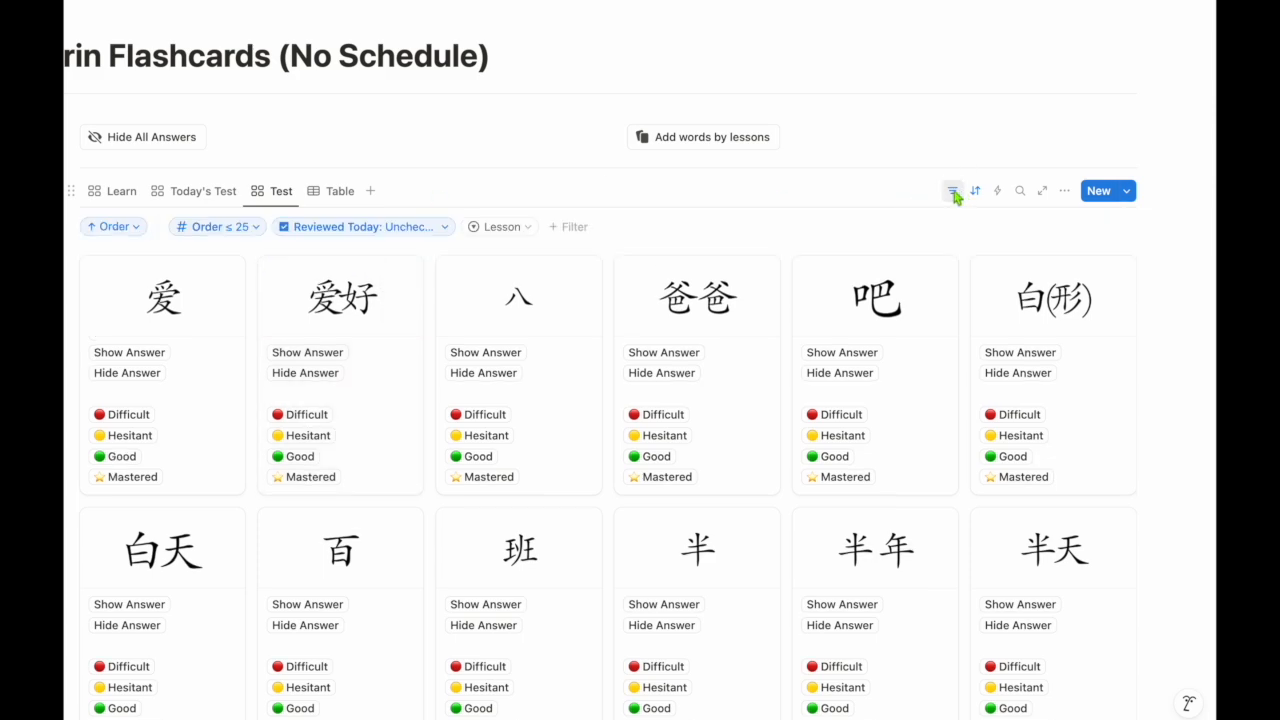
left_click(245, 229)
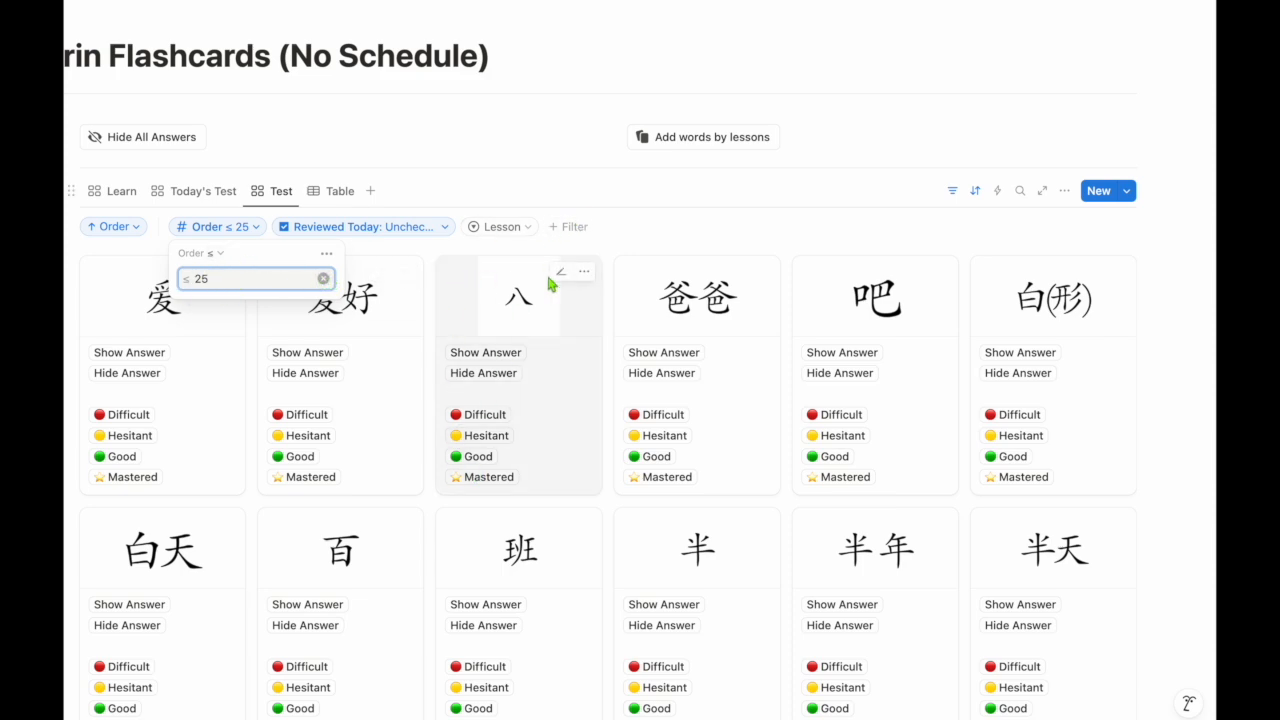
left_click(323, 284)
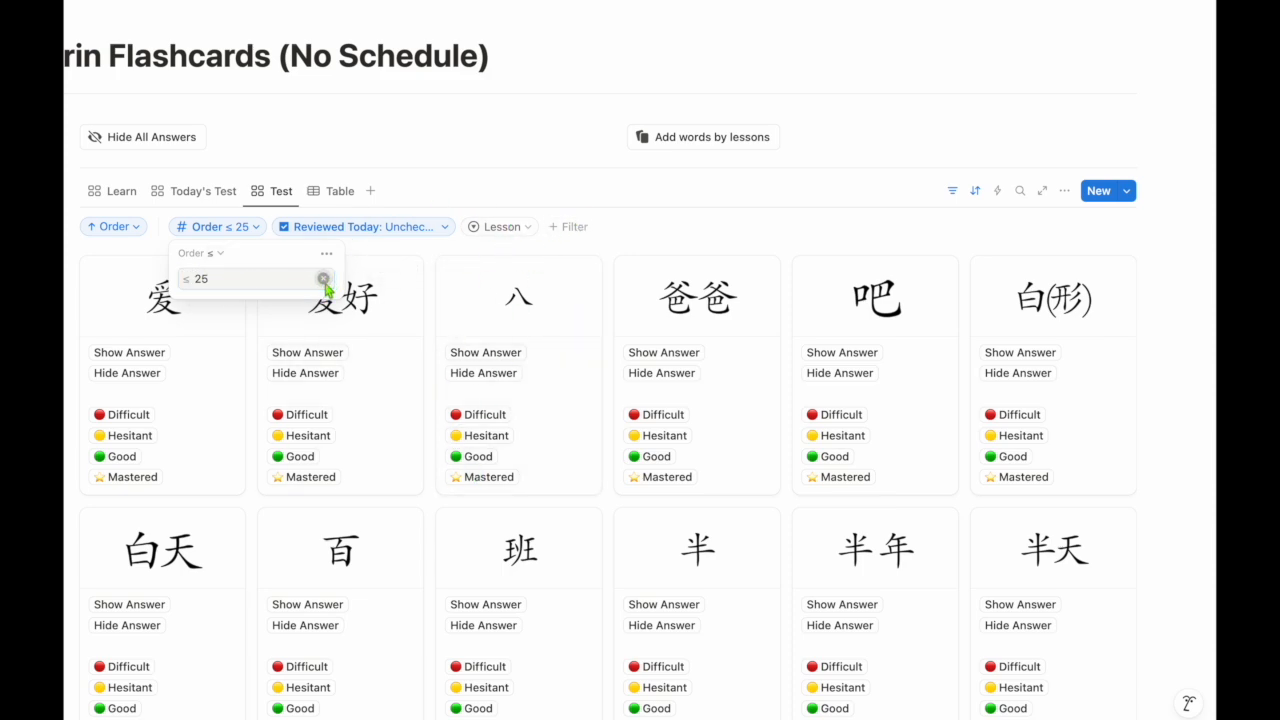
left_click(492, 229)
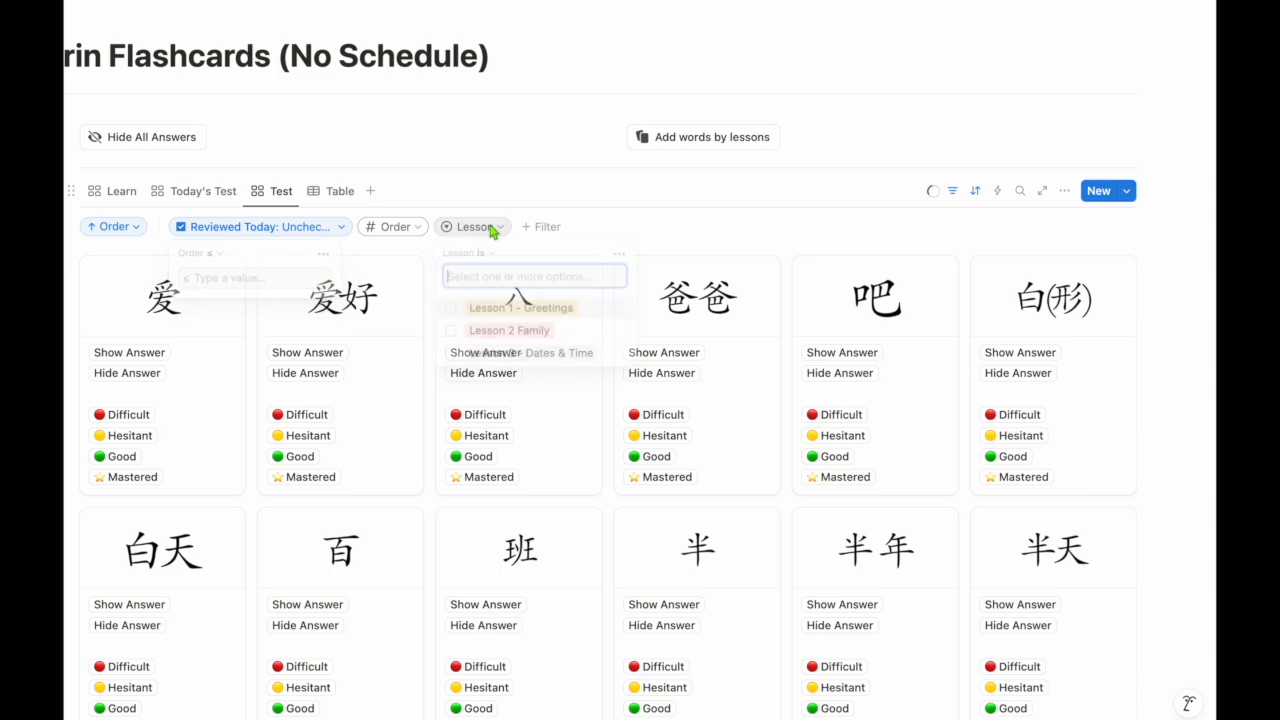
left_click(541, 311)
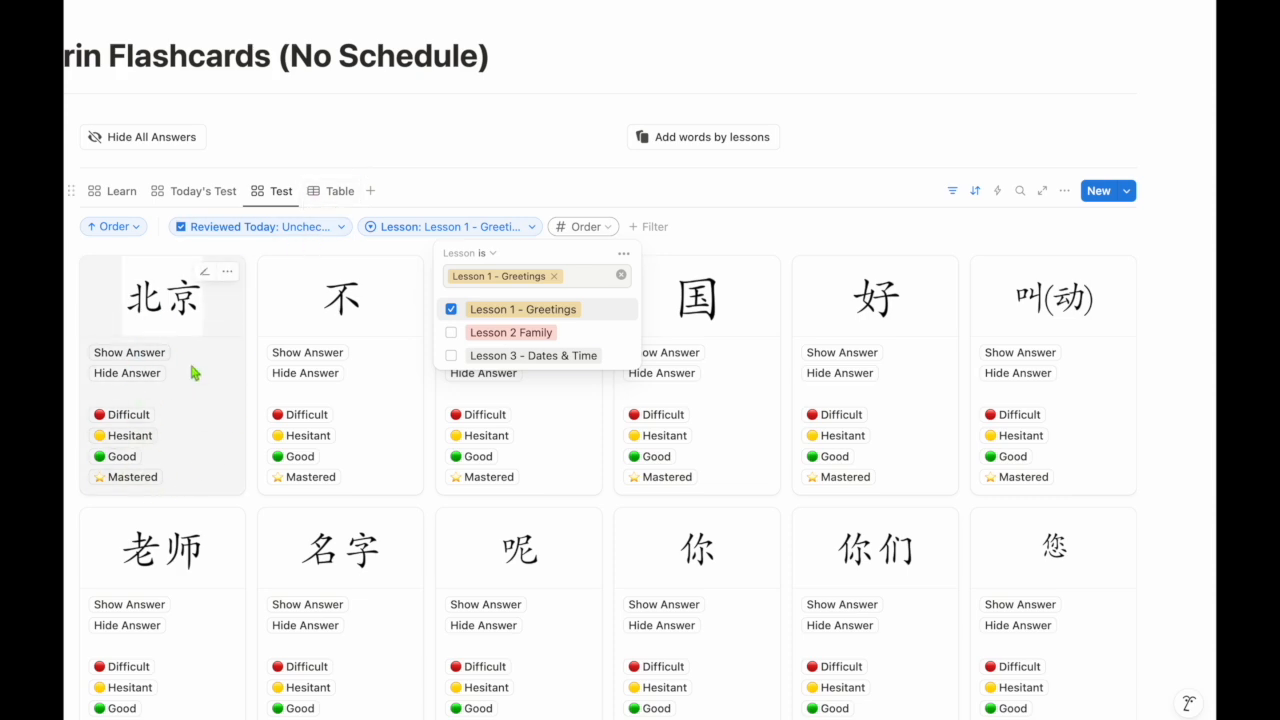
left_click(954, 196)
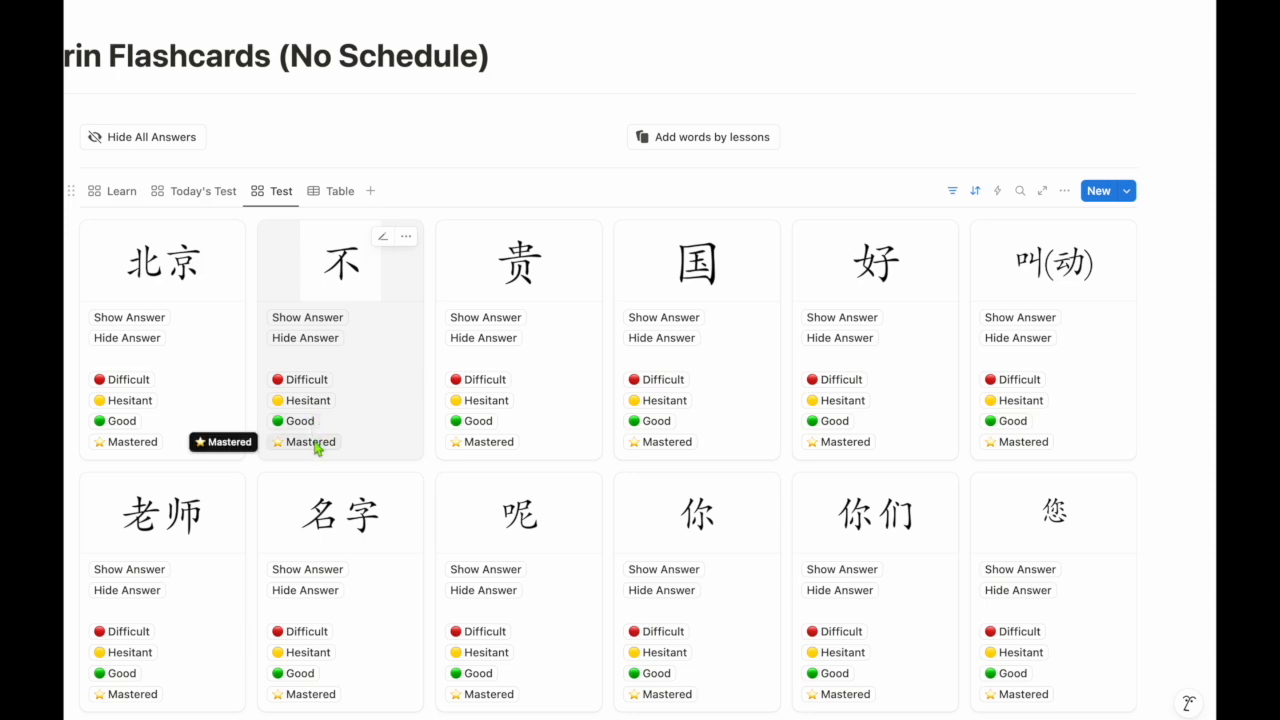
Step: Show and hide the answer on the 不 card and mark the card as Mastered
left_click(323, 342)
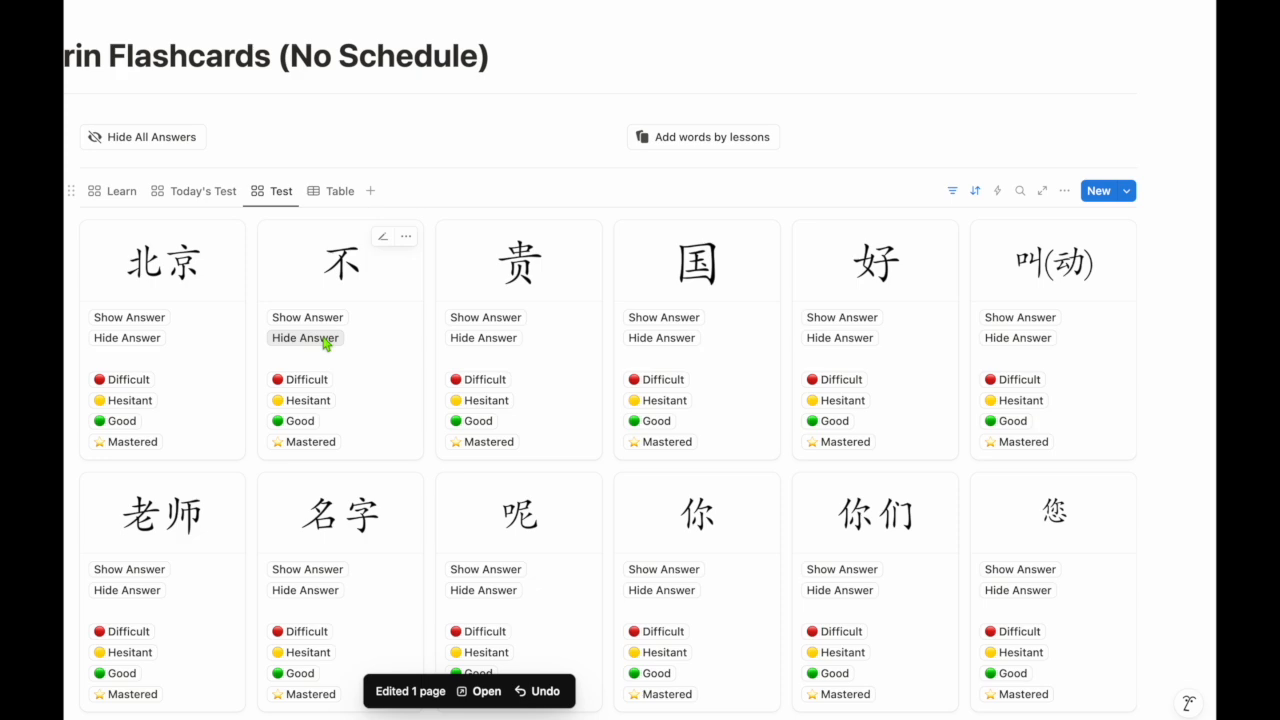
left_click(324, 320)
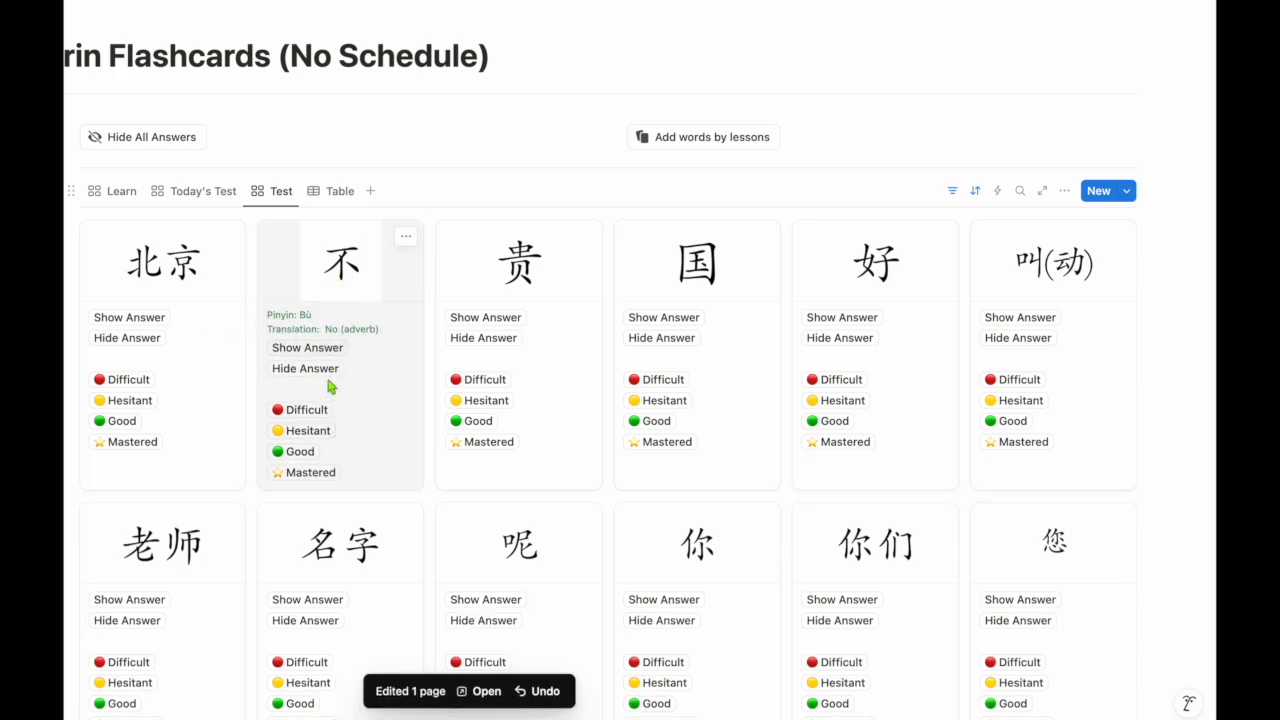
left_click(324, 369)
left_click(329, 446)
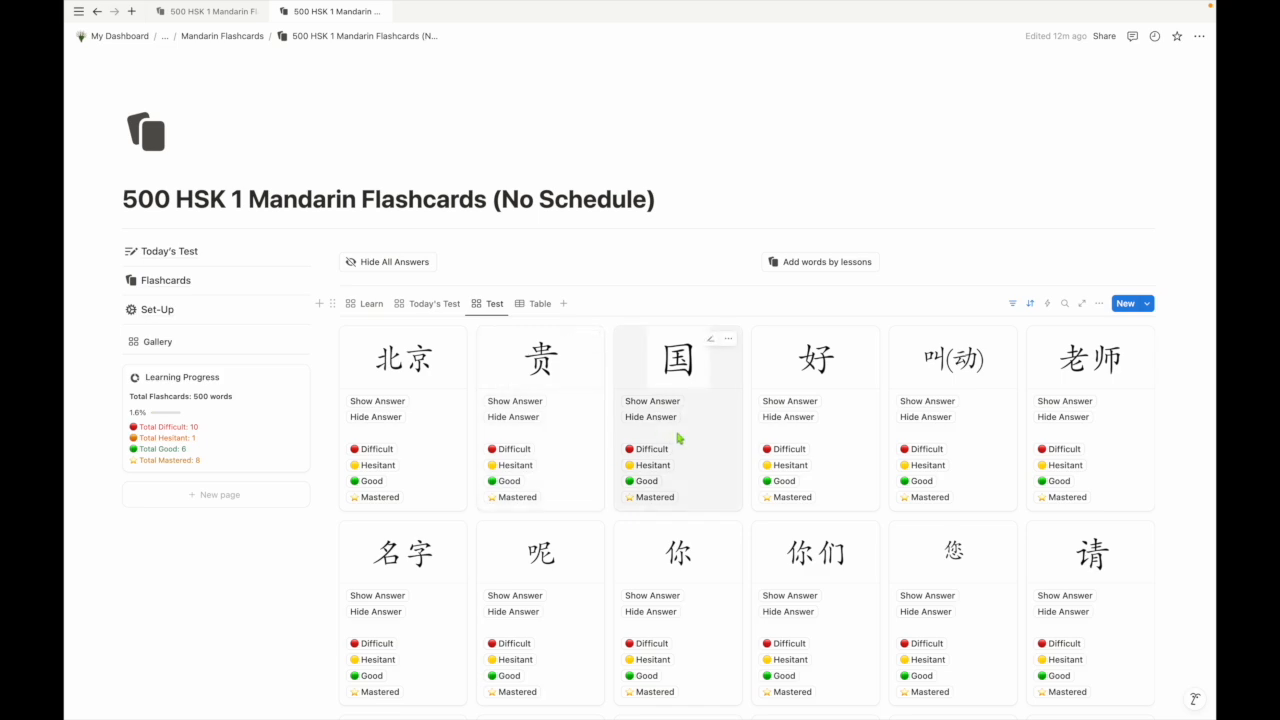
Step: Show the answers on the 国 and 北京 cards, rating 国 as Good and 北京 as Difficult
left_click(667, 421)
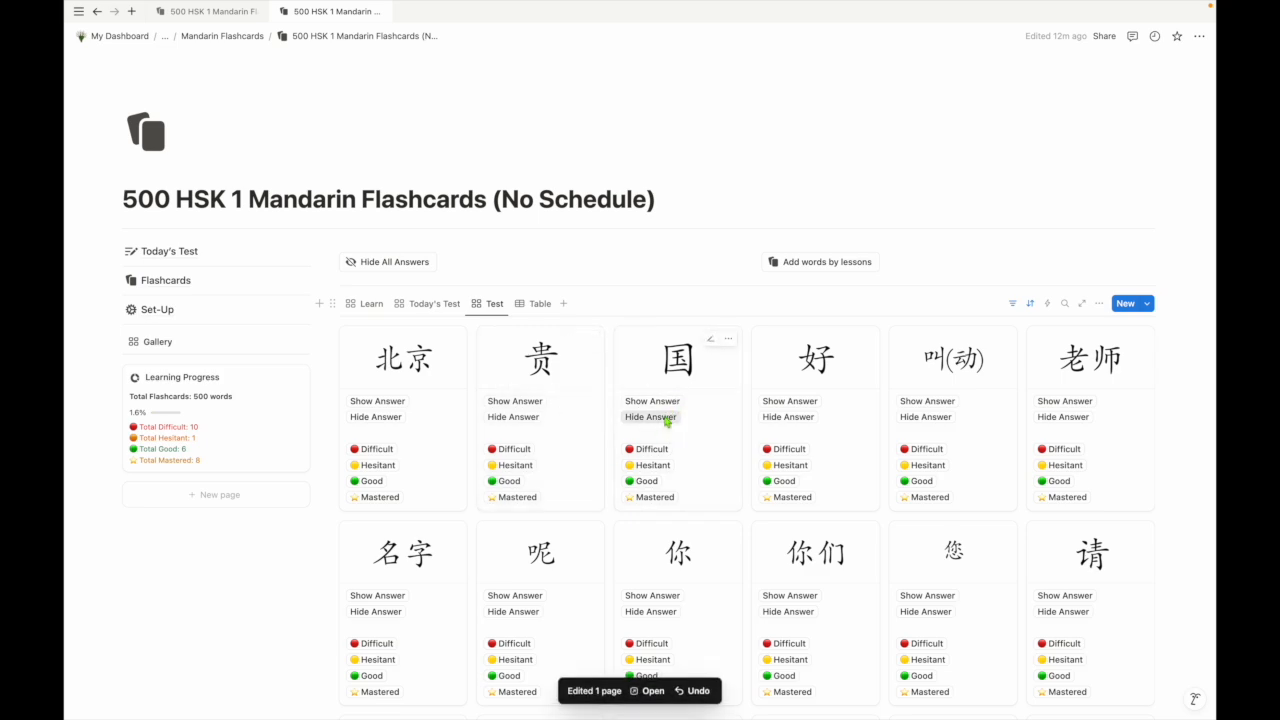
left_click(663, 402)
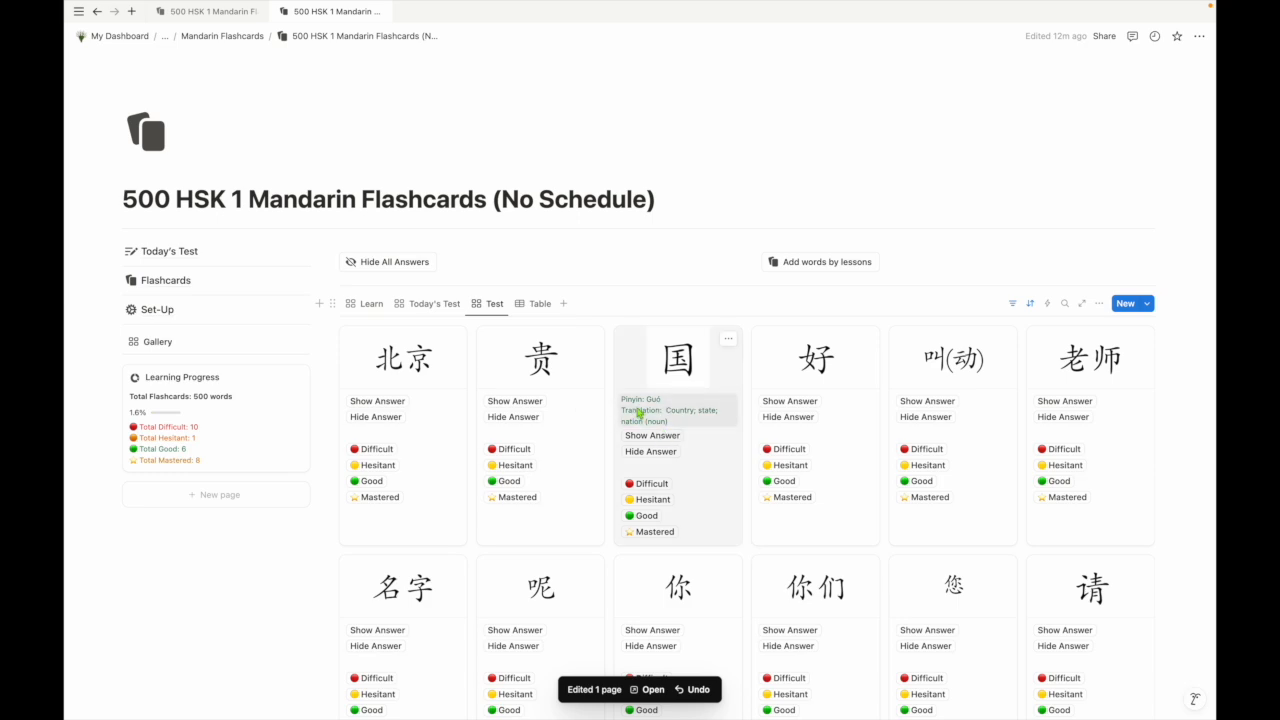
left_click(648, 516)
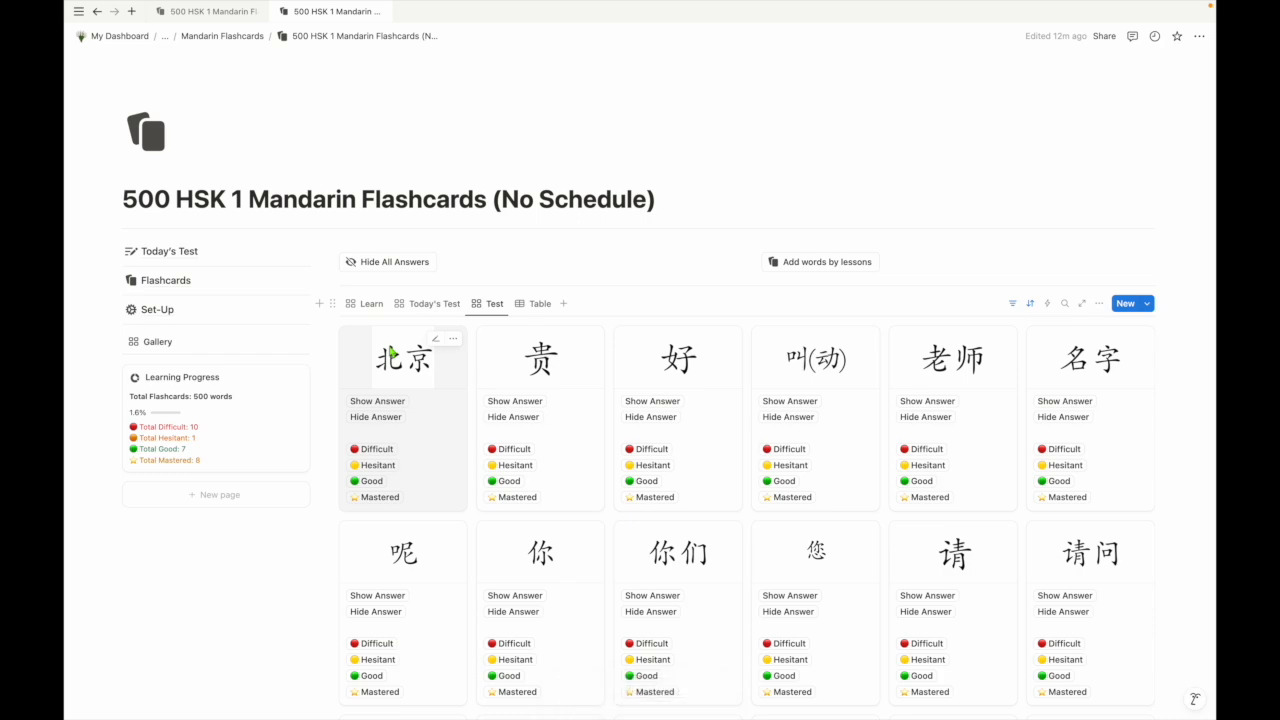
left_click(392, 402)
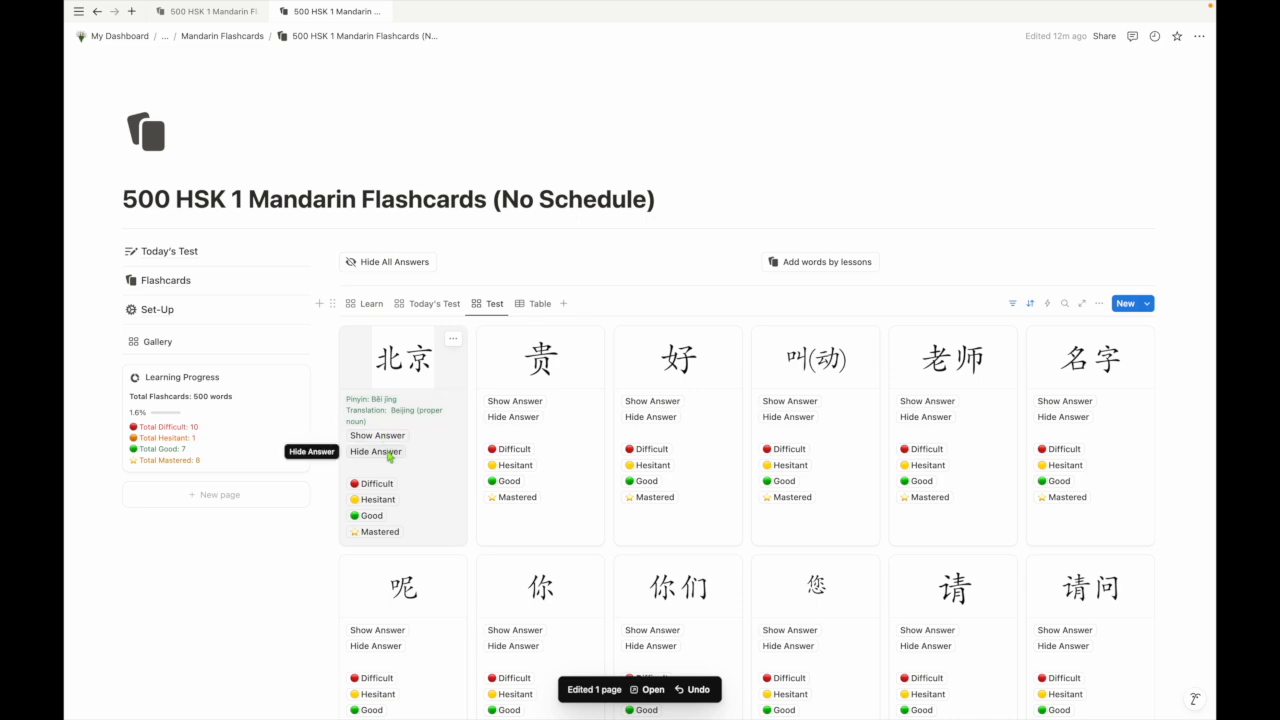
left_click(376, 484)
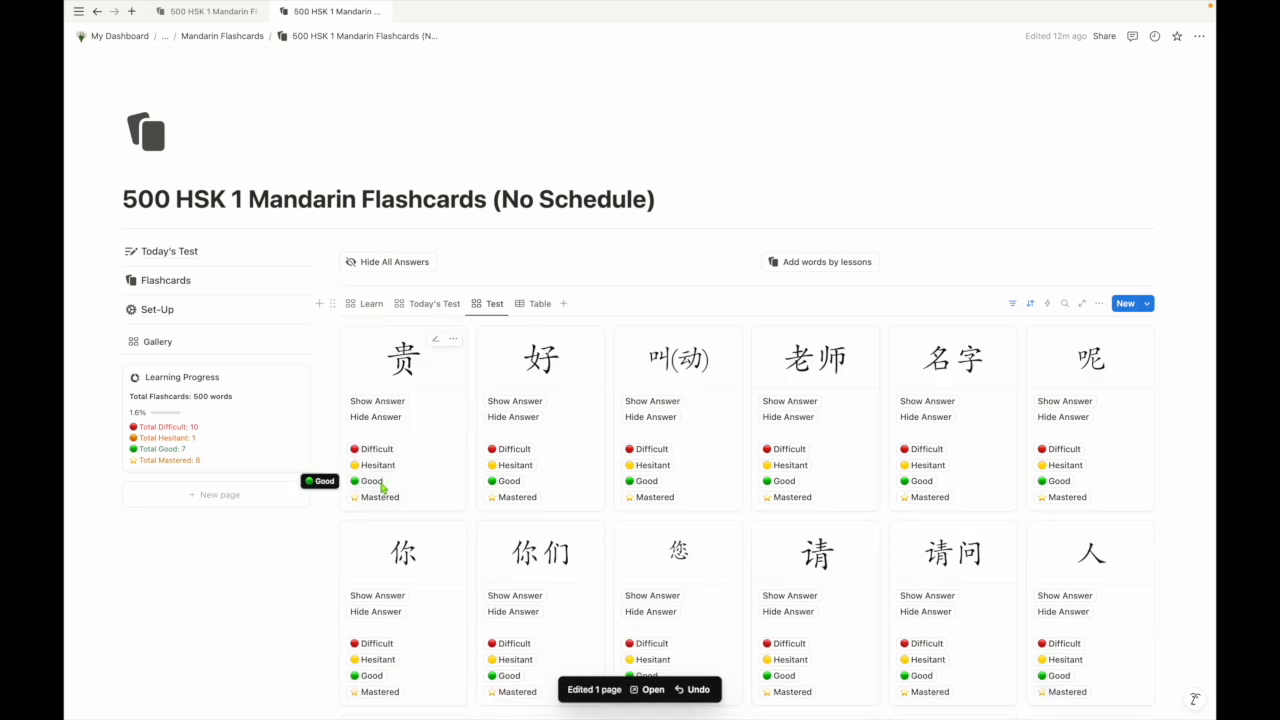
Step: Look through the remaining cards in the Test view and switch to the Today's Test view
scroll(540, 500, "down", 3)
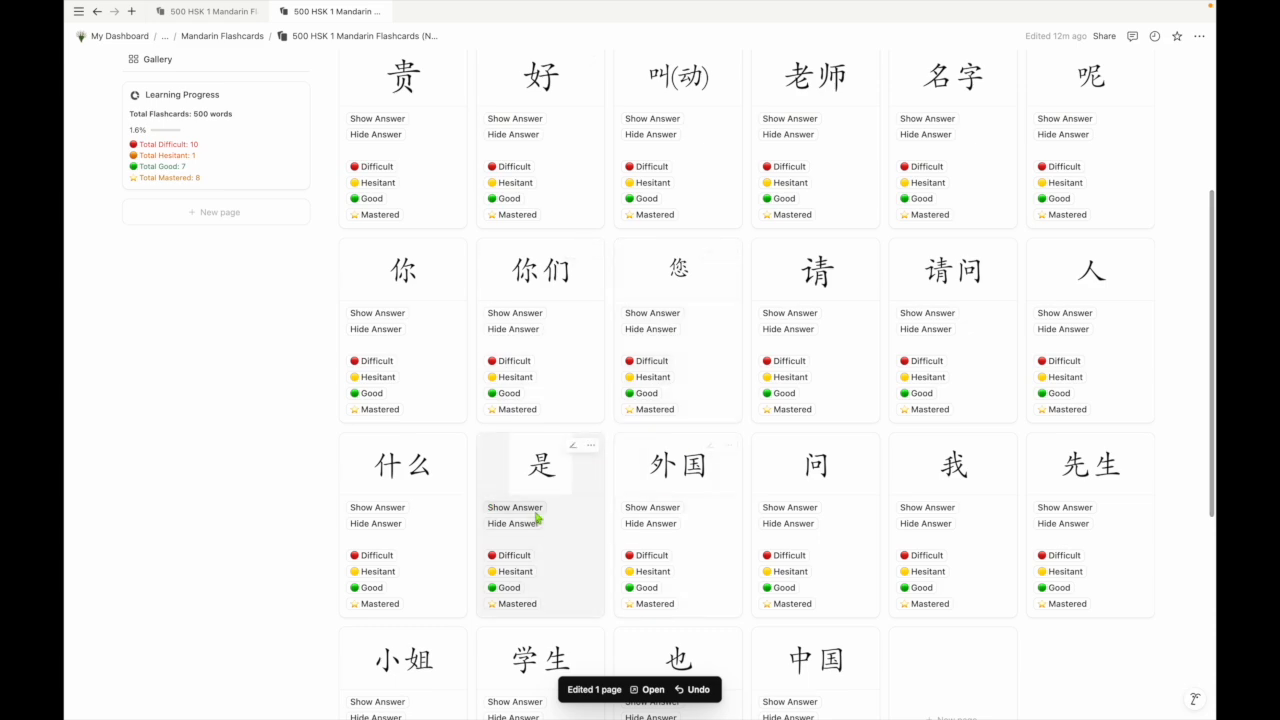
scroll(537, 515, "down", 4)
scroll(586, 376, "up", 10)
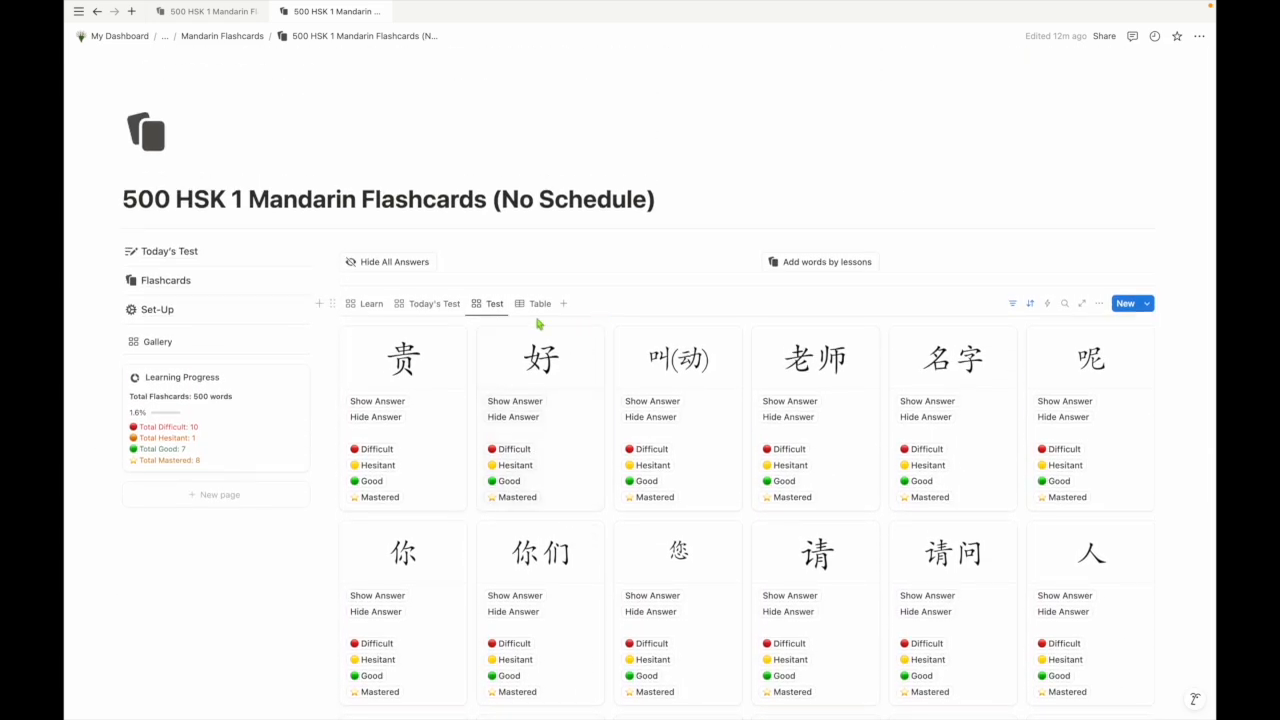
left_click(448, 301)
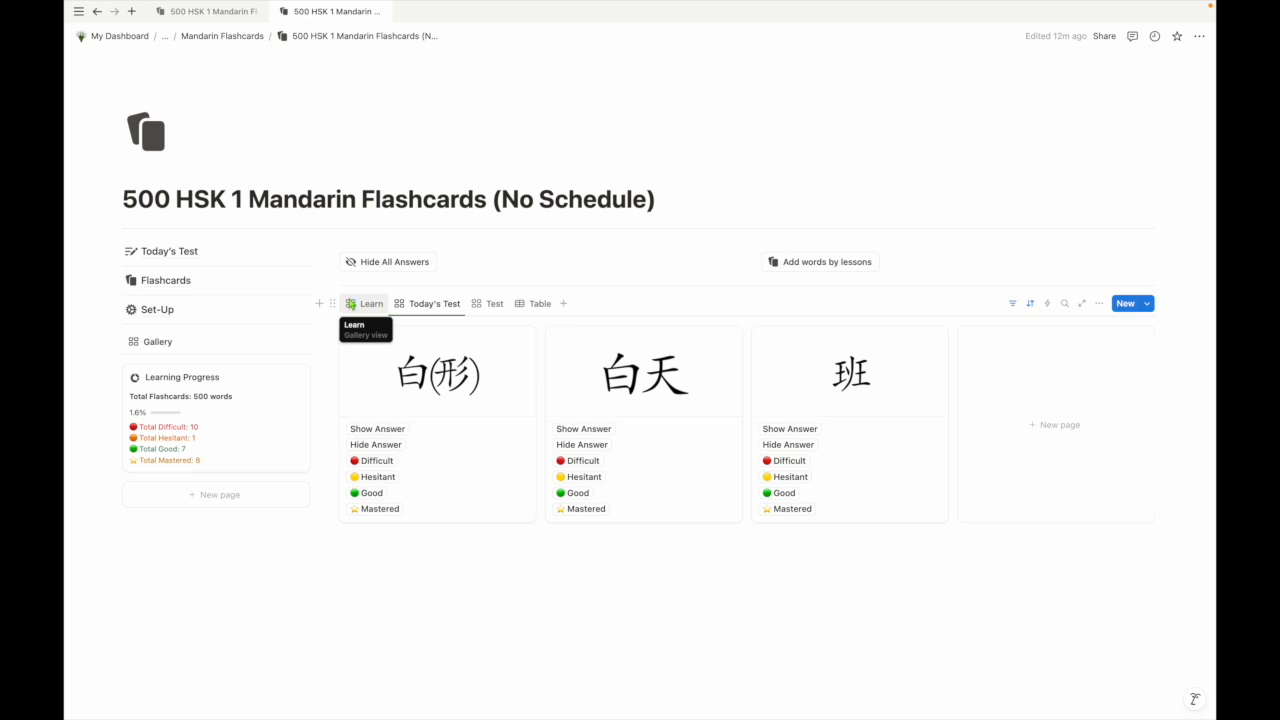
Step: Open the Today's Test page and look over its scheduled cards
mouse_move(178, 253)
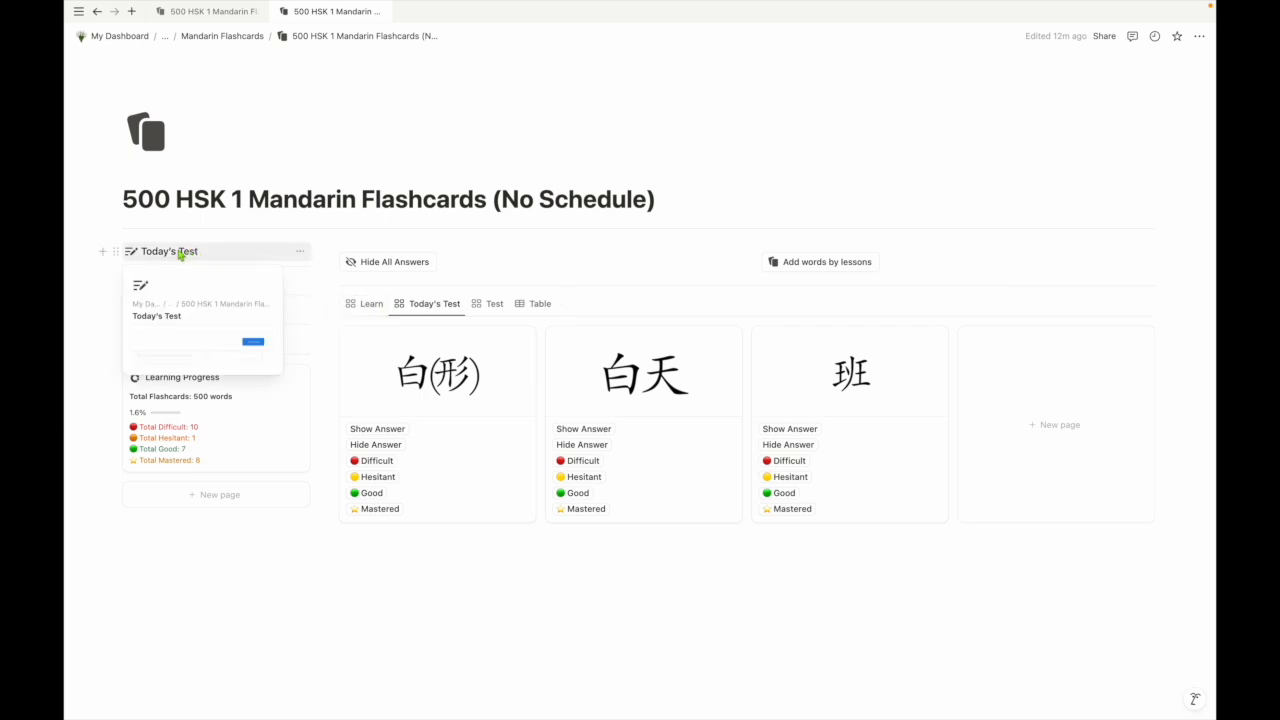
left_click(180, 254)
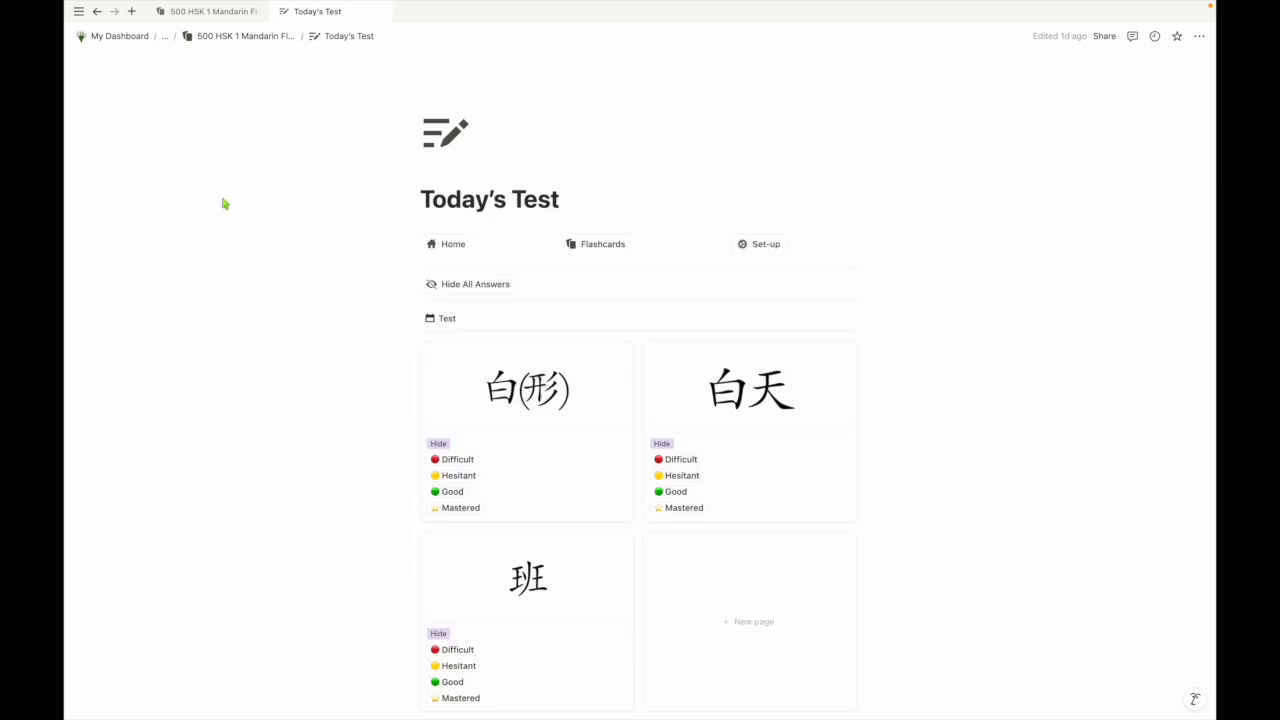
scroll(711, 276, "down", 3)
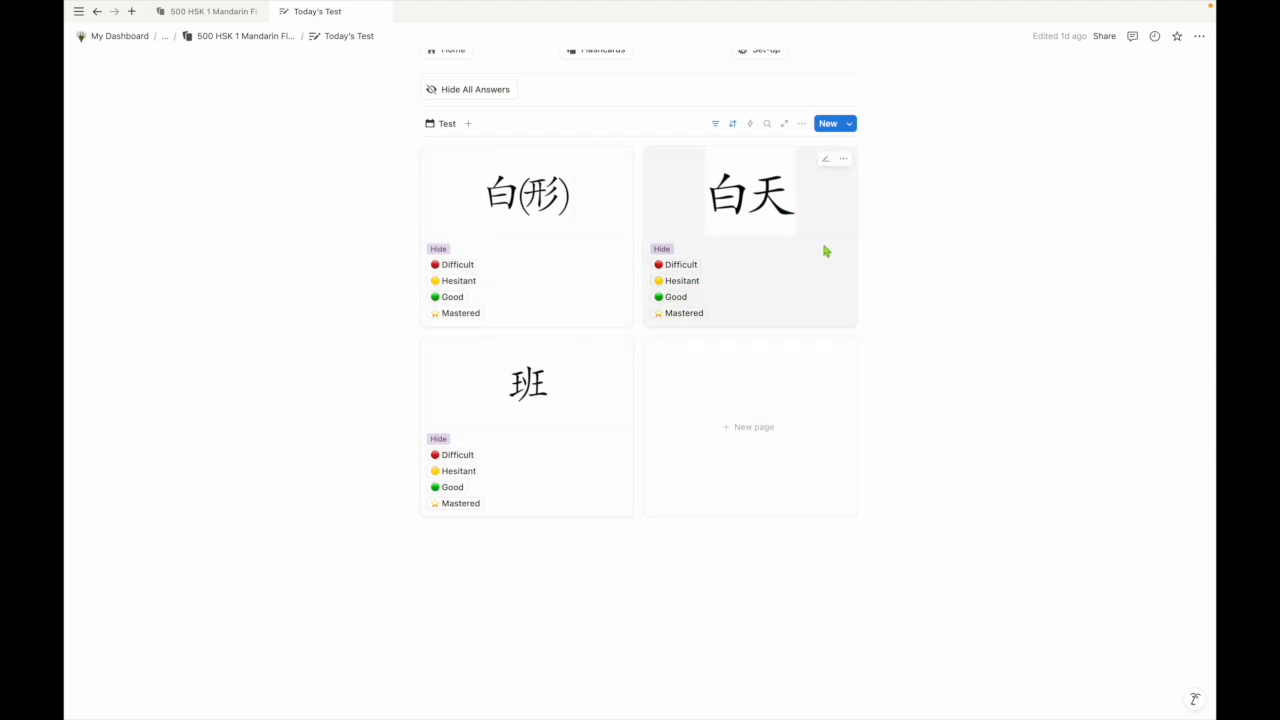
scroll(826, 251, "up", 3)
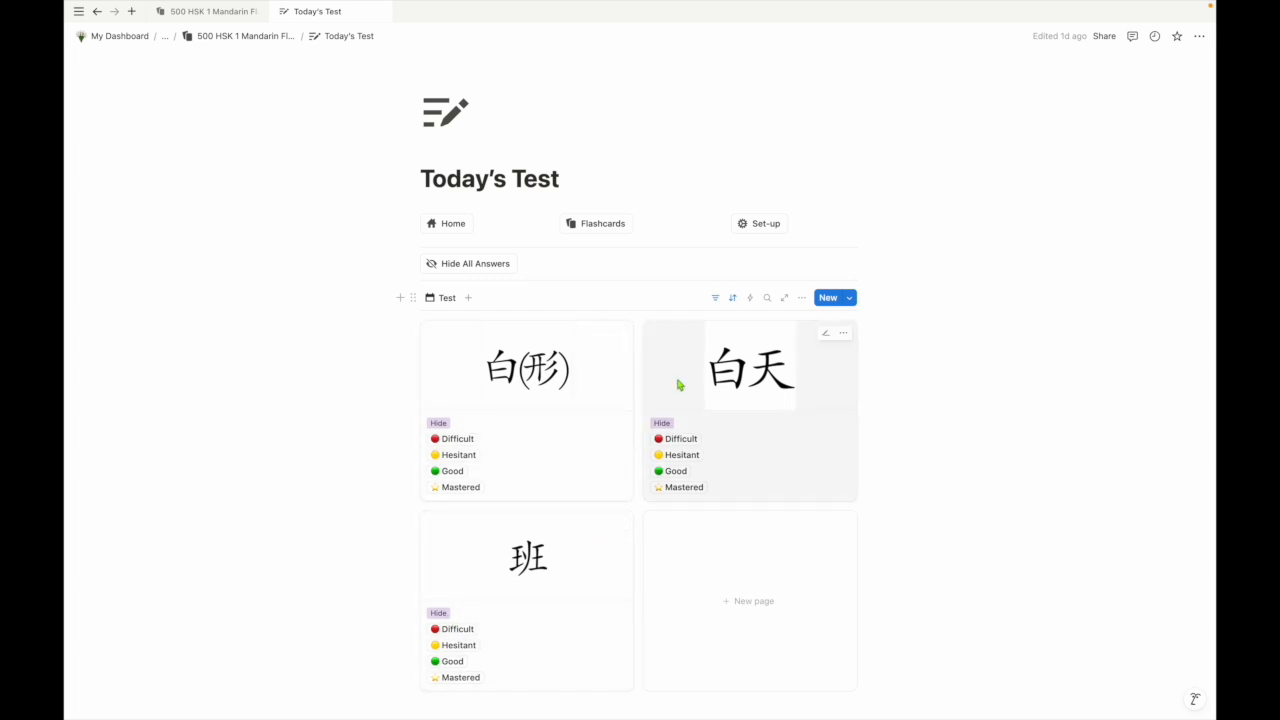
scroll(678, 385, "down", 3)
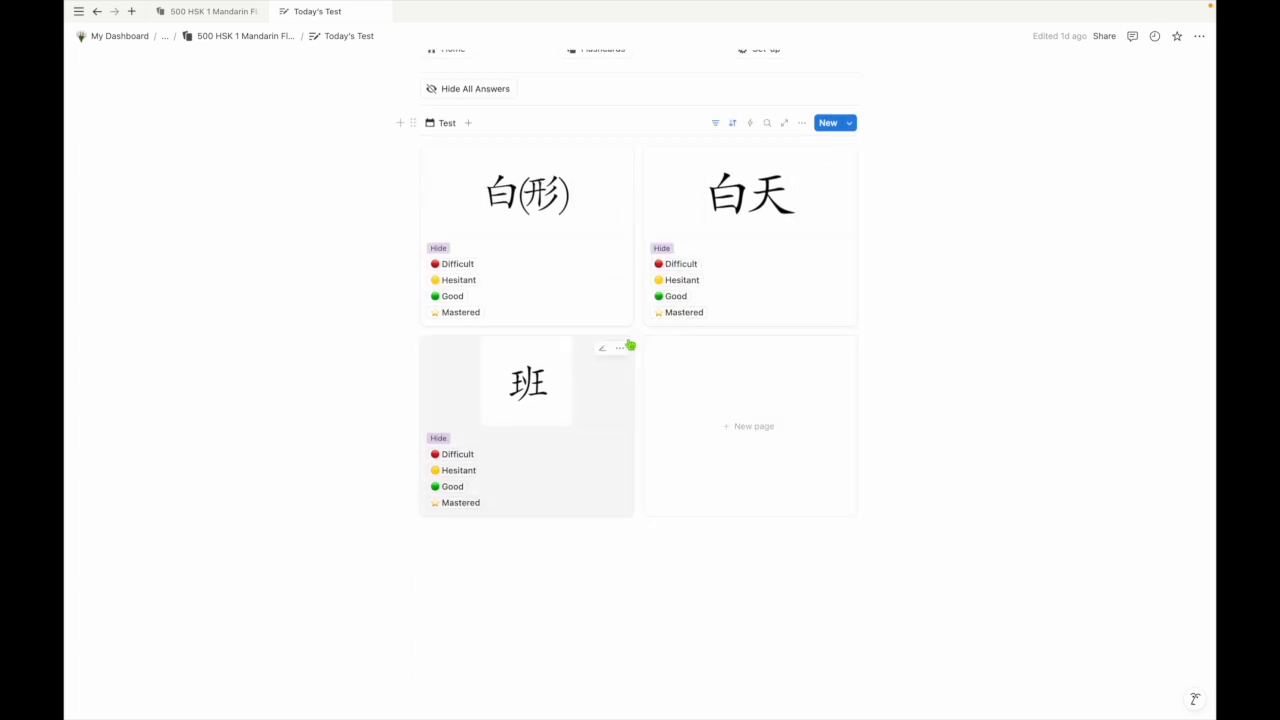
Step: Return to the flashcards home page and reopen the Today's Test page from there
scroll(534, 514, "up", 3)
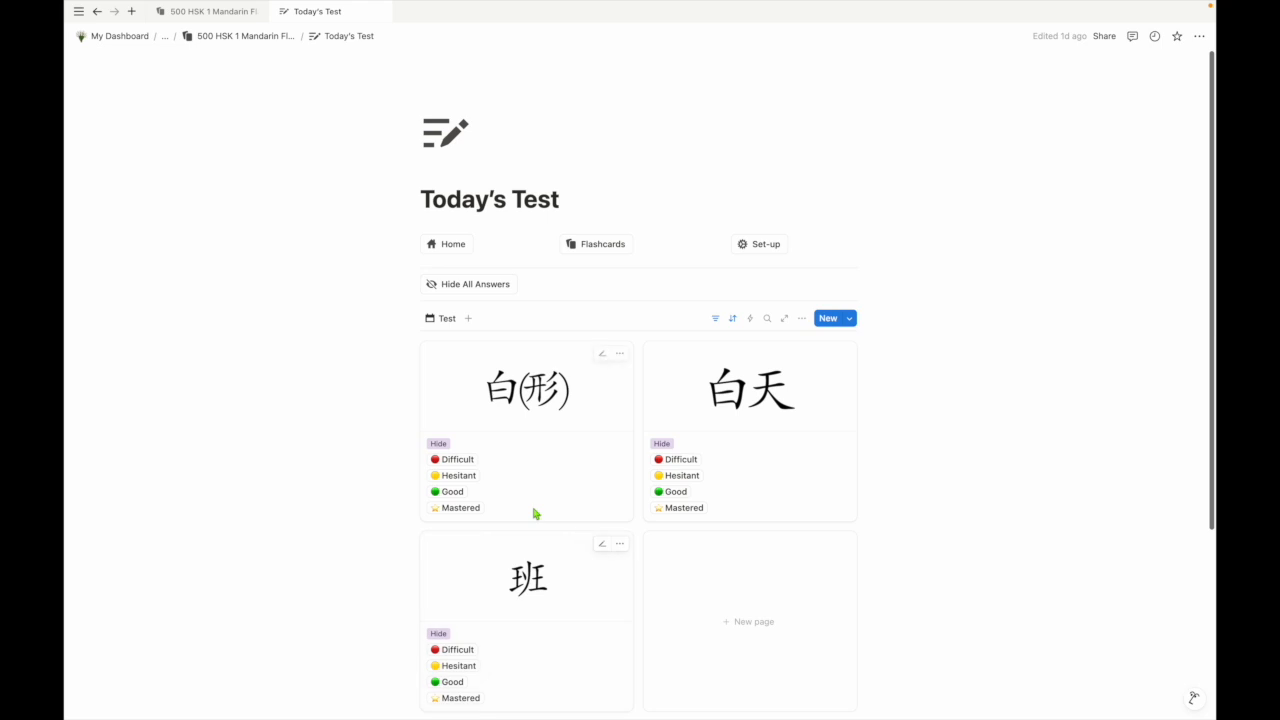
left_click(271, 38)
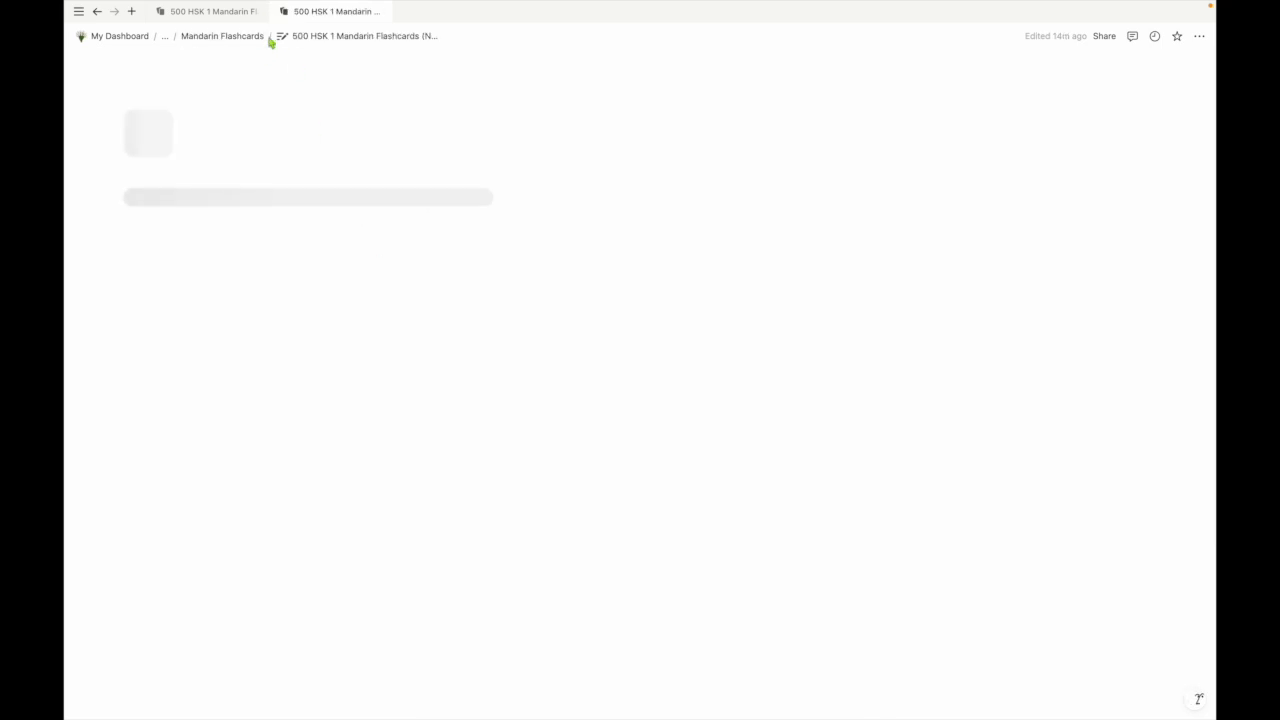
scroll(308, 334, "down", 1)
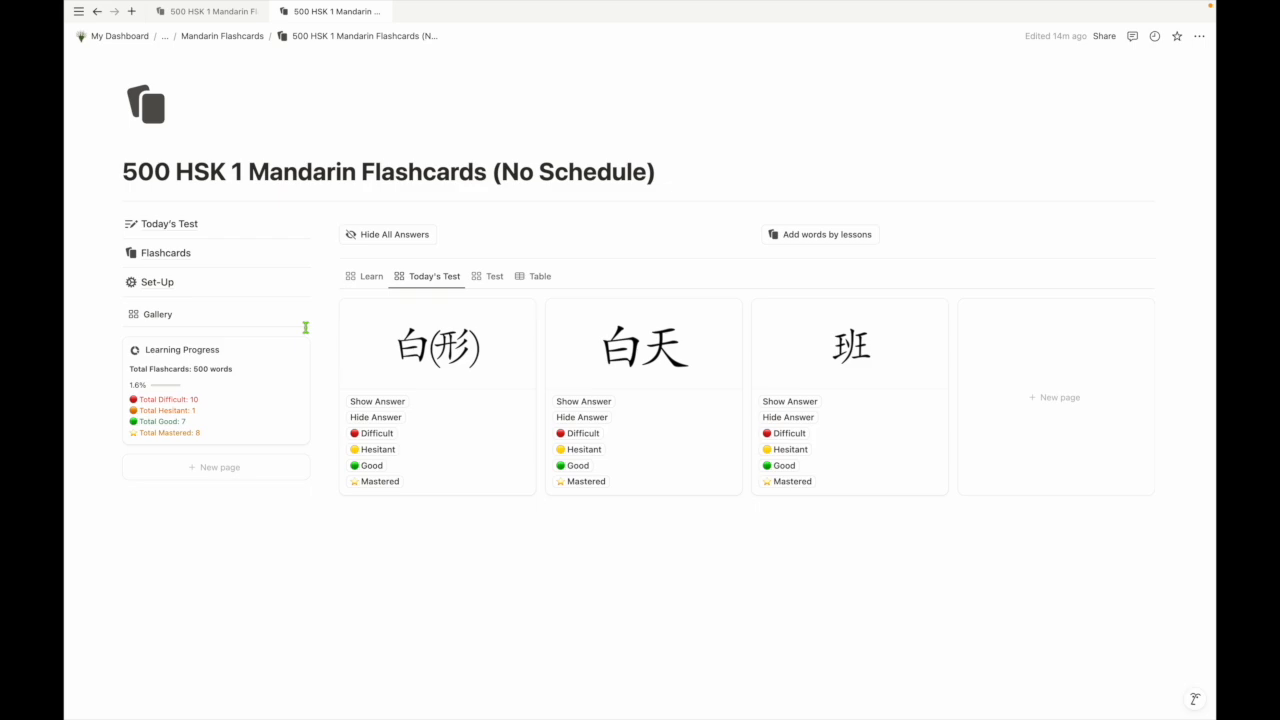
left_click(177, 222)
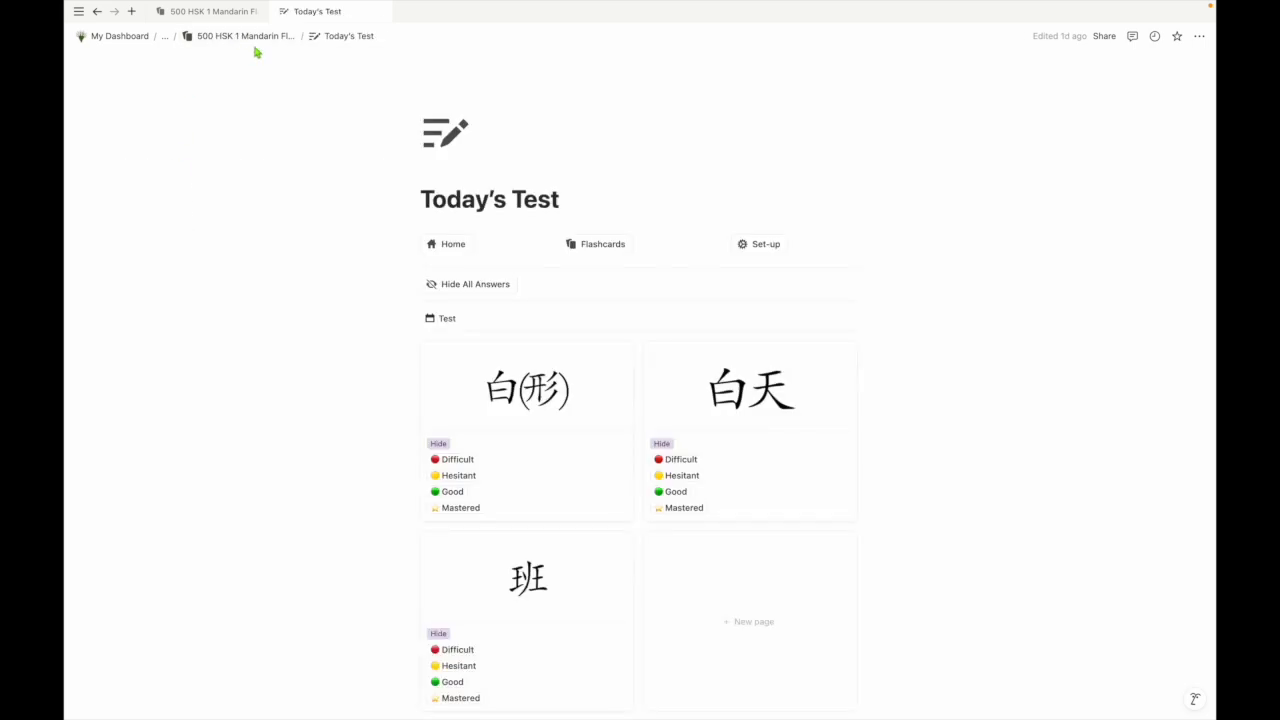
Step: Open the Flashcards page, switch to its Table view and look through the columns of the vocabulary list
left_click(618, 244)
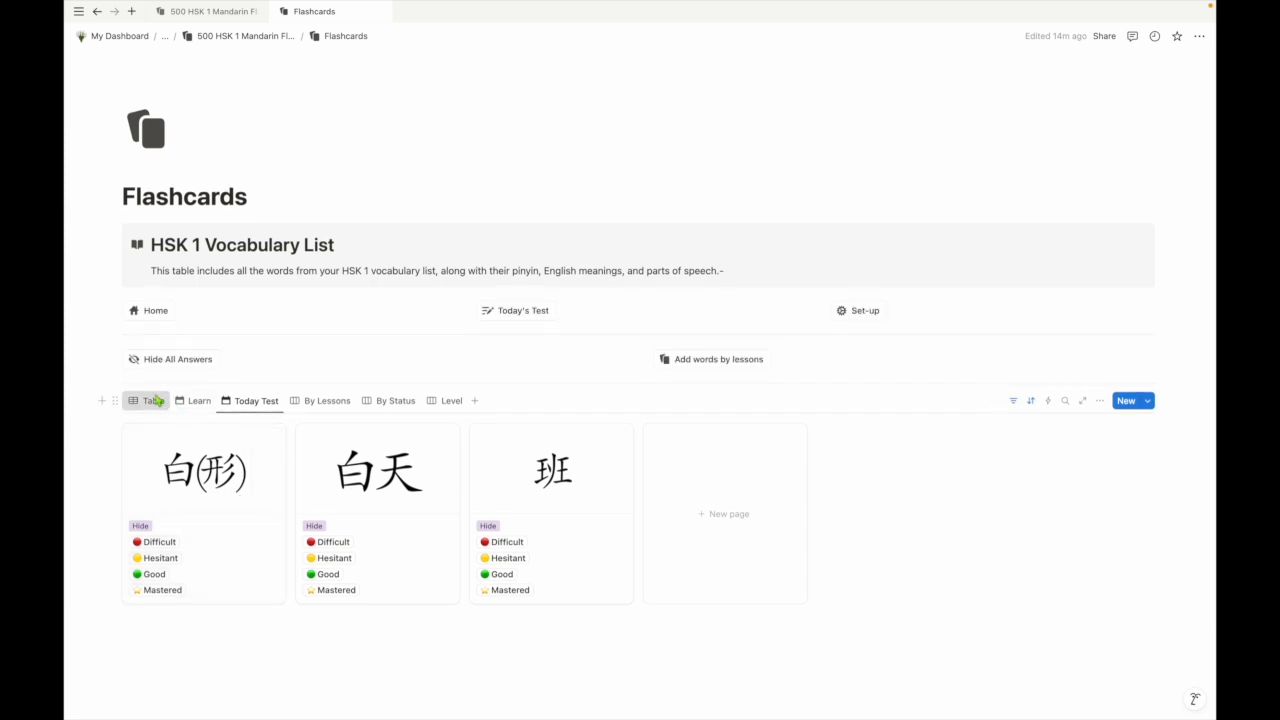
left_click(155, 401)
scroll(250, 575, "down", 4)
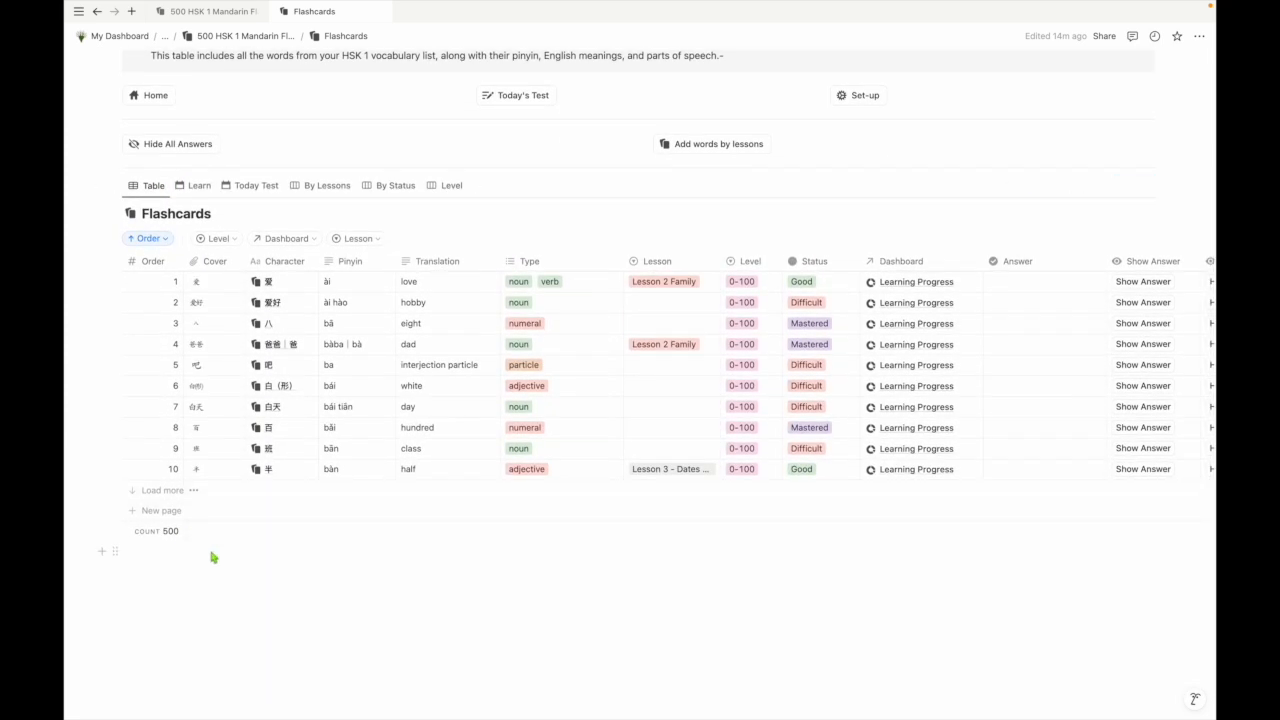
scroll(240, 440, "up", 3)
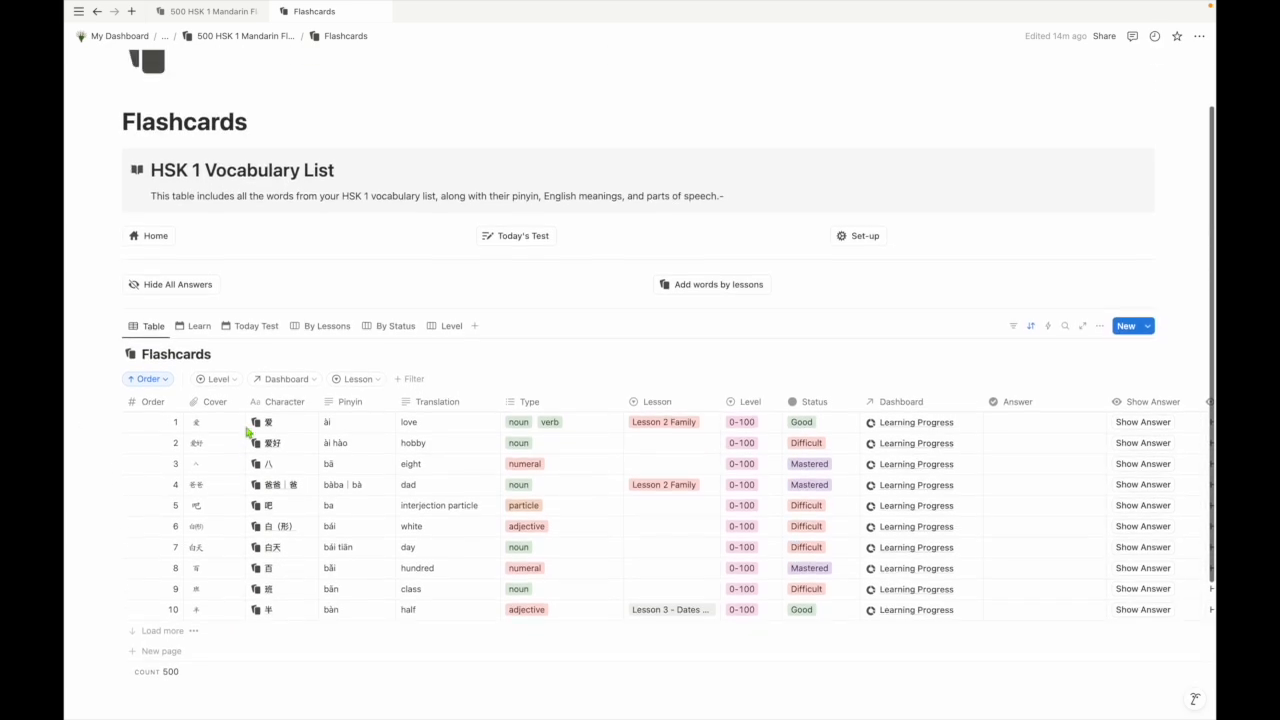
scroll(200, 490, "down", 1)
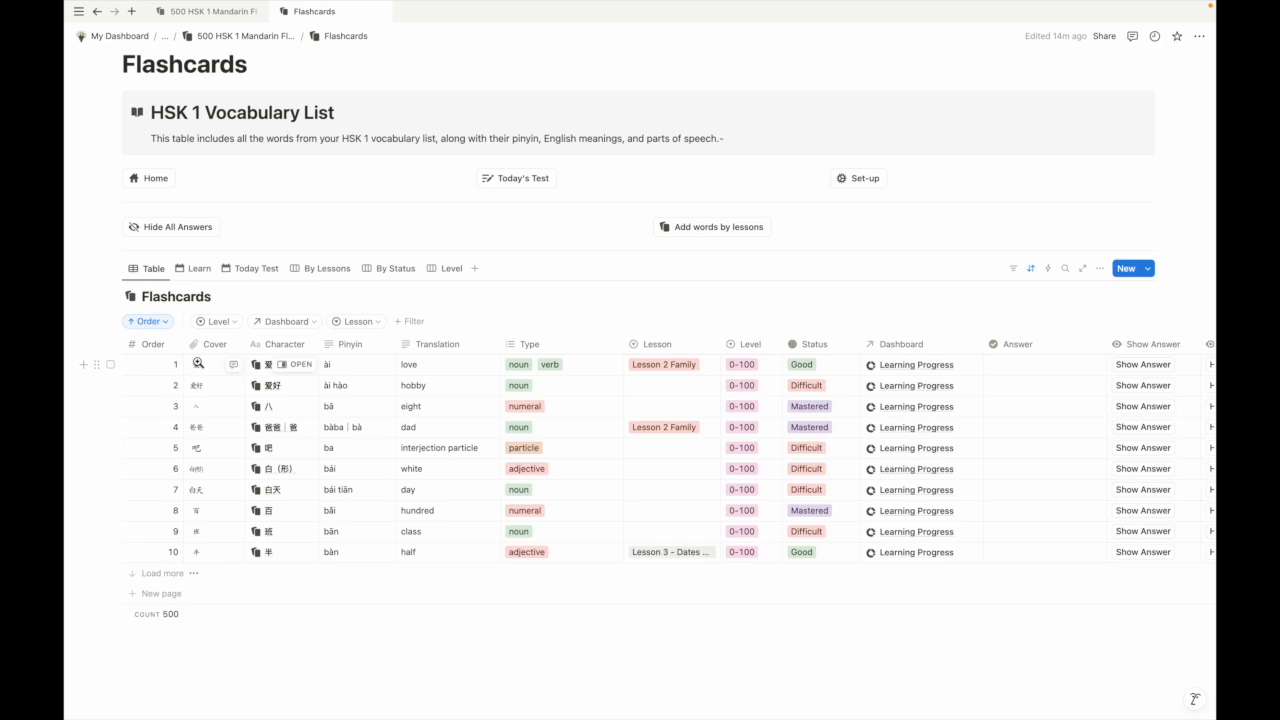
scroll(320, 389, "right", 5)
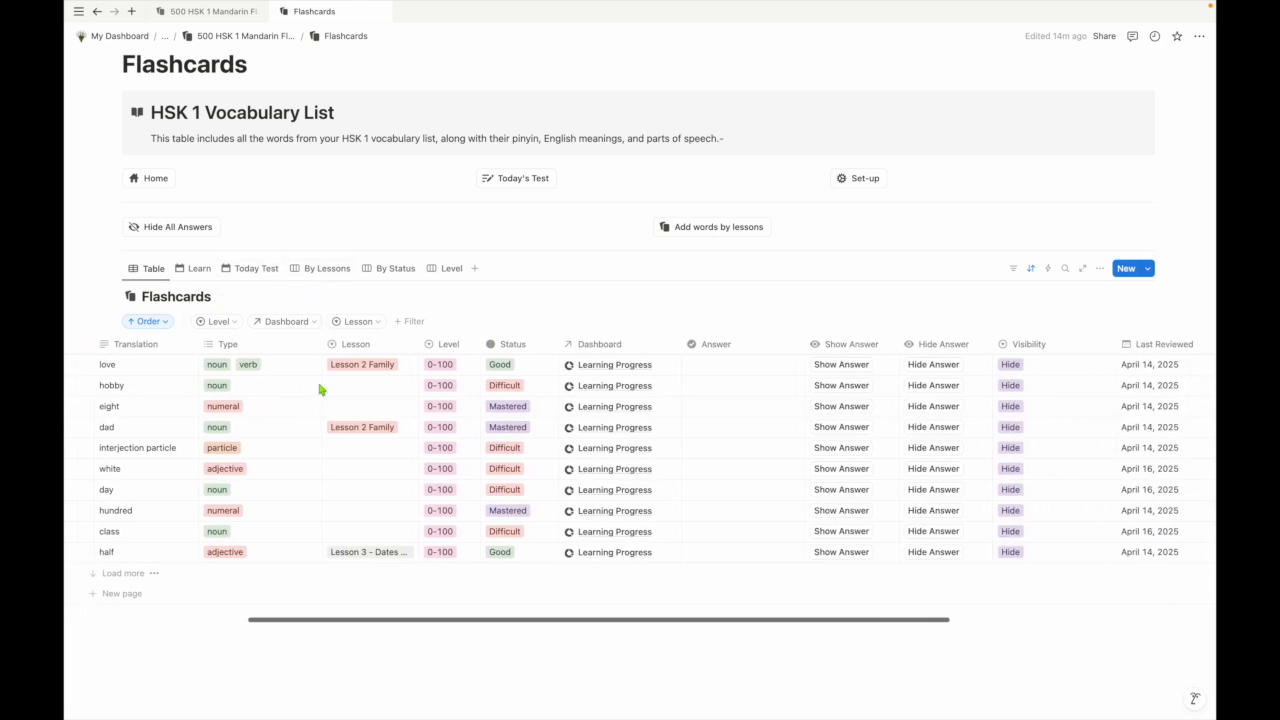
scroll(320, 389, "right", 5)
scroll(320, 389, "left", 10)
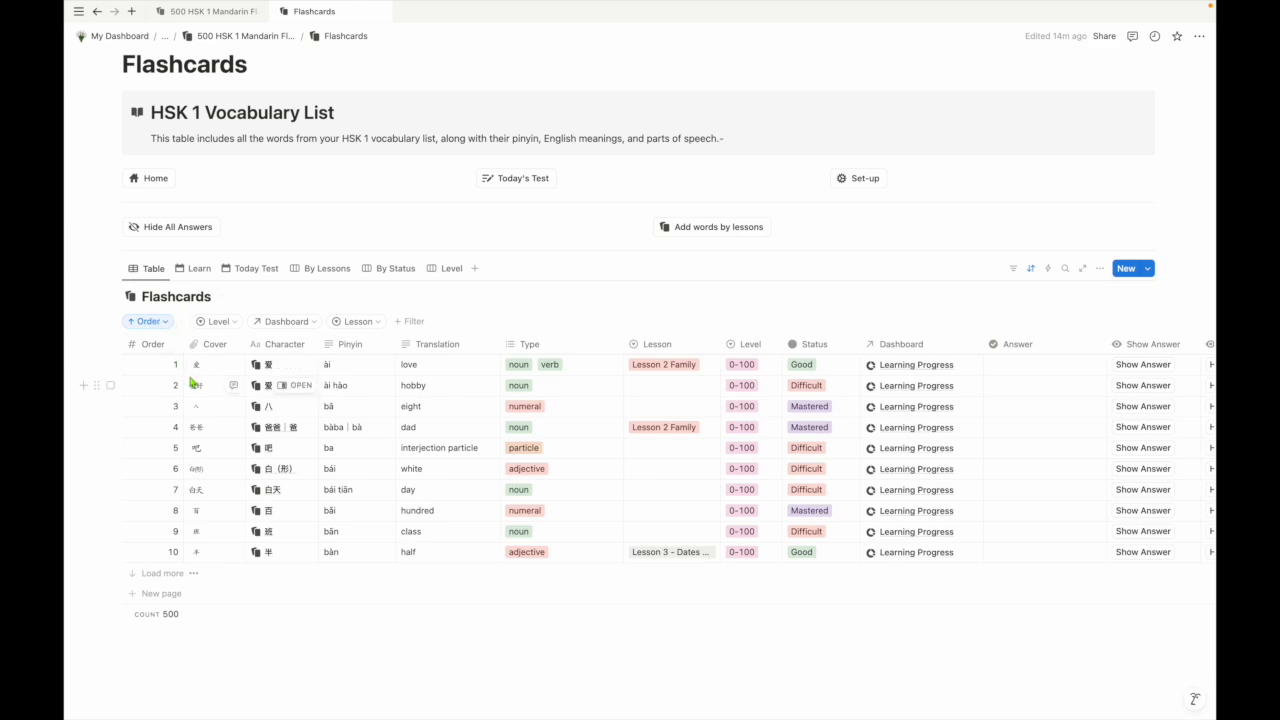
Step: View the Level and Lesson filter options of the vocabulary table and set the Dashboard filter condition to Contains
left_click(218, 322)
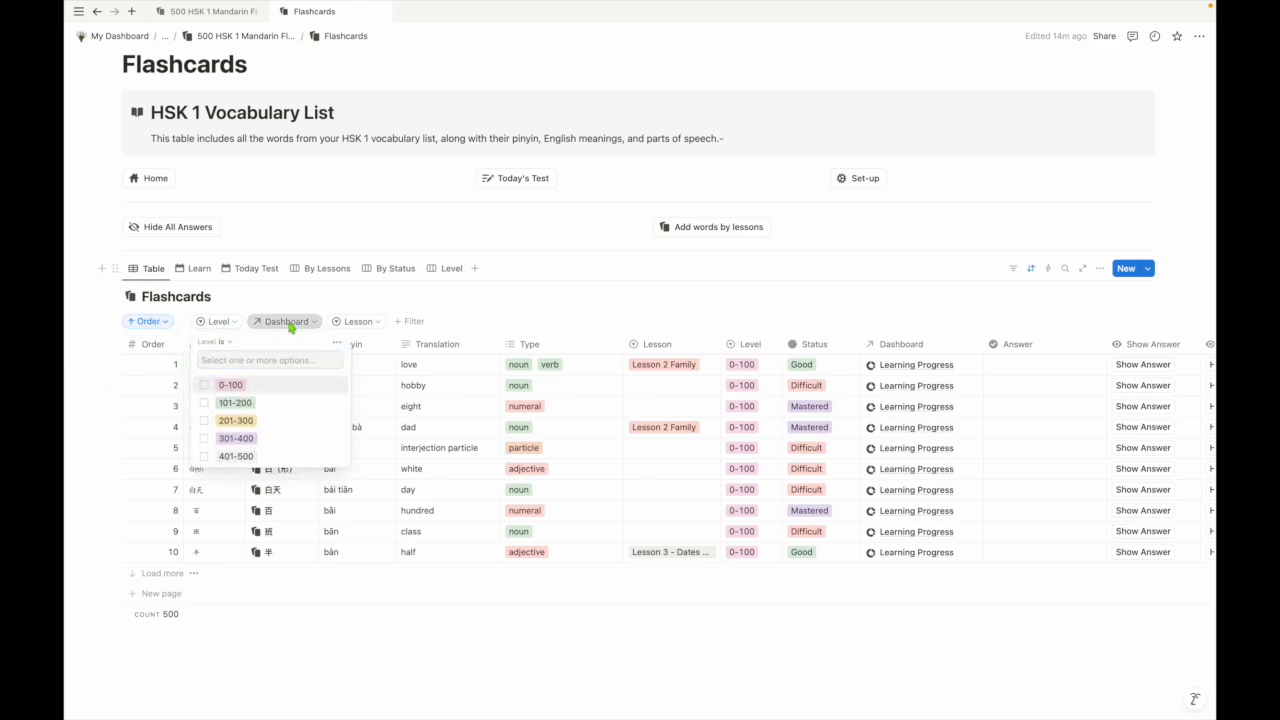
left_click(290, 324)
left_click(367, 323)
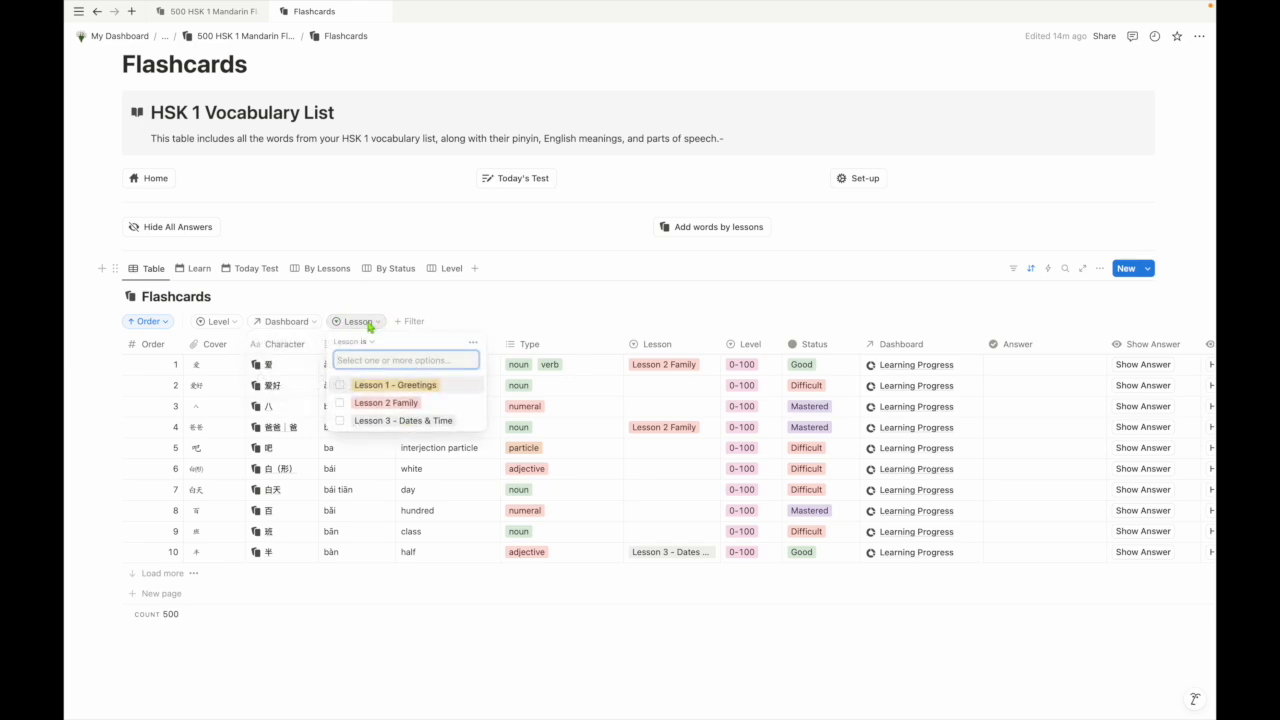
left_click(288, 323)
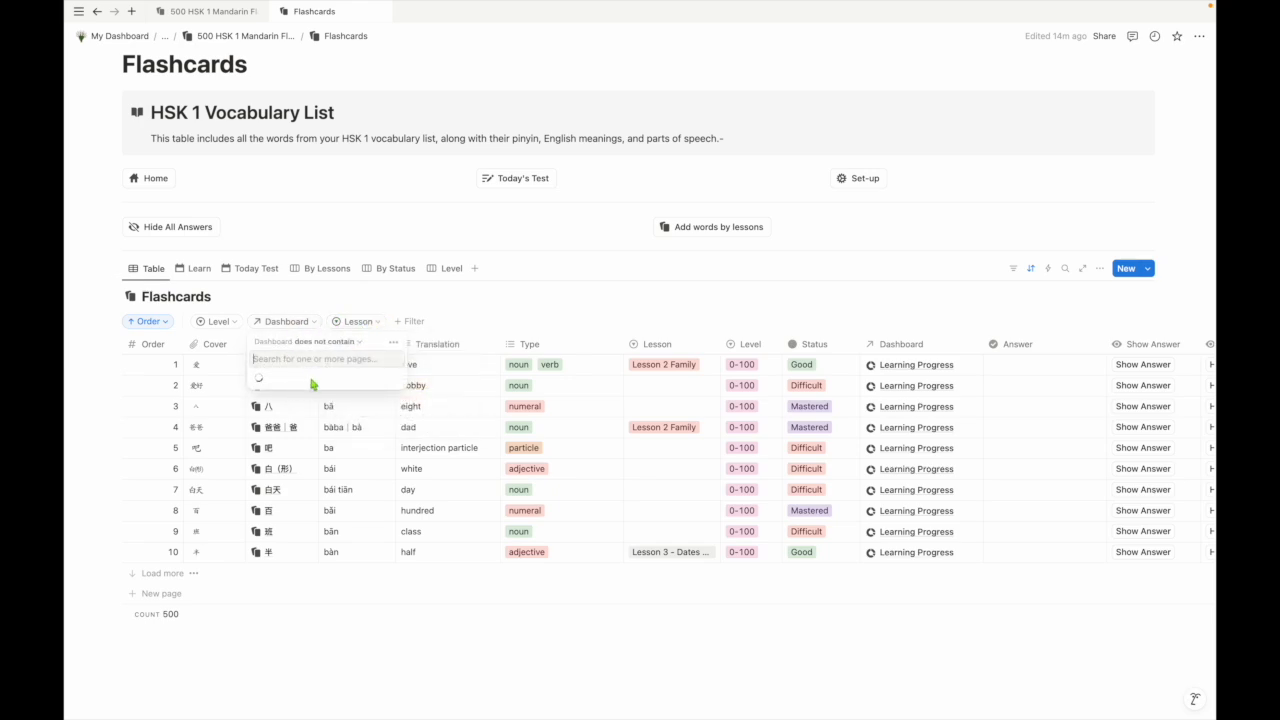
left_click(356, 343)
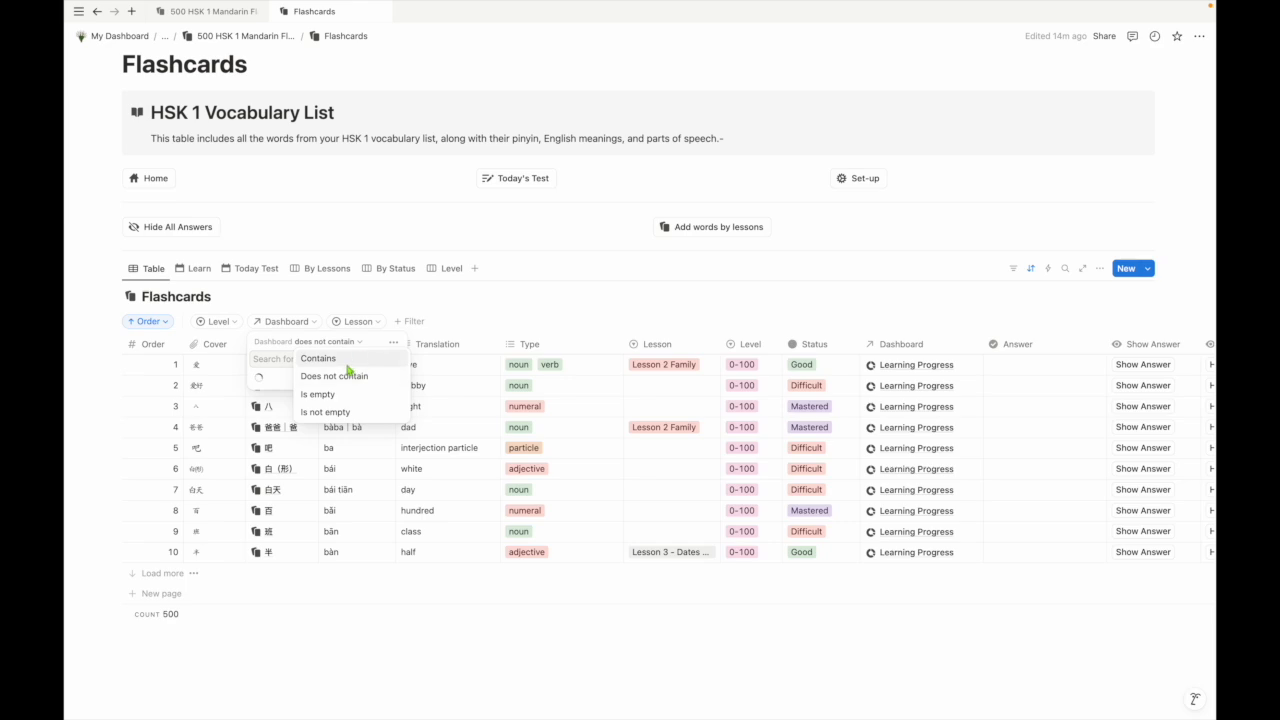
left_click(351, 362)
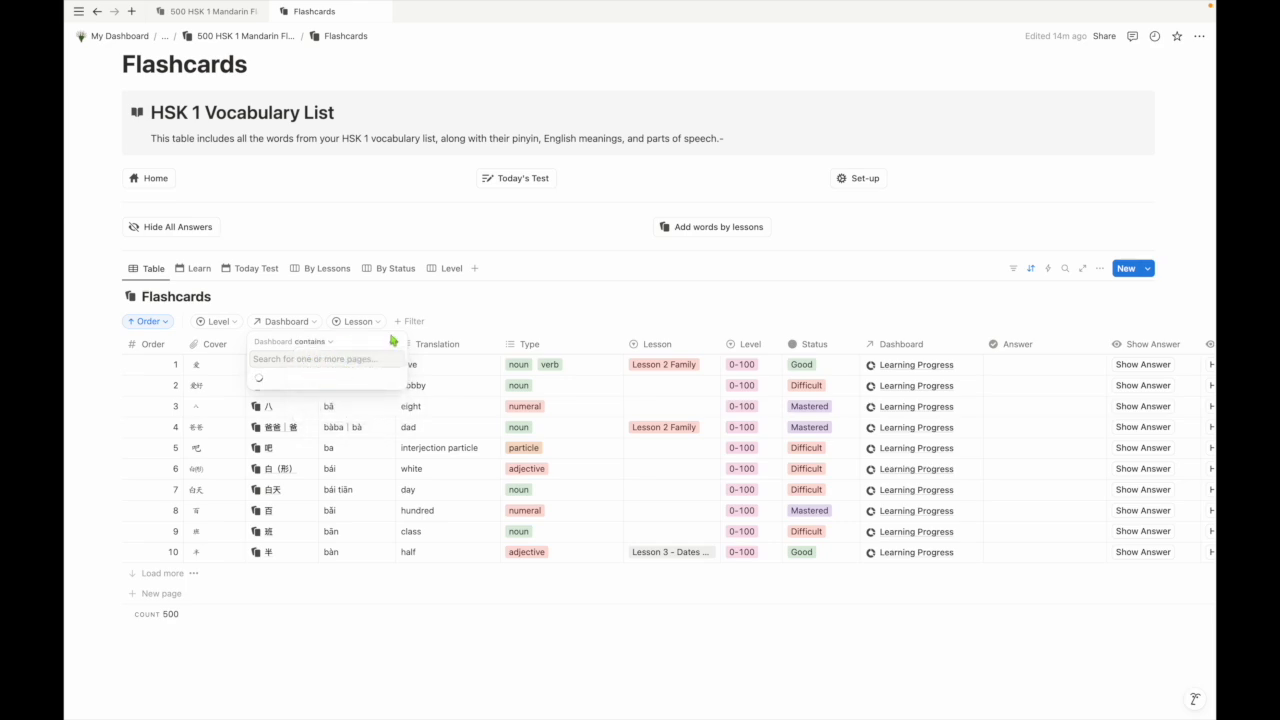
left_click(437, 302)
scroll(389, 337, "up", 3)
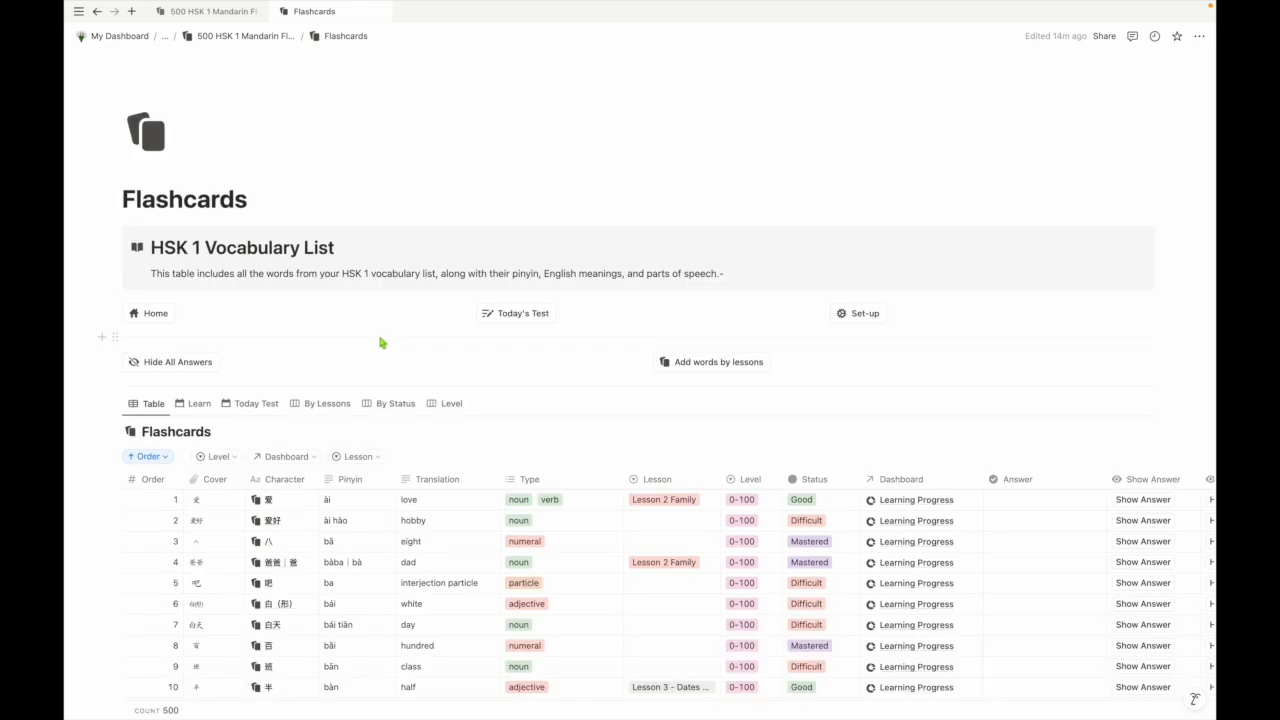
Step: Switch to the 500 HSK 1 Mandarin Flashcards (tut) template and open its Schedule page
left_click(274, 42)
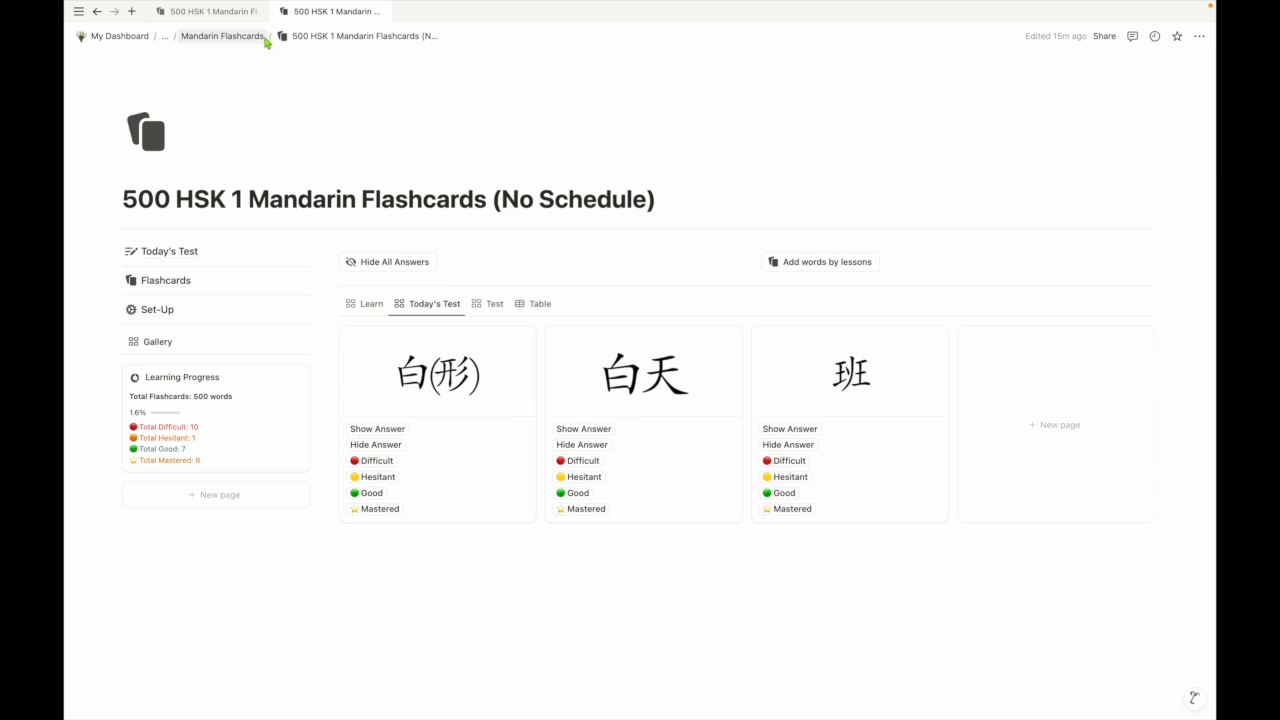
left_click(218, 18)
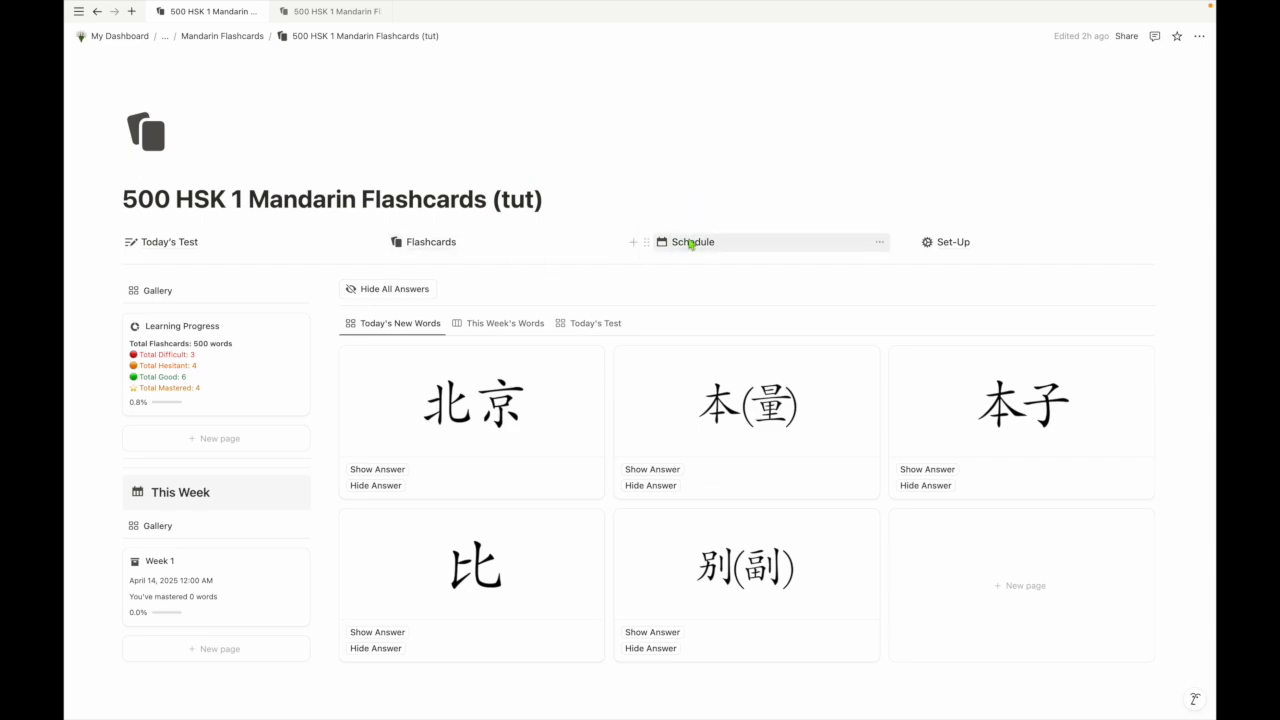
scroll(643, 363, "down", 2)
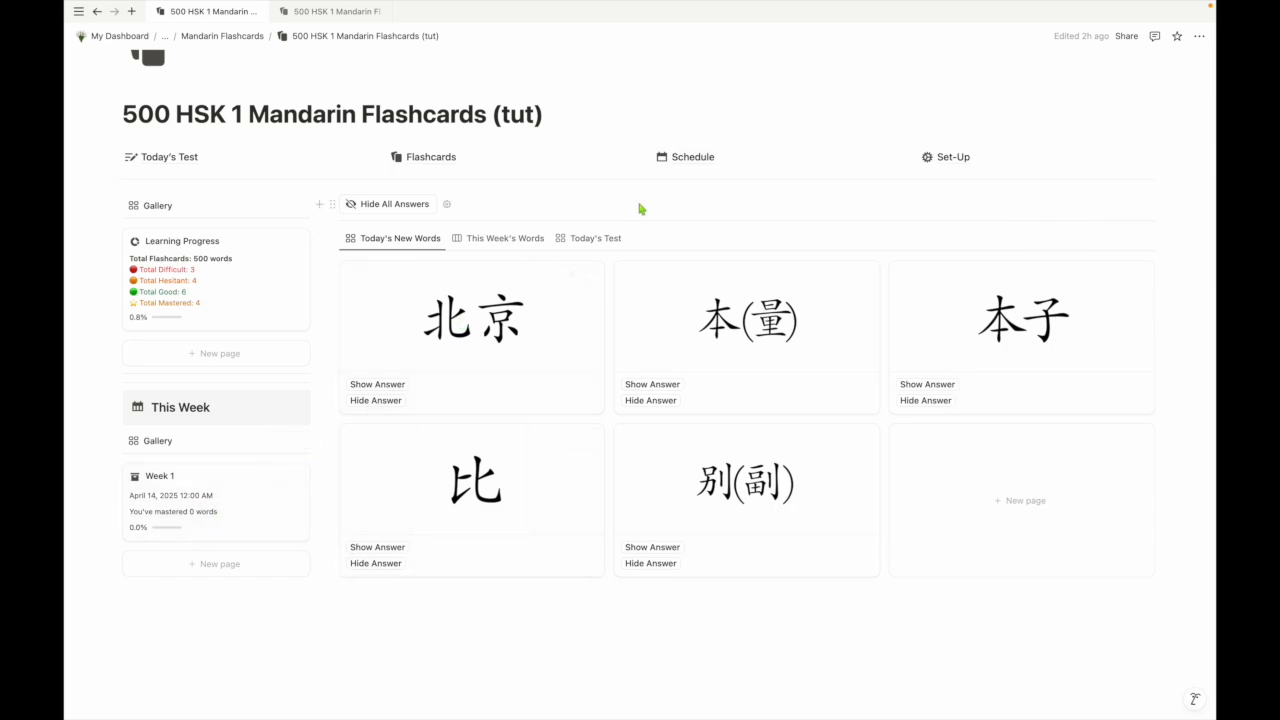
left_click(693, 160)
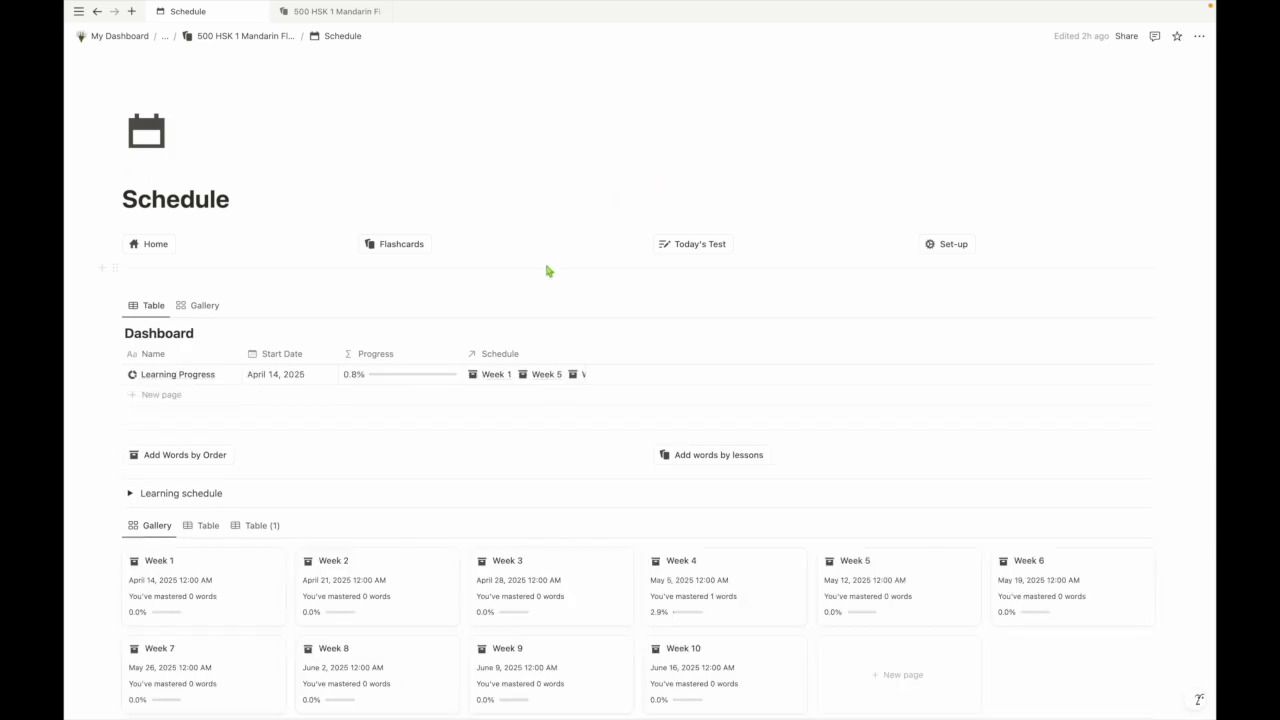
Step: Look over the Schedule page and view the date picker for the Learning Progress start date
scroll(369, 432, "down", 2)
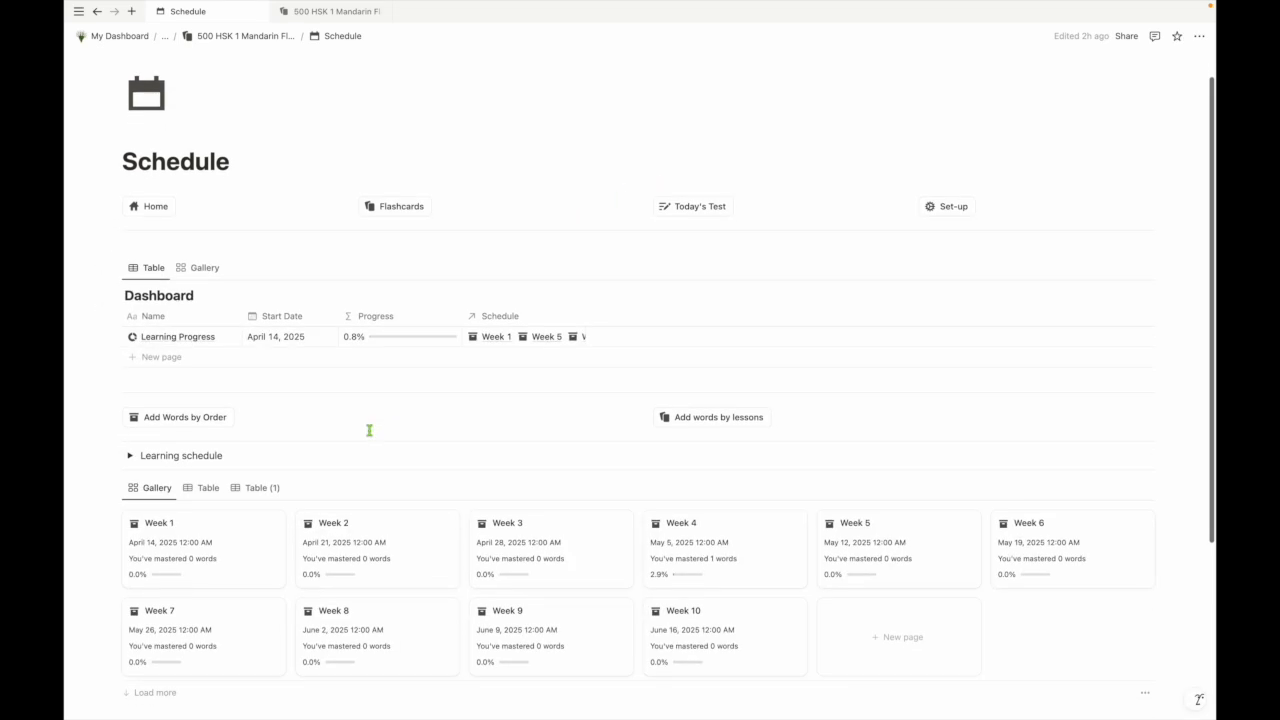
scroll(369, 431, "down", 1)
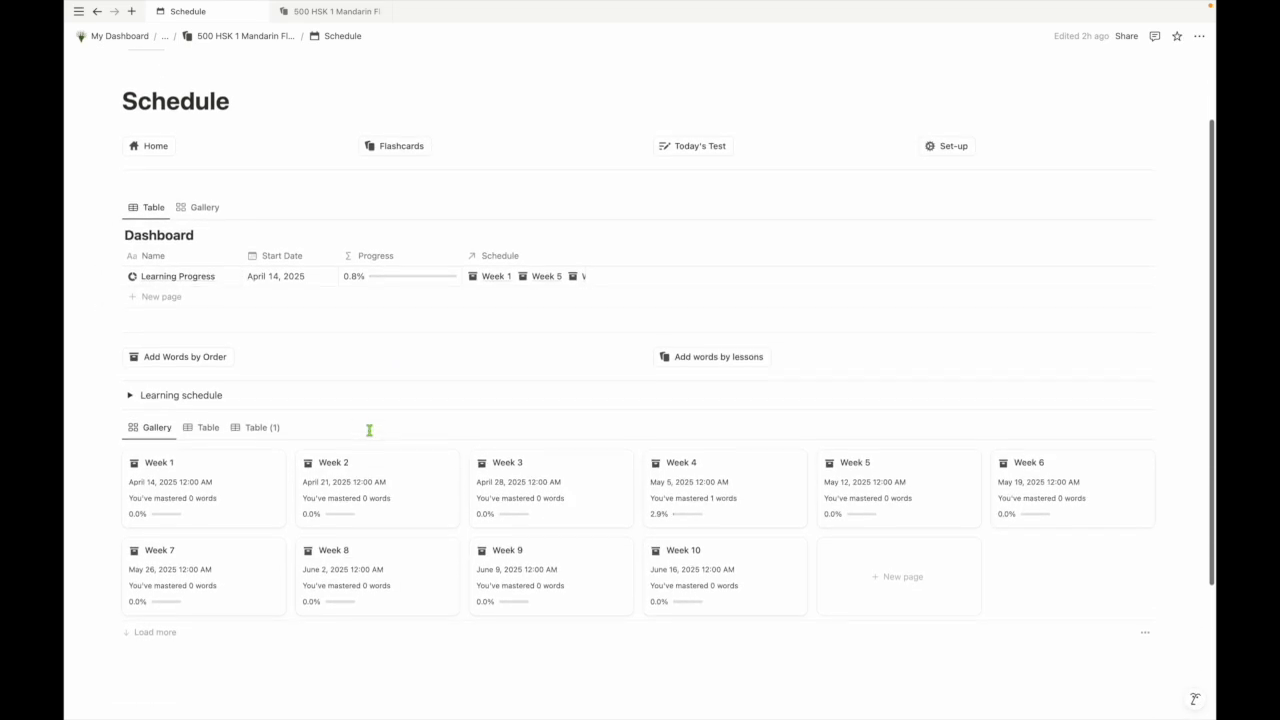
left_click(286, 280)
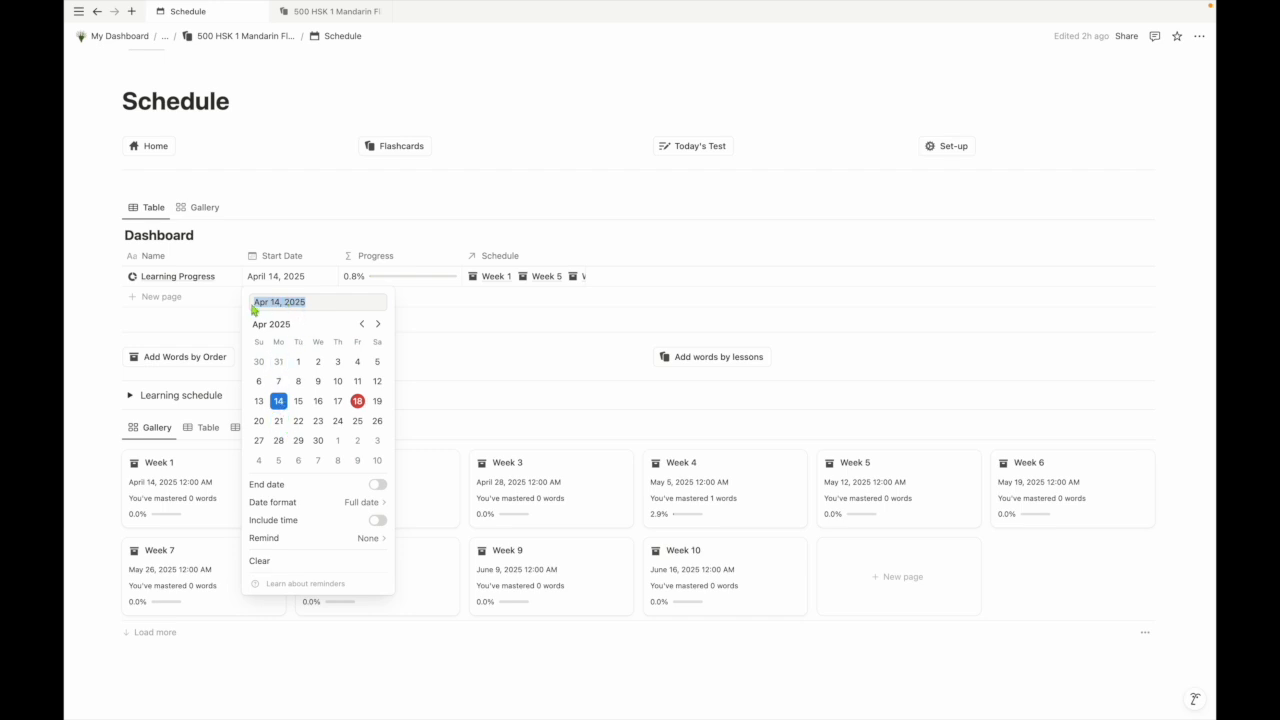
key("Escape")
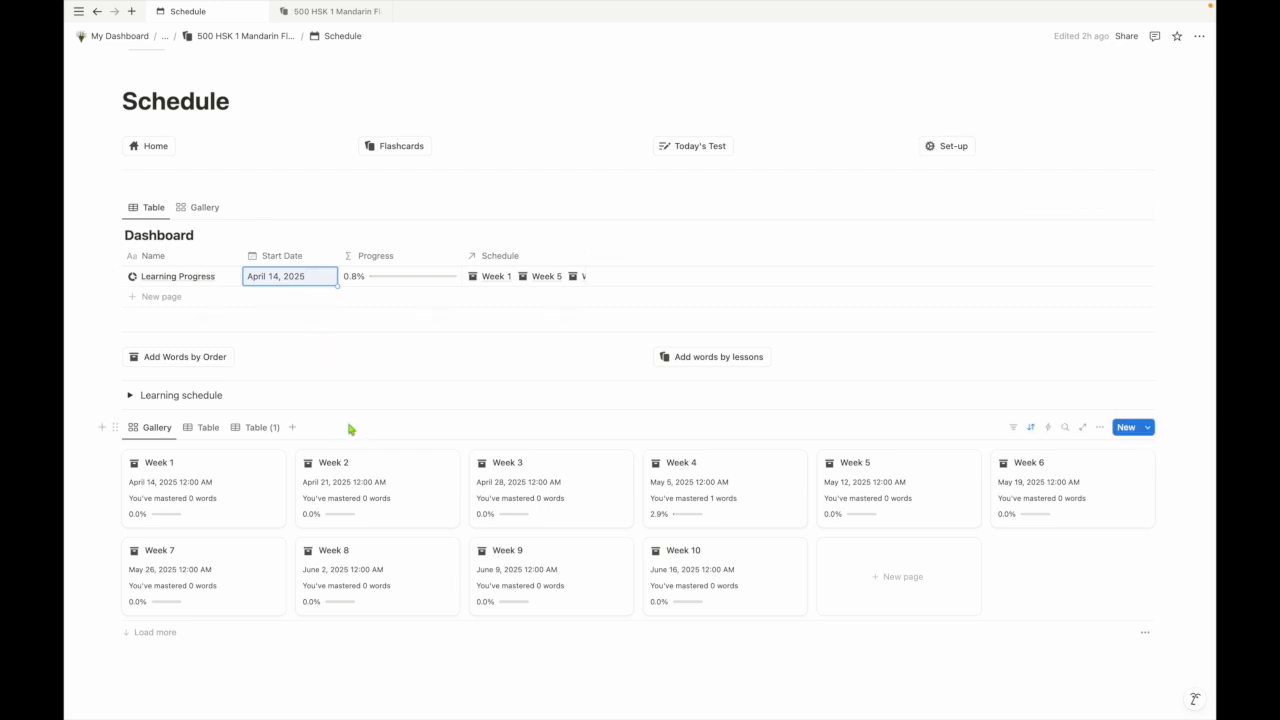
Step: Switch the weekly schedule to its Table view and look over the planned weeks
scroll(349, 428, "down", 1)
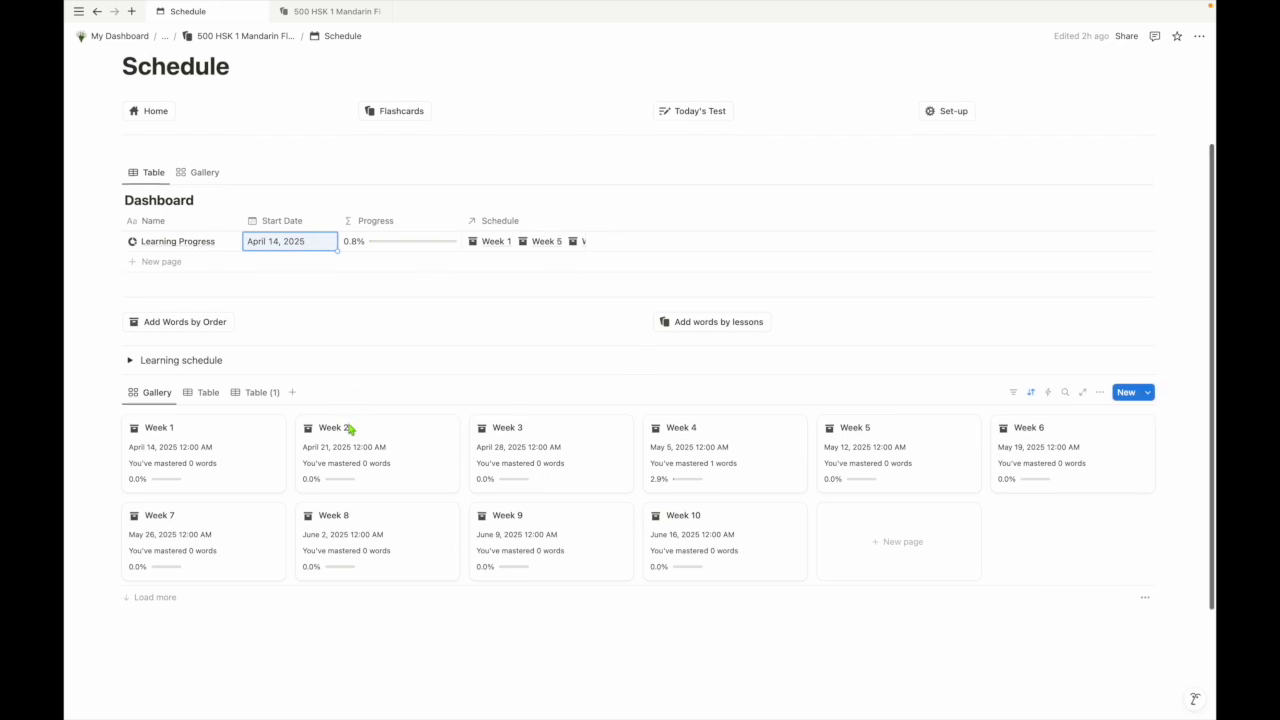
scroll(349, 428, "down", 2)
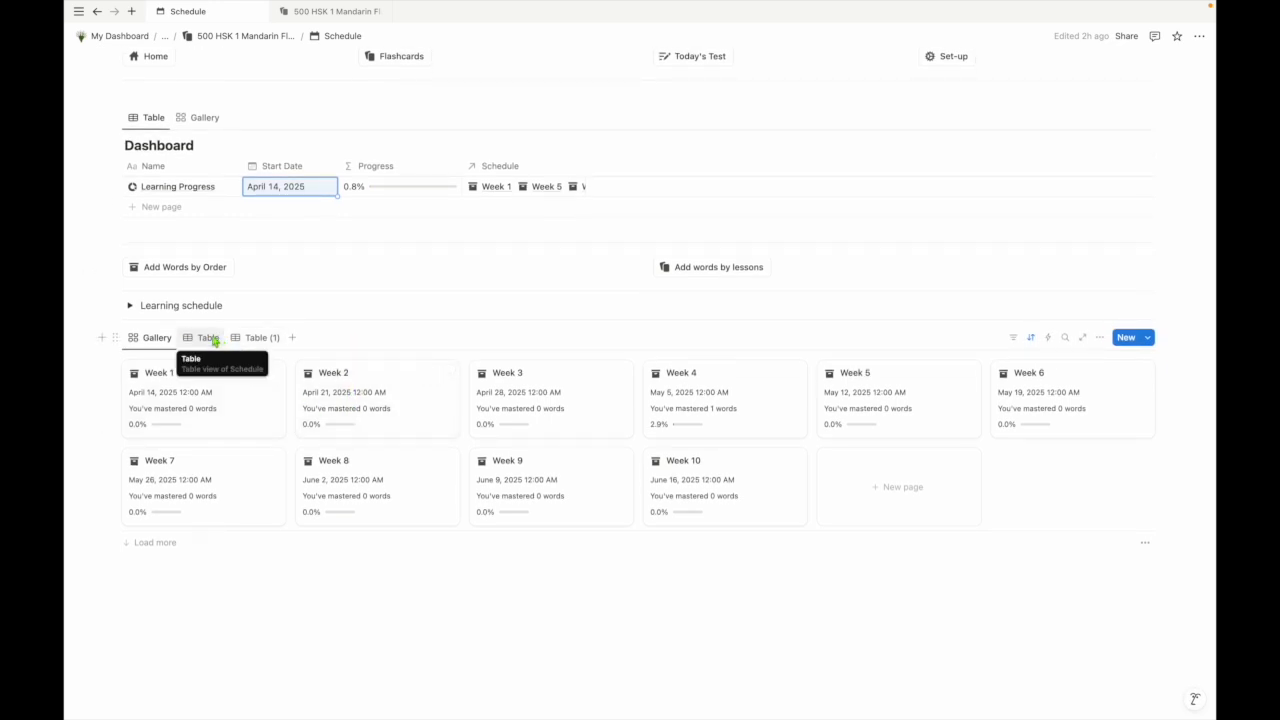
left_click(217, 339)
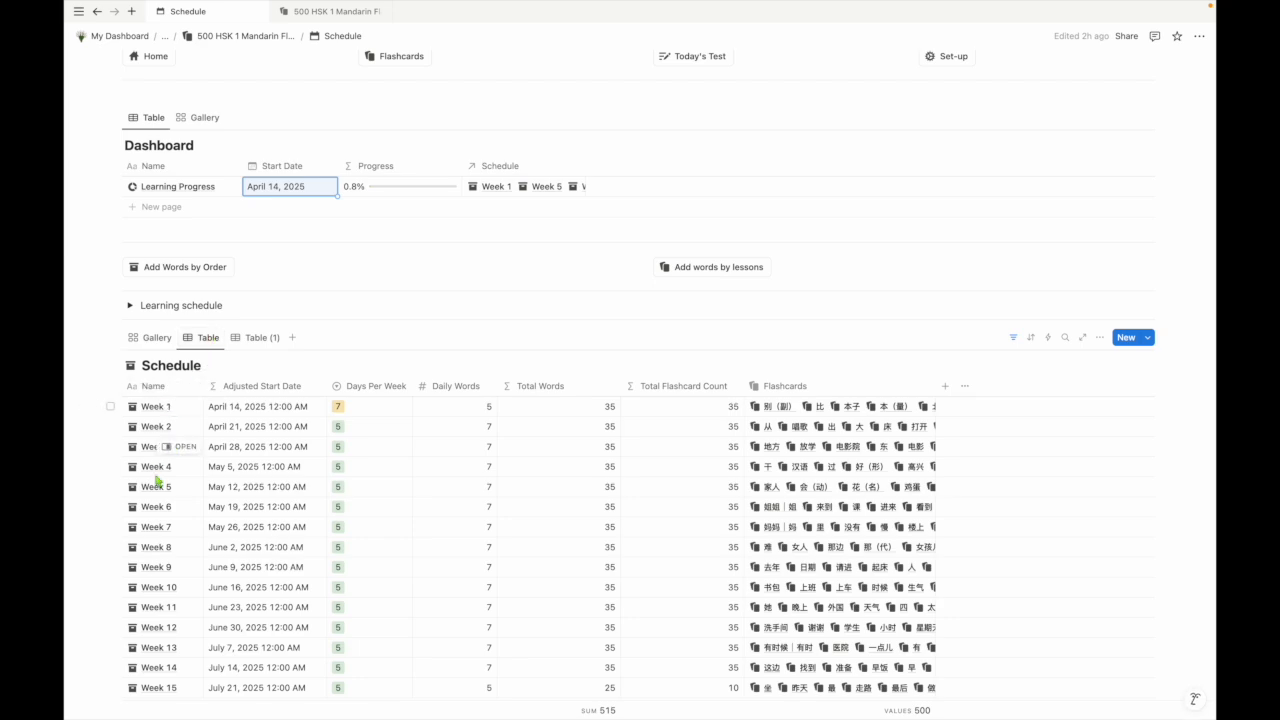
scroll(240, 420, "down", 2)
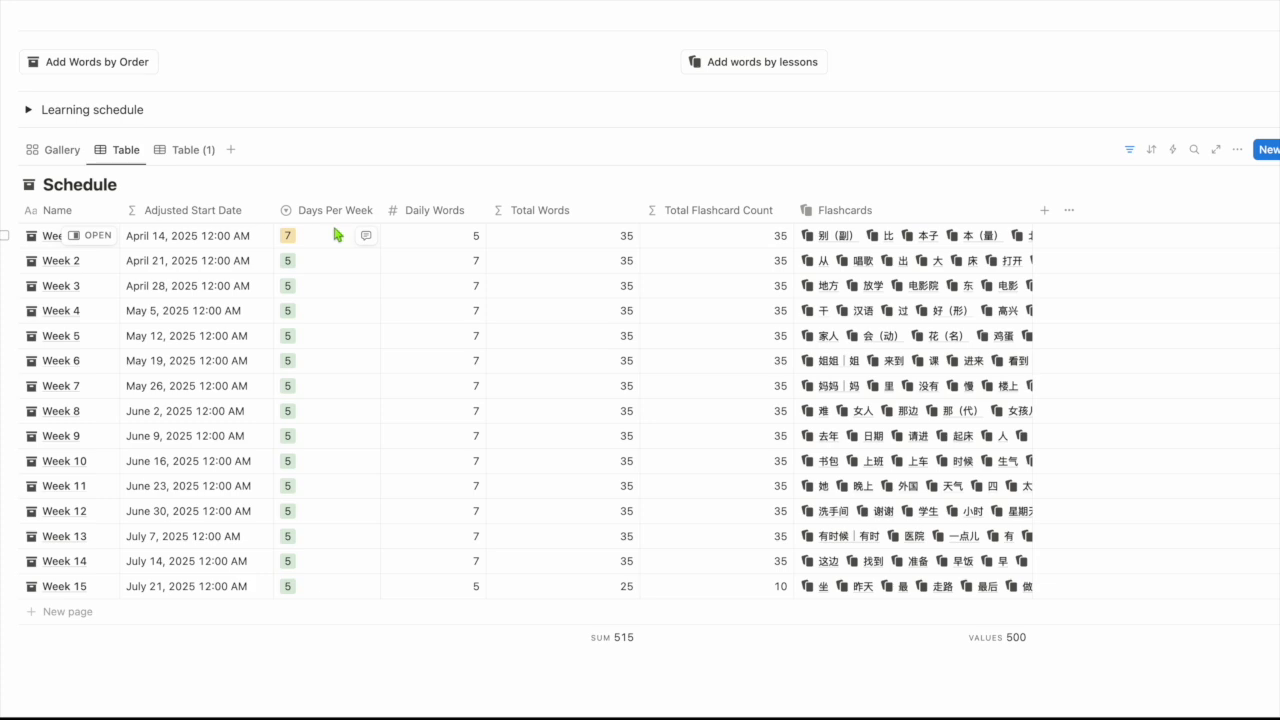
Step: View the Days Per Week options for Week 1 in the schedule table
left_click(334, 230)
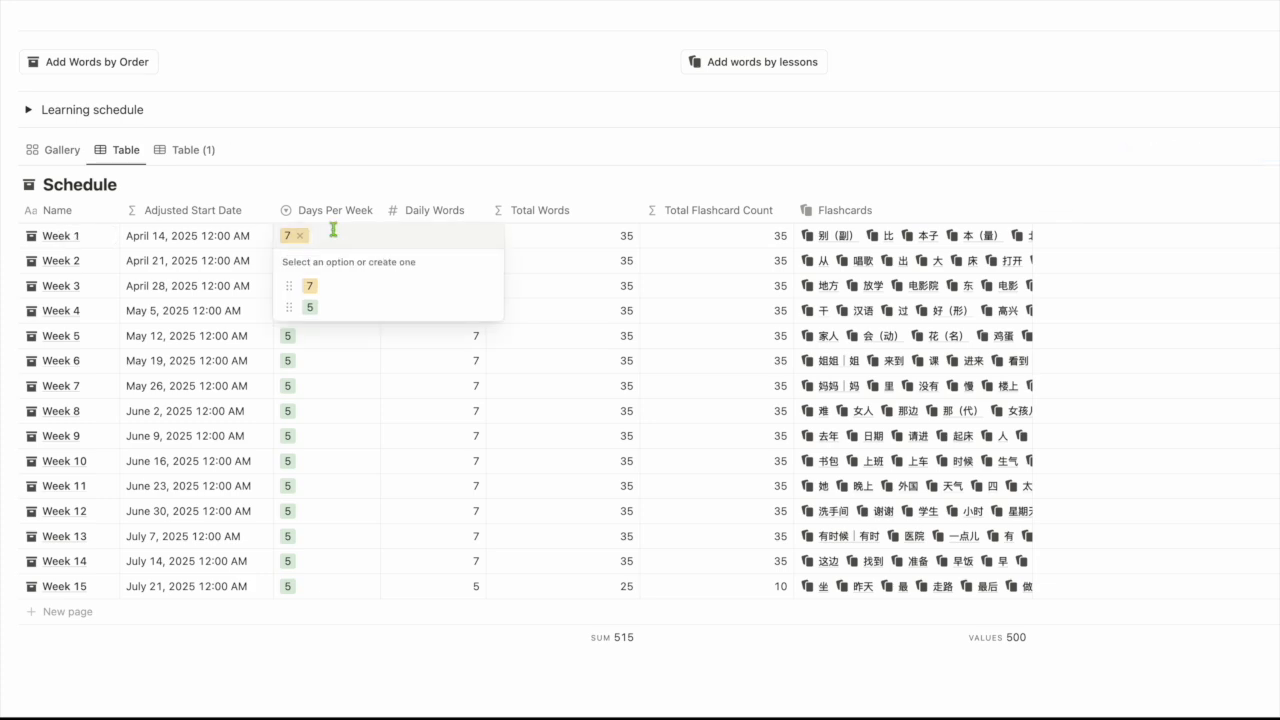
key("Escape")
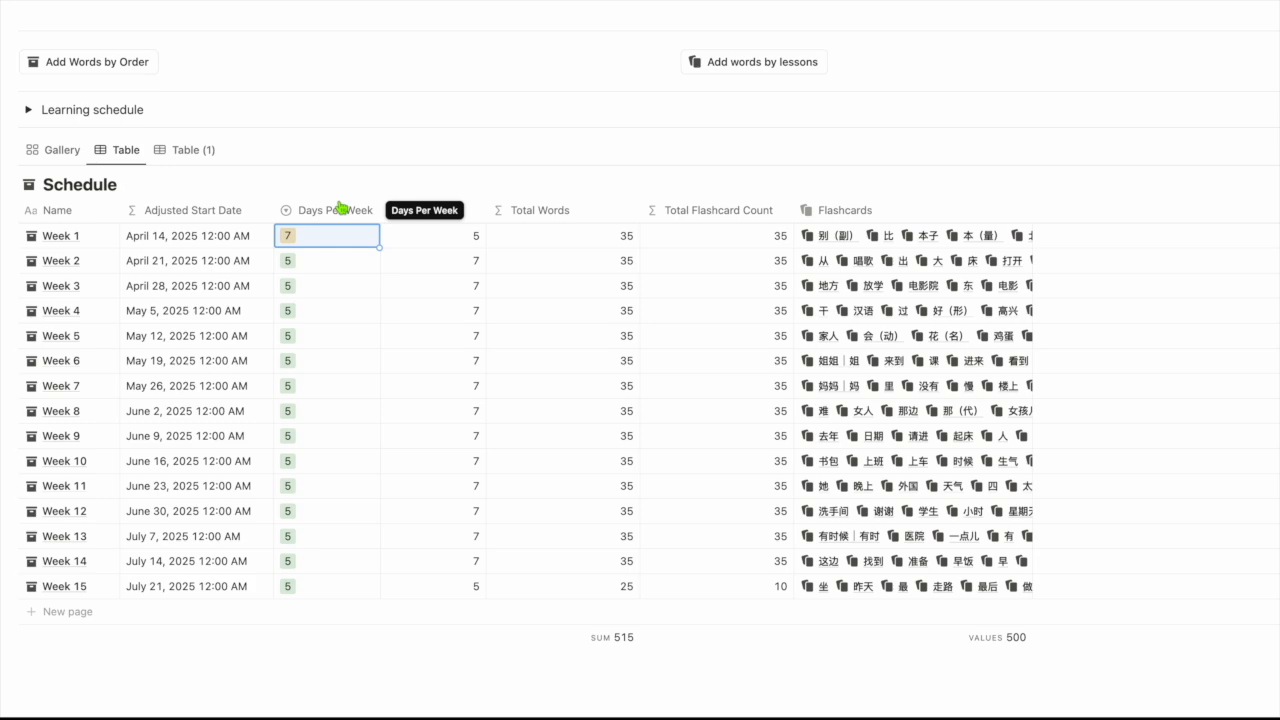
left_click(320, 238)
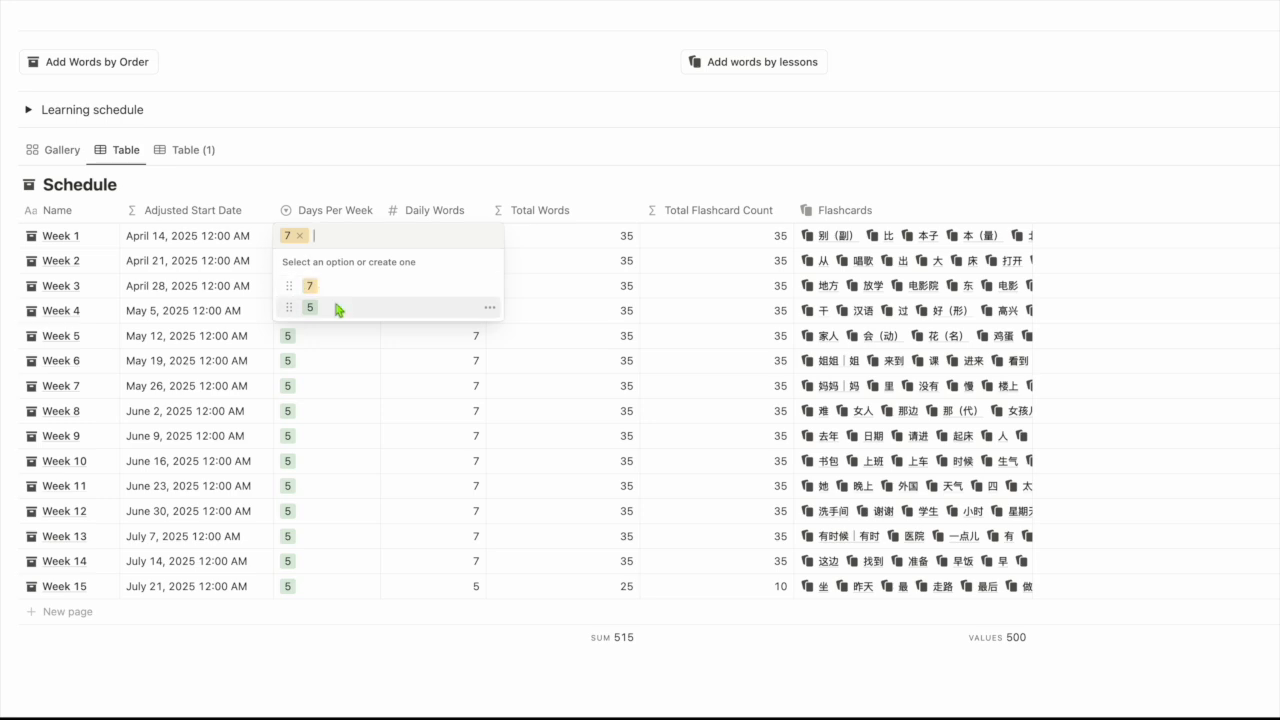
left_click(360, 190)
left_click(309, 240)
left_click(352, 186)
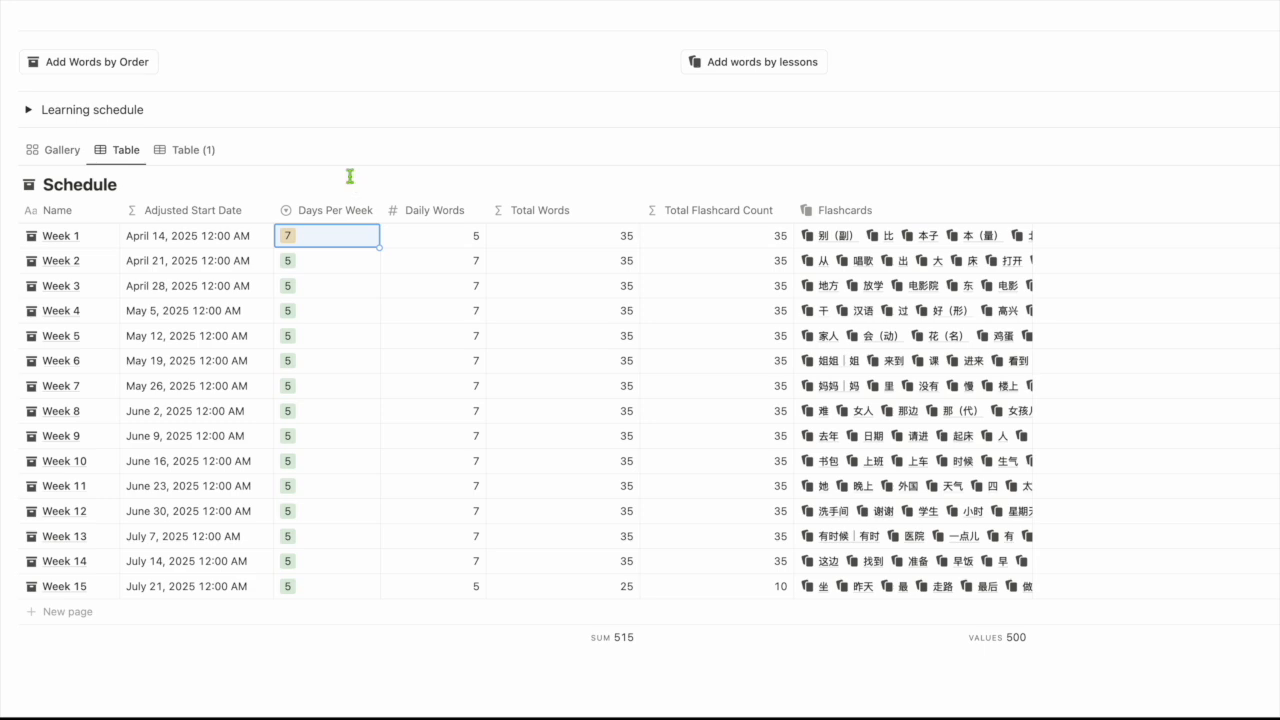
Step: Open Week 1's Daily Words value and return the weekly schedule to its Gallery view
left_click(434, 234)
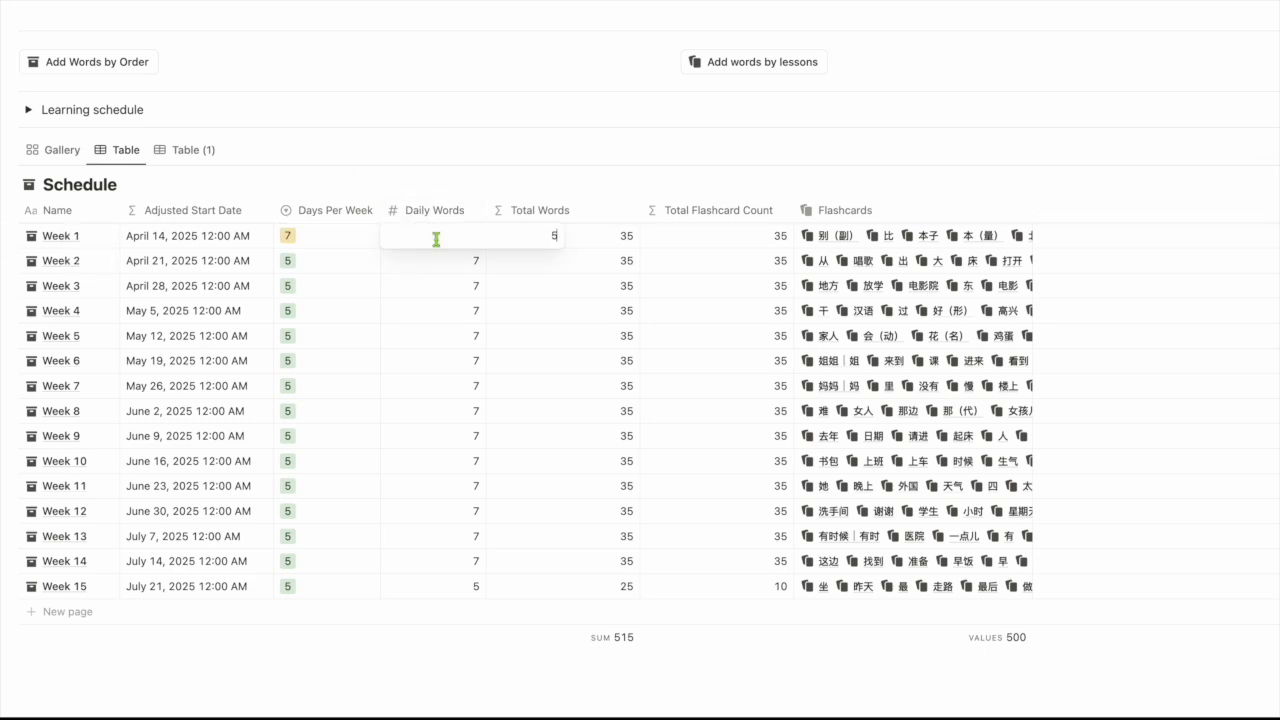
key("Escape")
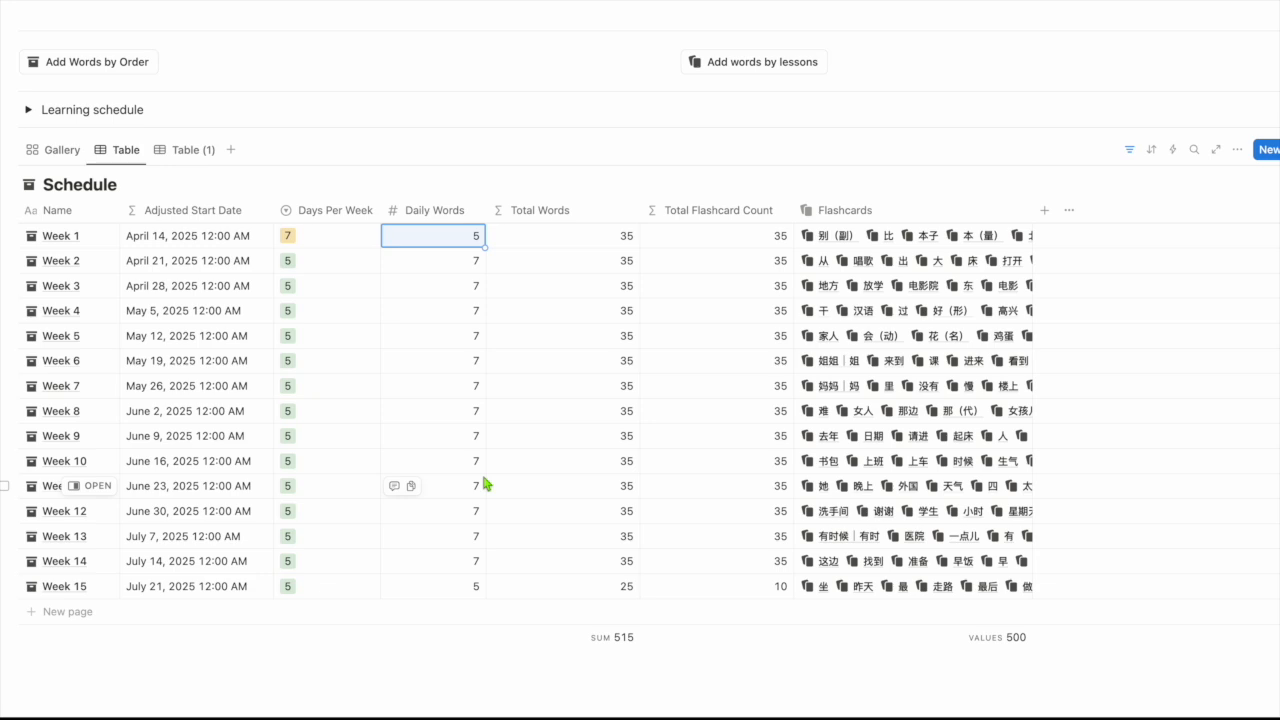
left_click(61, 151)
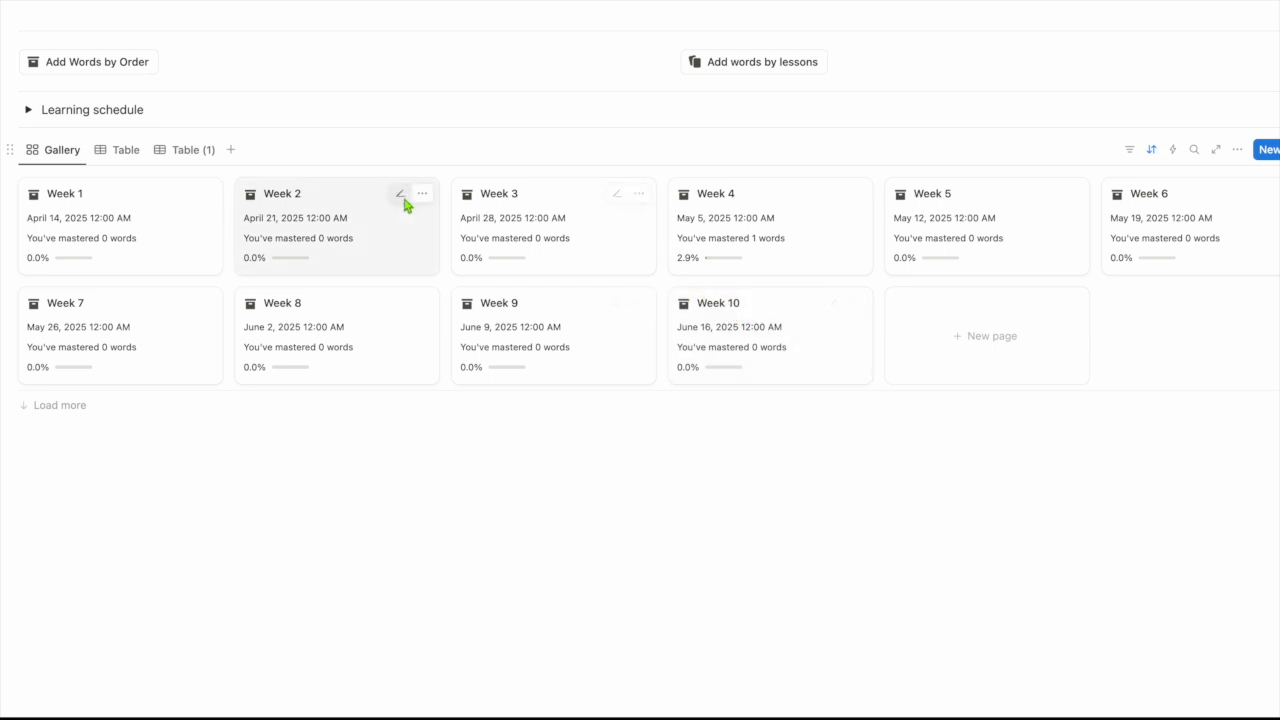
Step: Switch the weekly schedule to its Table view and view the formula behind Week 1's Adjusted Start Date
left_click(128, 151)
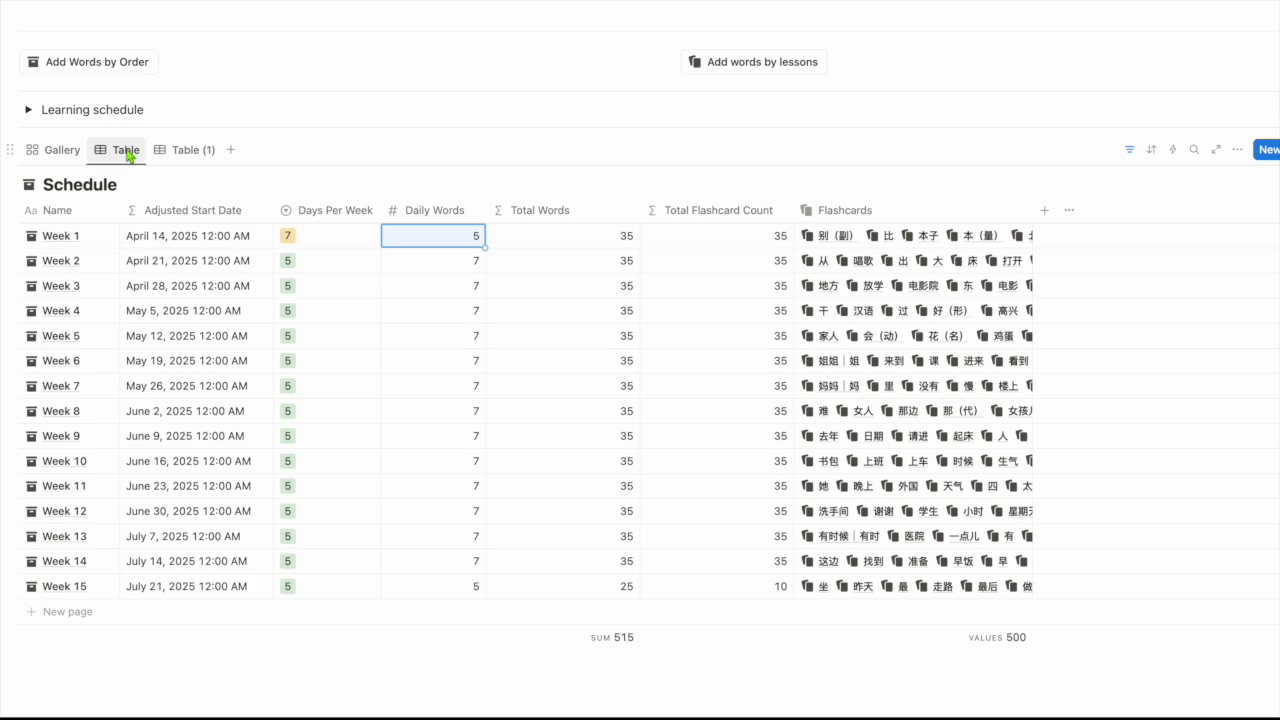
left_click(189, 238)
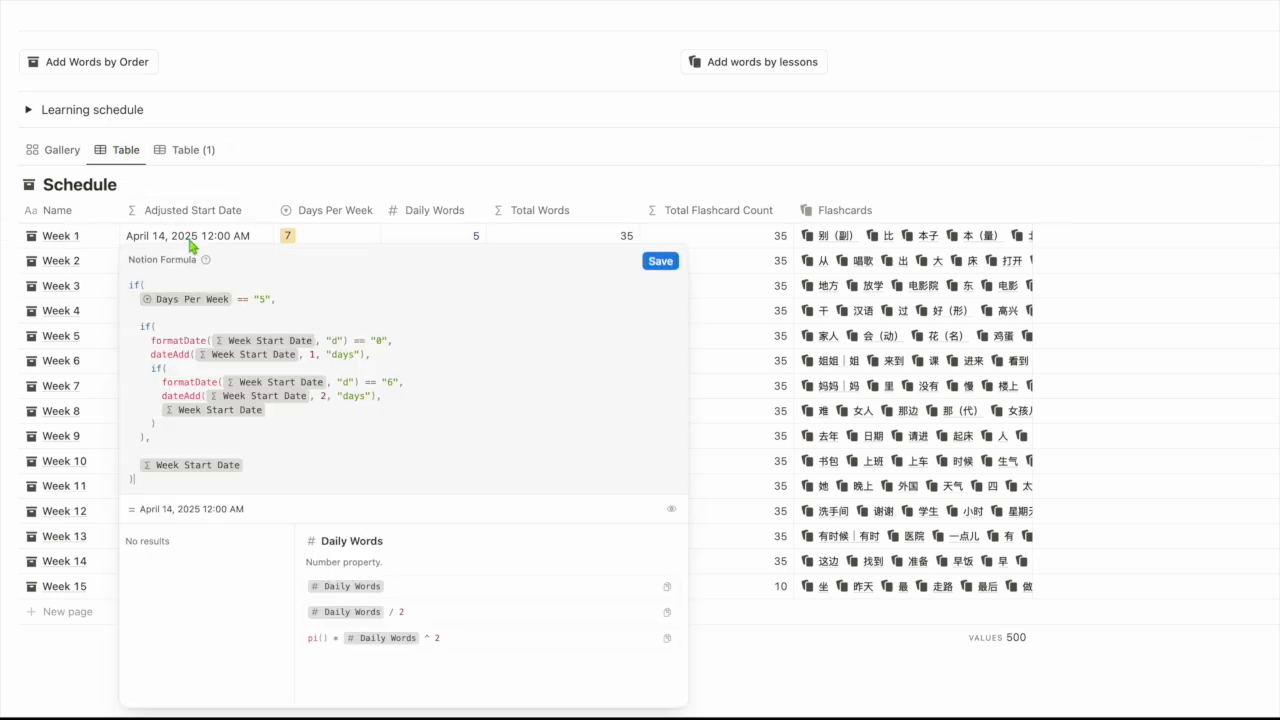
left_click(189, 186)
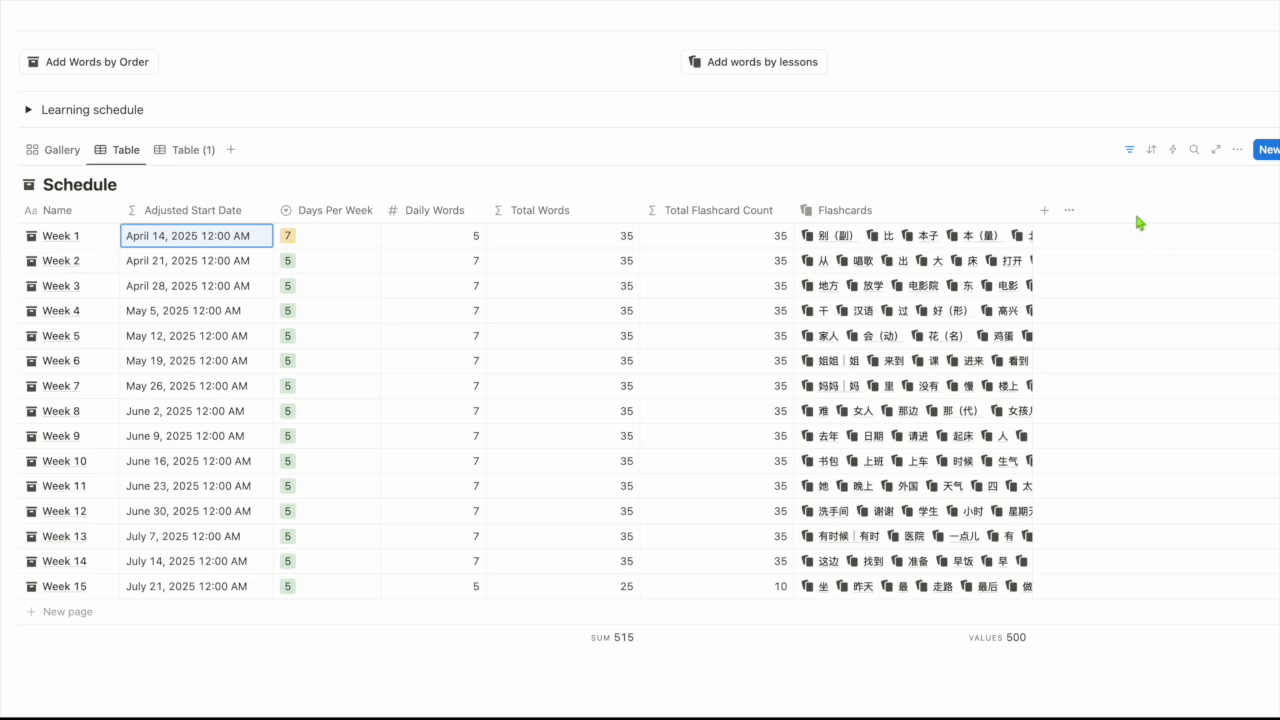
Step: Show the hidden Week Start Date property in the schedule table and view its formula
left_click(1070, 211)
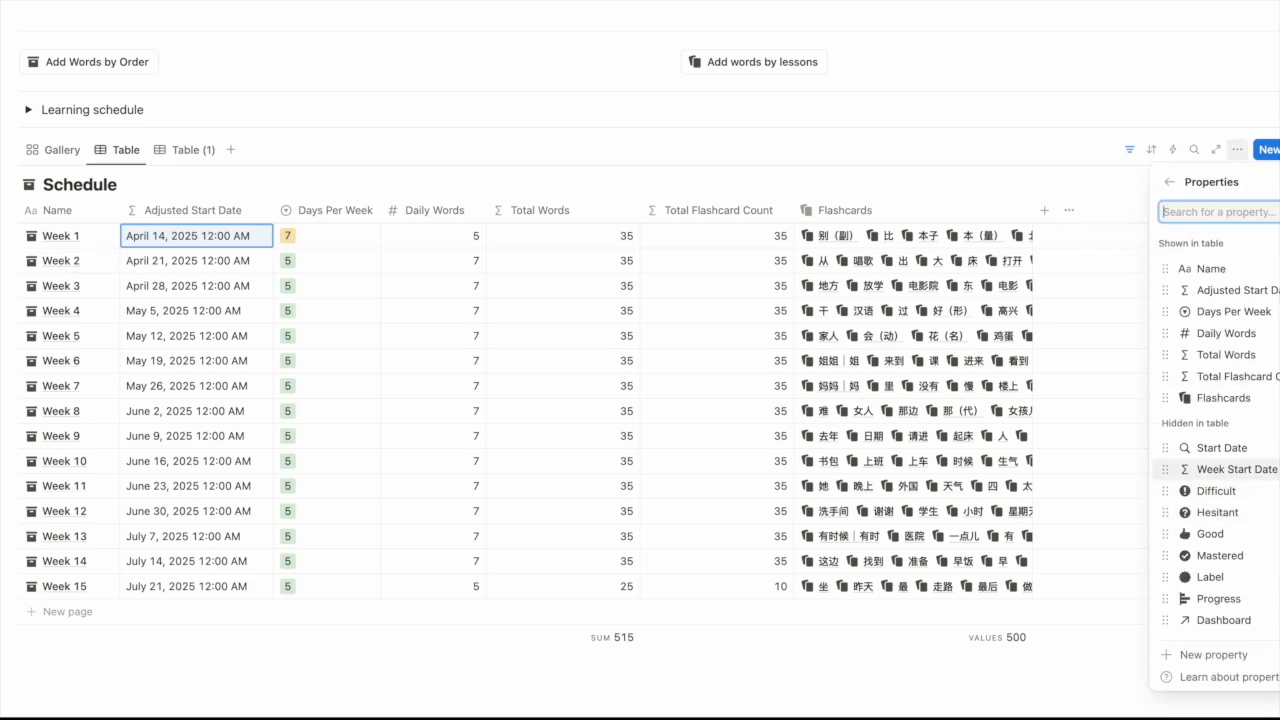
left_click(1274, 469)
left_click(1098, 166)
left_click(1117, 244)
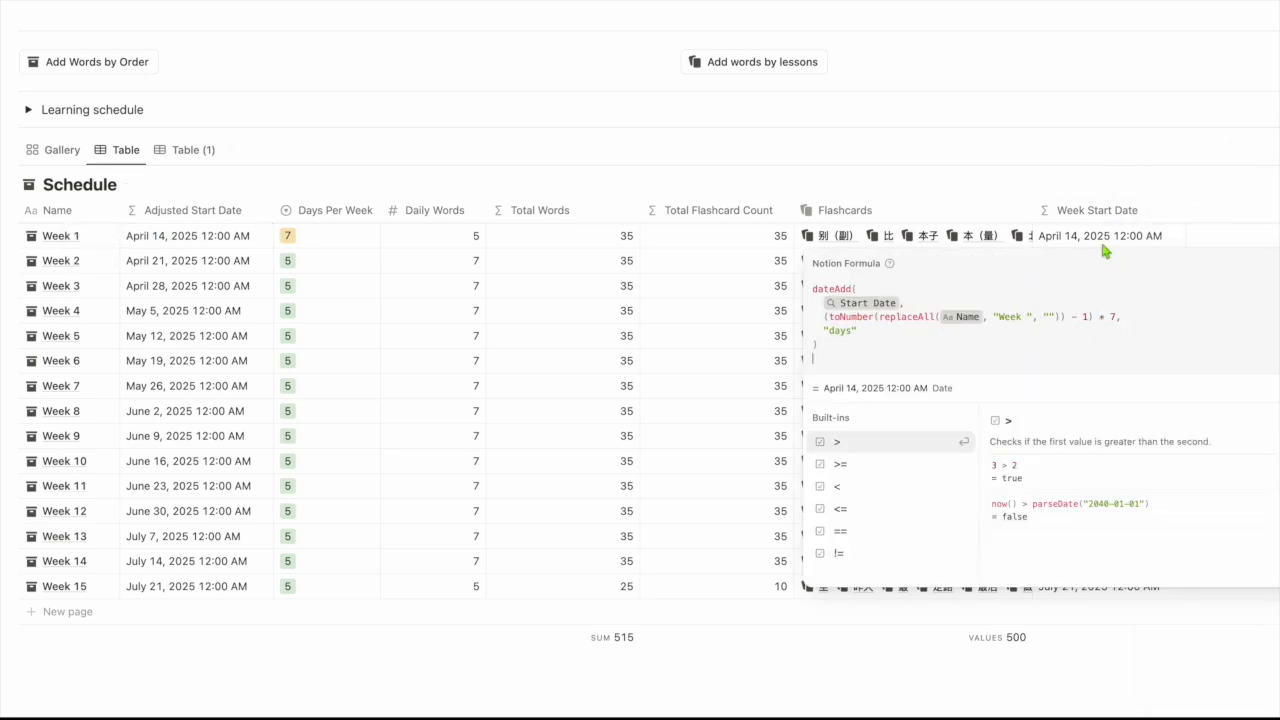
key("Escape")
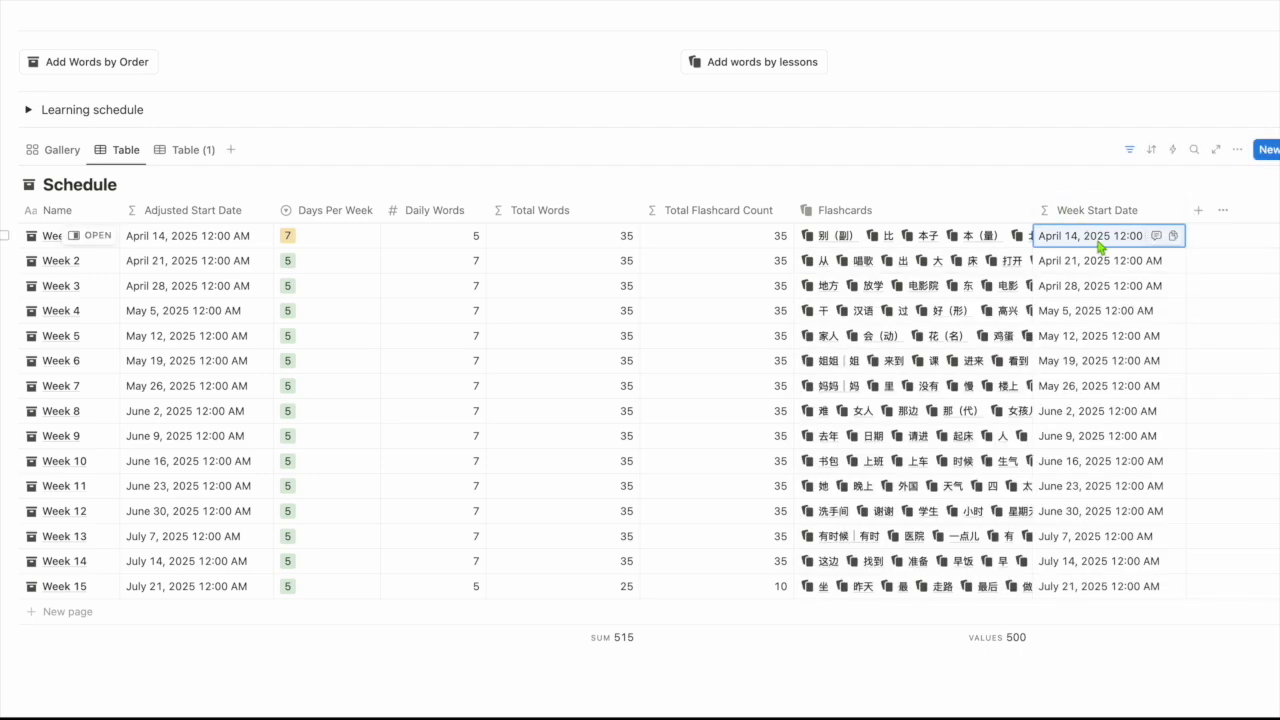
Step: Remove the number from Week 1's name and restore the name to "Week 1"
left_click(44, 236)
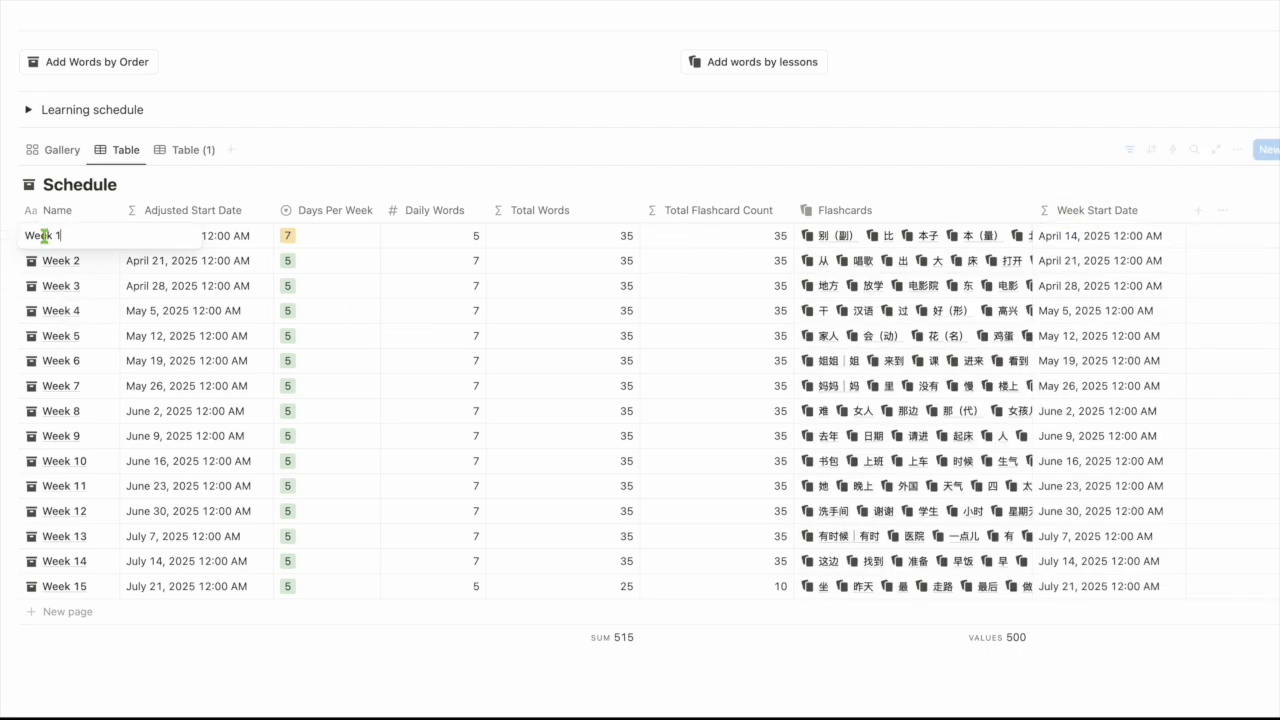
key("BackSpace")
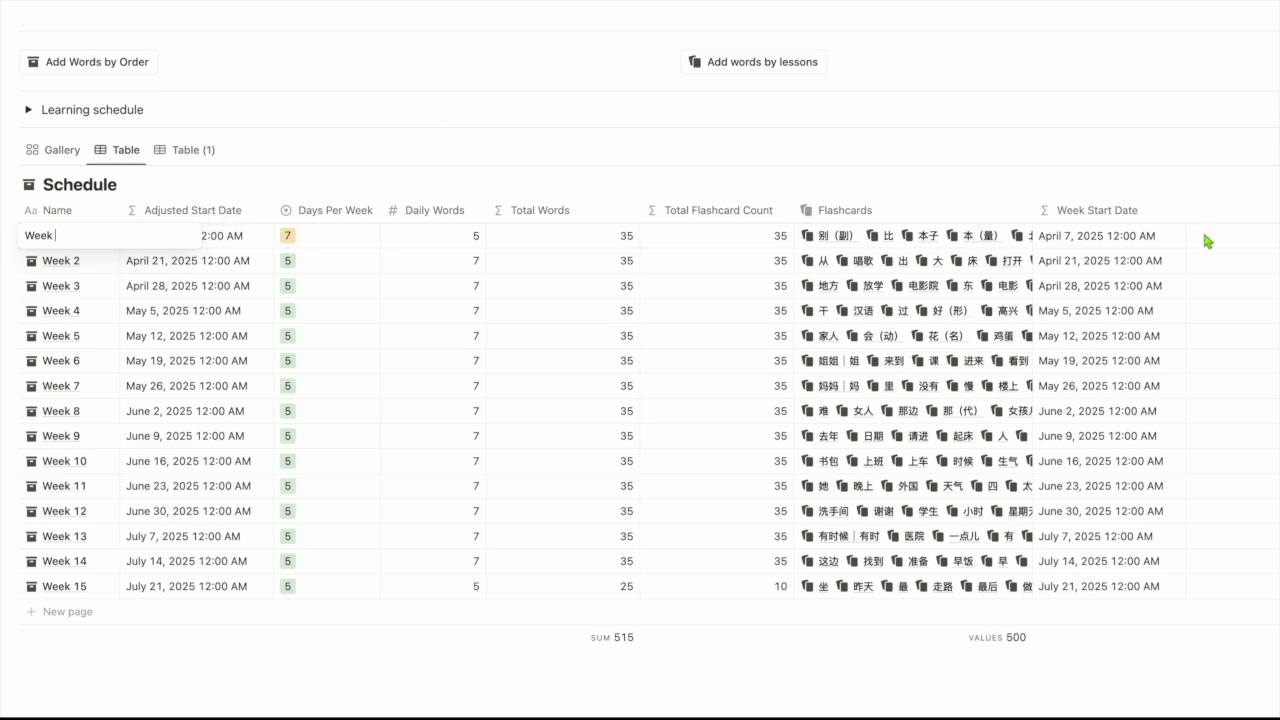
type("1")
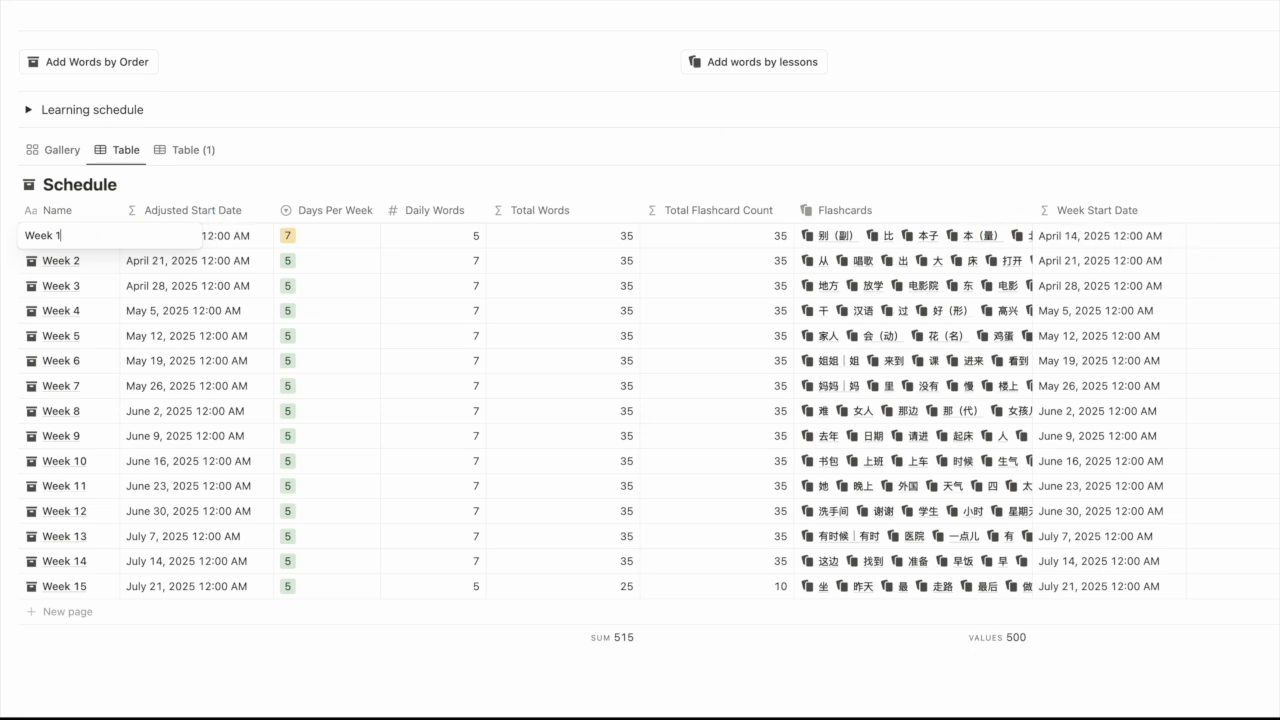
key("Escape")
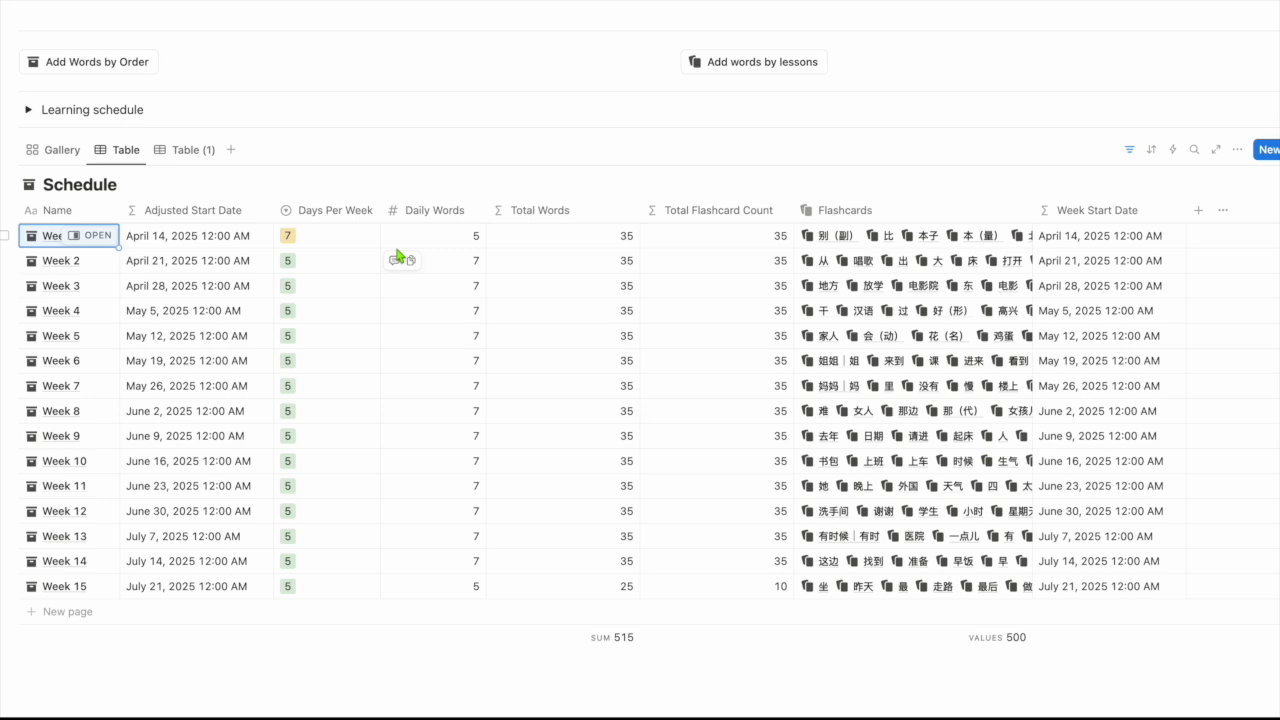
Step: Remove the number from Week 2's name and restore the name to "Week 2"
left_click(57, 260)
key("BackSpace")
type("2")
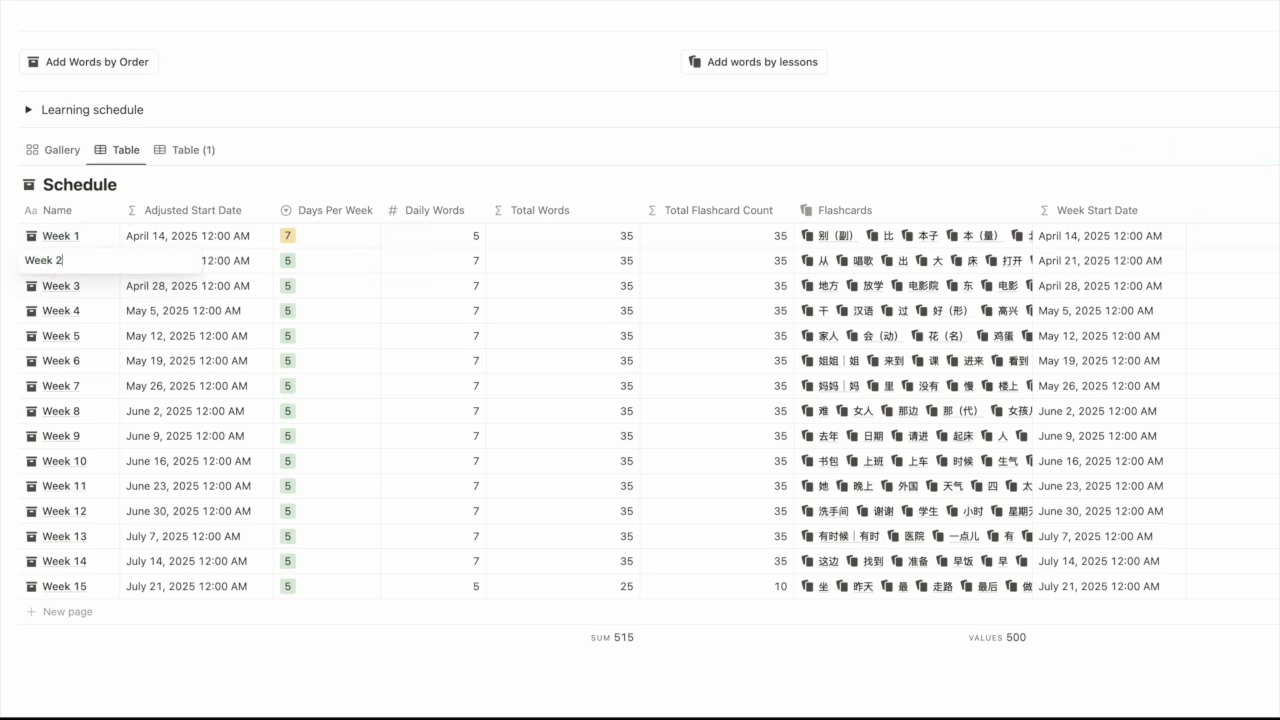
key("BackSpace")
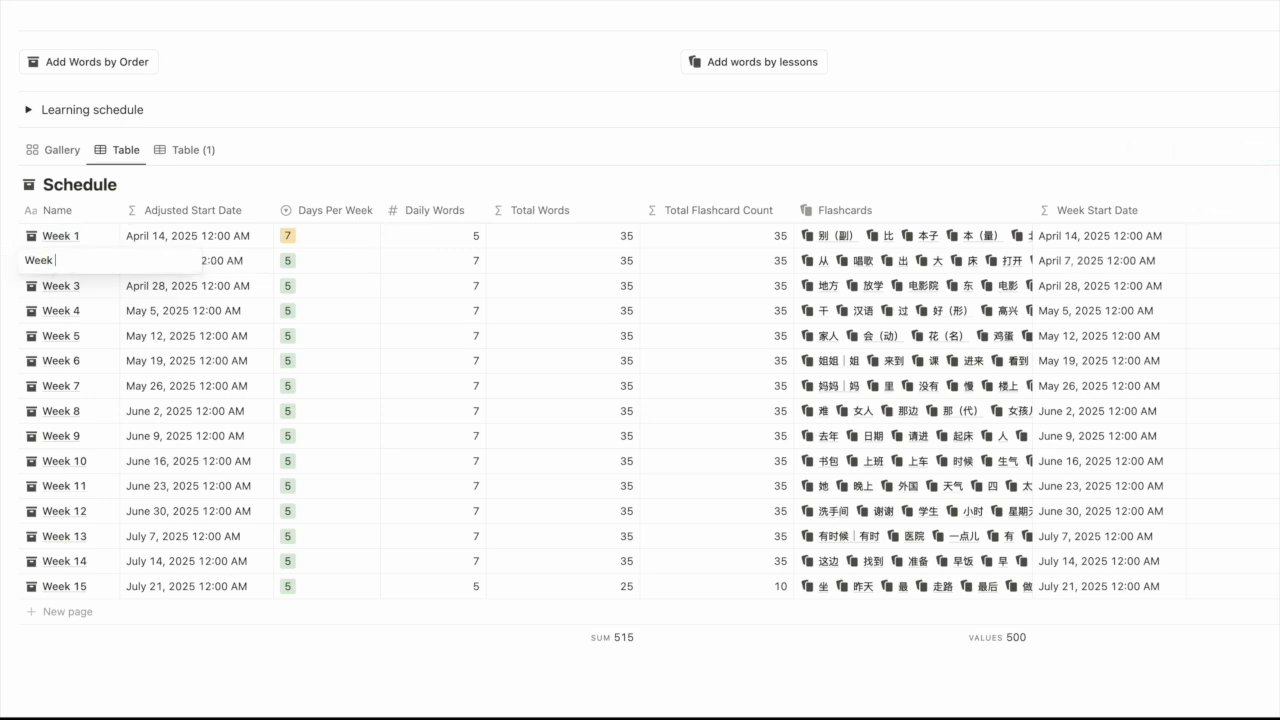
type("2")
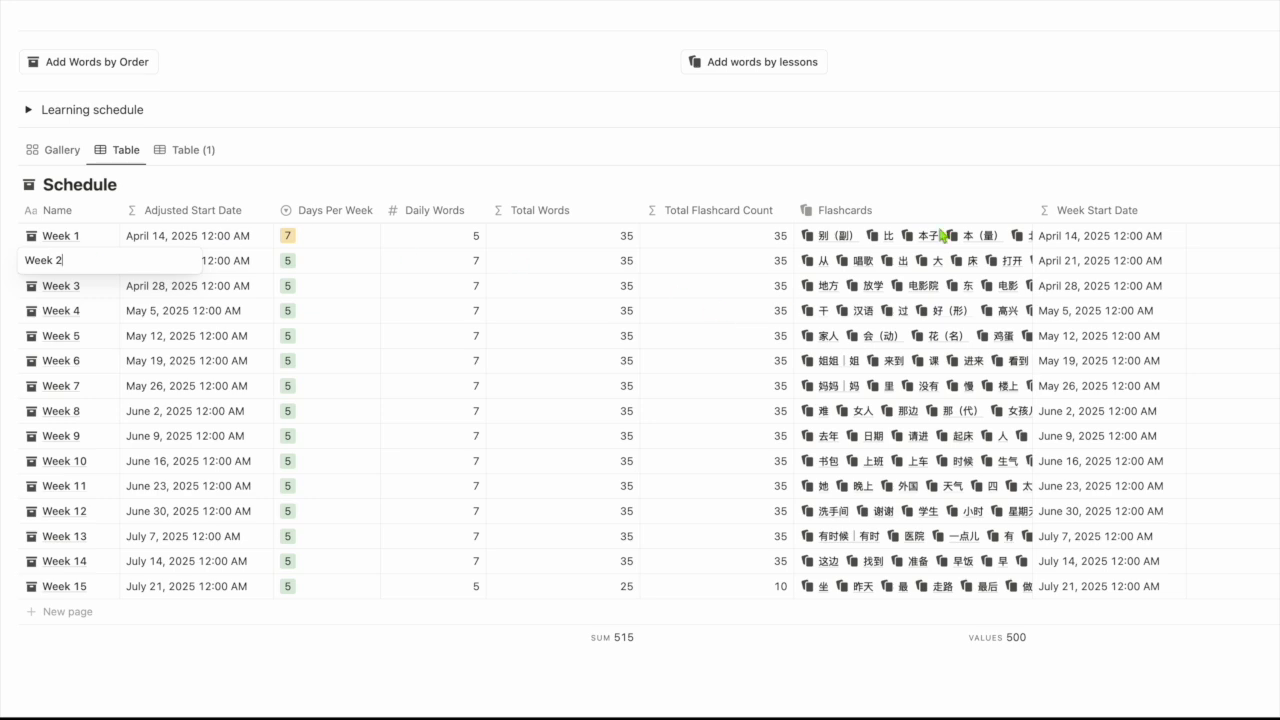
key("Escape")
Step: Delete the word "Week" from Week 1's name, leaving only the number, and undo the deletion
left_click(1089, 214)
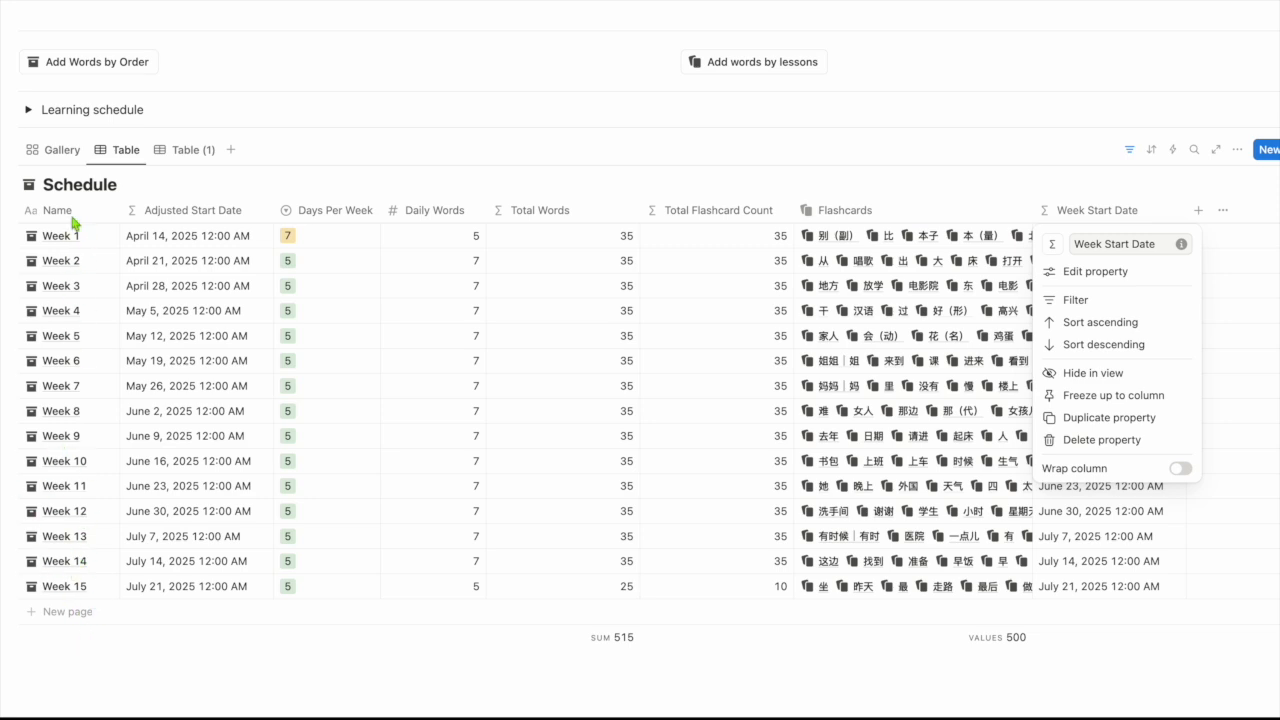
left_click(66, 250)
left_click(61, 235)
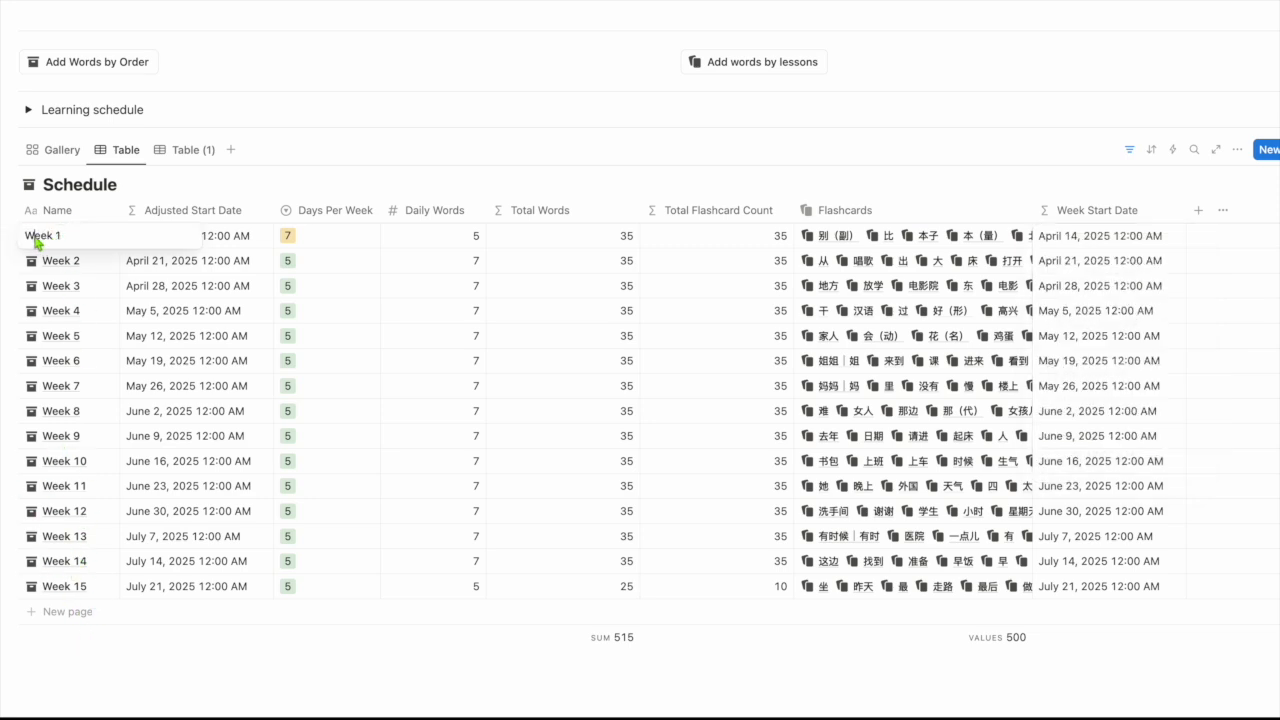
double_click(37, 240)
key("BackSpace")
key("Escape")
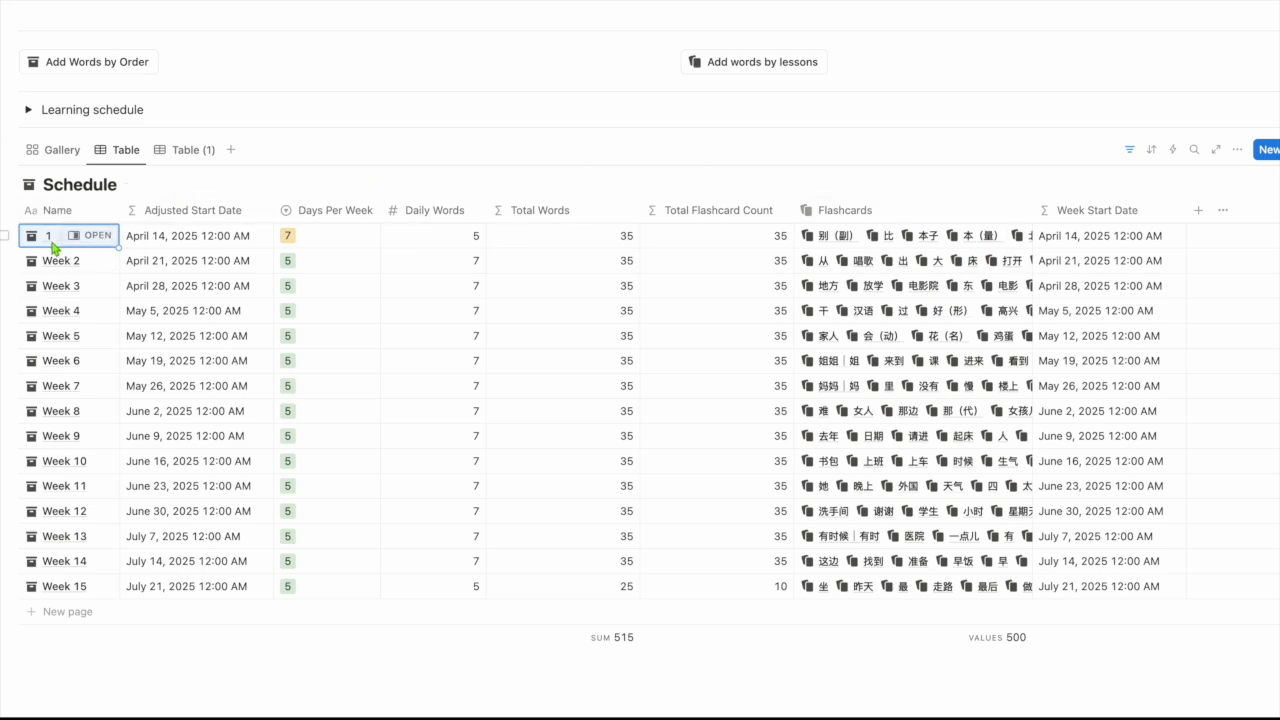
key("ctrl+z")
Step: Hide the Week Start Date column in the schedule table and return to the Gallery view
left_click(1143, 212)
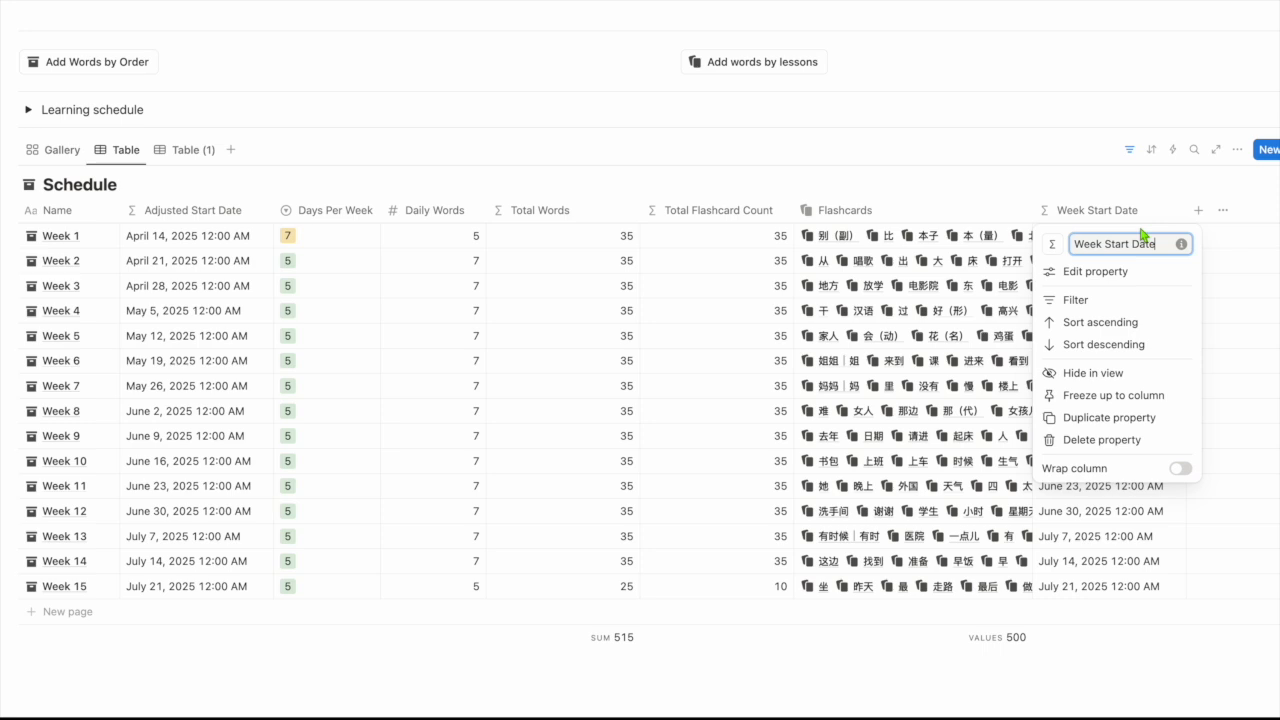
left_click(1115, 374)
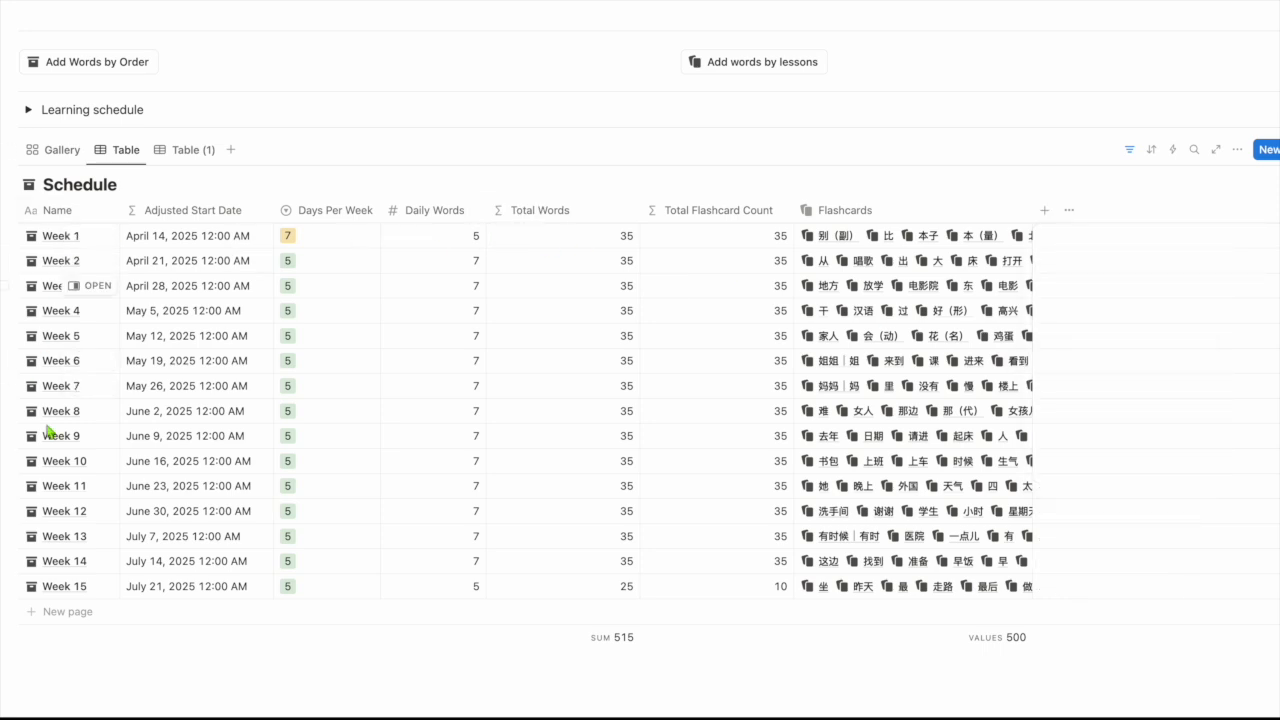
left_click(66, 155)
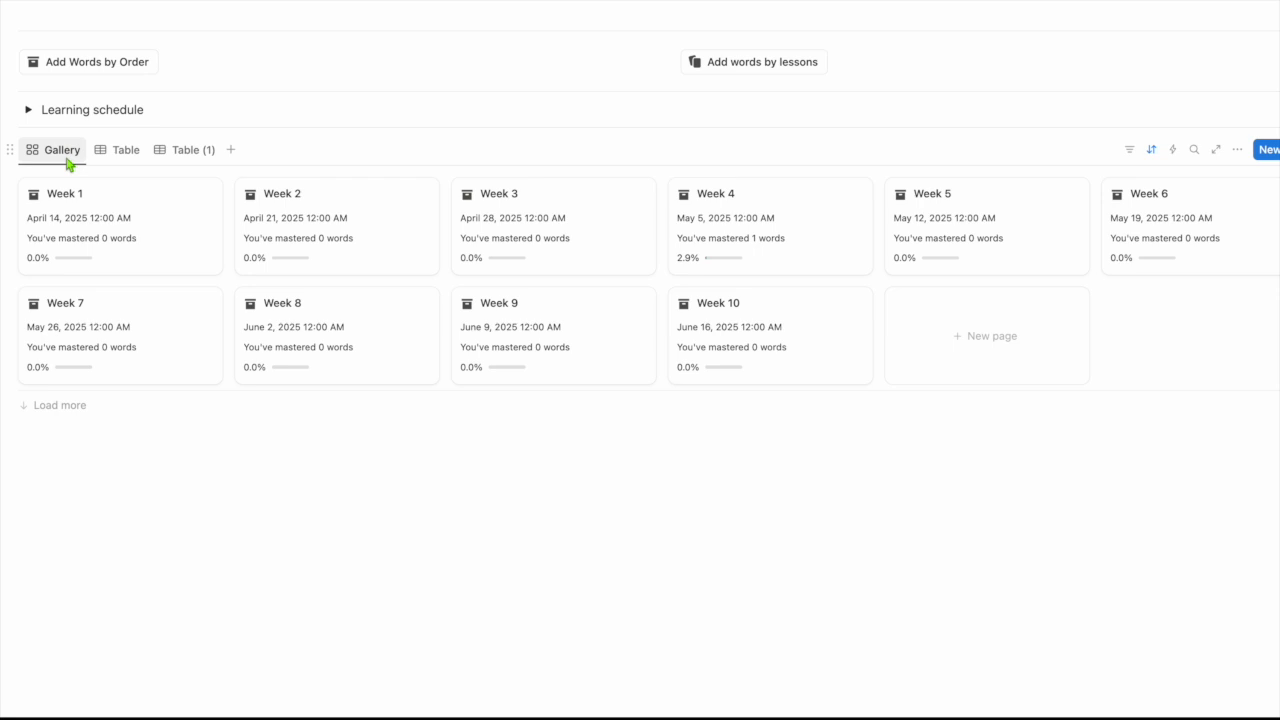
Step: Start a text note reading "500," in the empty area below the weekly gallery
left_click(127, 528)
type("500")
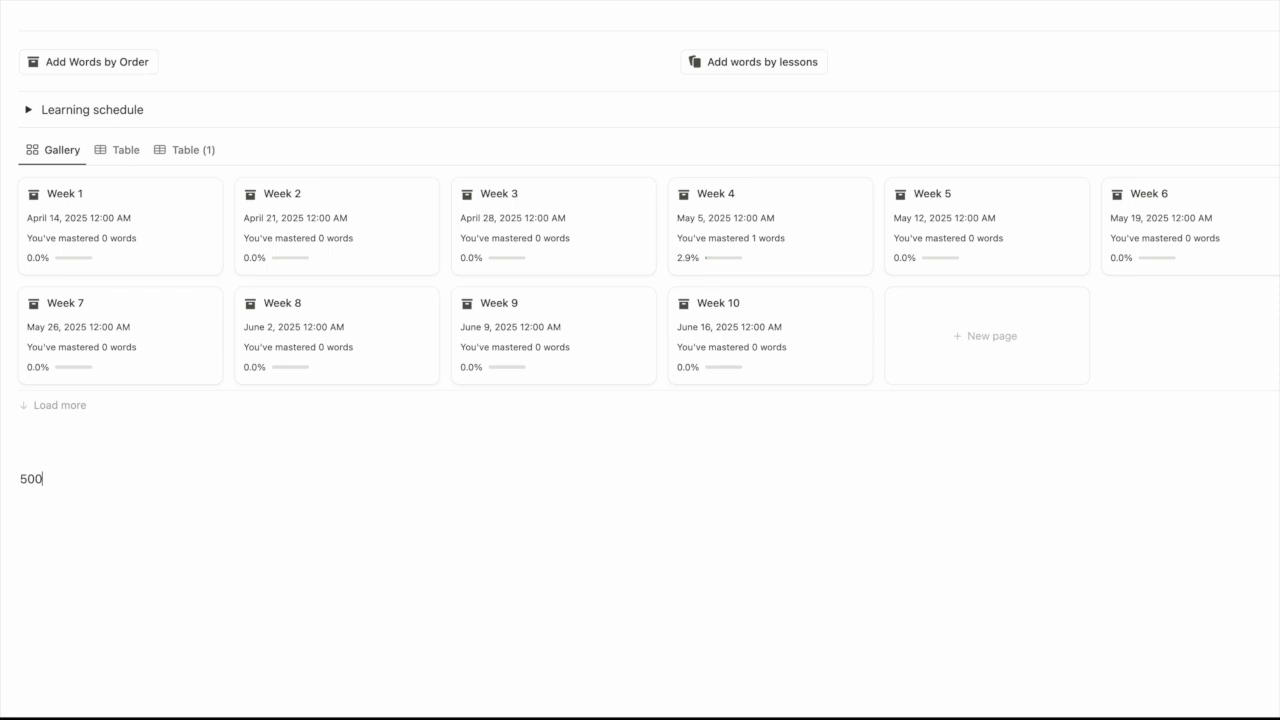
type(",")
double_click(28, 480)
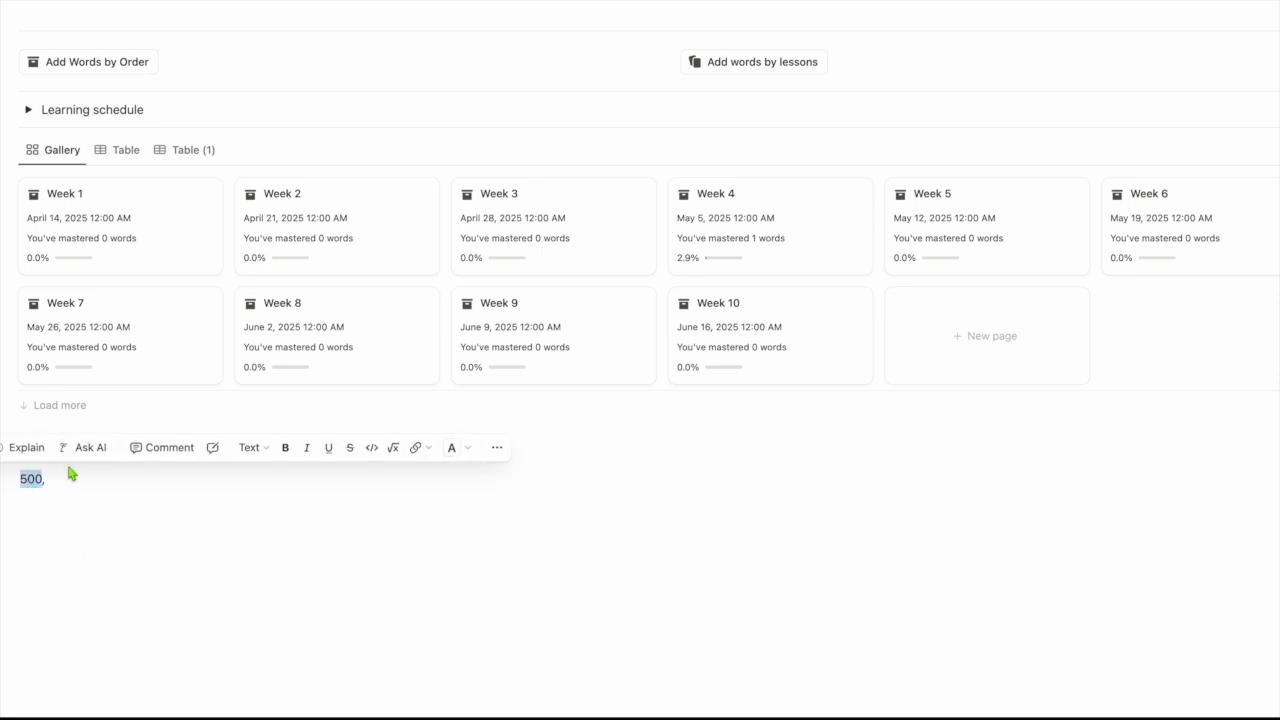
left_click(71, 473)
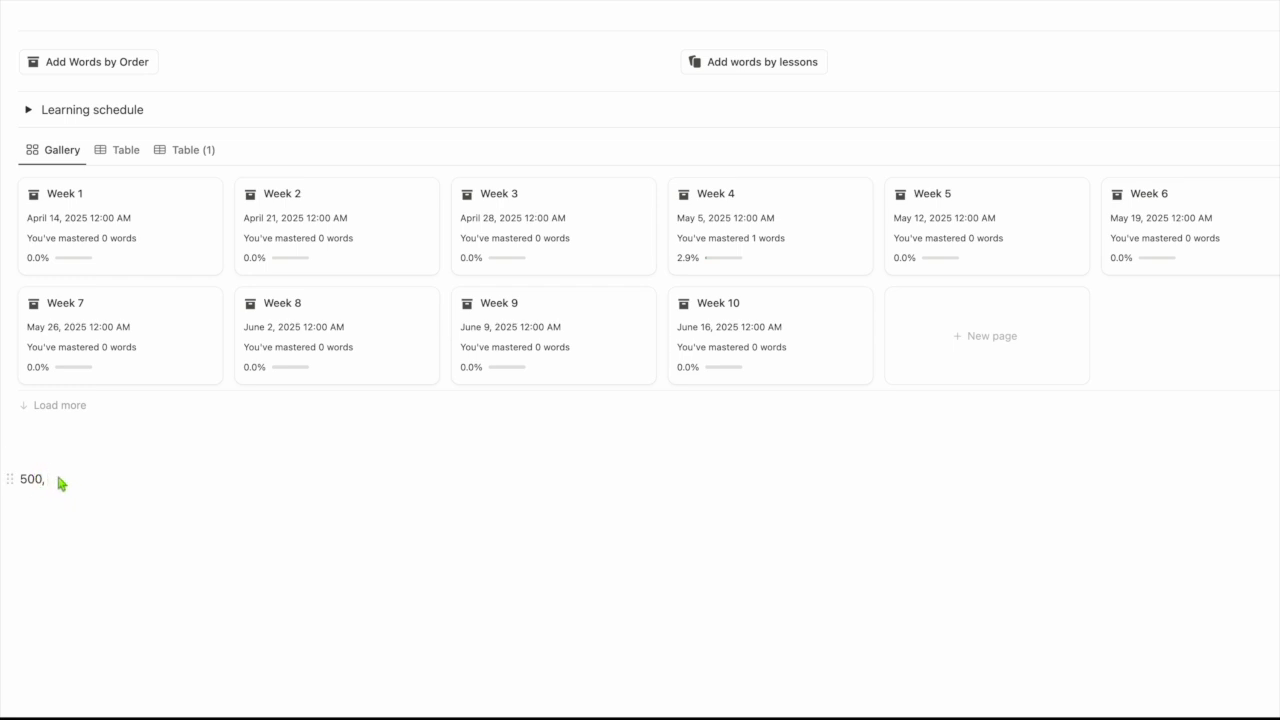
Step: List the numbers 1, 2, 5, 10, 20 and 25 after 500 in the note, and erase the list
type("1, 2, 4")
key("BackSpace")
key("BackSpace")
type("5, 10, 10,")
key("BackSpace")
key("BackSpace")
key("BackSpace")
type("2")
type("0, 25")
type(",")
key("BackSpace")
key("BackSpace")
key("BackSpace")
key("BackSpace")
key("BackSpace")
key("BackSpace")
key("BackSpace")
key("BackSpace")
key("BackSpace")
key("BackSpace")
key("BackSpace")
key("BackSpace")
key("BackSpace")
key("BackSpace")
key("BackSpace")
key("BackSpace")
key("BackSpace")
key("BackSpace")
key("BackSpace")
key("BackSpace")
Step: Complete the note below the gallery so it reads "500, 10 weeks, 50 words."
type("10")
key("BackSpace")
key("BackSpace")
type("50 words.")
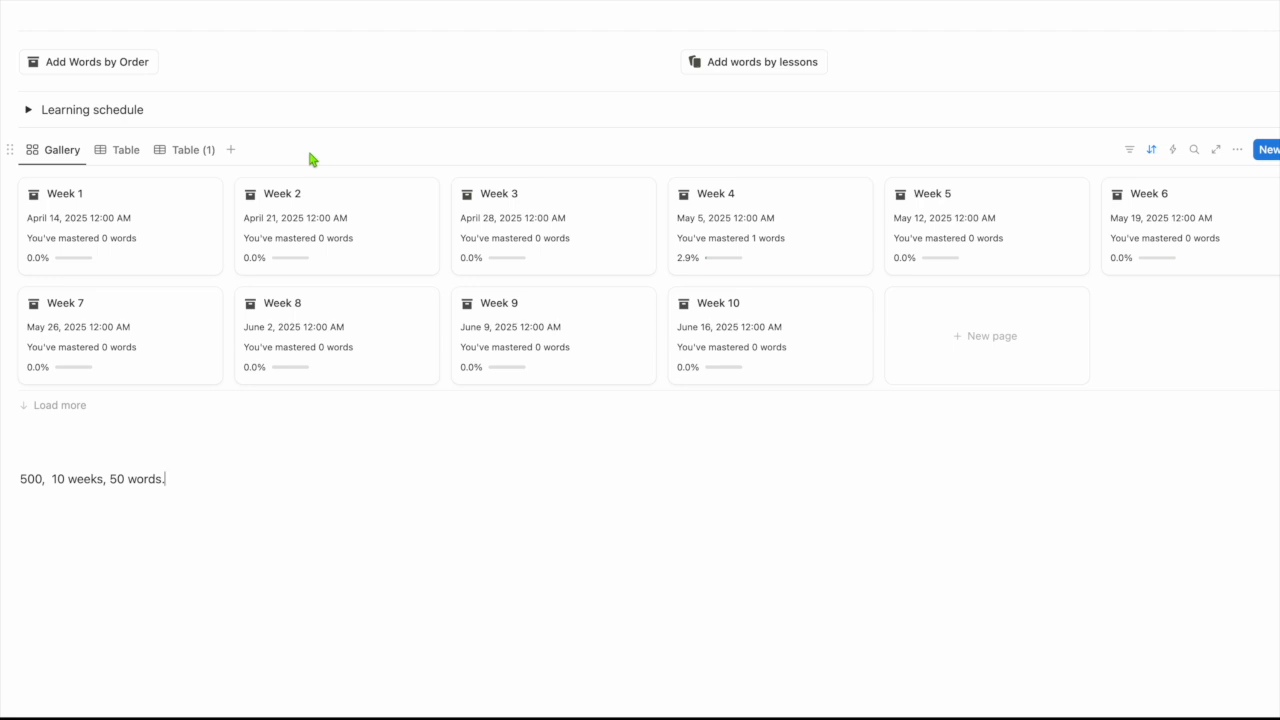
Step: Load the remaining weeks in the gallery and delete Weeks 11 through 15
left_click(68, 484)
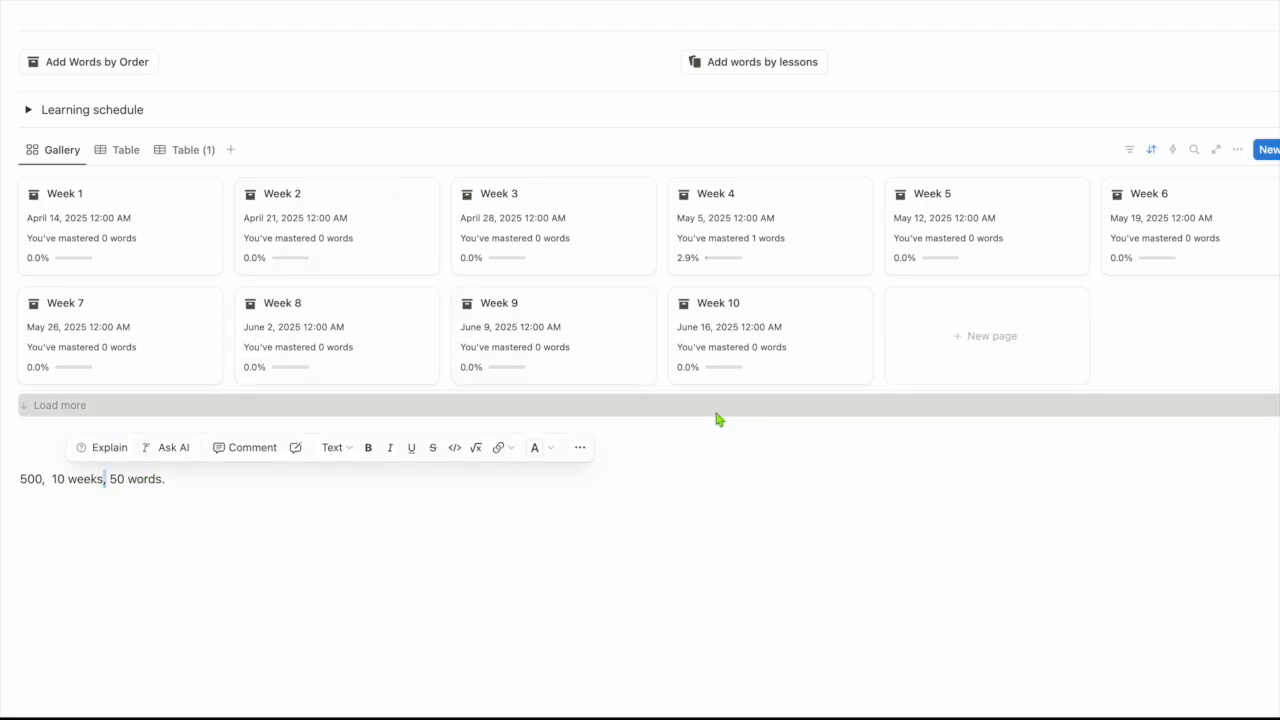
left_click(715, 412)
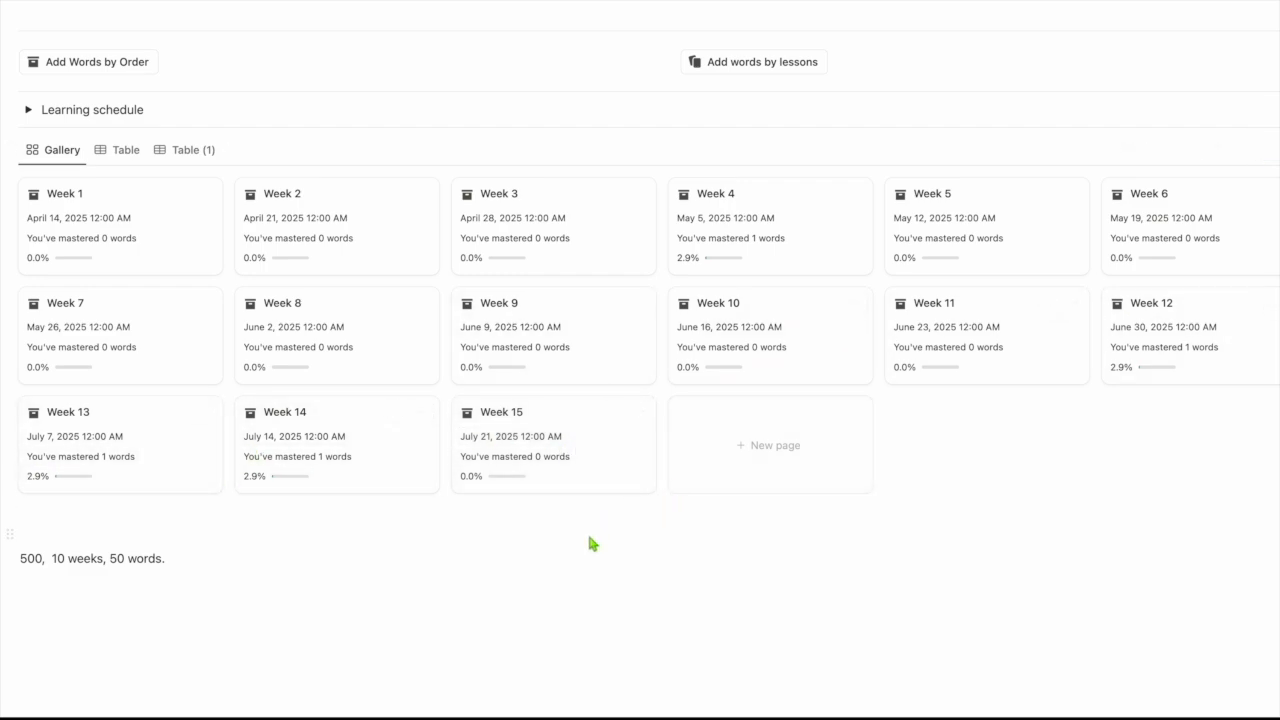
left_click(34, 506)
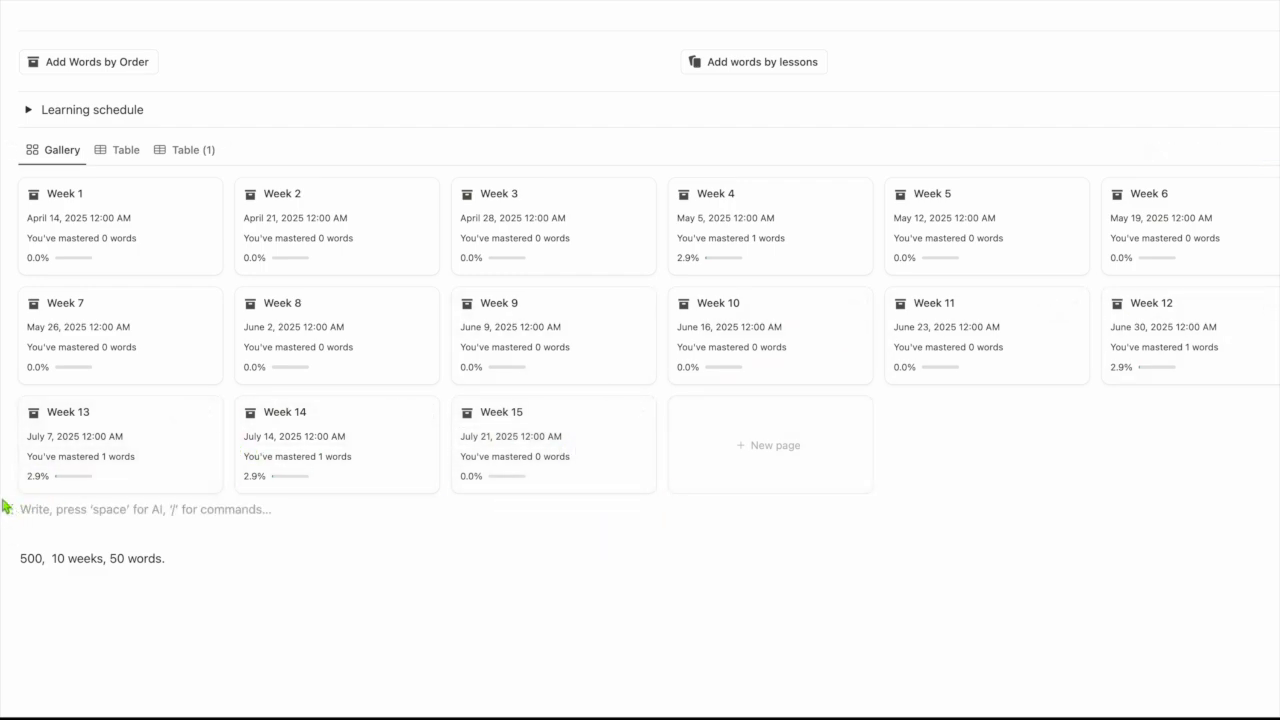
left_click_drag(5, 497, 549, 480)
key("Delete")
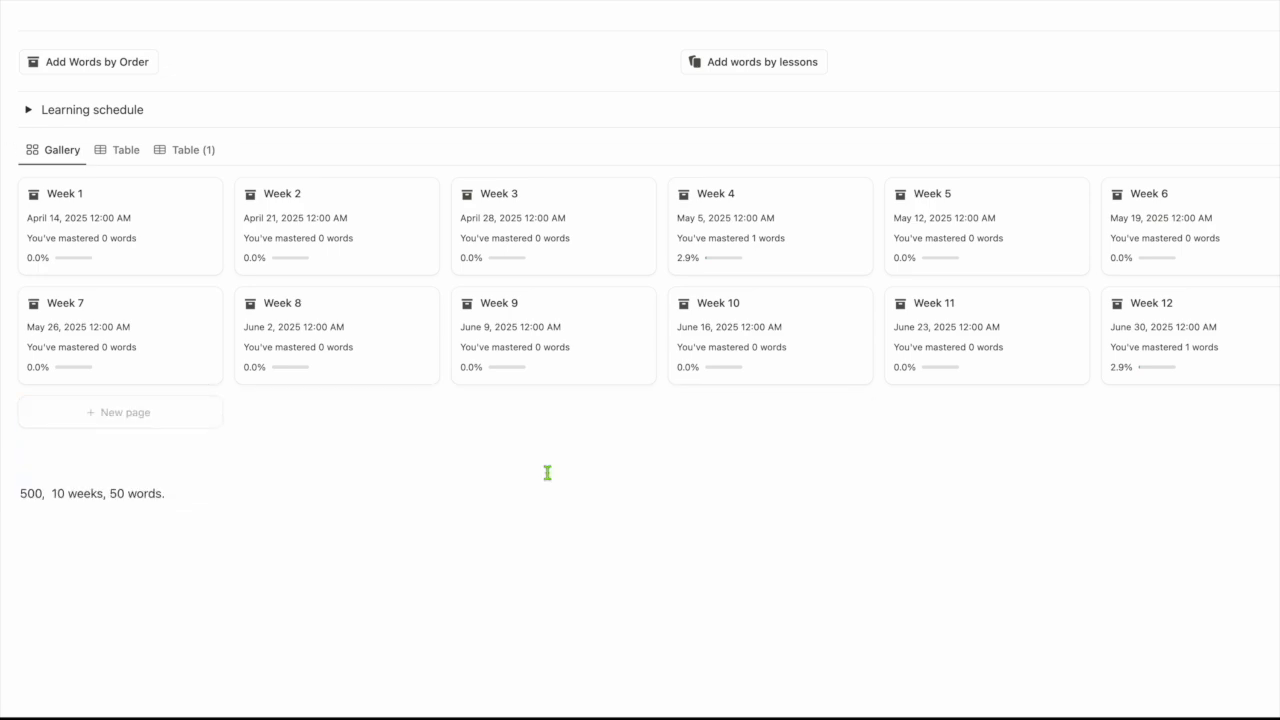
left_click_drag(1270, 395, 994, 326)
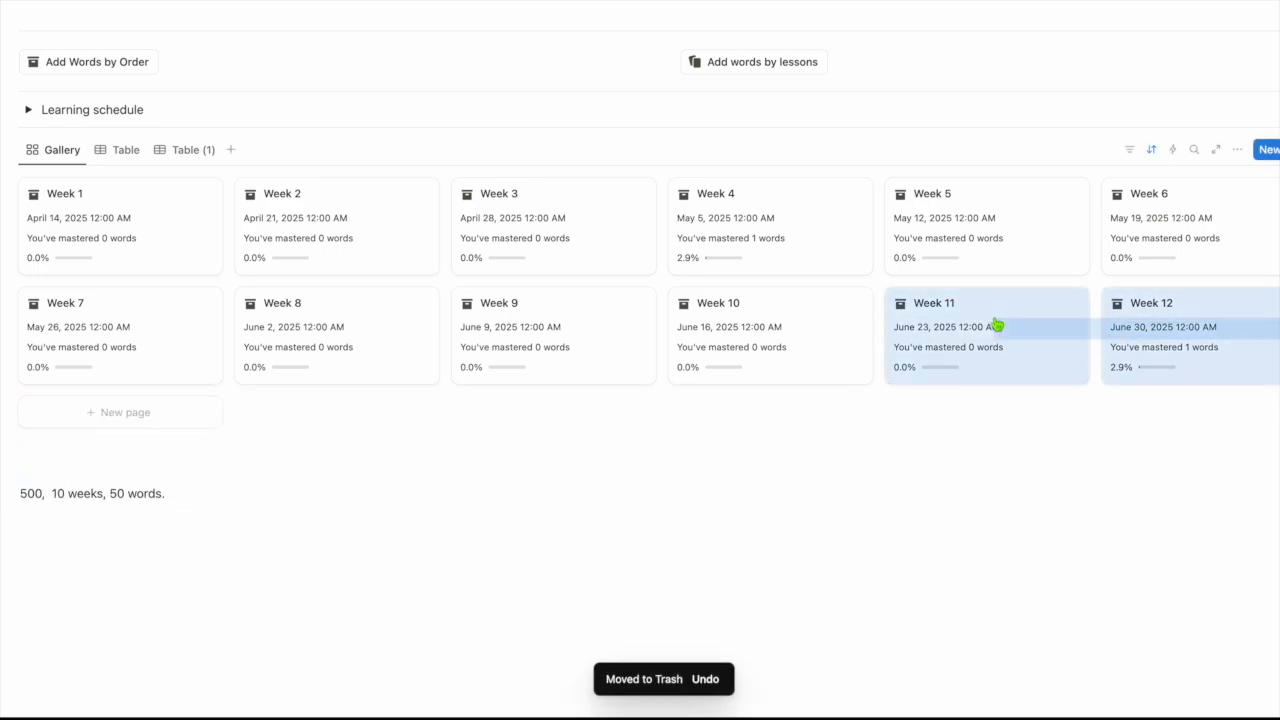
key("Delete")
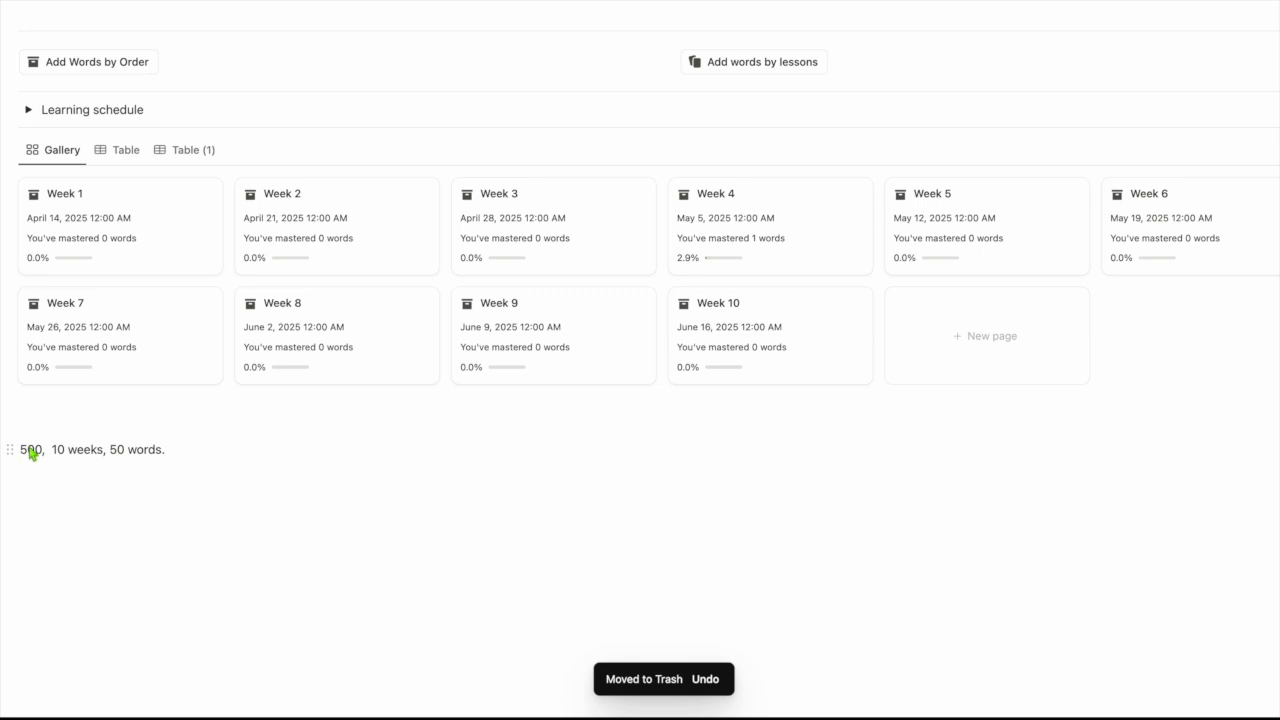
Step: Highlight the 10 weeks and 50 words figures in the note below the gallery
left_click(63, 450)
double_click(63, 450)
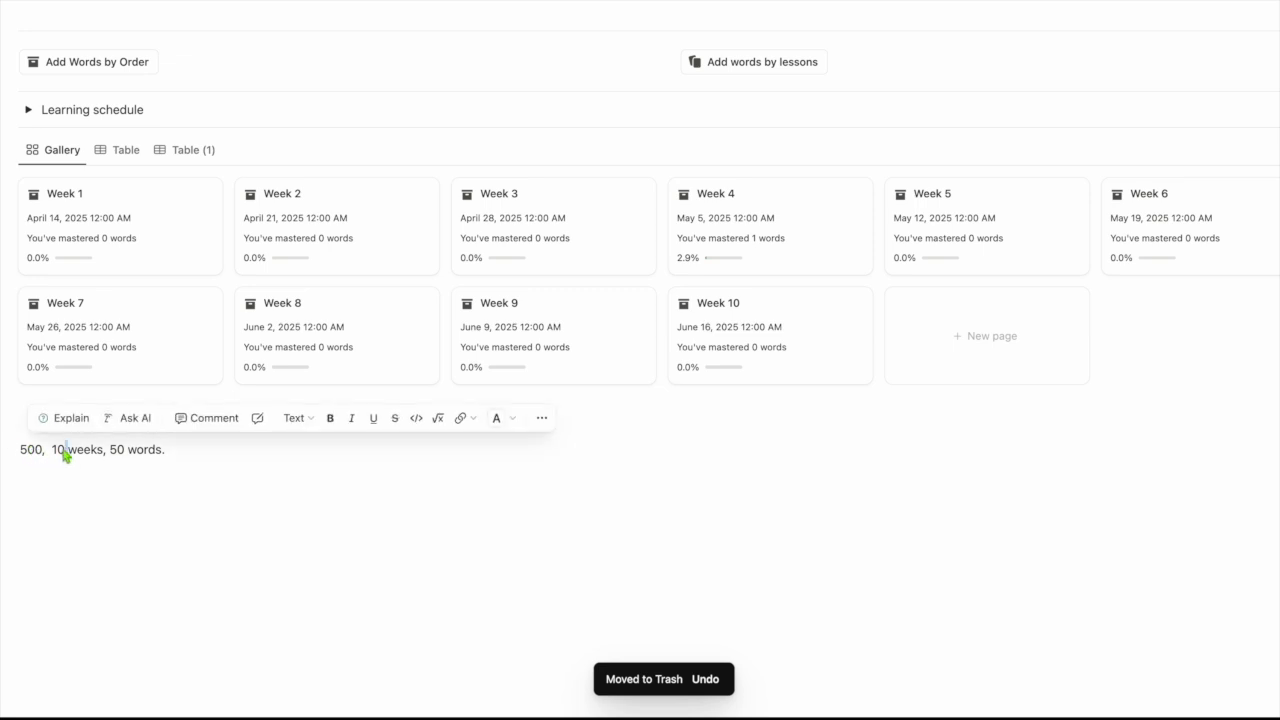
double_click(120, 450)
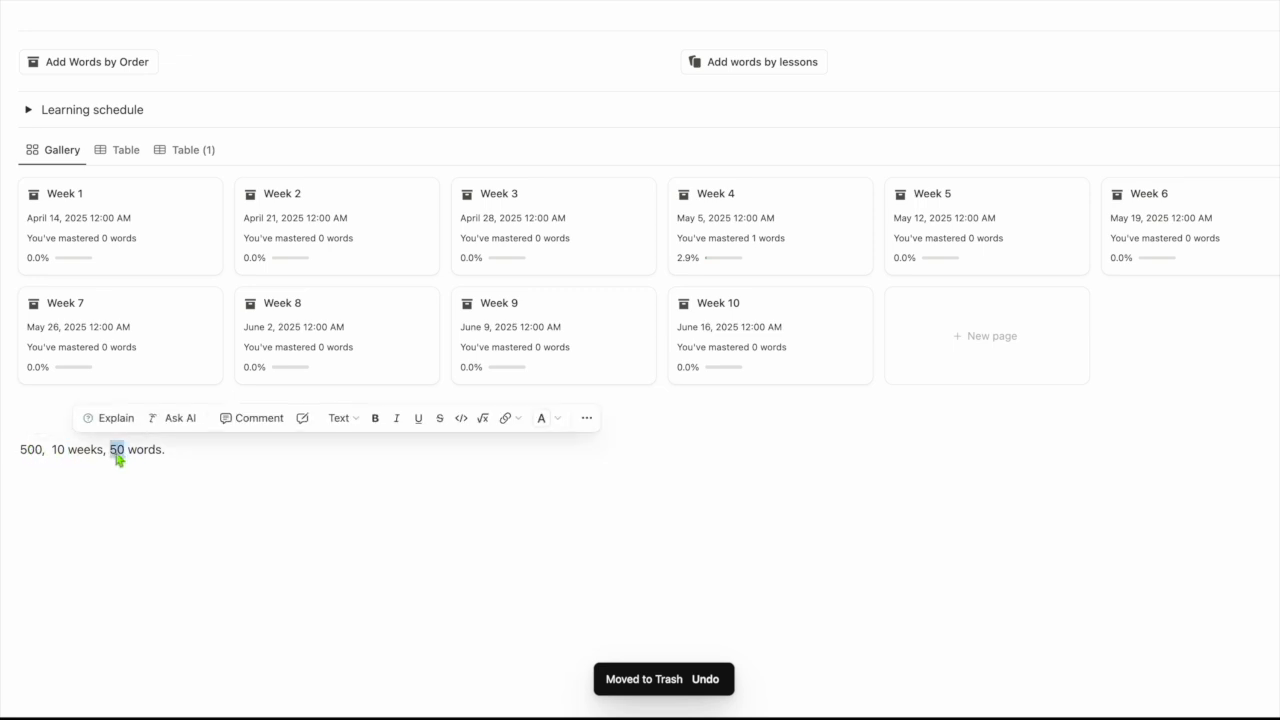
left_click(140, 452)
Step: Switch the schedule to its Table view and set Week 1 to 5 days per week and 10 daily words
left_click(125, 158)
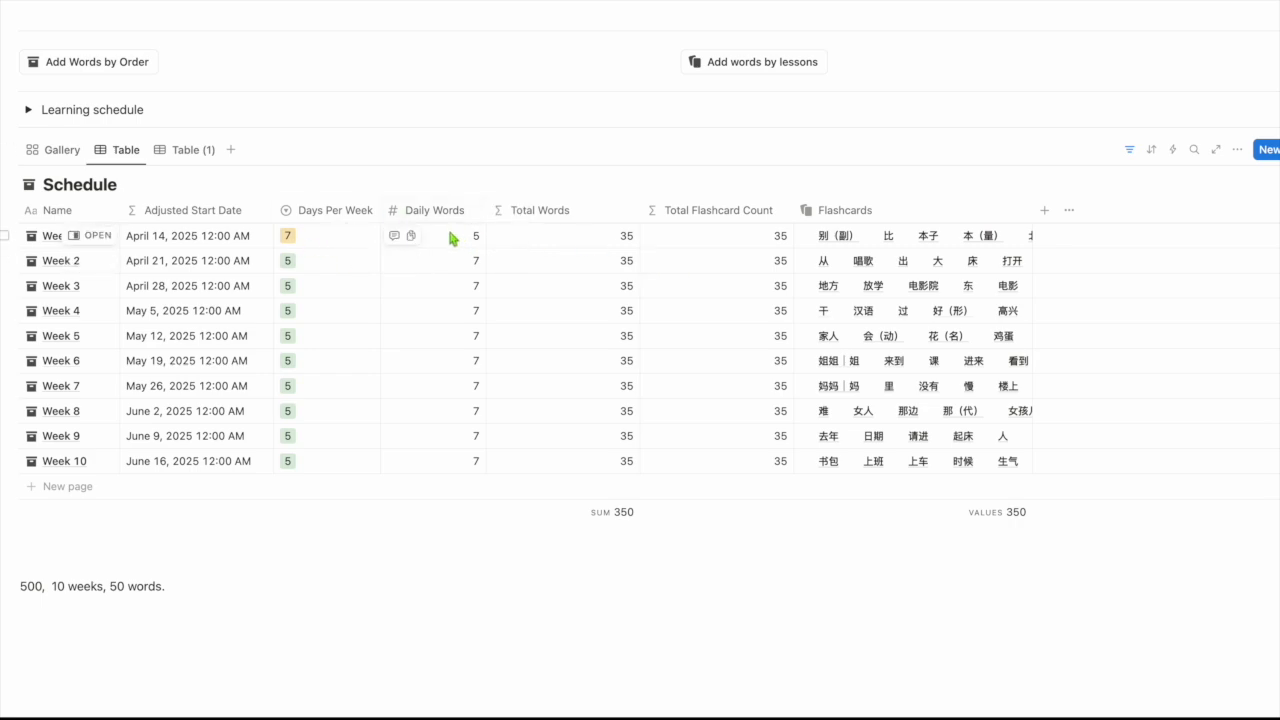
double_click(114, 587)
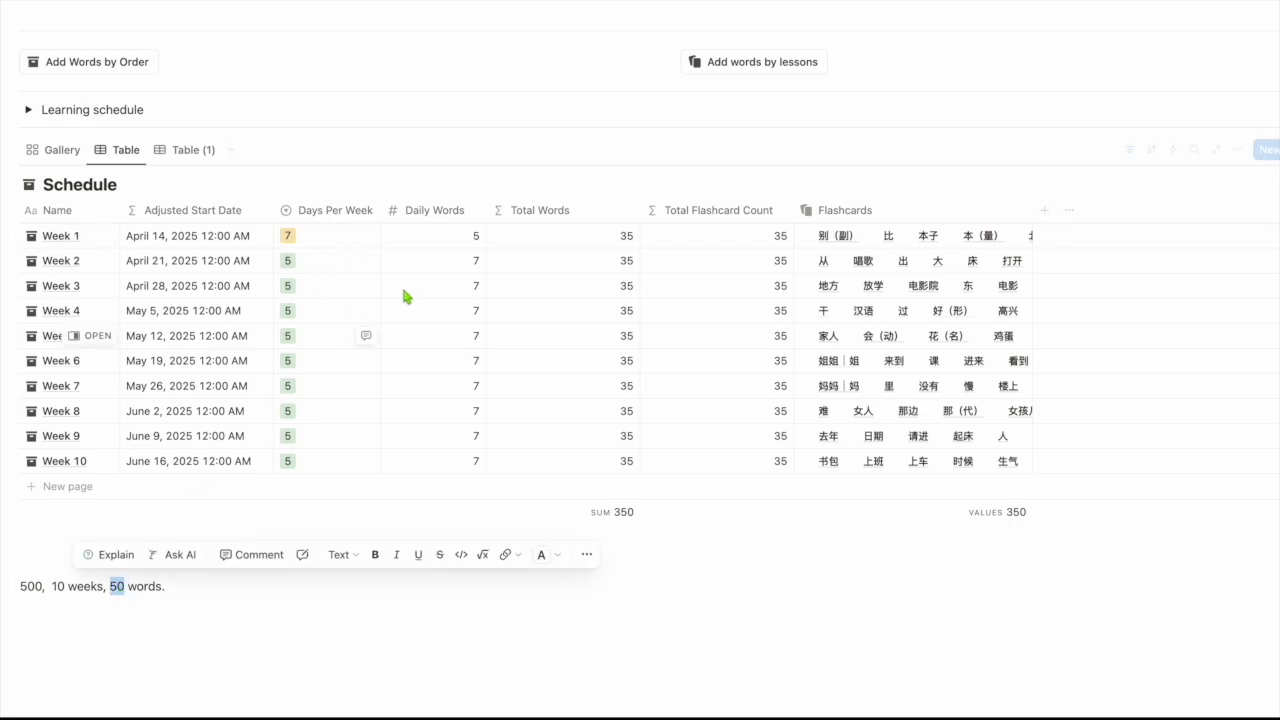
left_click(350, 236)
left_click(333, 307)
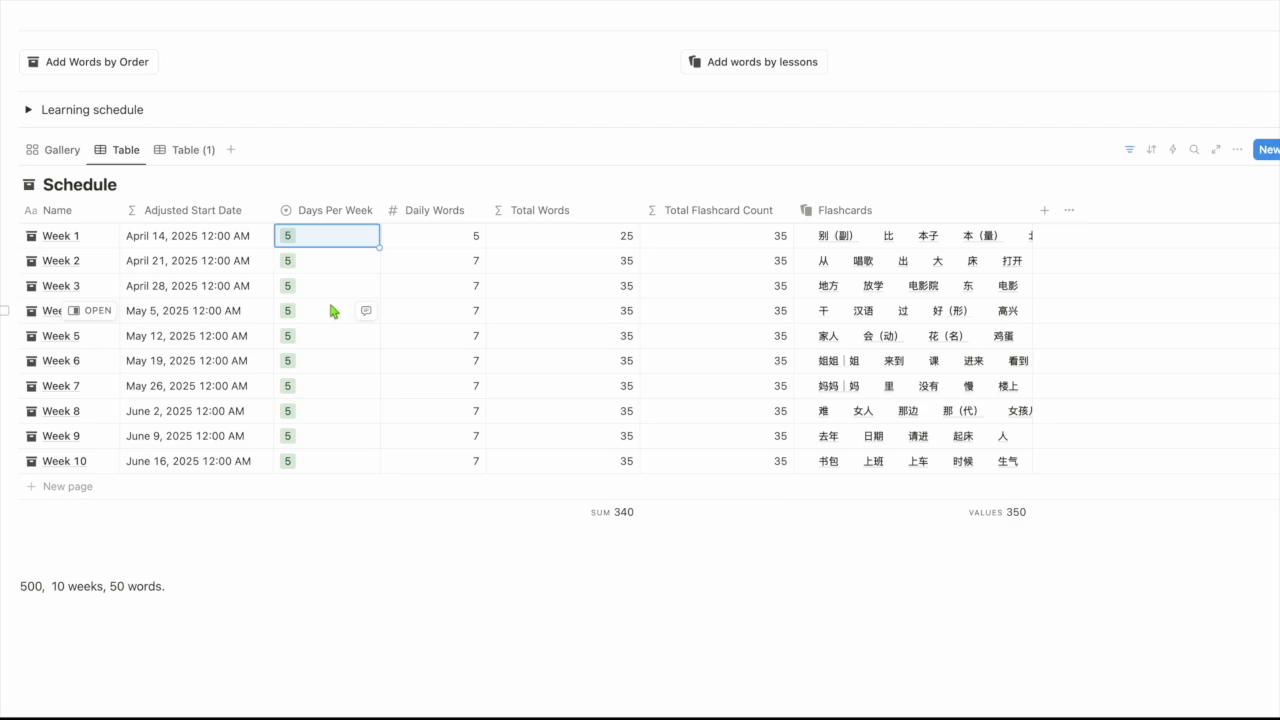
left_click(440, 238)
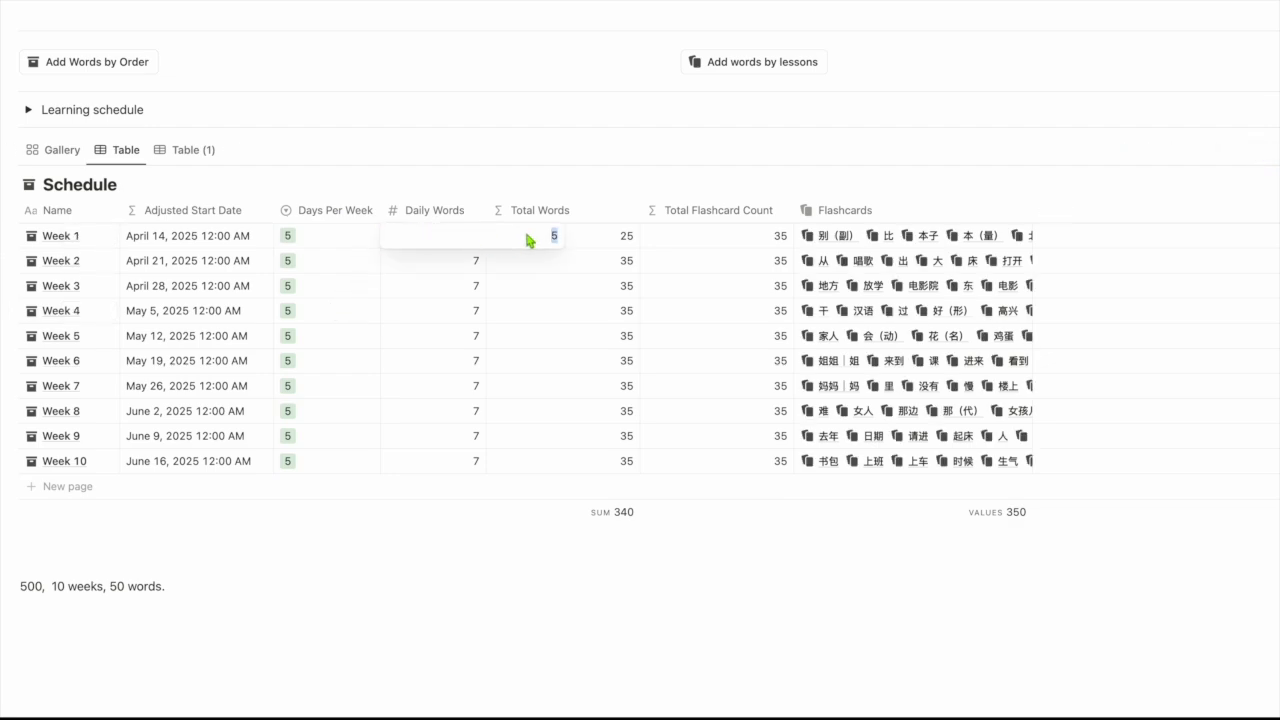
type("10")
key("Return")
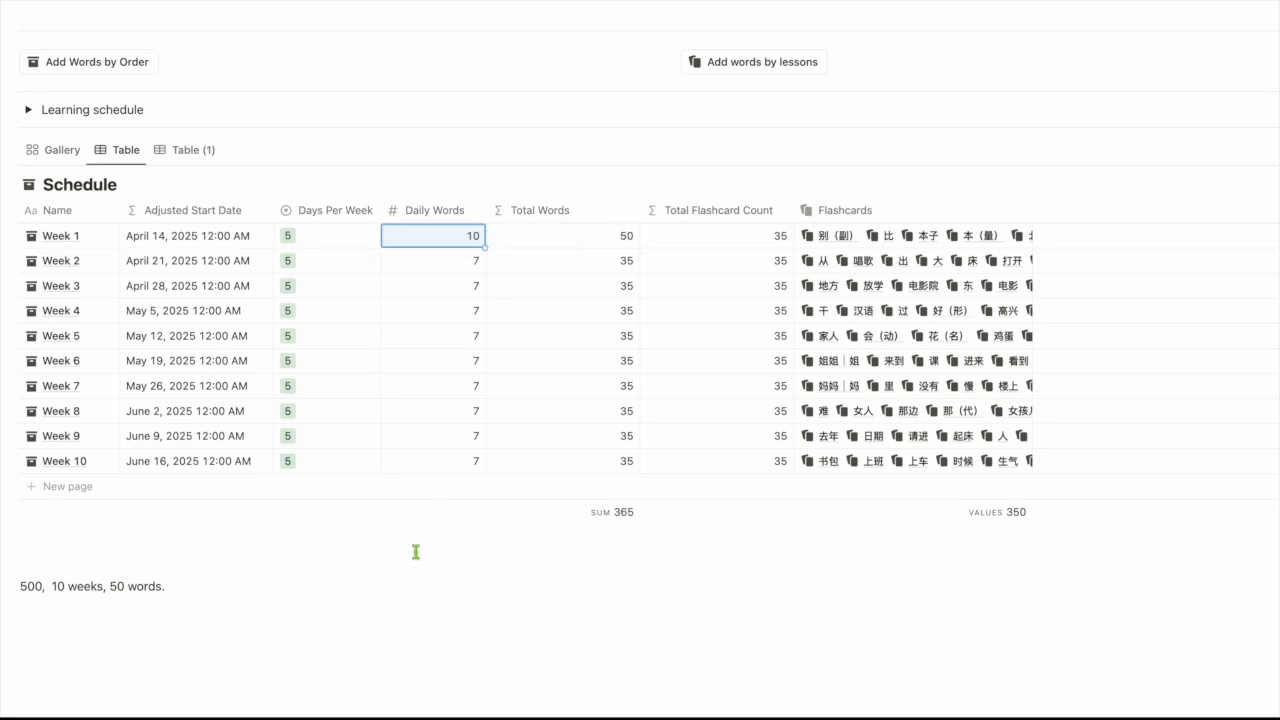
Step: Try a Week 1 plan of 7 days per week with 7 daily words
left_click(630, 240)
left_click(318, 232)
left_click(318, 232)
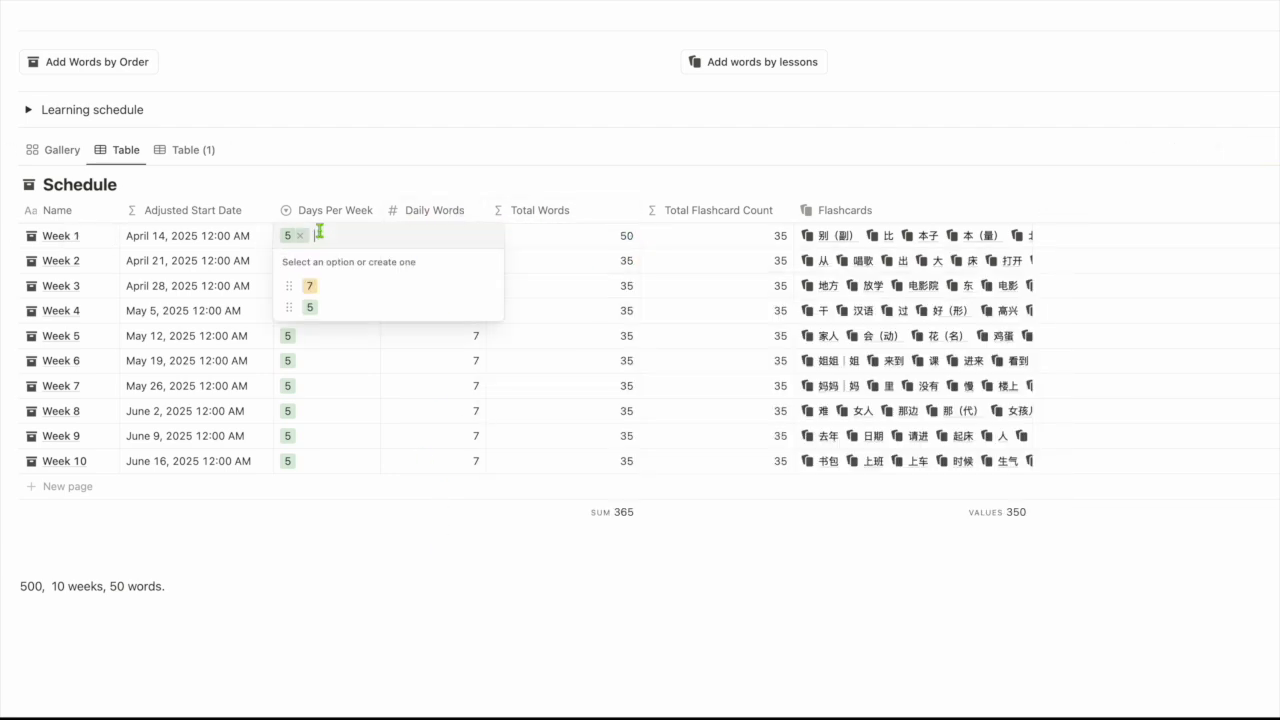
left_click(333, 285)
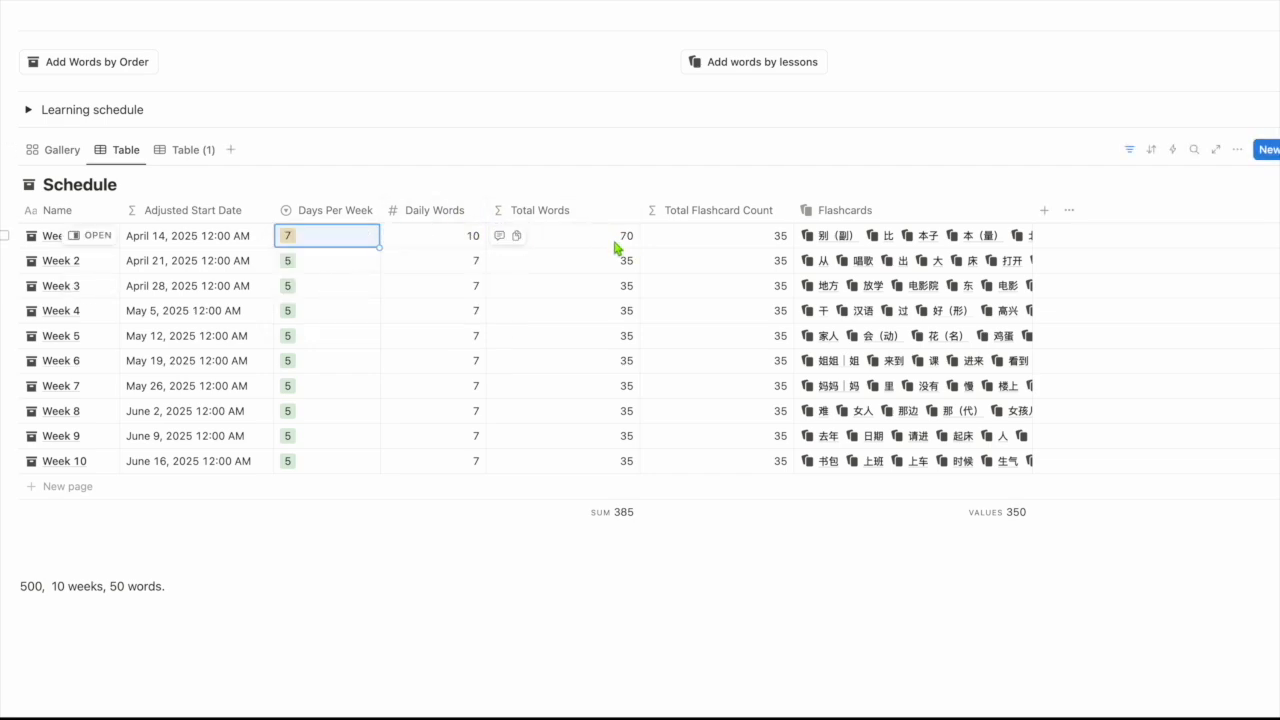
left_click(466, 232)
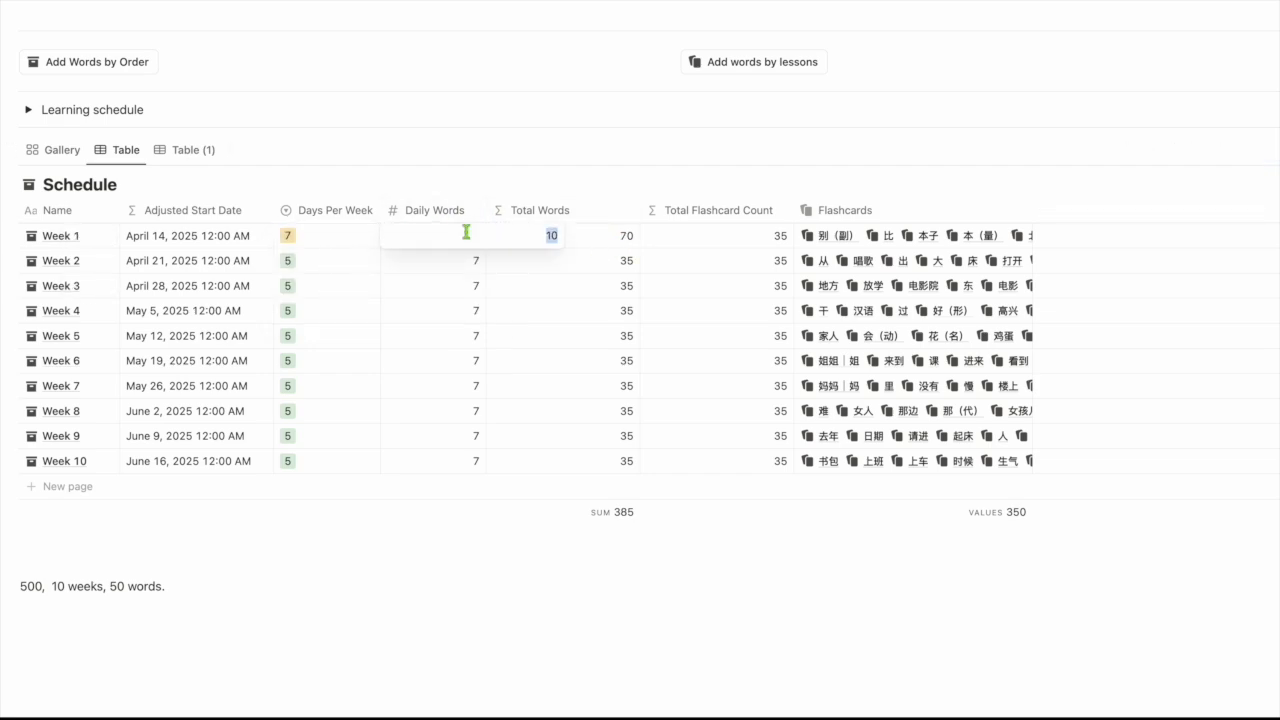
key("Escape")
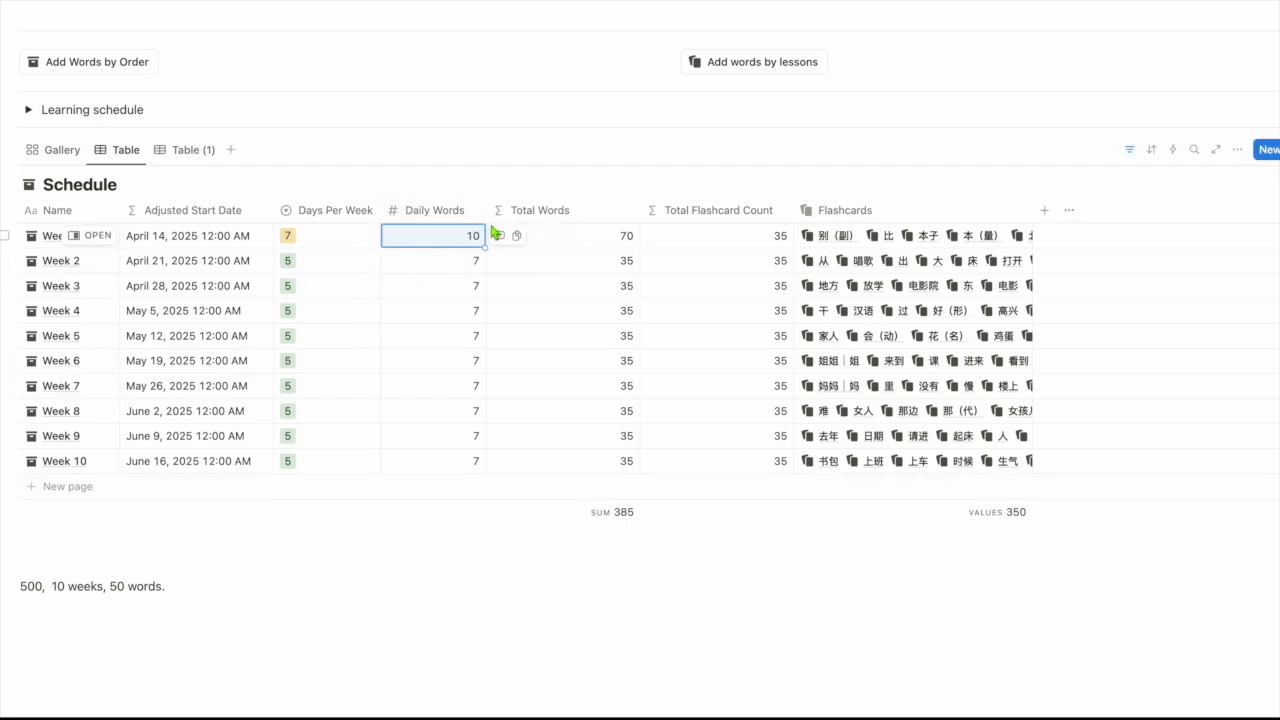
type("6")
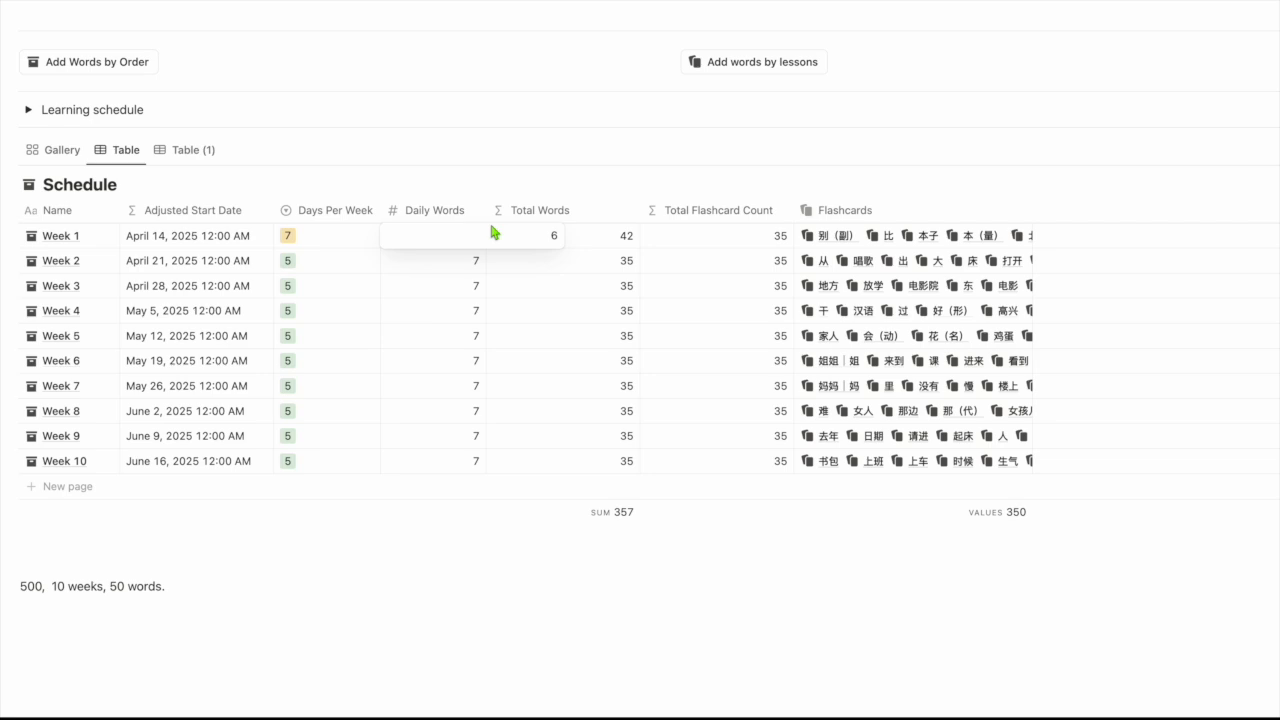
key("BackSpace")
type("7")
key("Return")
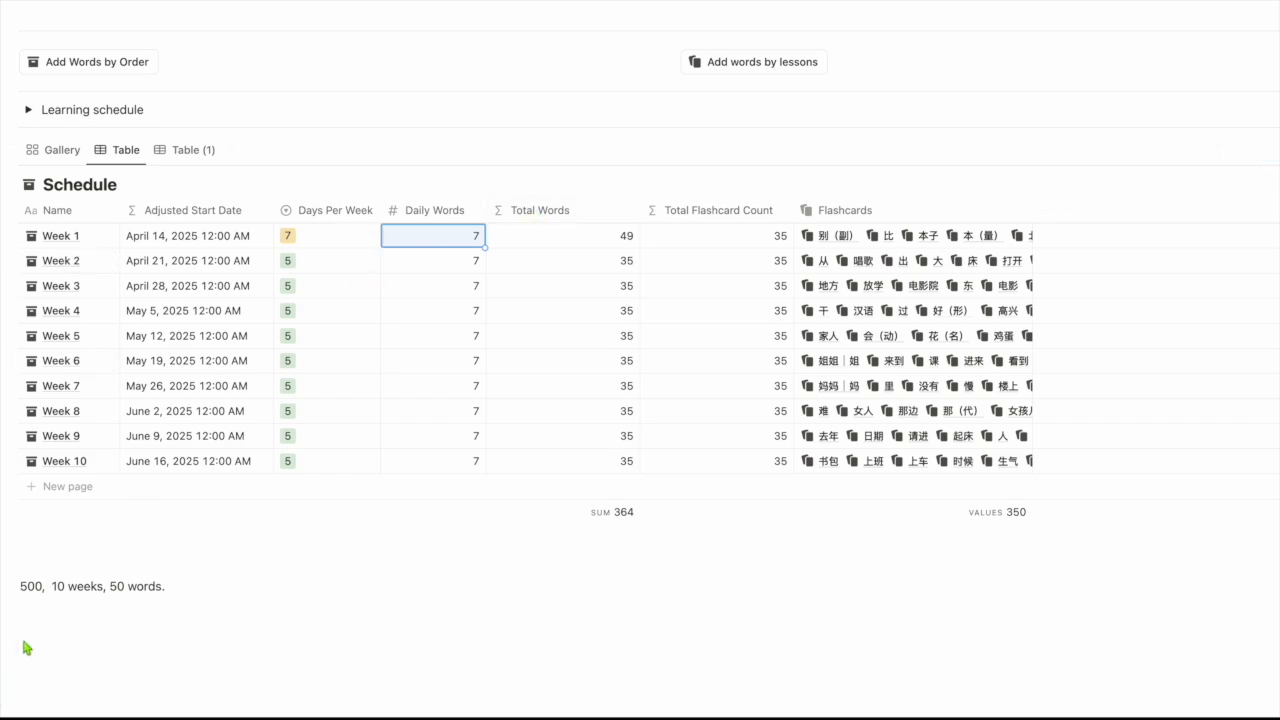
Step: Return Week 1 in the Schedule table to 5 days per week with 10 daily words
left_click(331, 235)
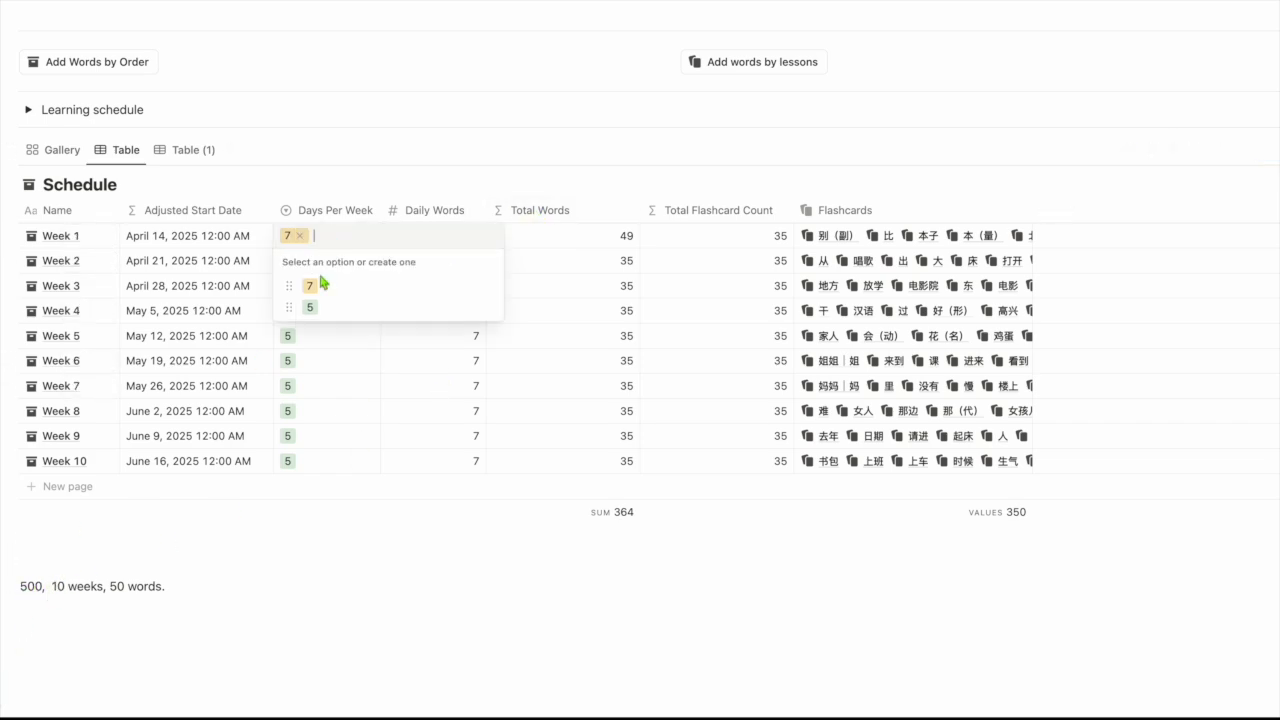
left_click(334, 308)
left_click(459, 232)
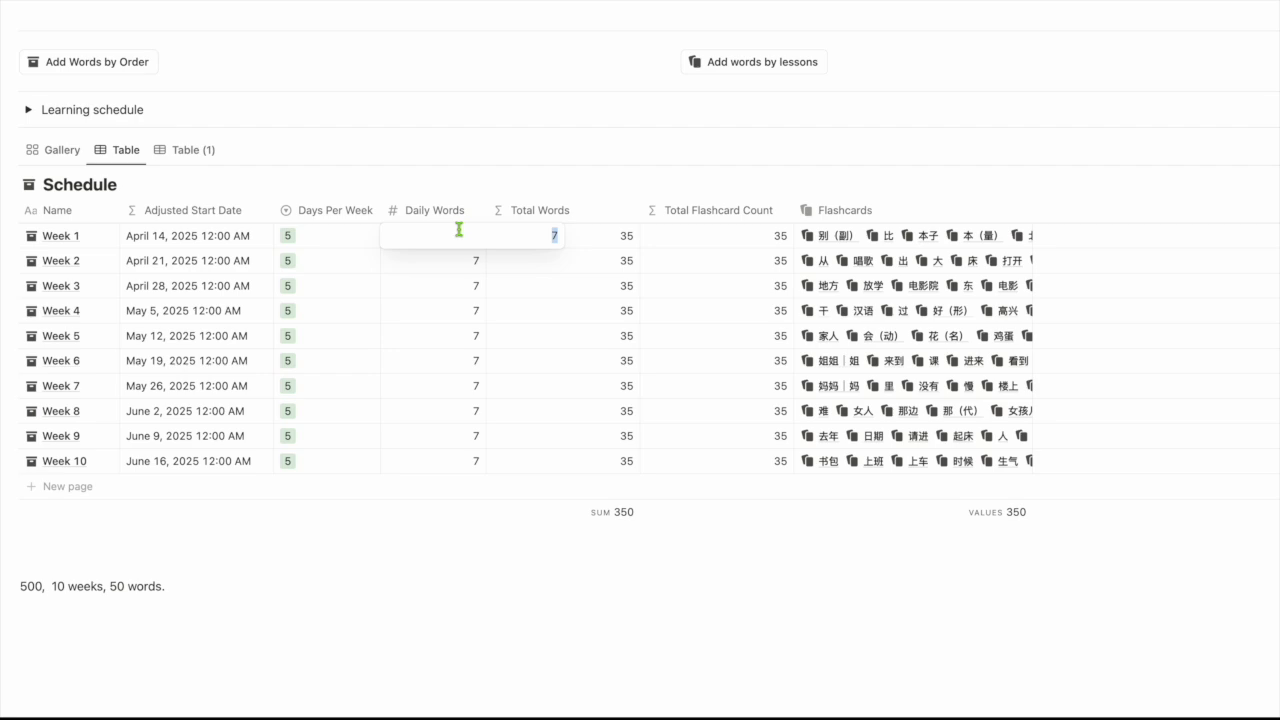
type("10")
key("Return")
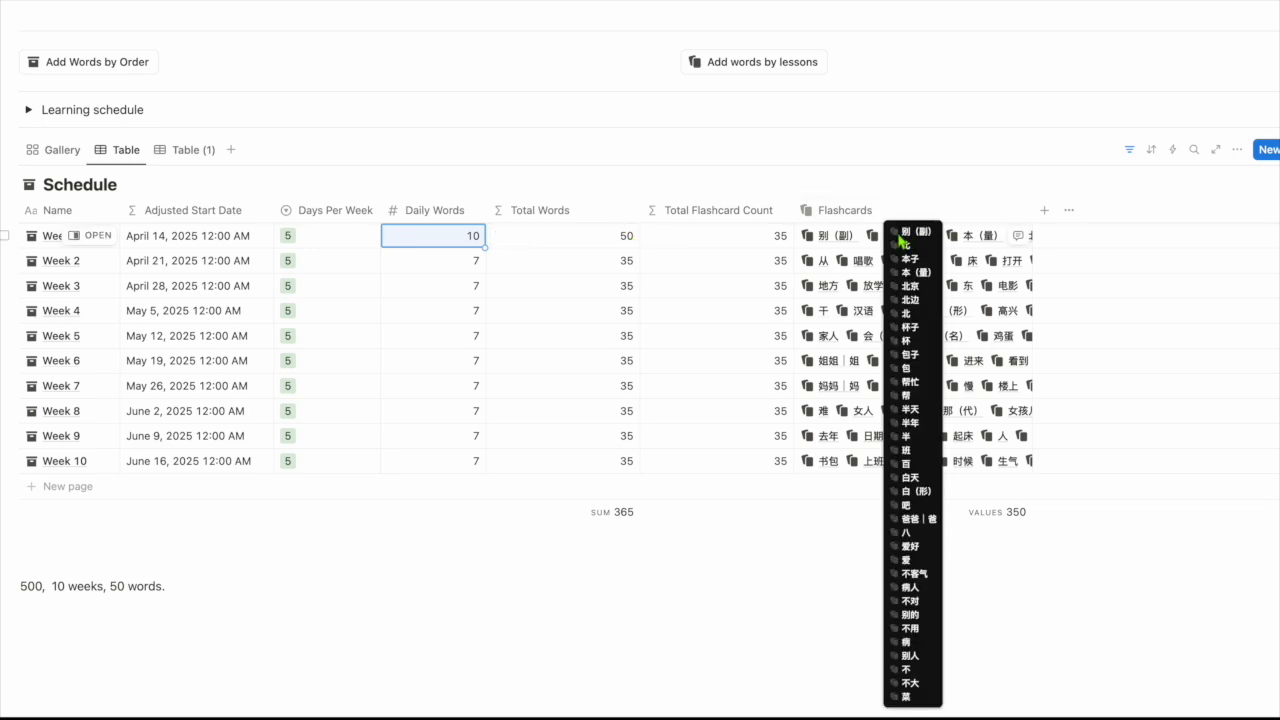
Step: Clear the Flashcards entries of Weeks 1 through 10 in the Schedule table
left_click(876, 236)
key("Escape")
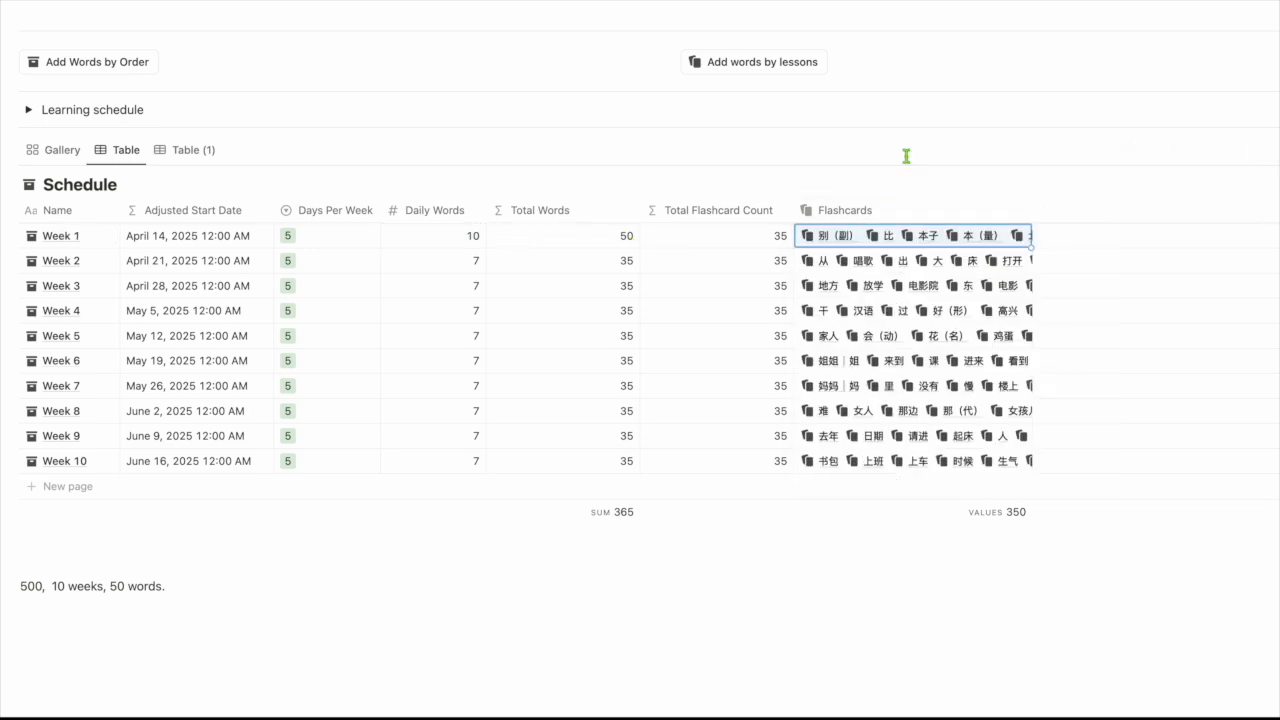
left_click_drag(880, 236, 880, 470)
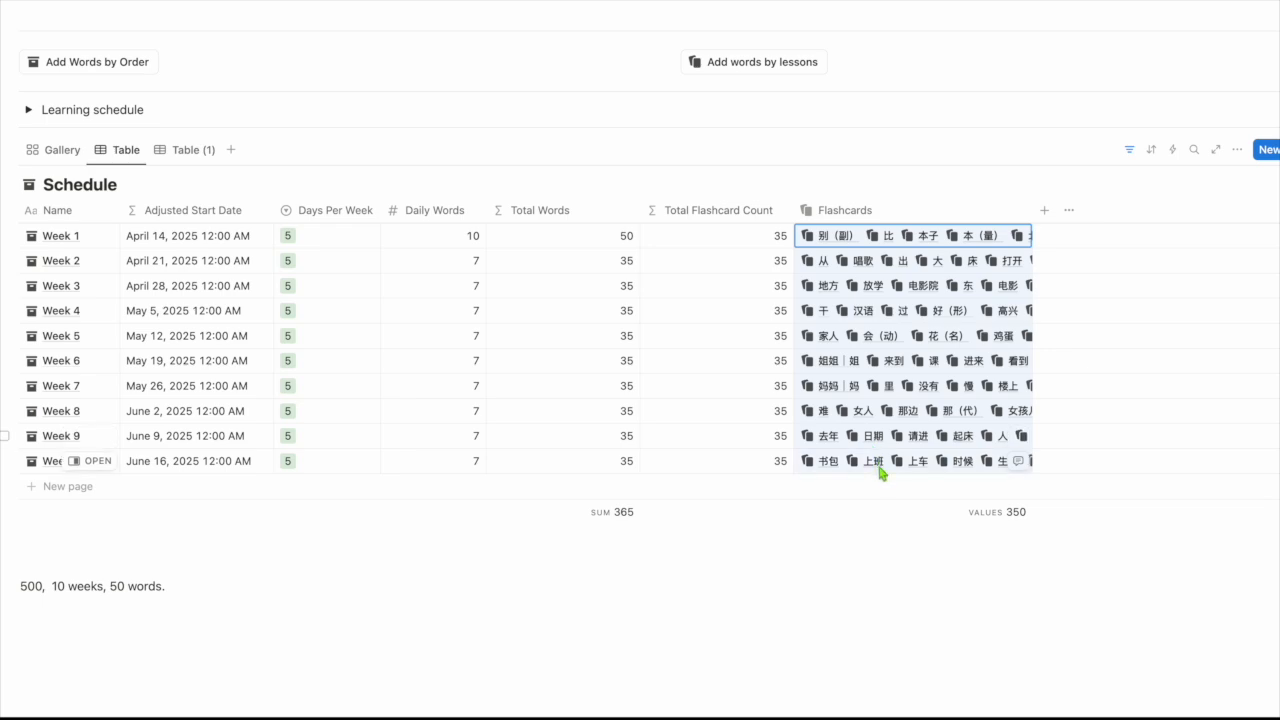
key("Delete")
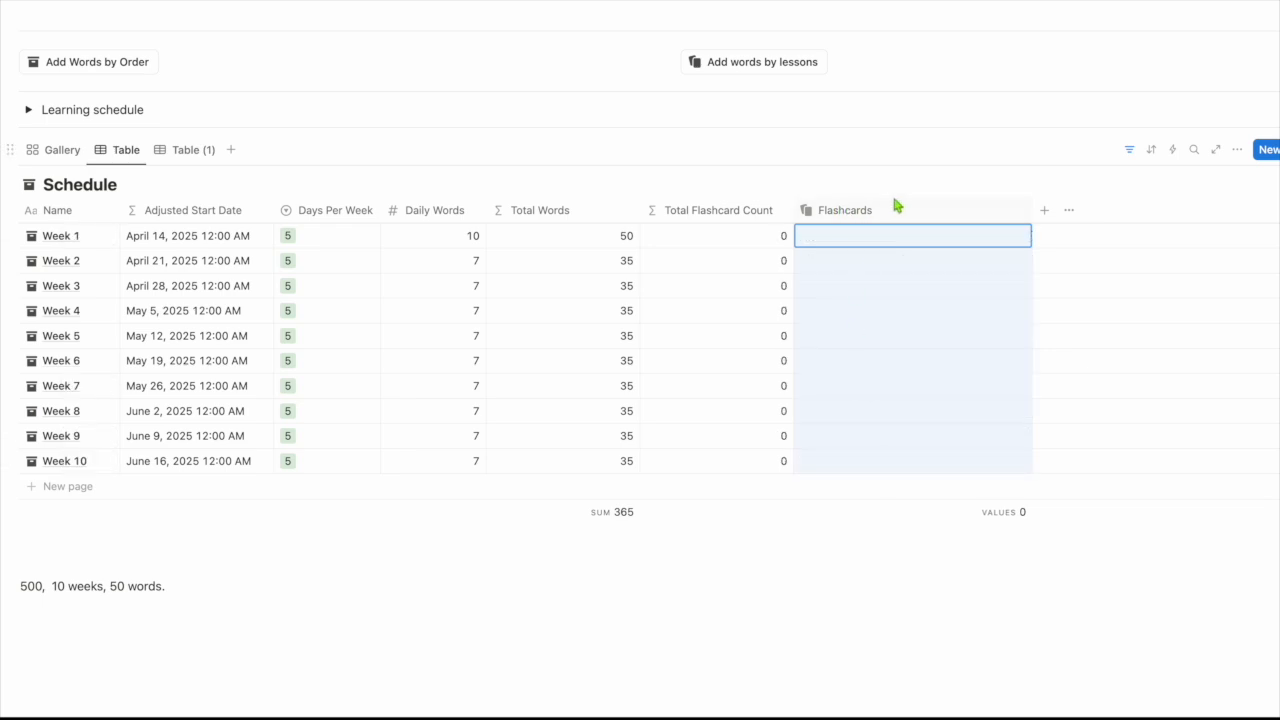
key("Escape")
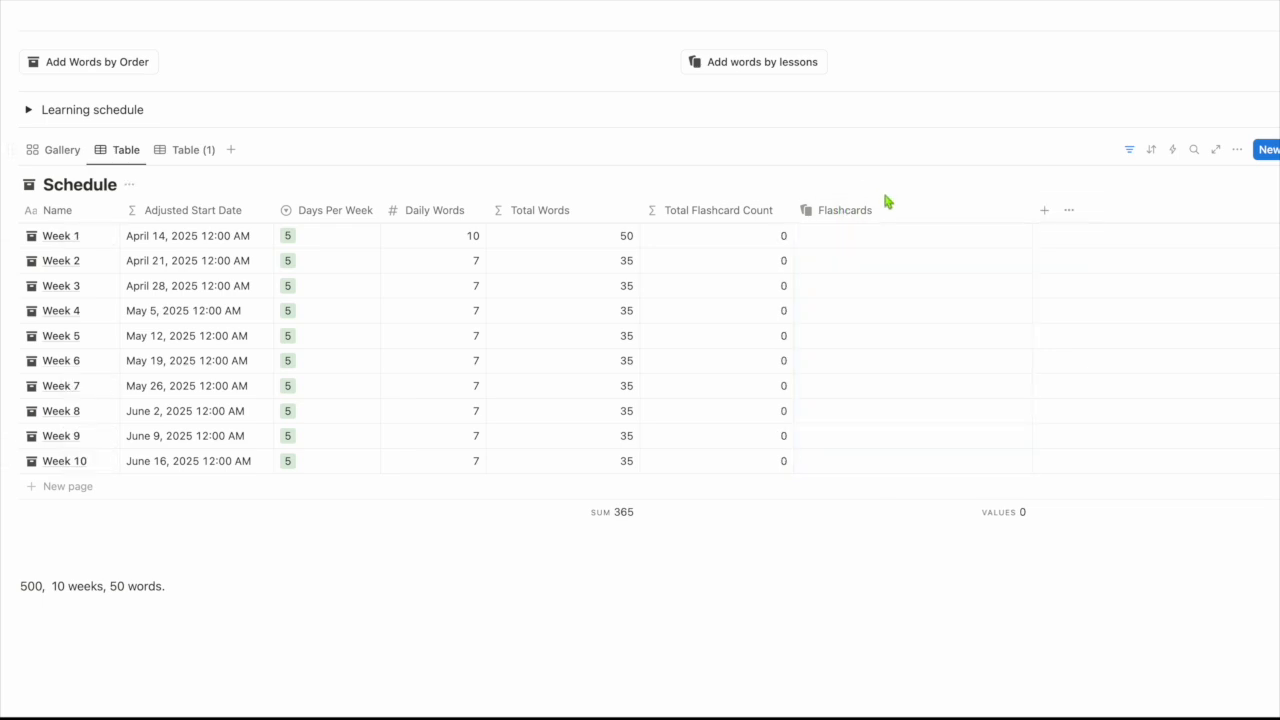
Step: Expand the Learning schedule and change the word ranges to 1–50 for Week 1 and 51–100 for Week 2
left_click(29, 111)
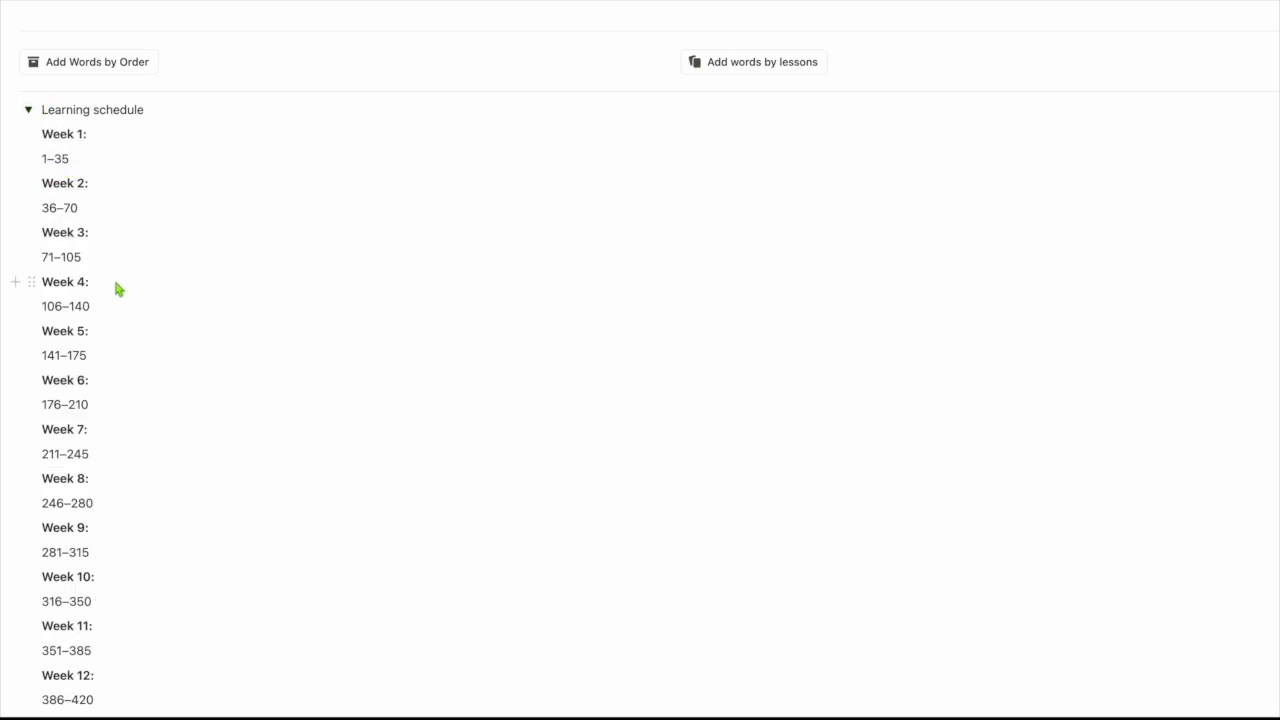
scroll(116, 288, "down", 8)
scroll(116, 288, "up", 2)
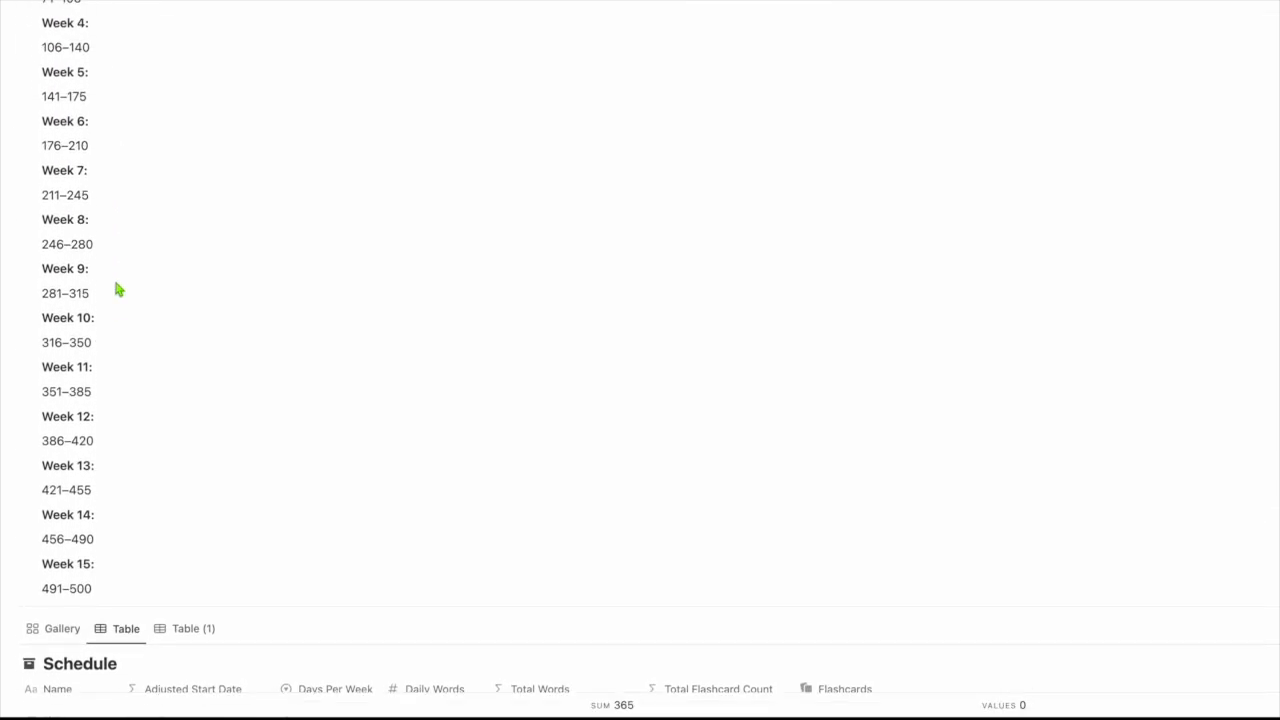
scroll(116, 288, "up", 5)
left_click(70, 193)
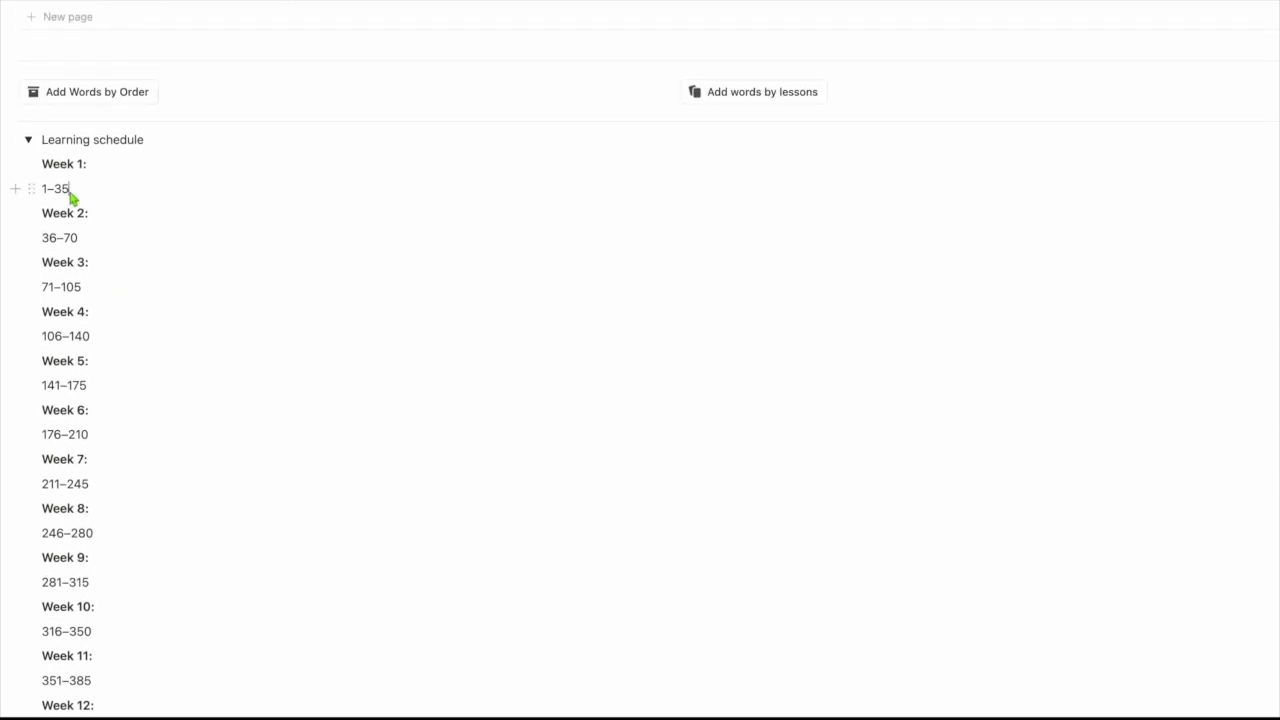
double_click(47, 241)
type("51")
key("BackSpace")
key("BackSpace")
Step: Look through the remaining weekly word ranges down to Week 15 and collapse the Learning schedule
scroll(63, 317, "down", 3)
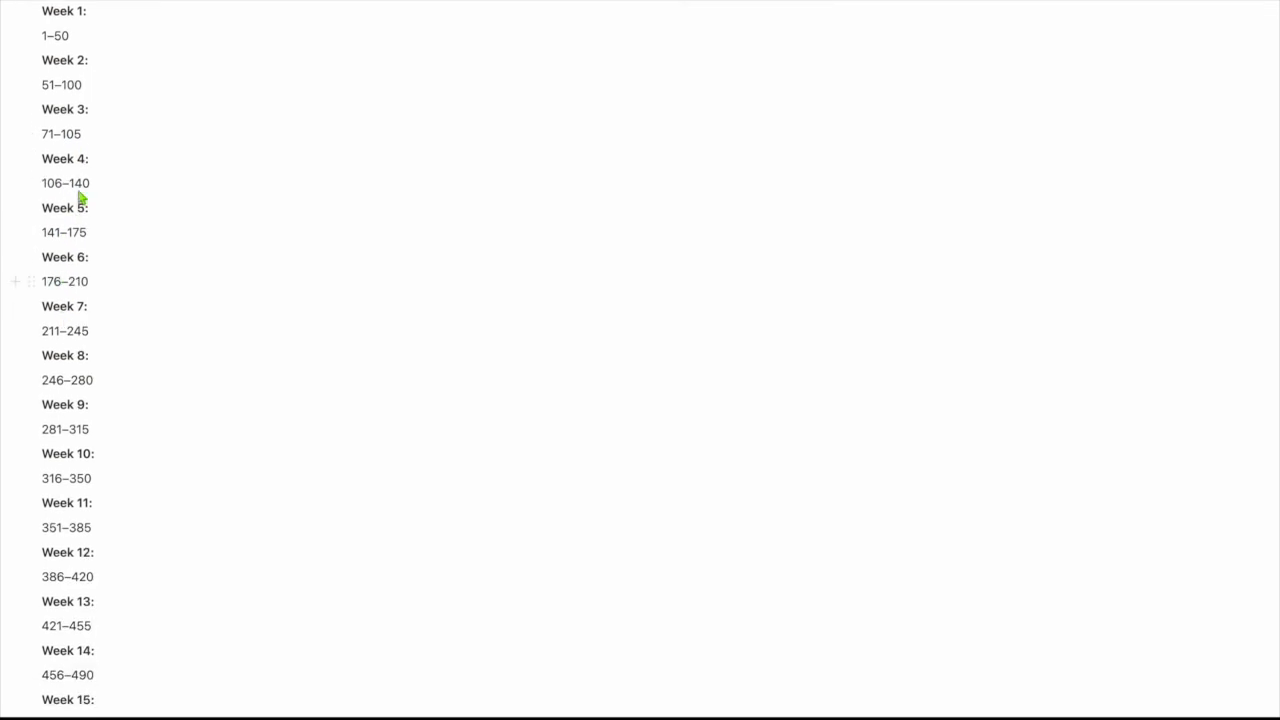
scroll(65, 398, "down", 5)
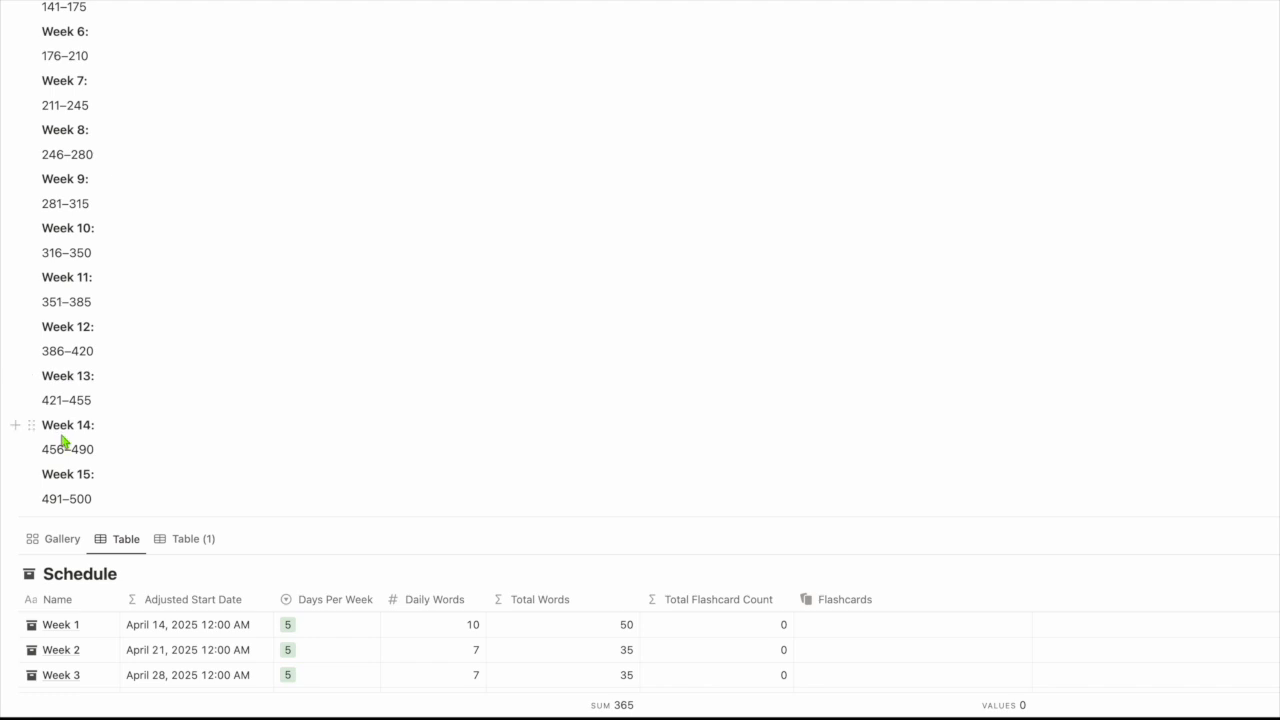
scroll(63, 443, "up", 6)
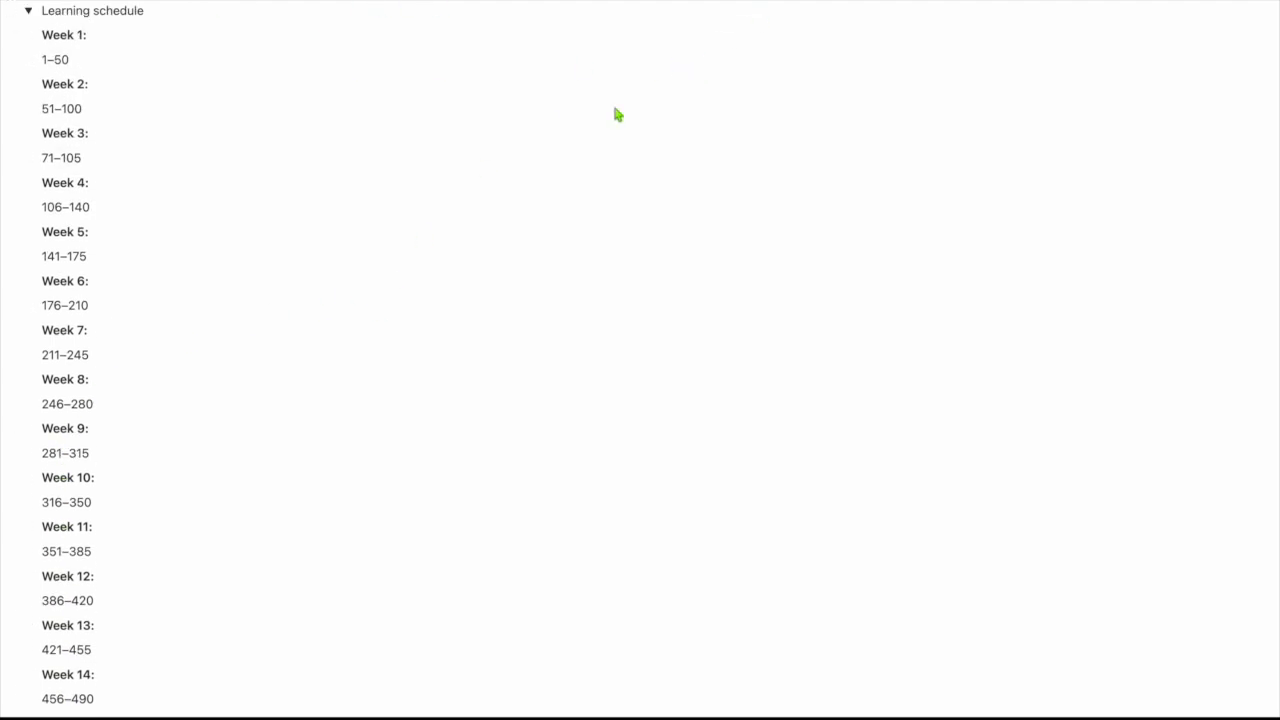
scroll(501, 292, "down", 5)
scroll(501, 292, "up", 6)
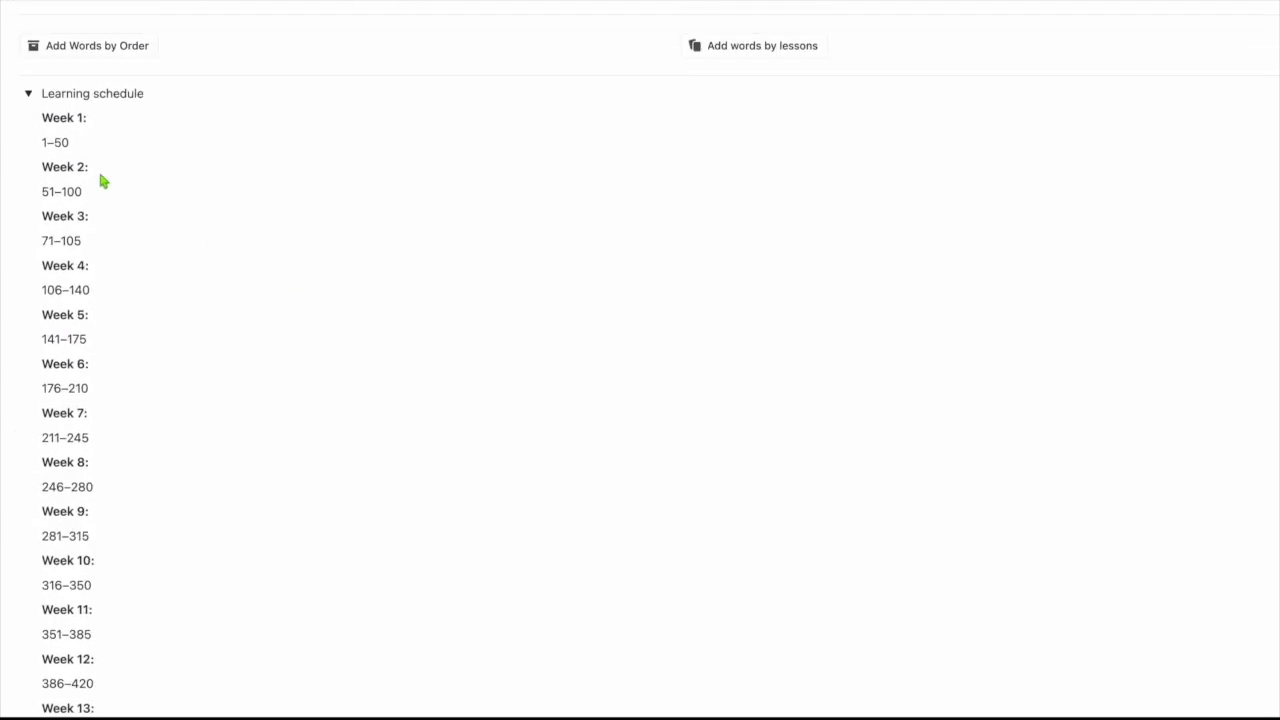
left_click(28, 93)
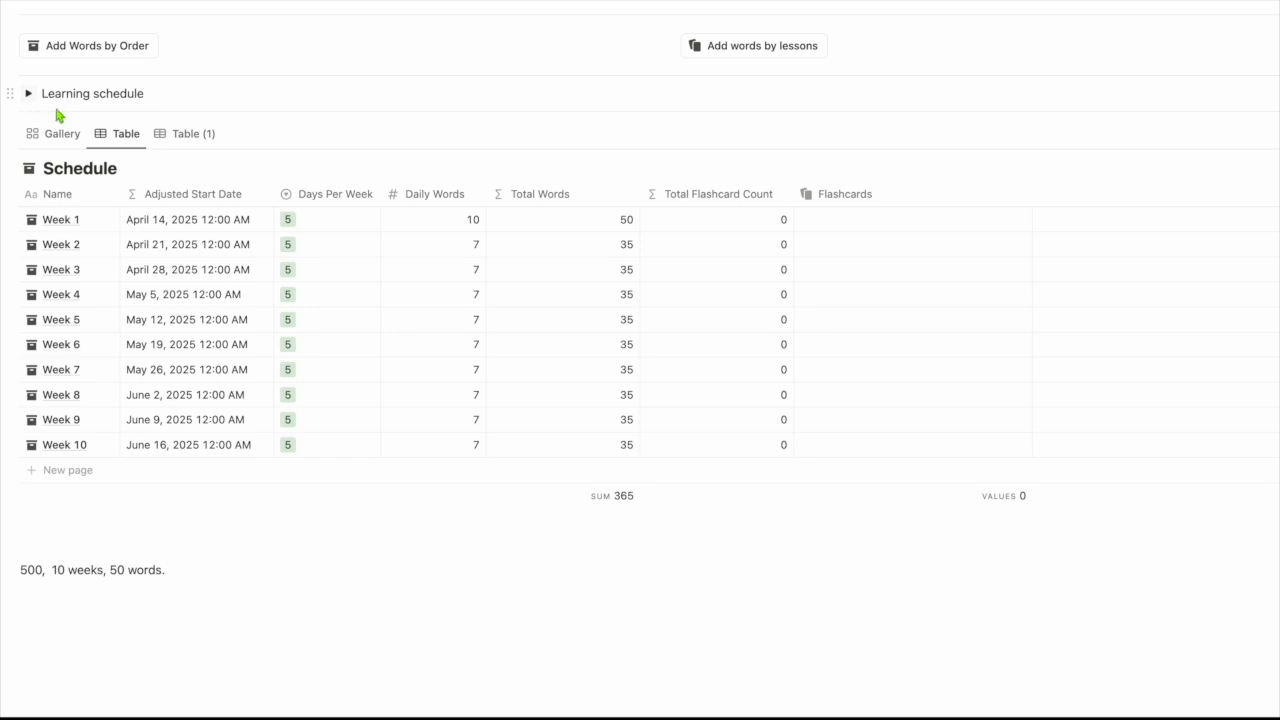
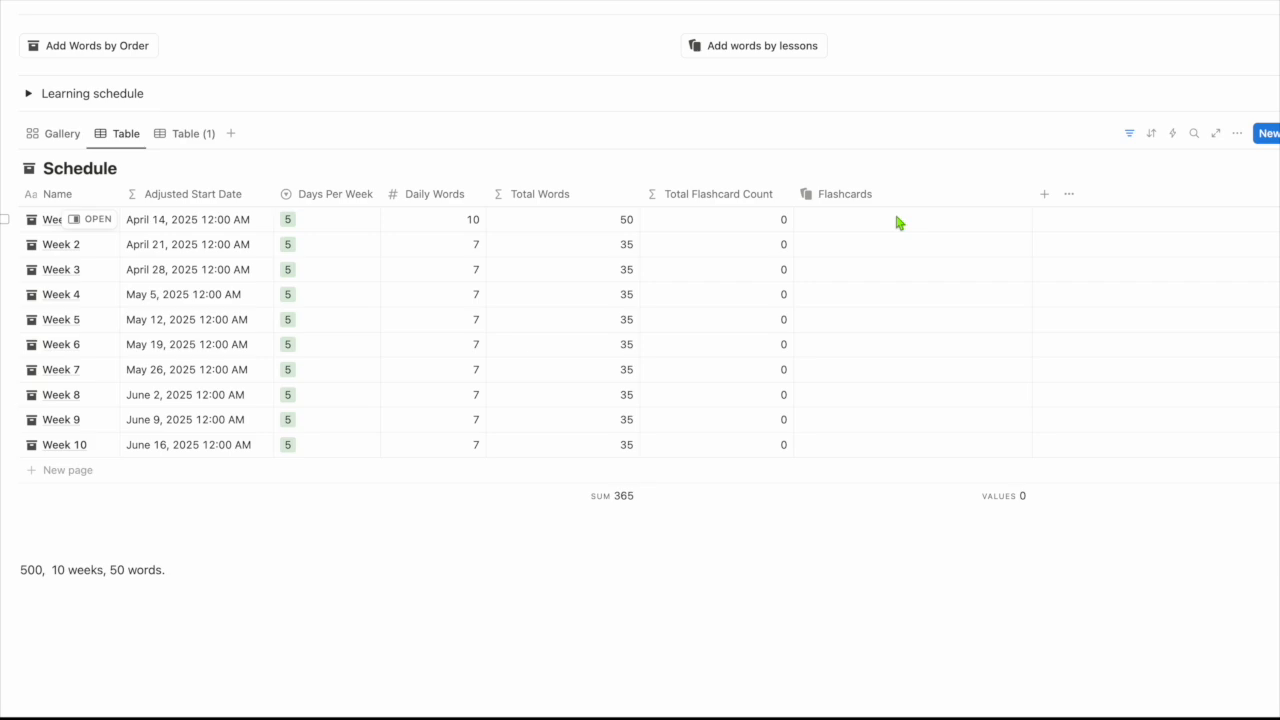
Step: Check the automation settings of the Add Words by Order button and close them
left_click(886, 223)
key("Escape")
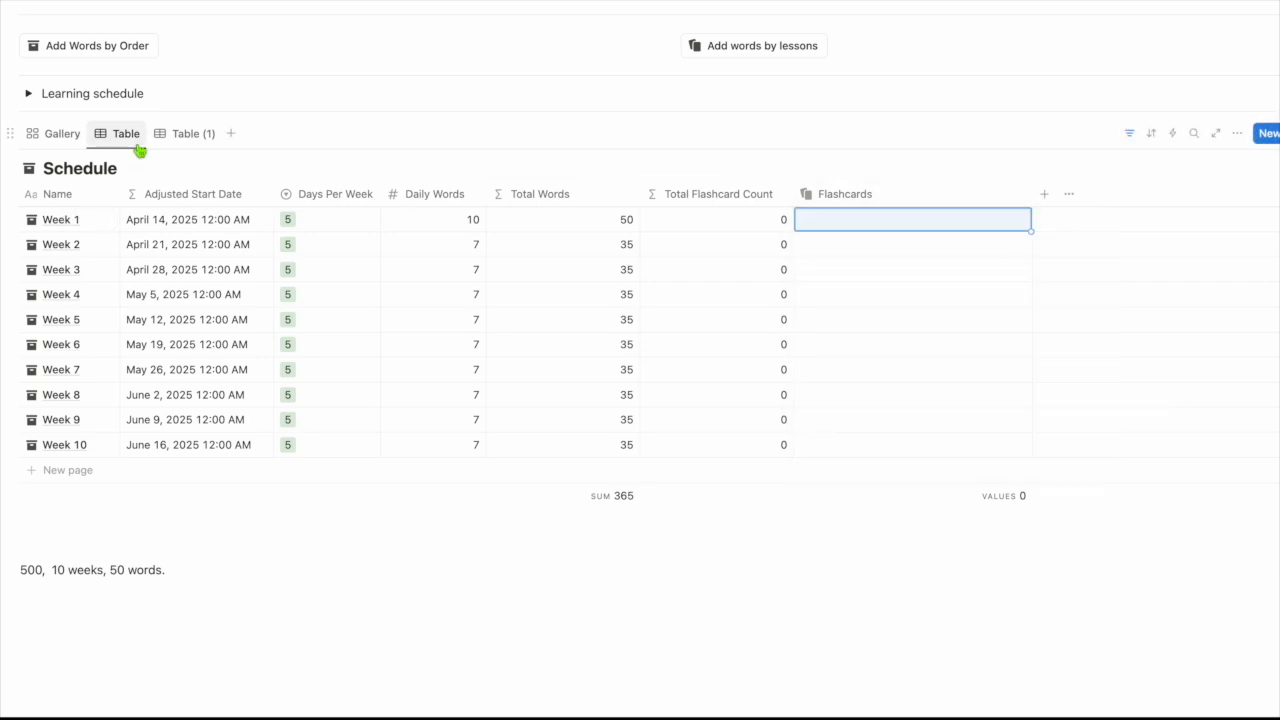
left_click(171, 46)
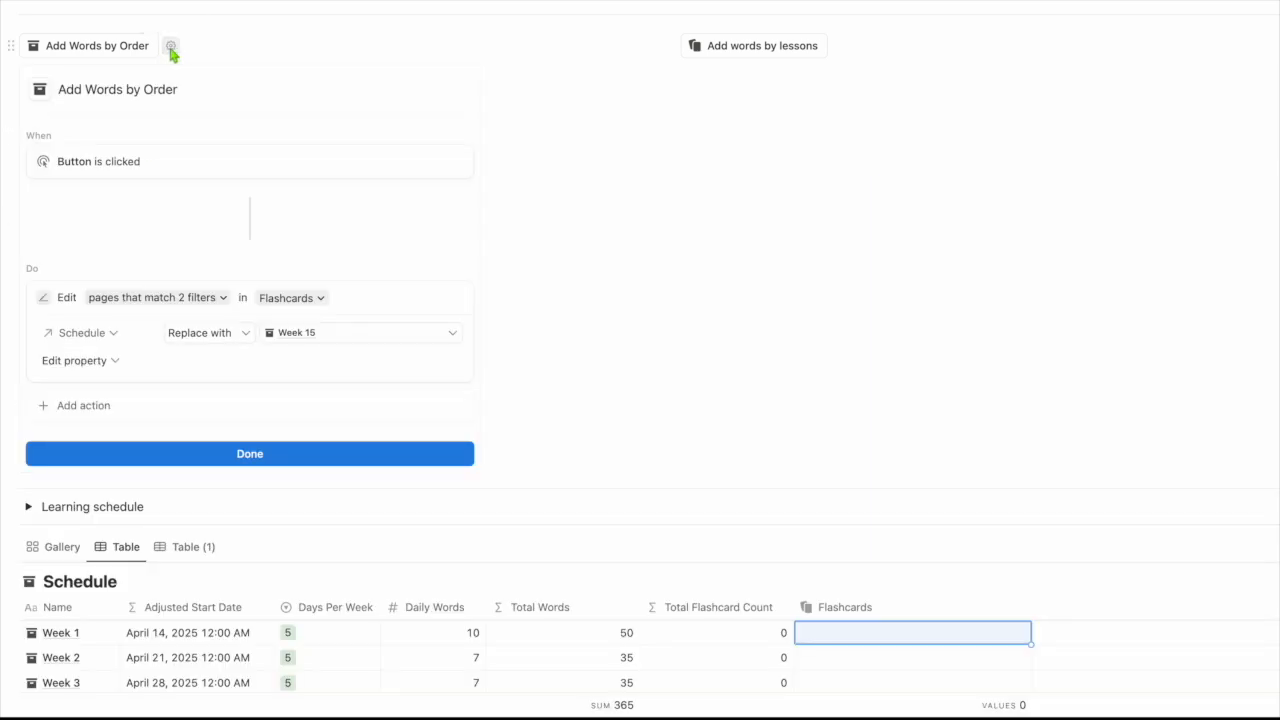
left_click(171, 47)
Step: Edit the Add words by lessons button so its action replaces the Schedule property with Week 1
left_click(840, 47)
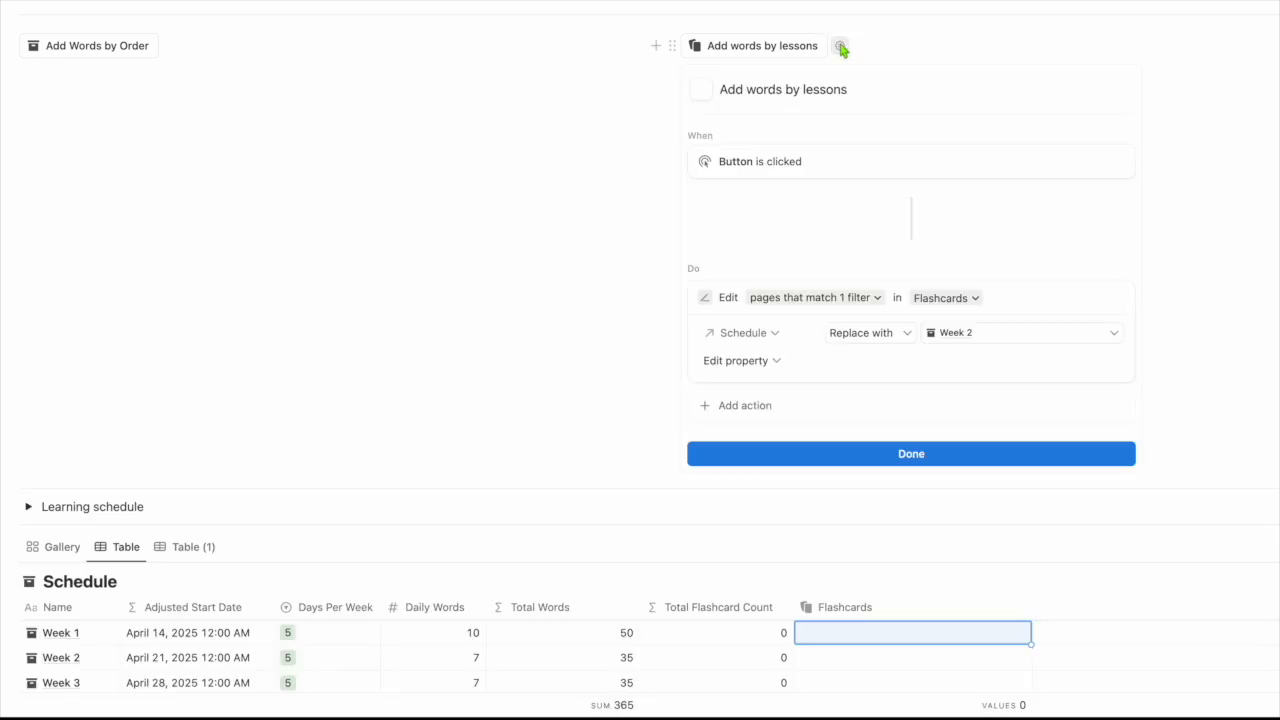
left_click(876, 298)
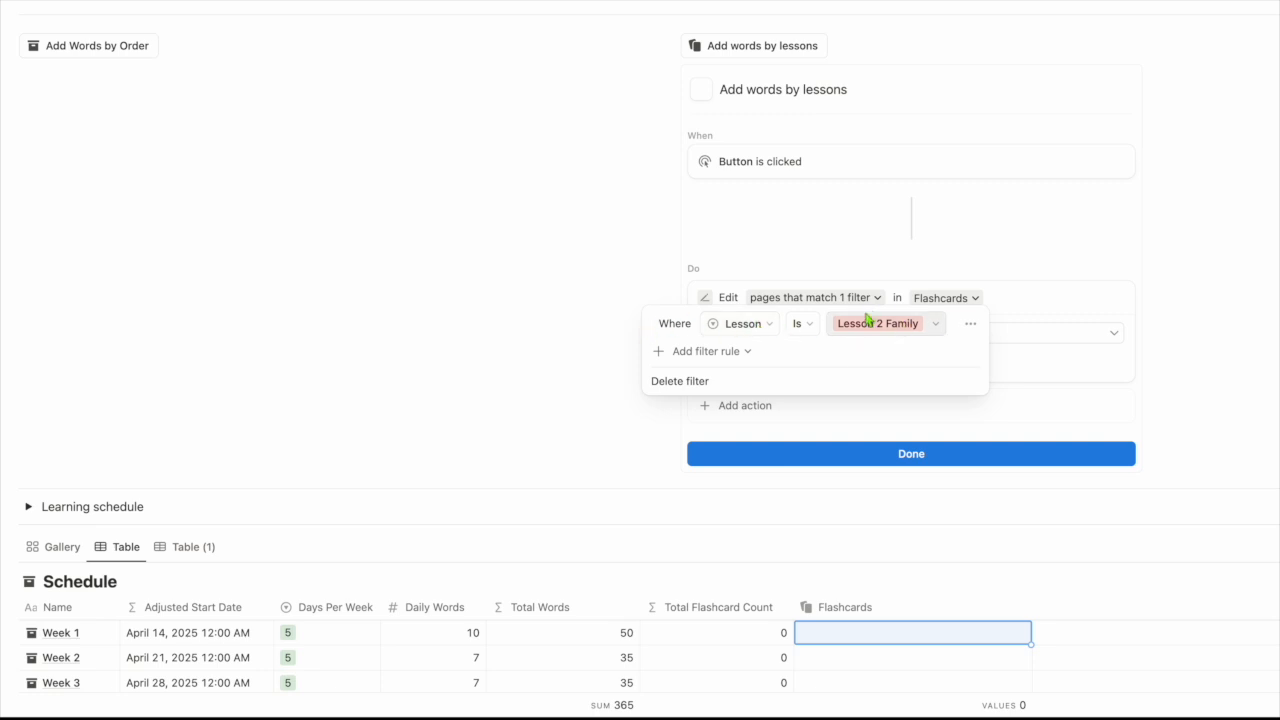
left_click(947, 289)
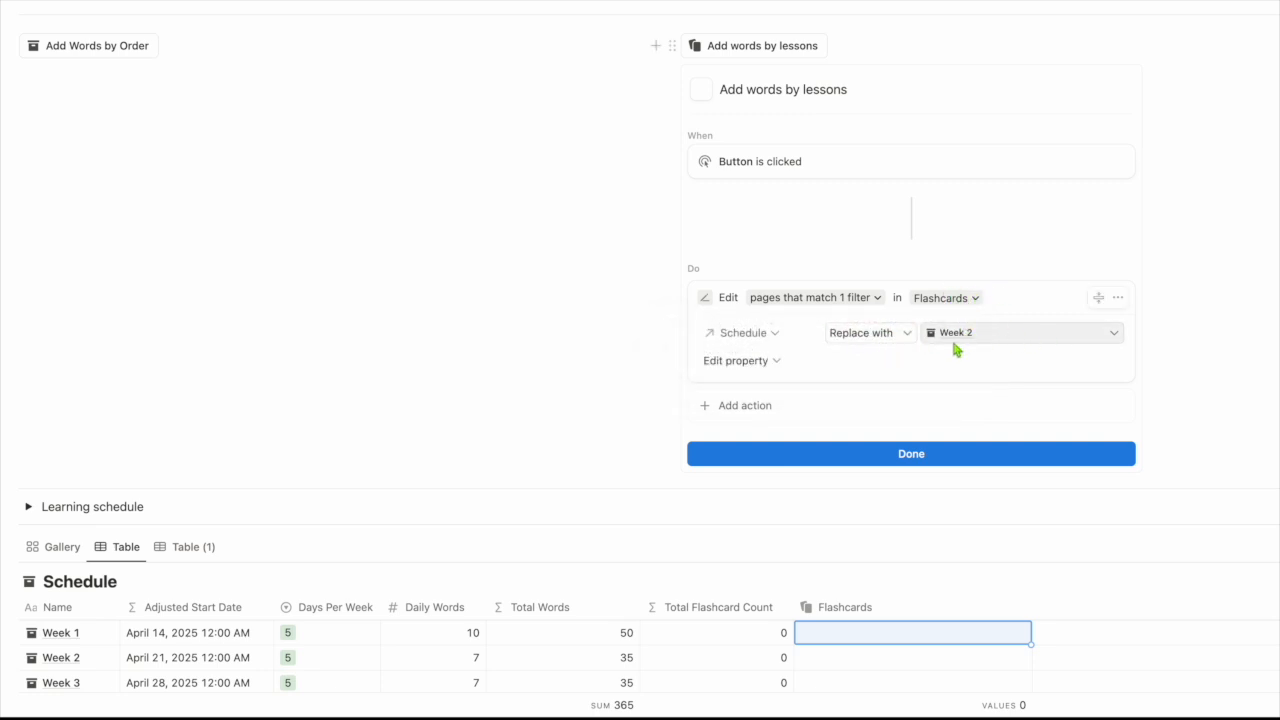
left_click(1056, 334)
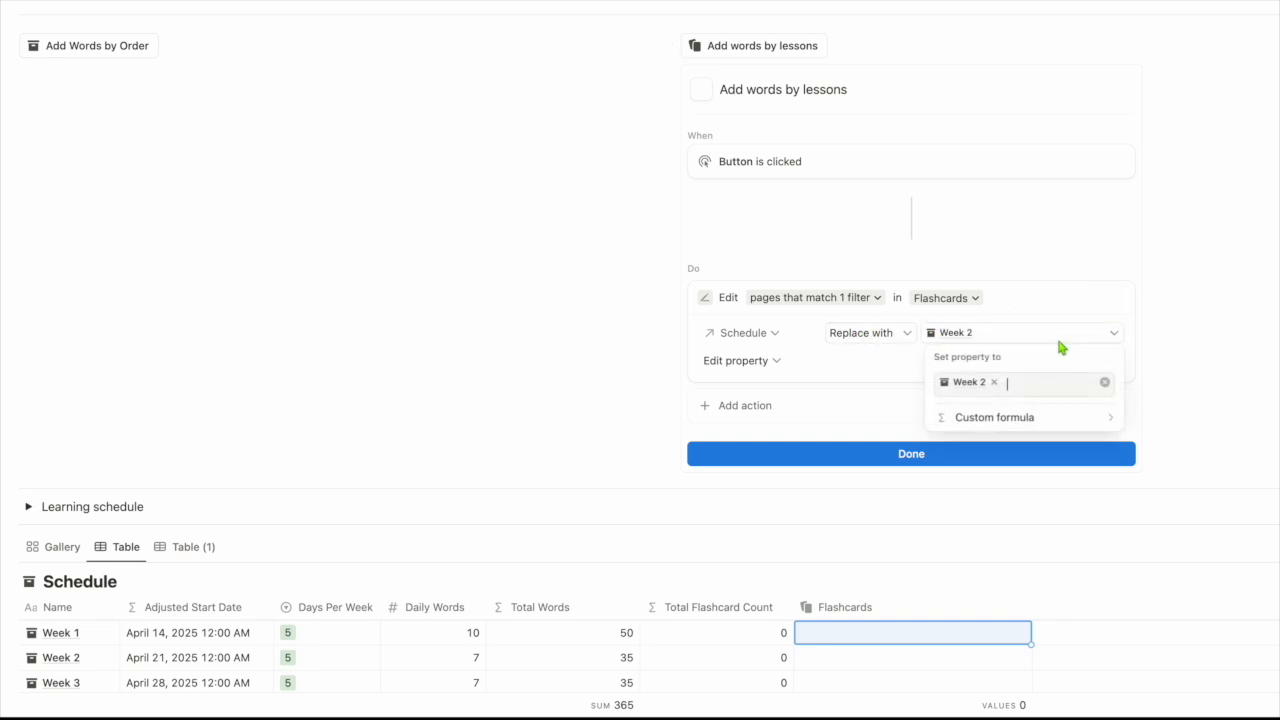
left_click(993, 382)
left_click(1008, 437)
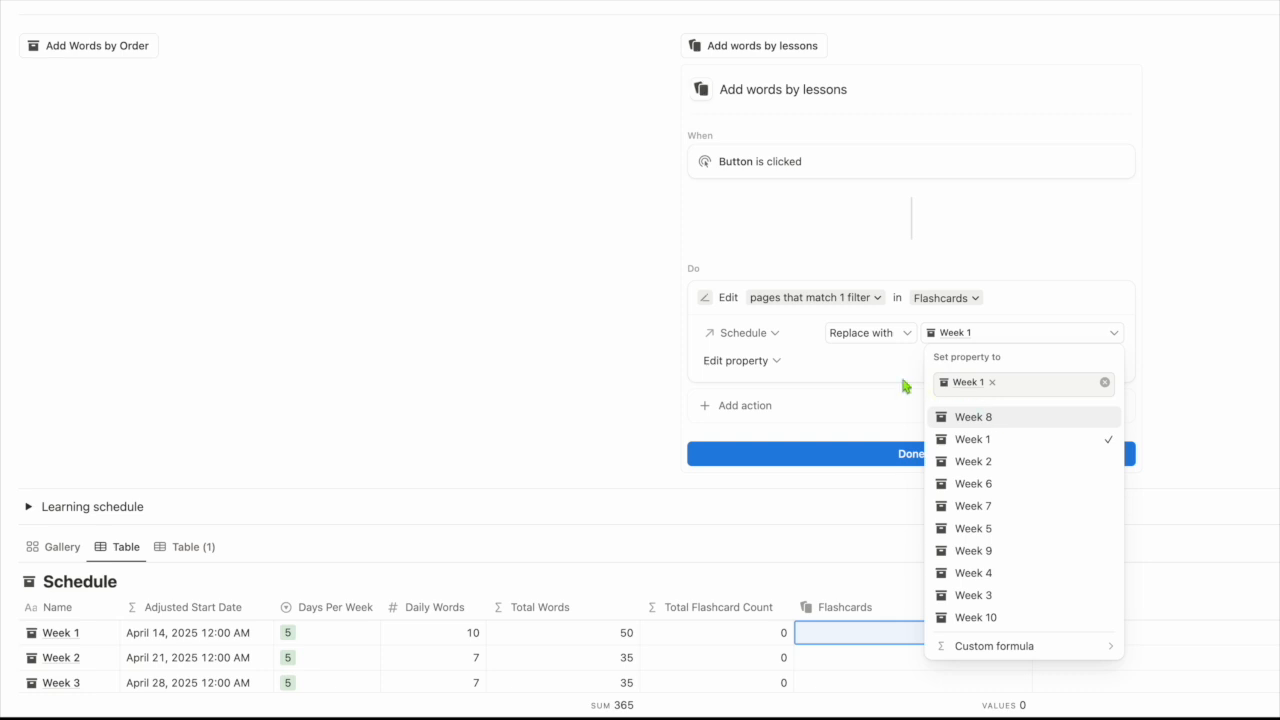
left_click(893, 370)
Step: Check the Lesson filter and target database of the Add words by lessons button and save its settings
left_click(878, 298)
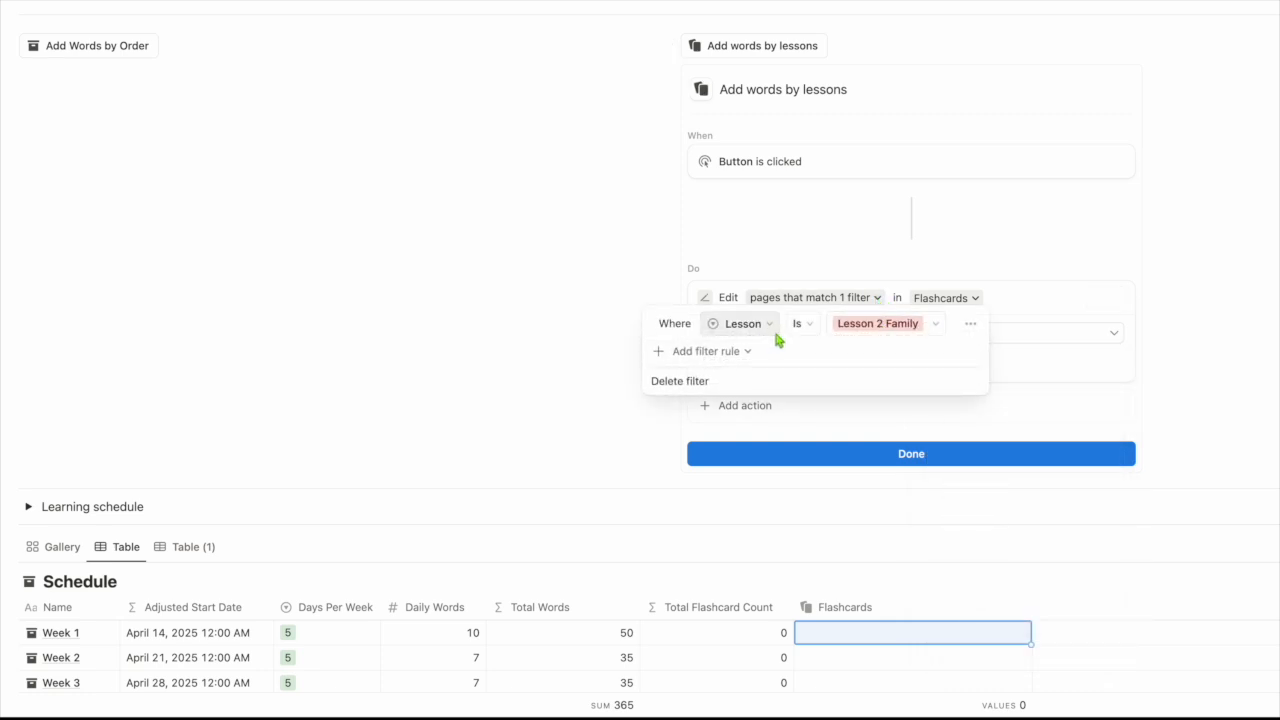
left_click(900, 304)
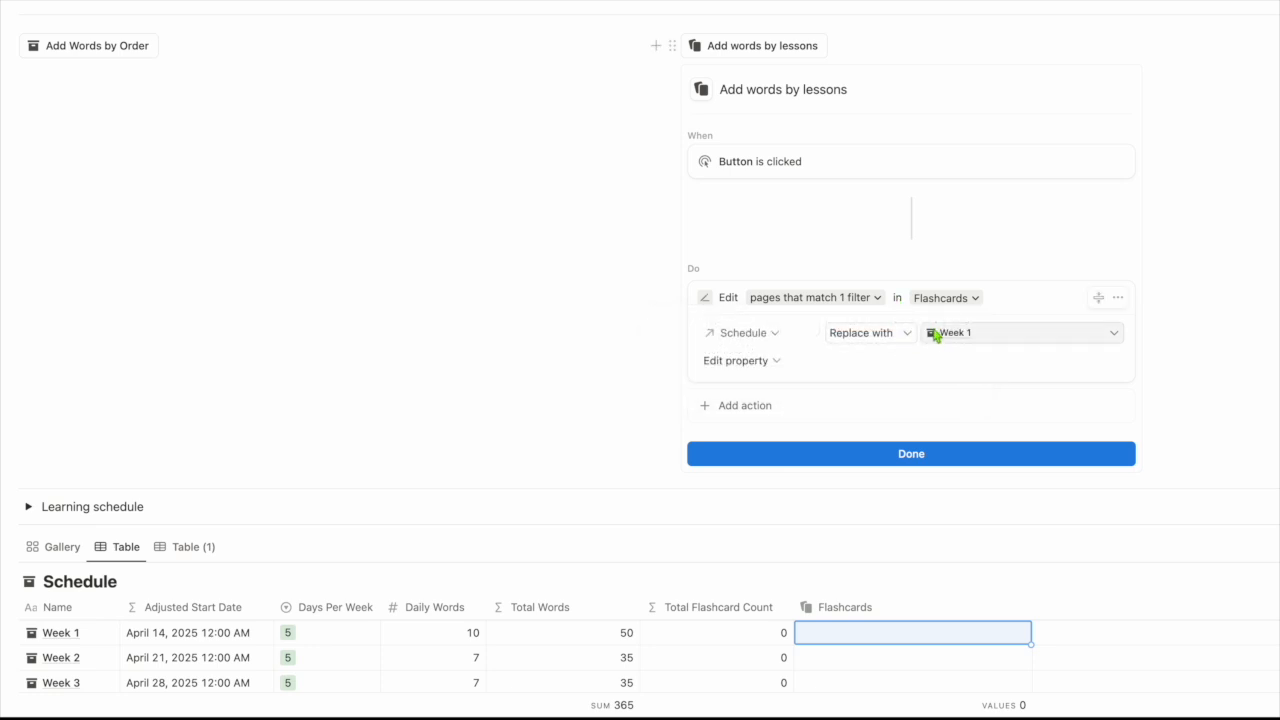
left_click(977, 299)
left_click(983, 271)
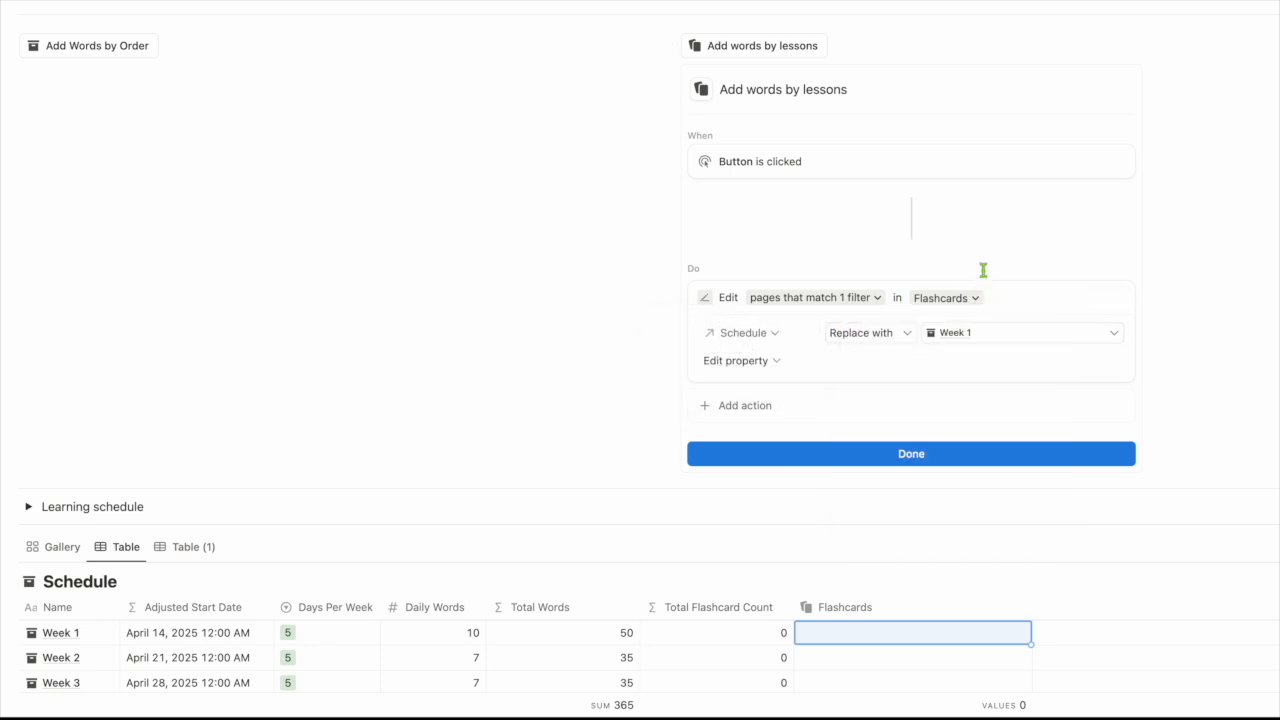
left_click(880, 453)
Step: Edit the Add Words by Order button so its filters match flashcards with Order ≥ 1 and Order ≤ 50
mouse_move(177, 48)
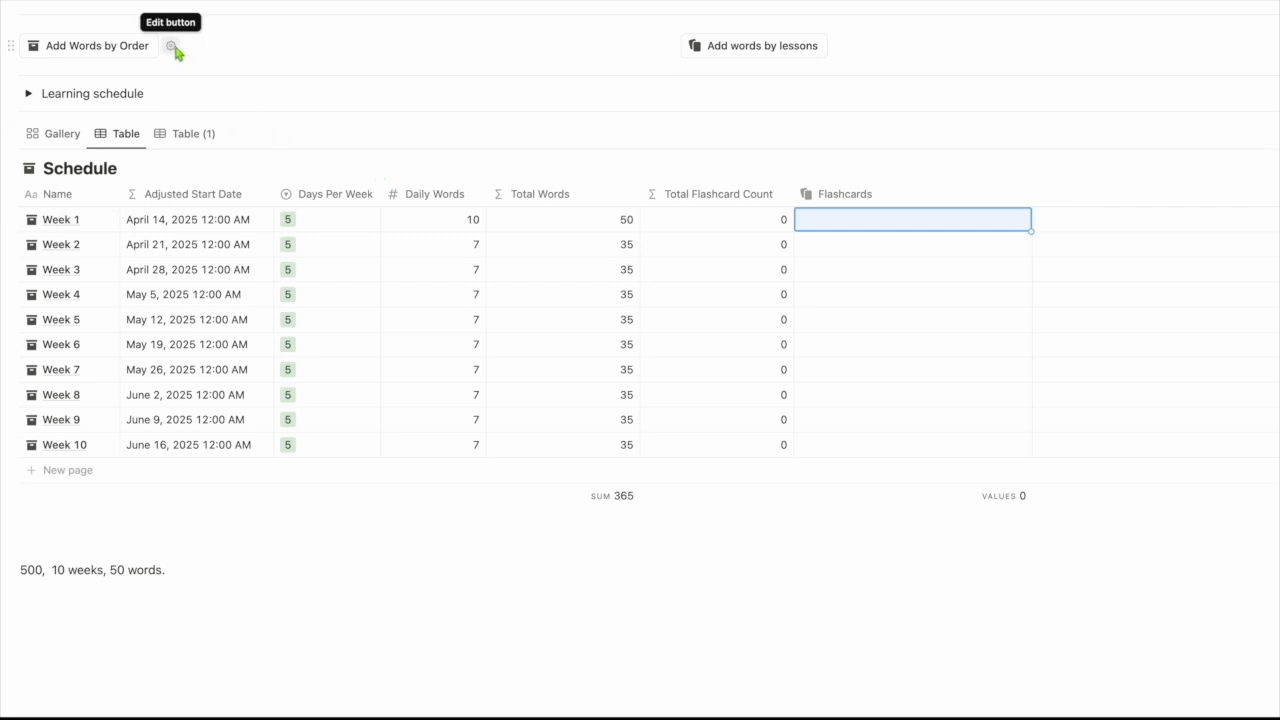
left_click(172, 47)
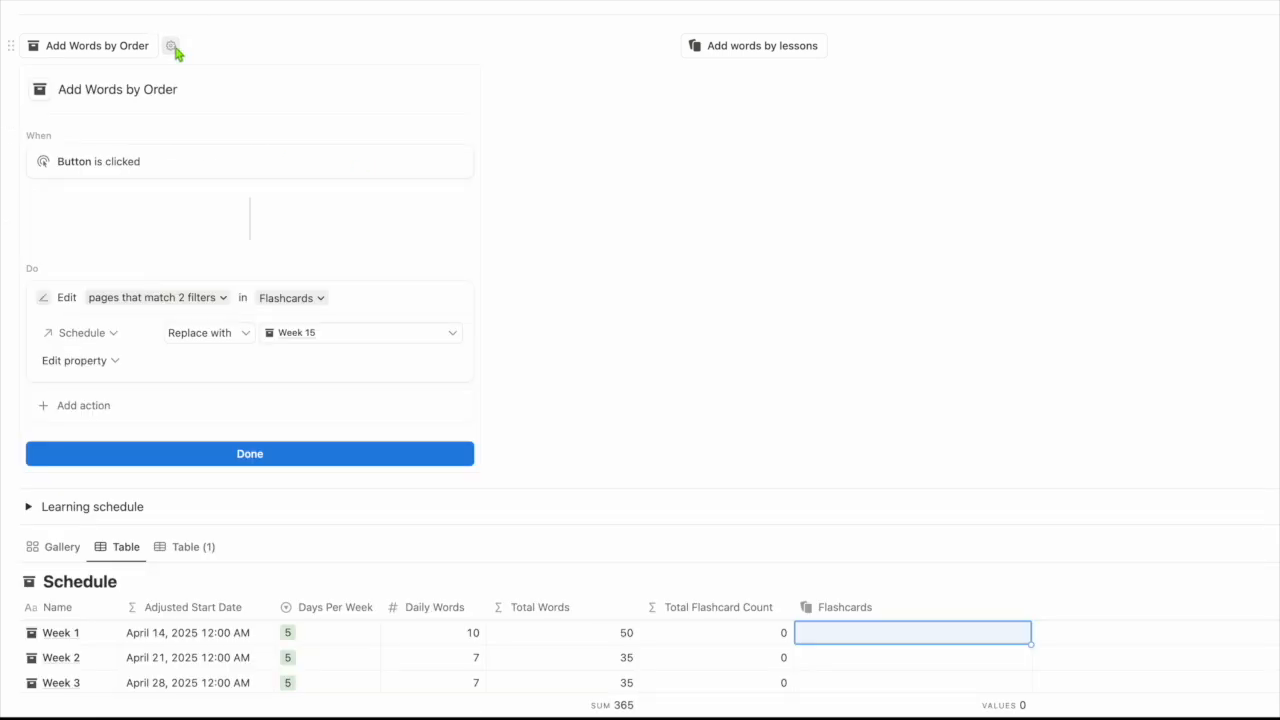
left_click(207, 298)
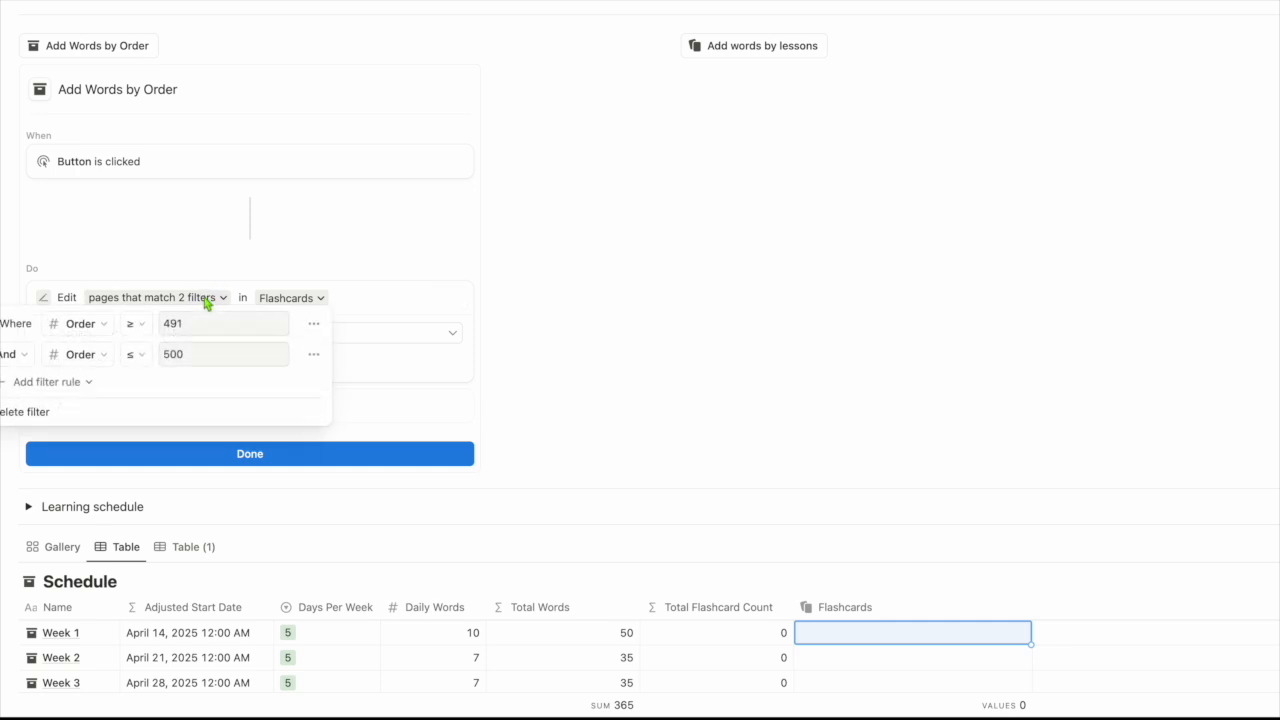
left_click(148, 326)
left_click(134, 326)
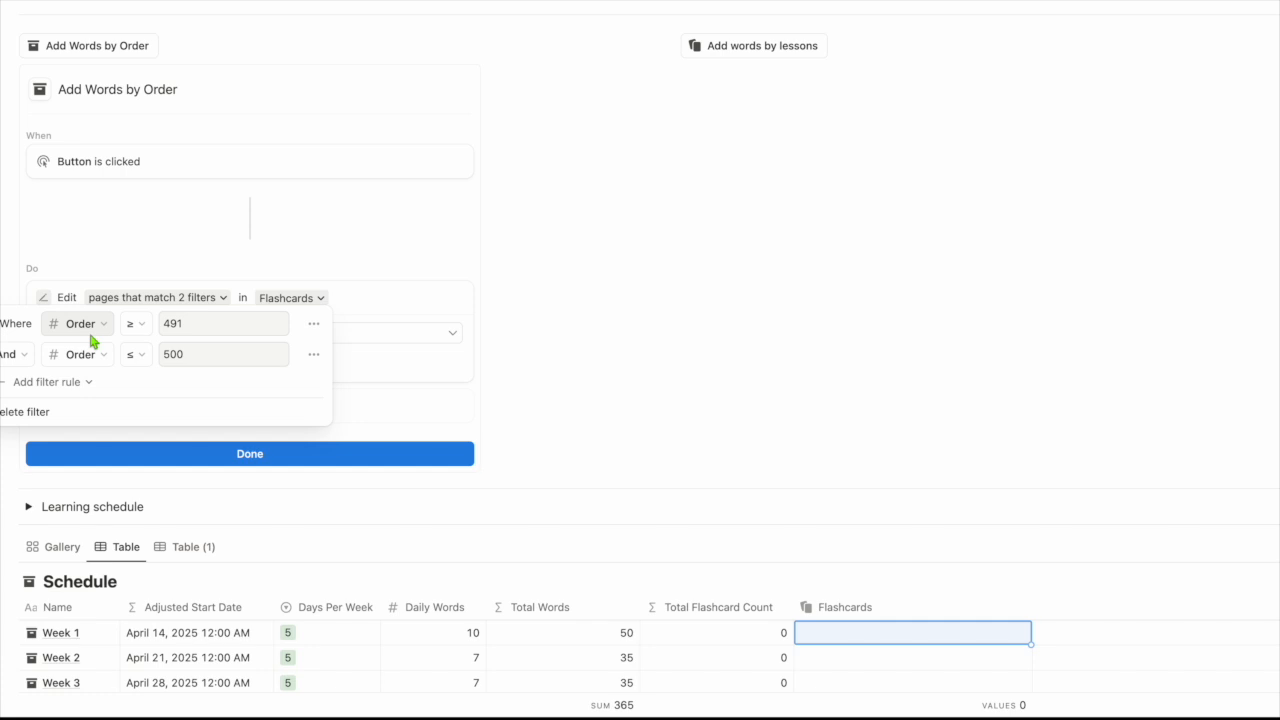
left_click(184, 330)
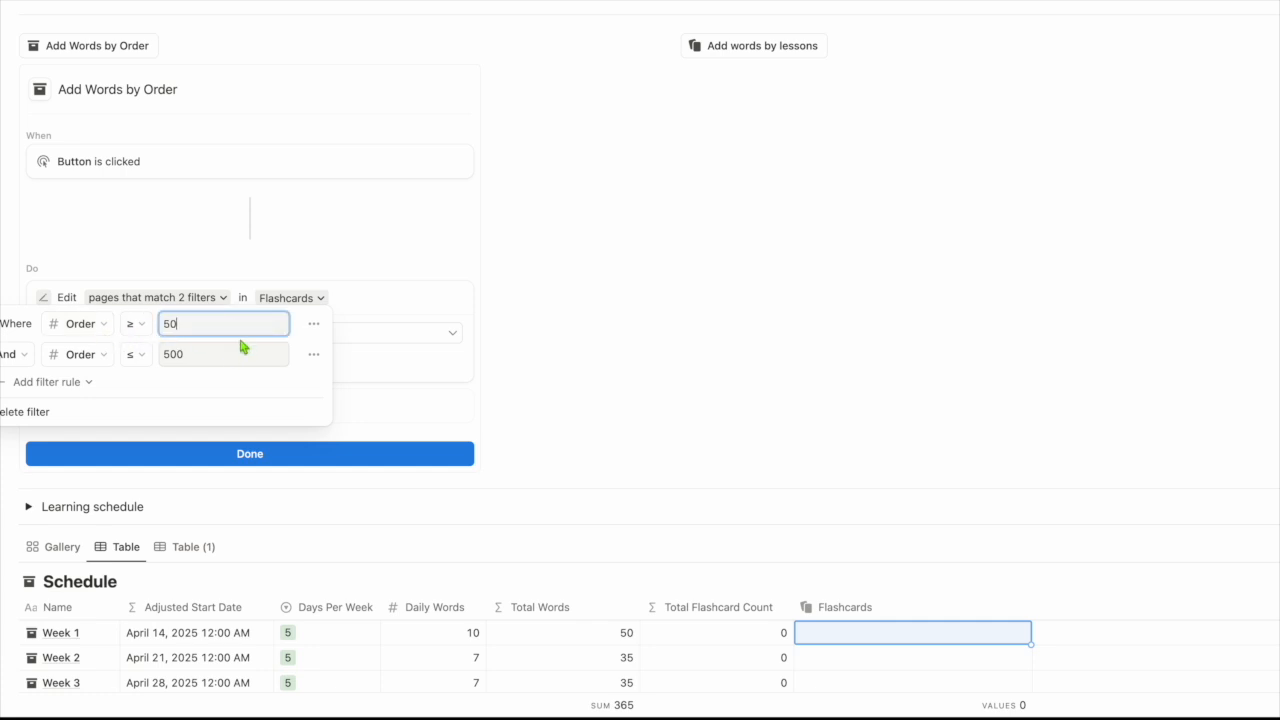
double_click(177, 361)
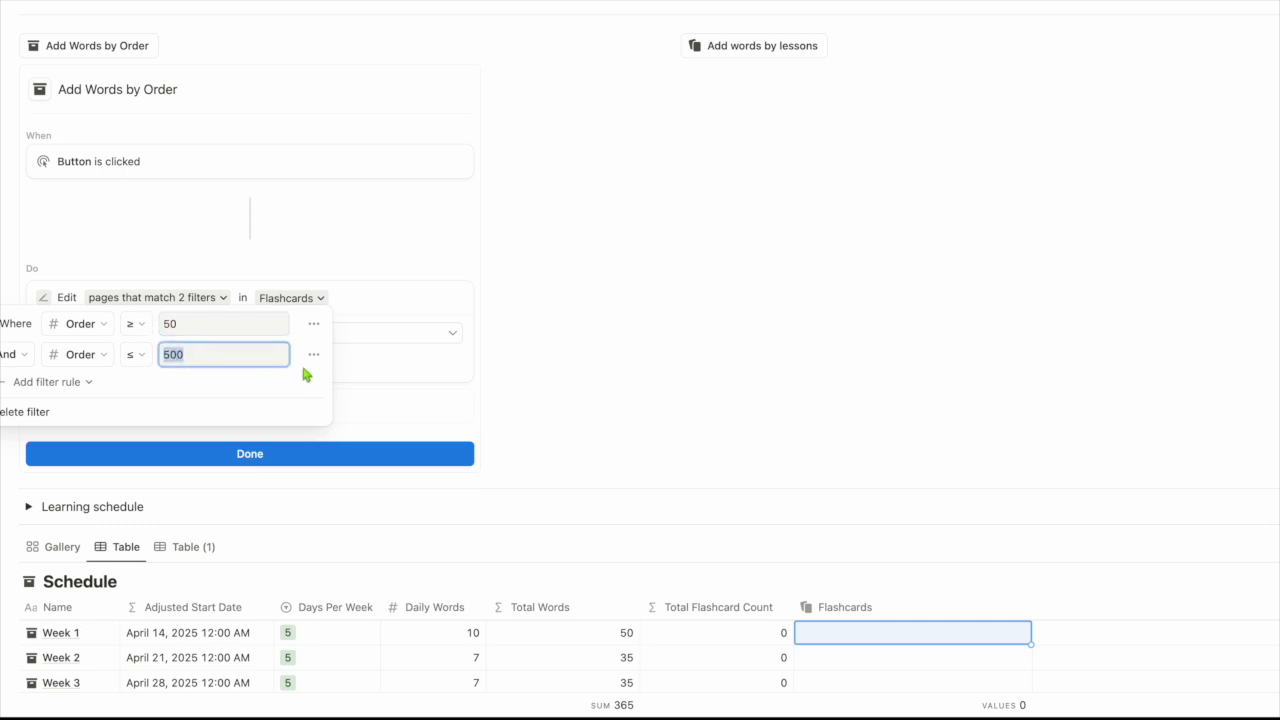
double_click(177, 322)
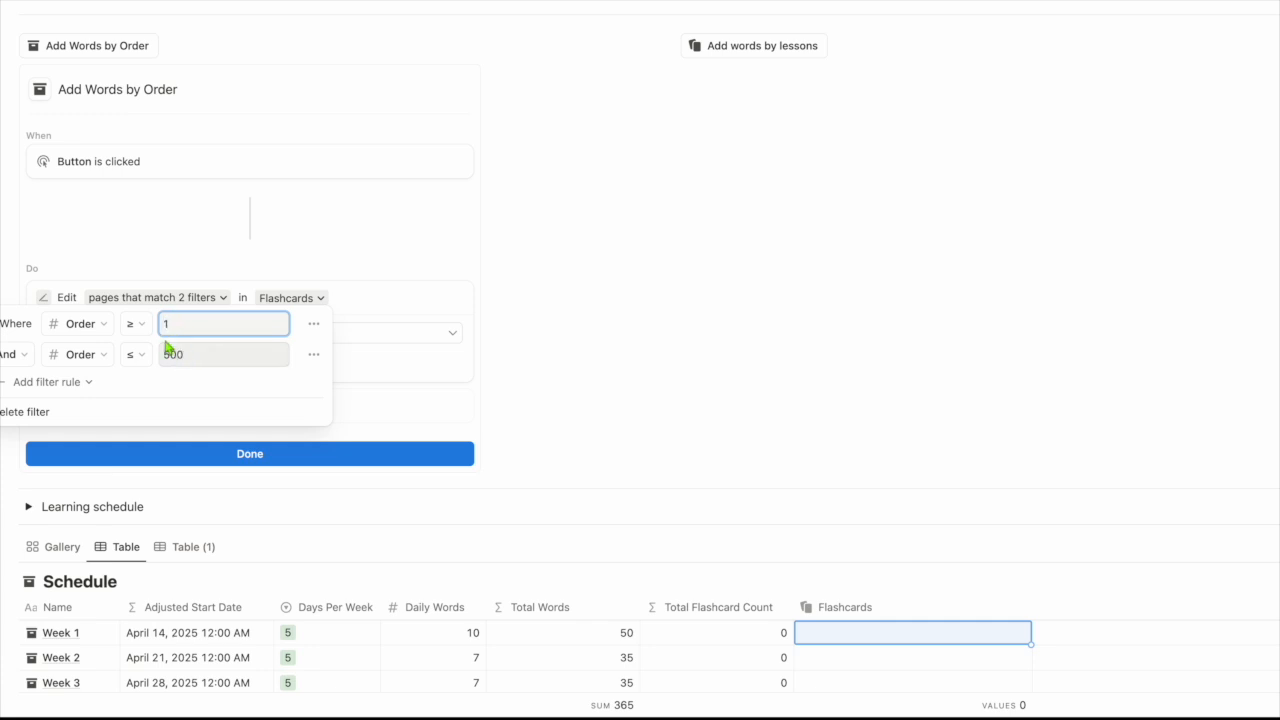
left_click(178, 361)
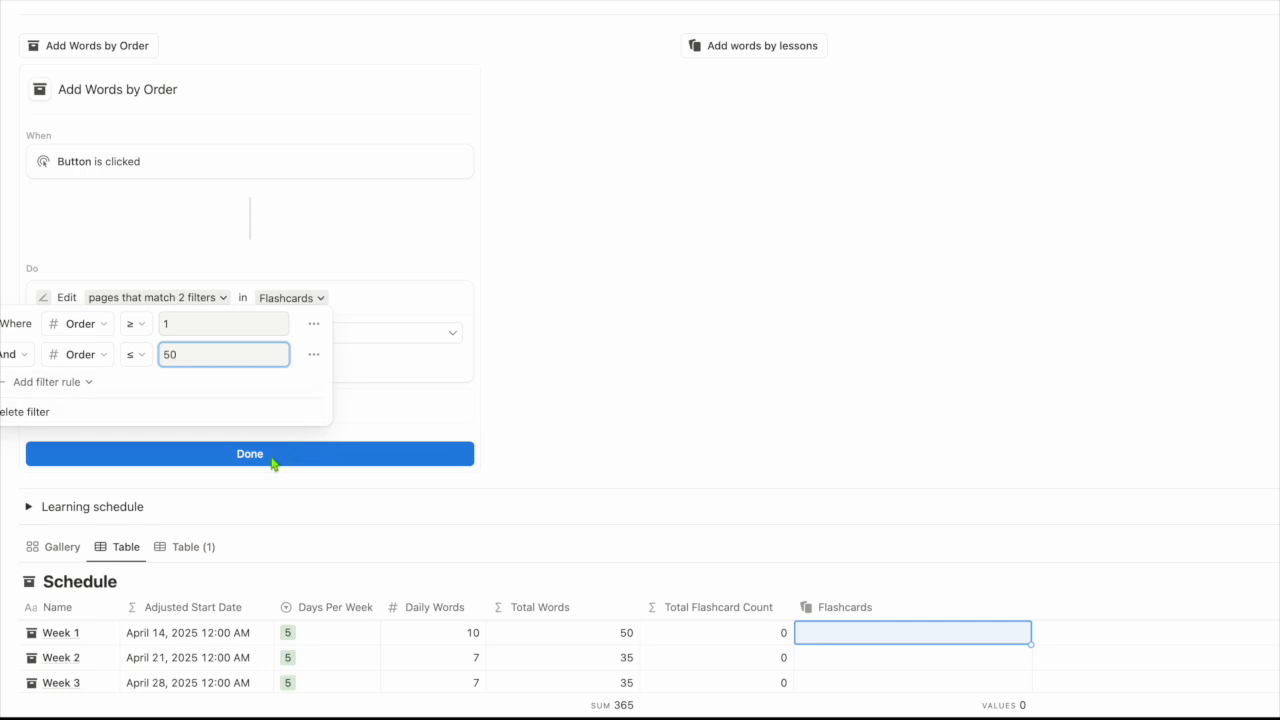
left_click(394, 296)
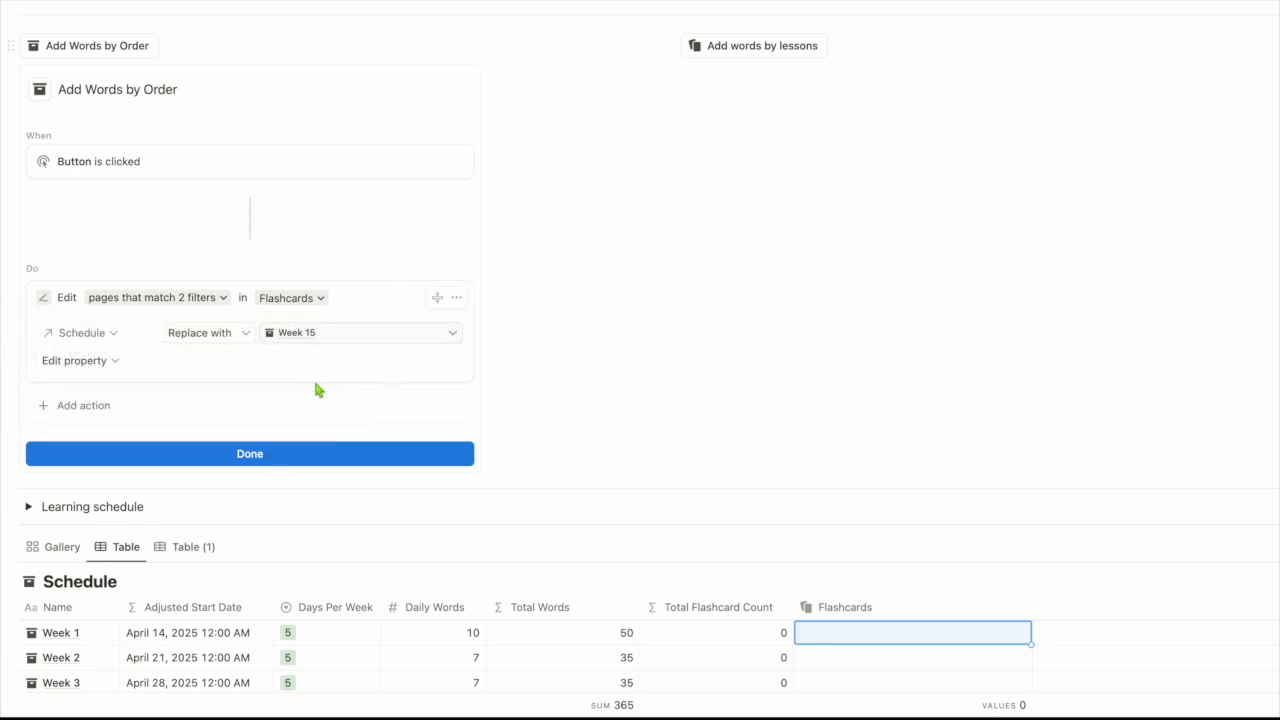
Step: Make the Add Words by Order button replace the Schedule property with Week 1 instead of Week 15, and save it
left_click(398, 335)
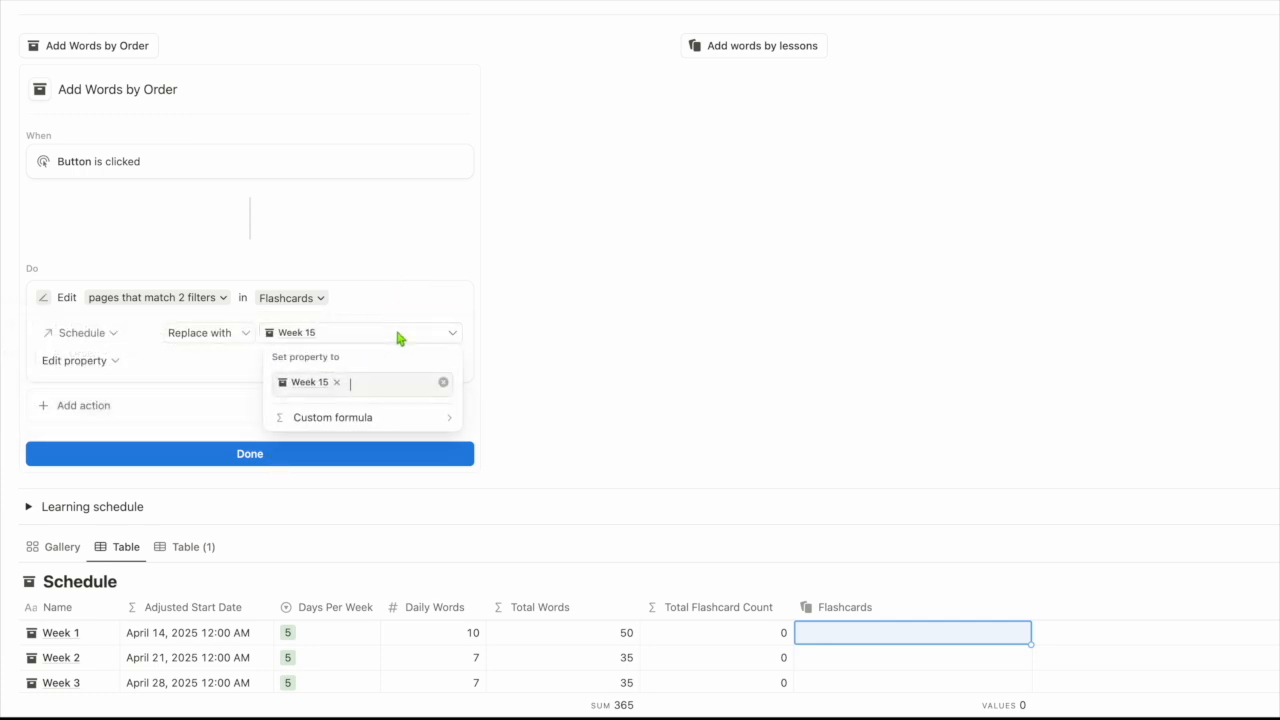
left_click(336, 382)
left_click(357, 439)
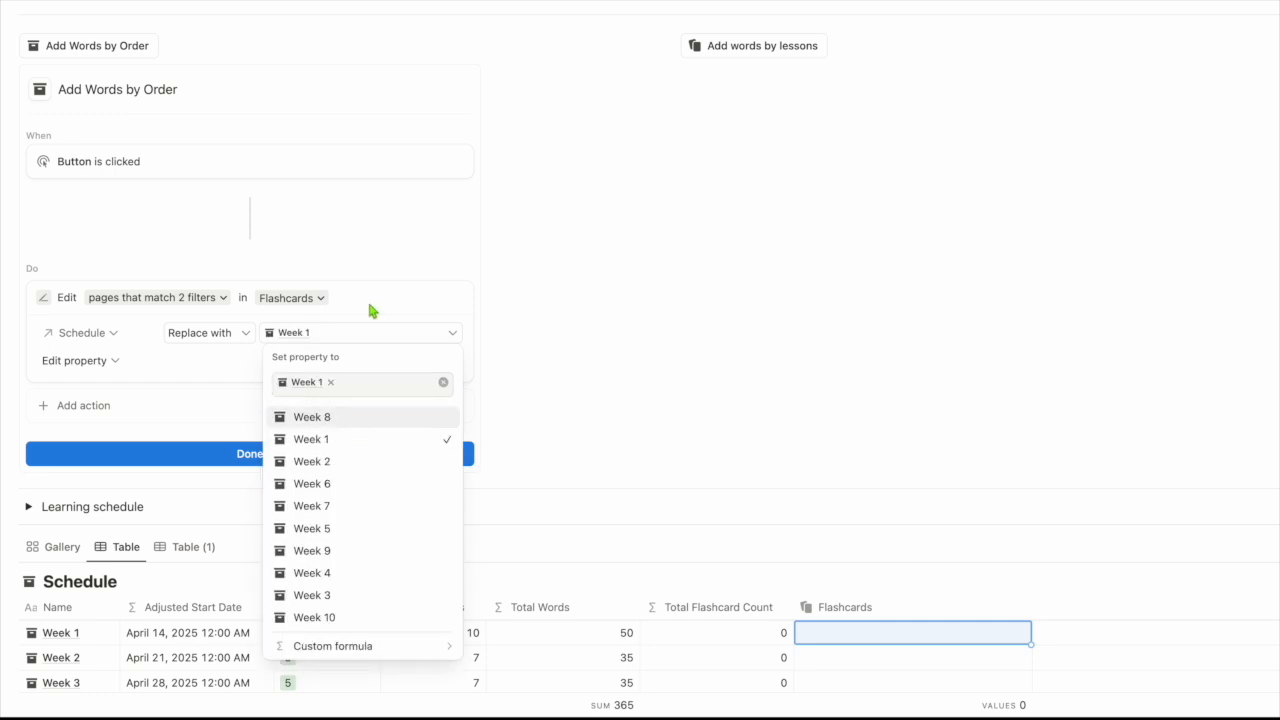
left_click(372, 311)
left_click(322, 455)
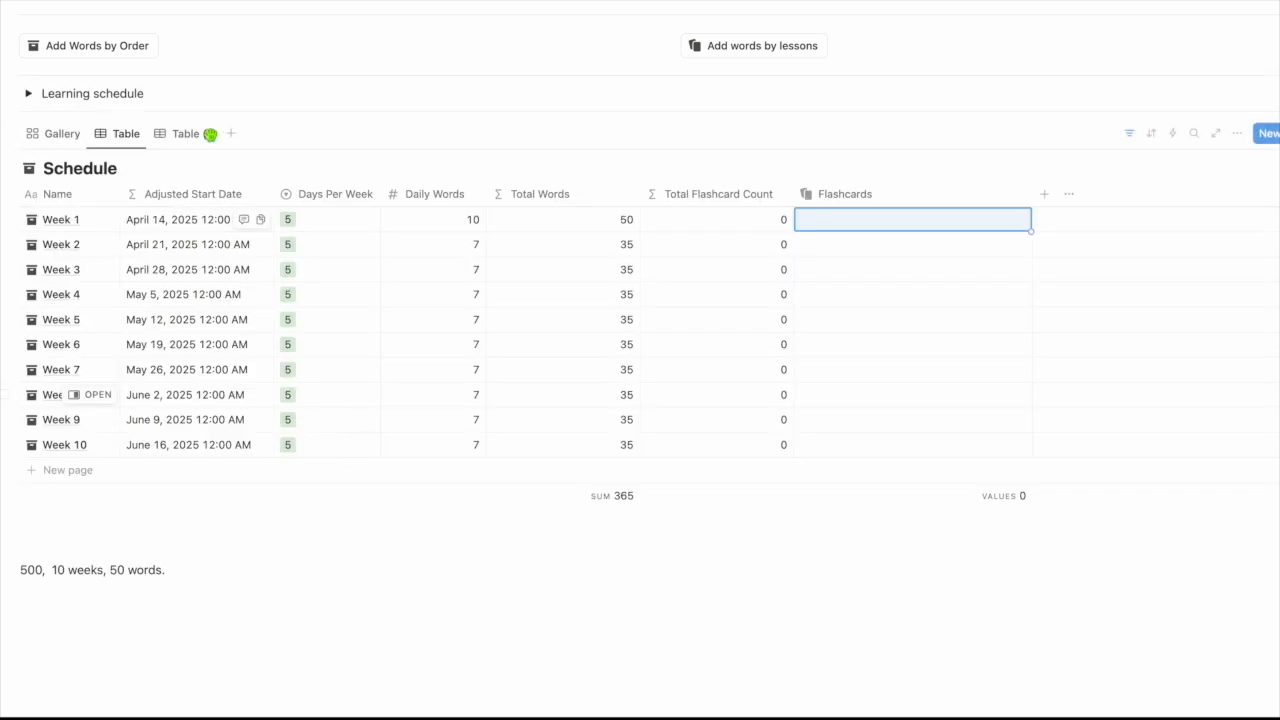
Step: Run the Add Words by Order button to assign the filtered flashcards to Week 1, and close its settings
left_click(100, 50)
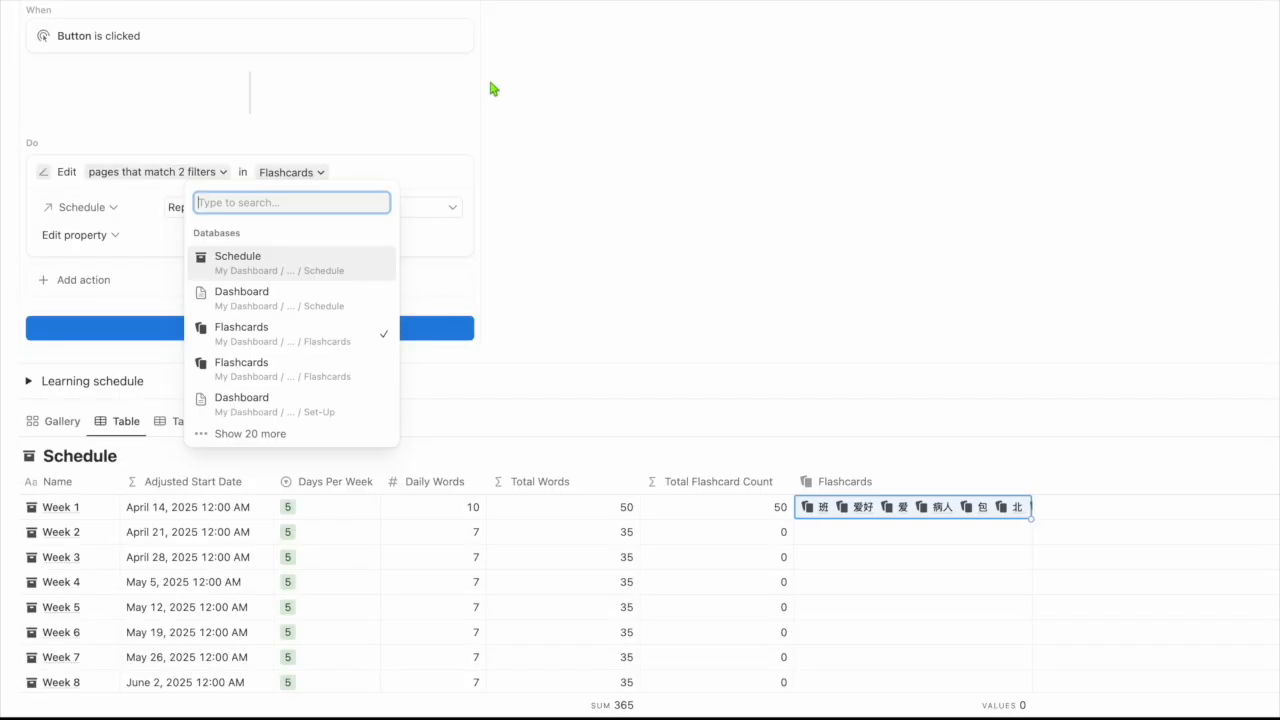
left_click(489, 78)
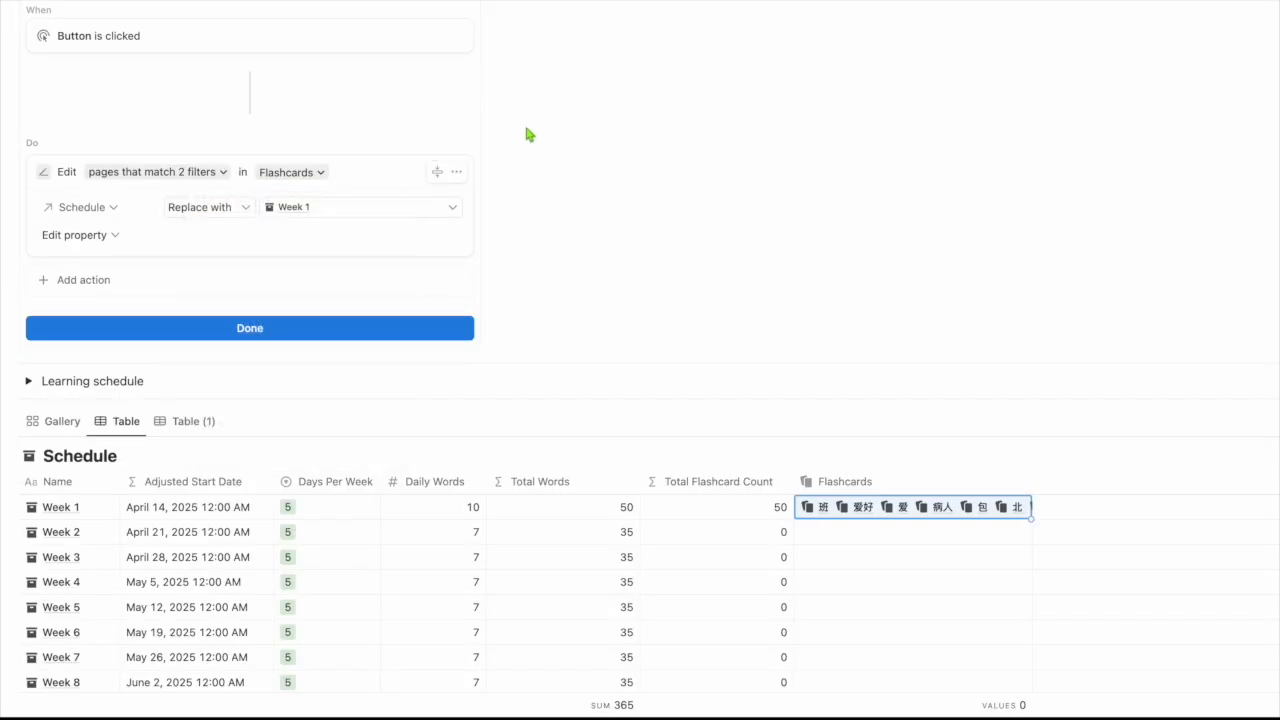
left_click(390, 328)
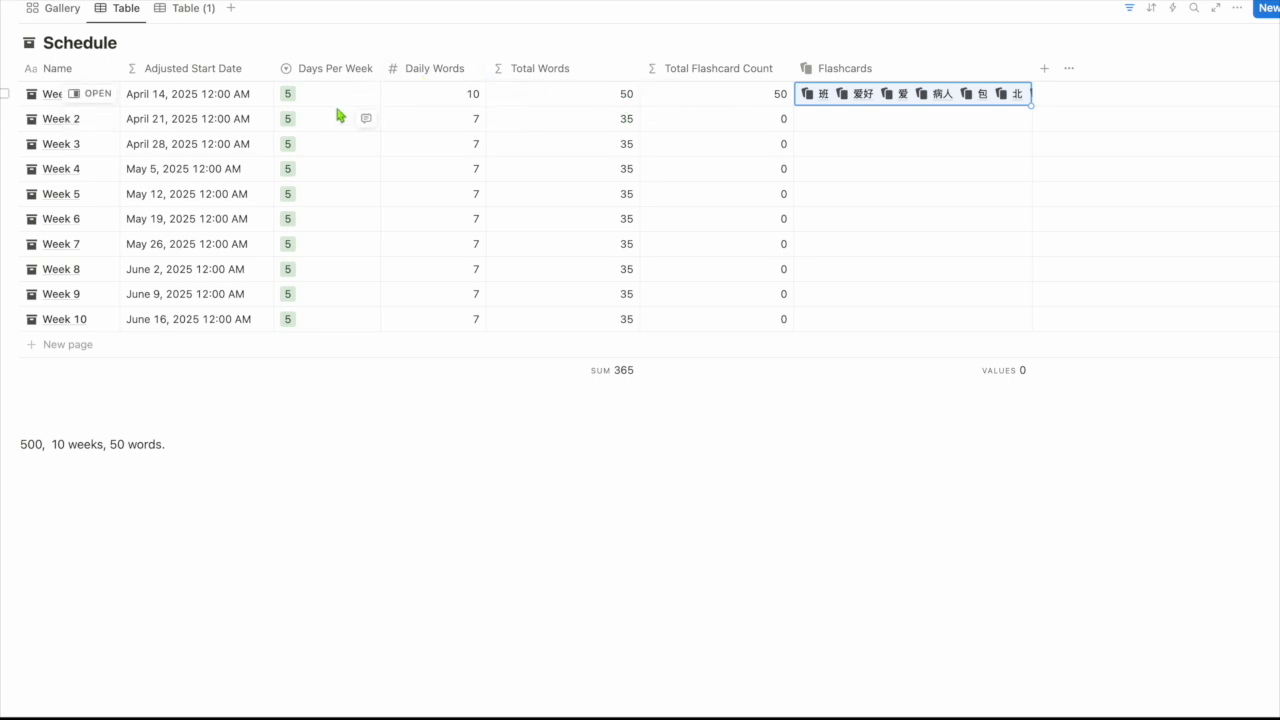
Step: Set Daily Words to 10 for Week 2 and fill that value down through Week 10 in the Schedule table
left_click_drag(337, 104, 544, 183)
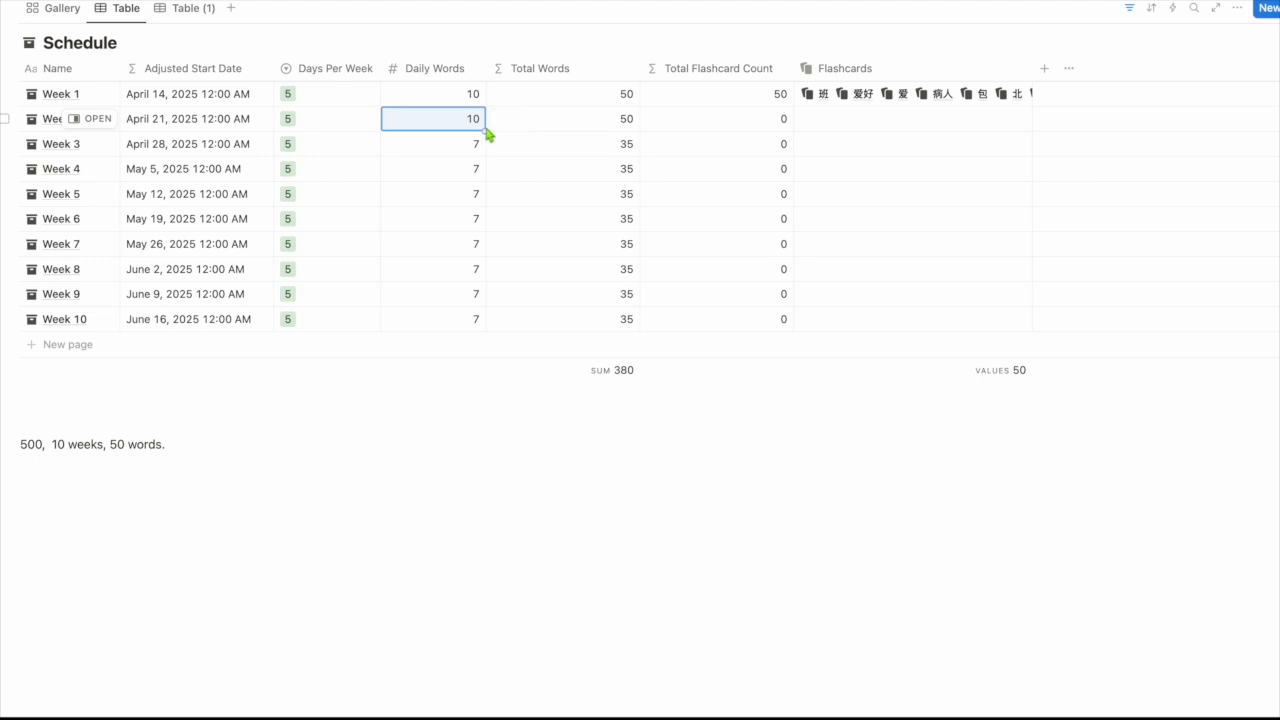
left_click_drag(487, 135, 489, 331)
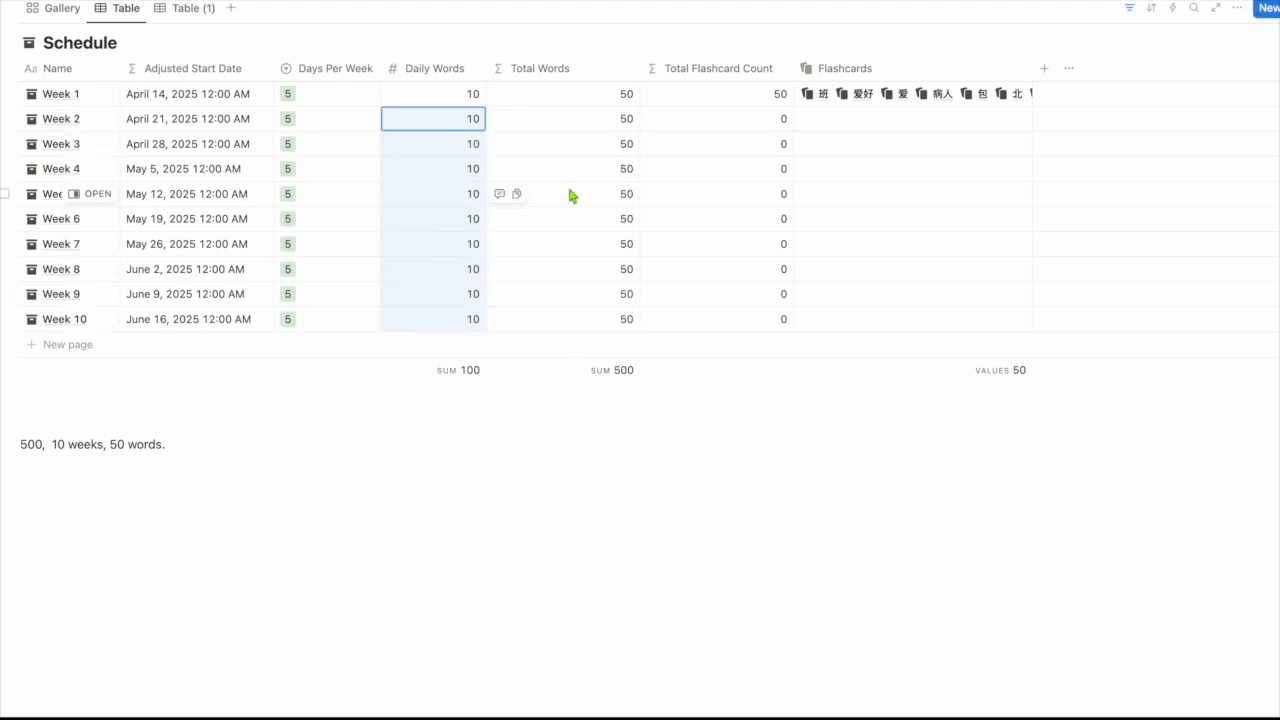
Step: Edit the Add Words by Order button so its action replaces the Schedule property with Week 2
scroll(571, 194, "up", 1)
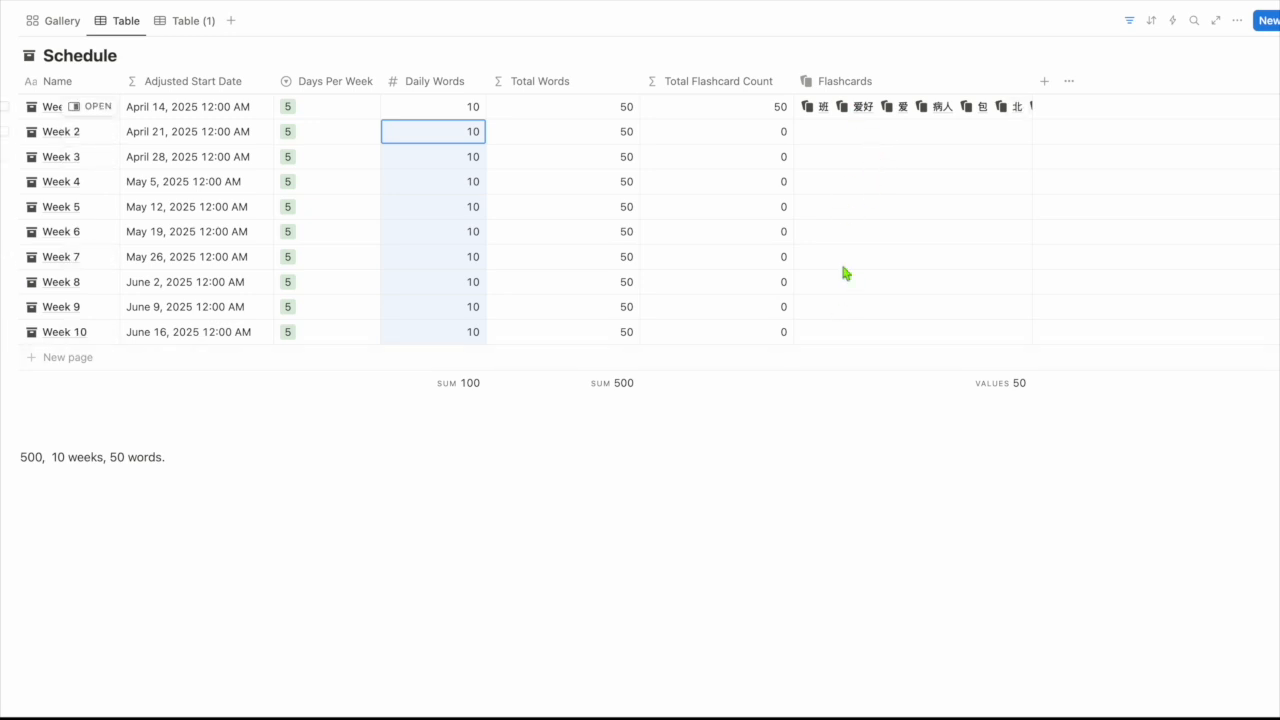
scroll(640, 360, "up", 5)
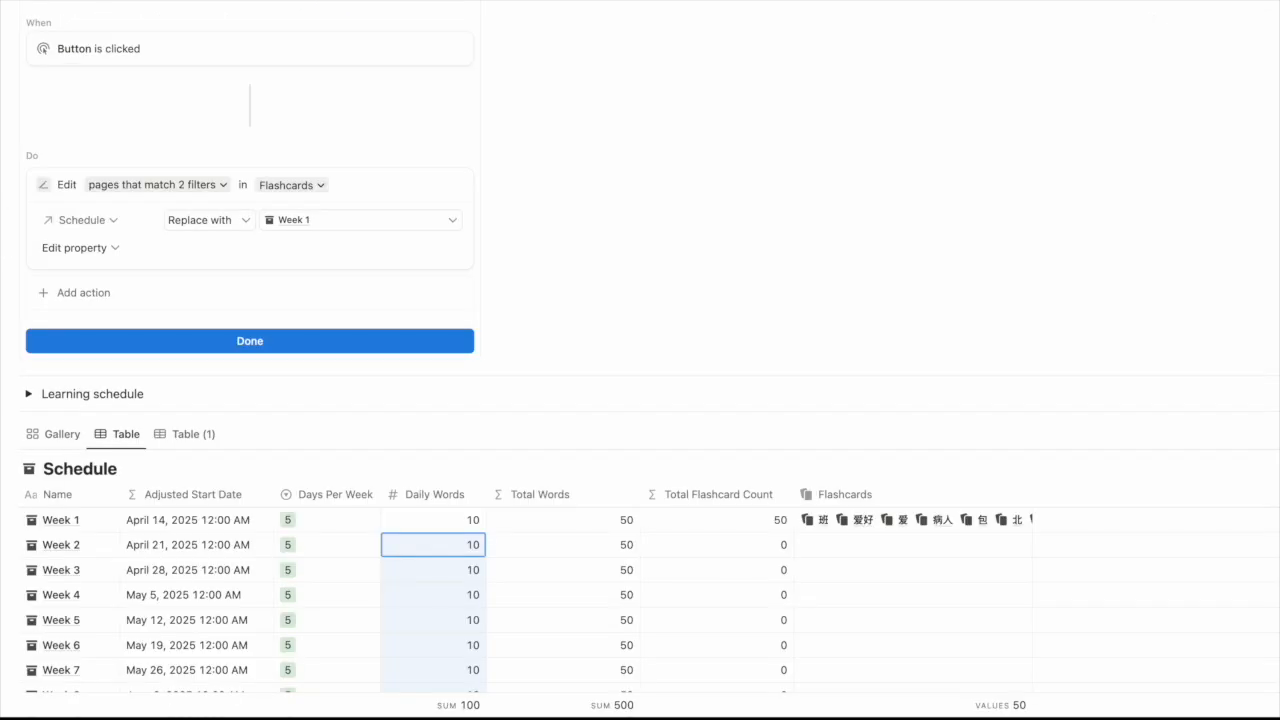
left_click(245, 222)
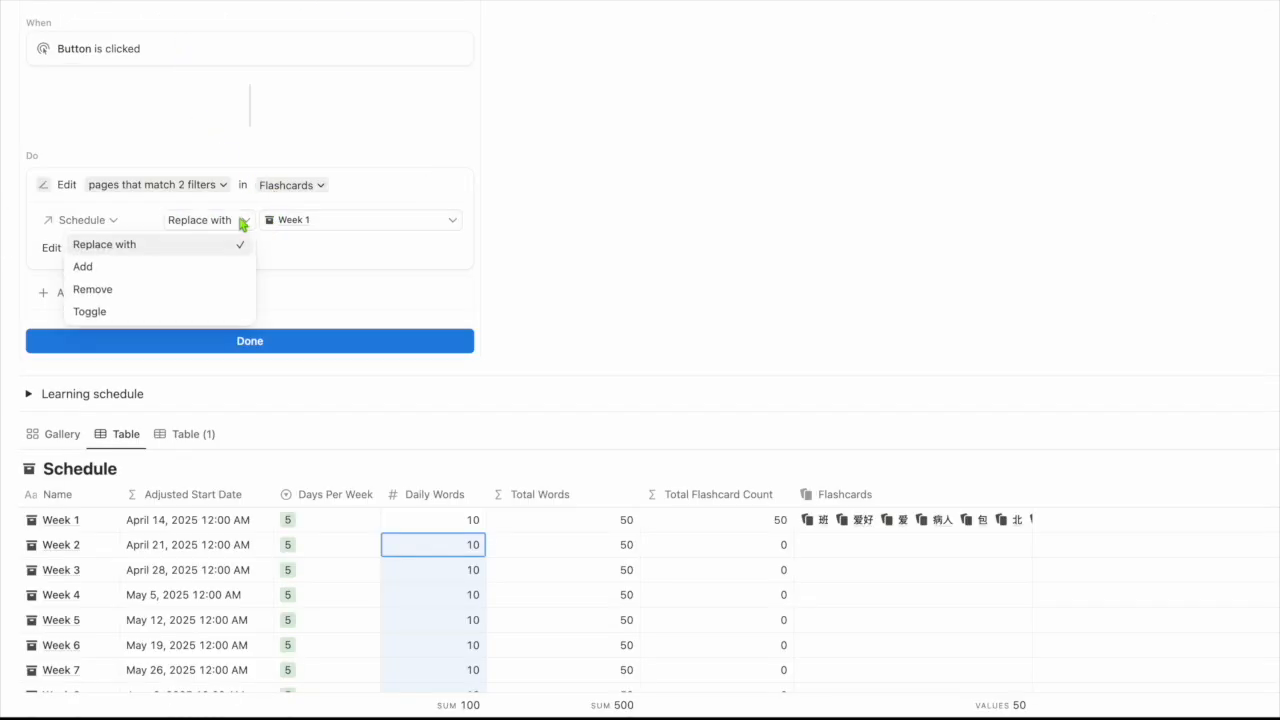
left_click(360, 222)
left_click(360, 222)
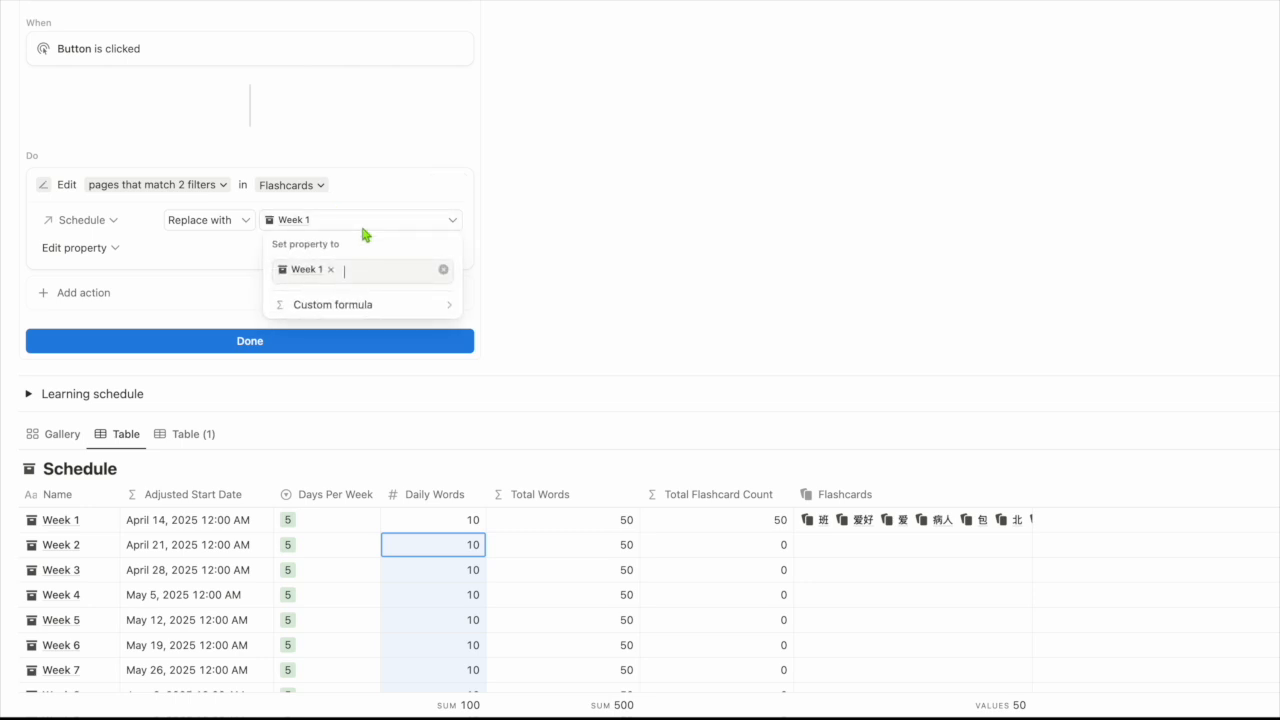
left_click(332, 270)
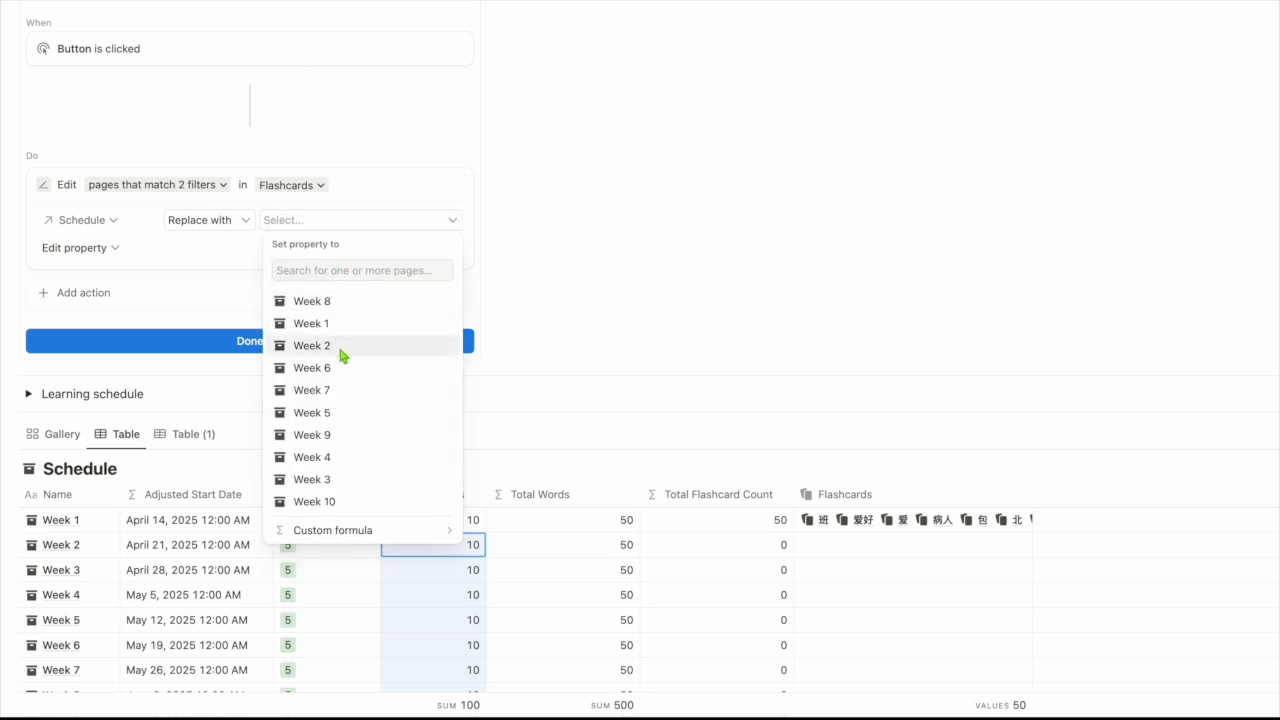
left_click(345, 350)
Step: Set the button's filters to Order ≥ 51 and Order ≤ 100, then save and run it for Week 2
left_click(231, 186)
left_click(231, 186)
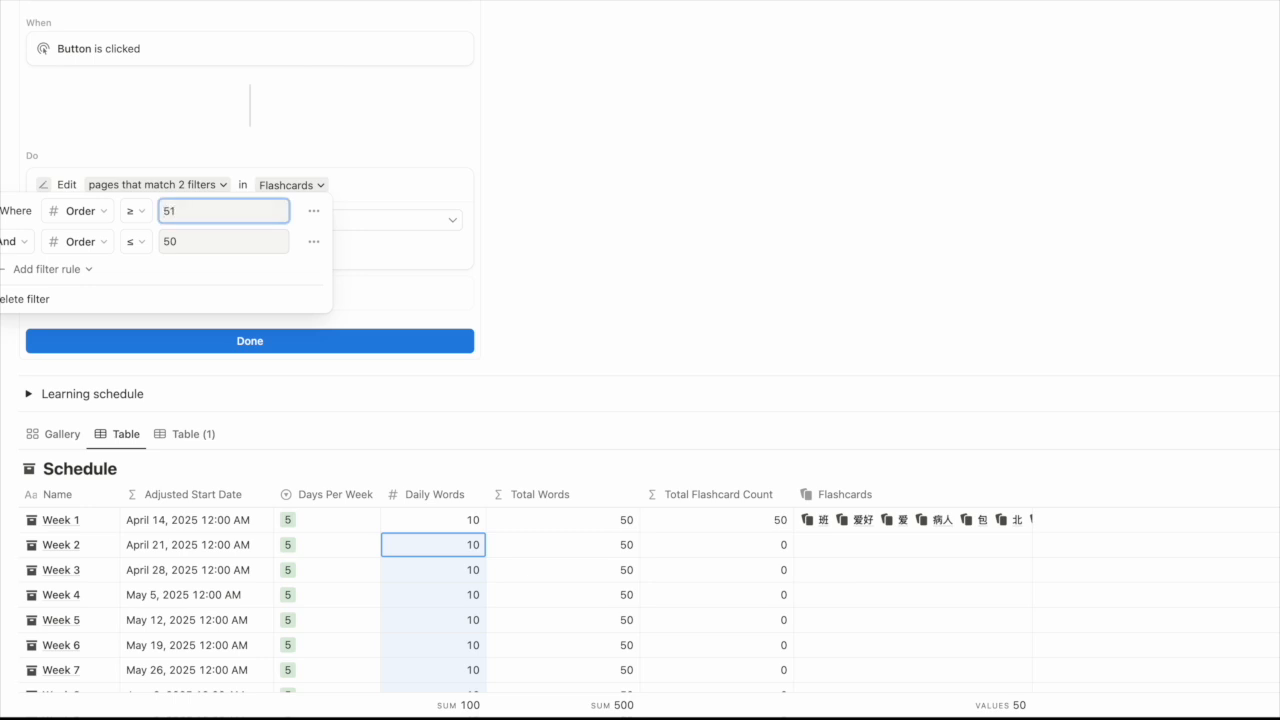
left_click(206, 245)
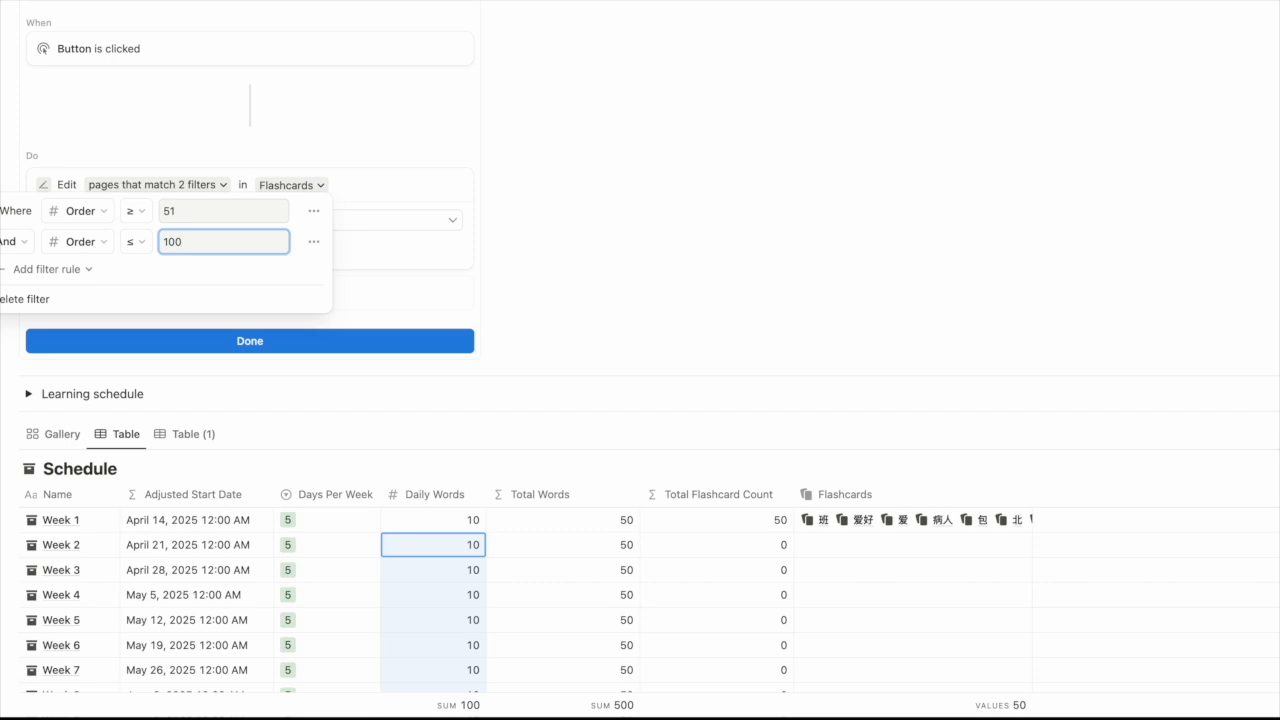
left_click(316, 140)
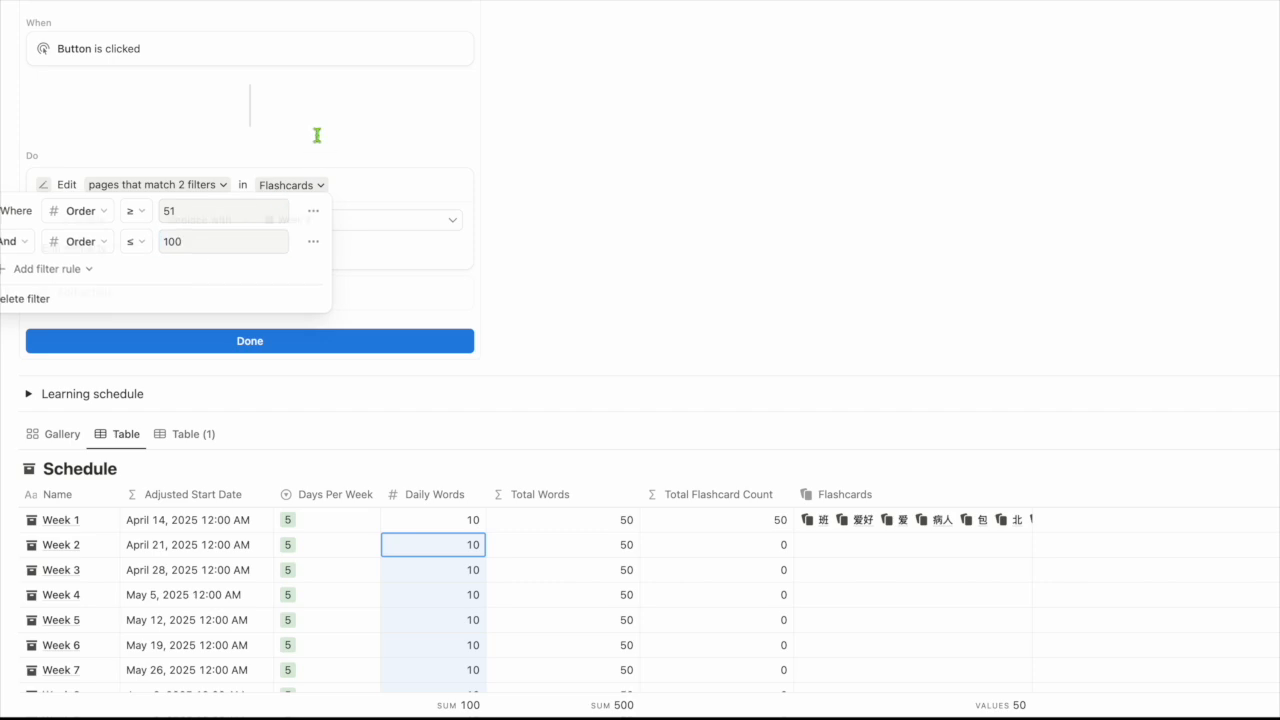
left_click(259, 343)
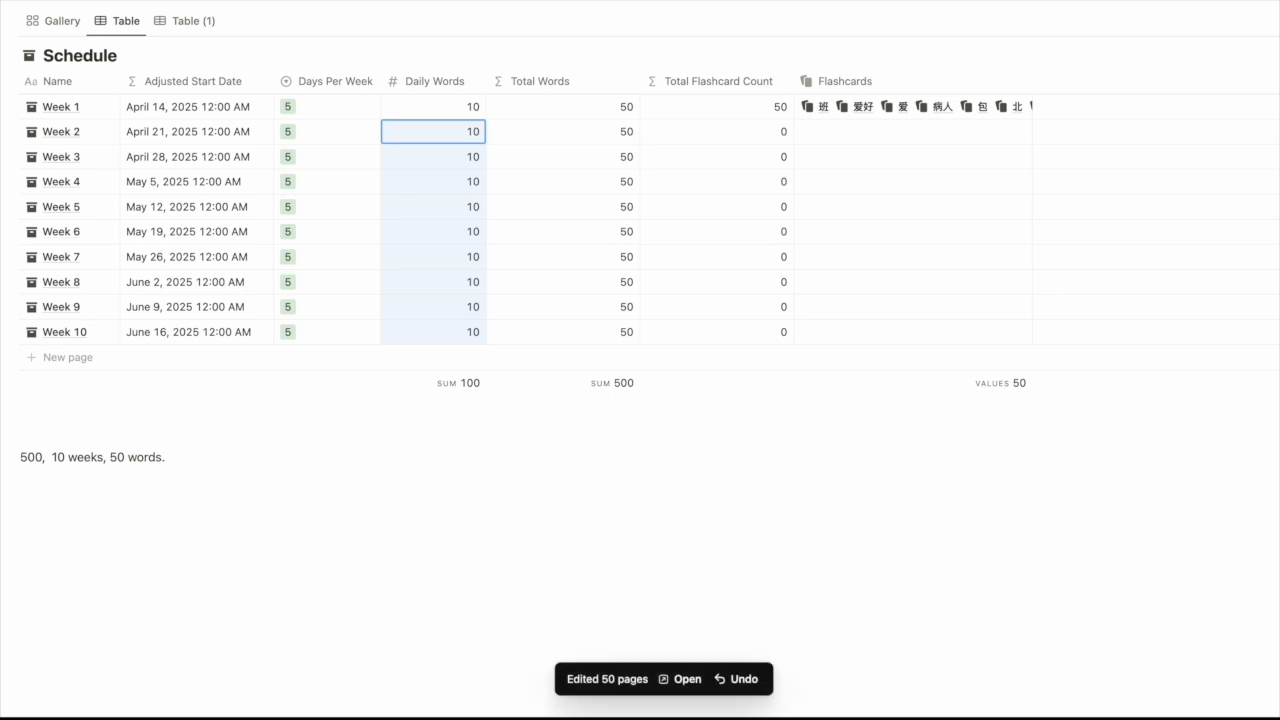
Step: Add a Sum calculation beneath the Total Flashcard Count column of the Schedule table
scroll(707, 90, "down", 2)
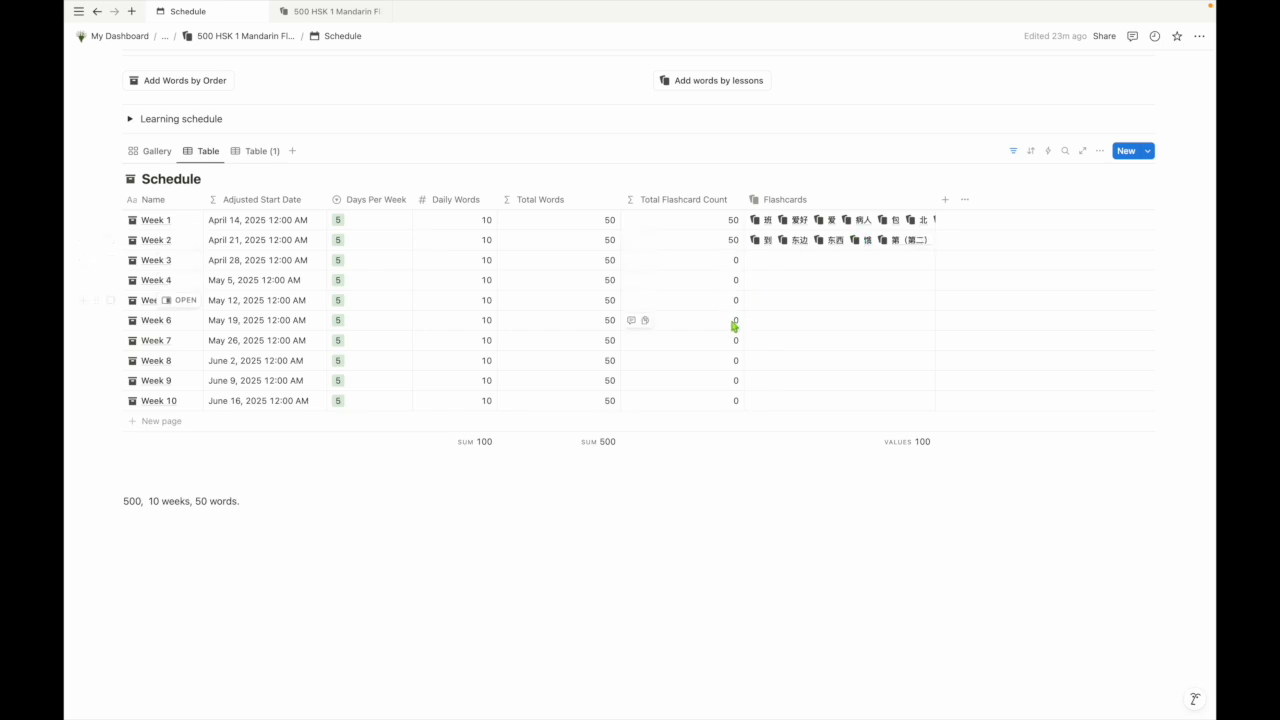
left_click(720, 442)
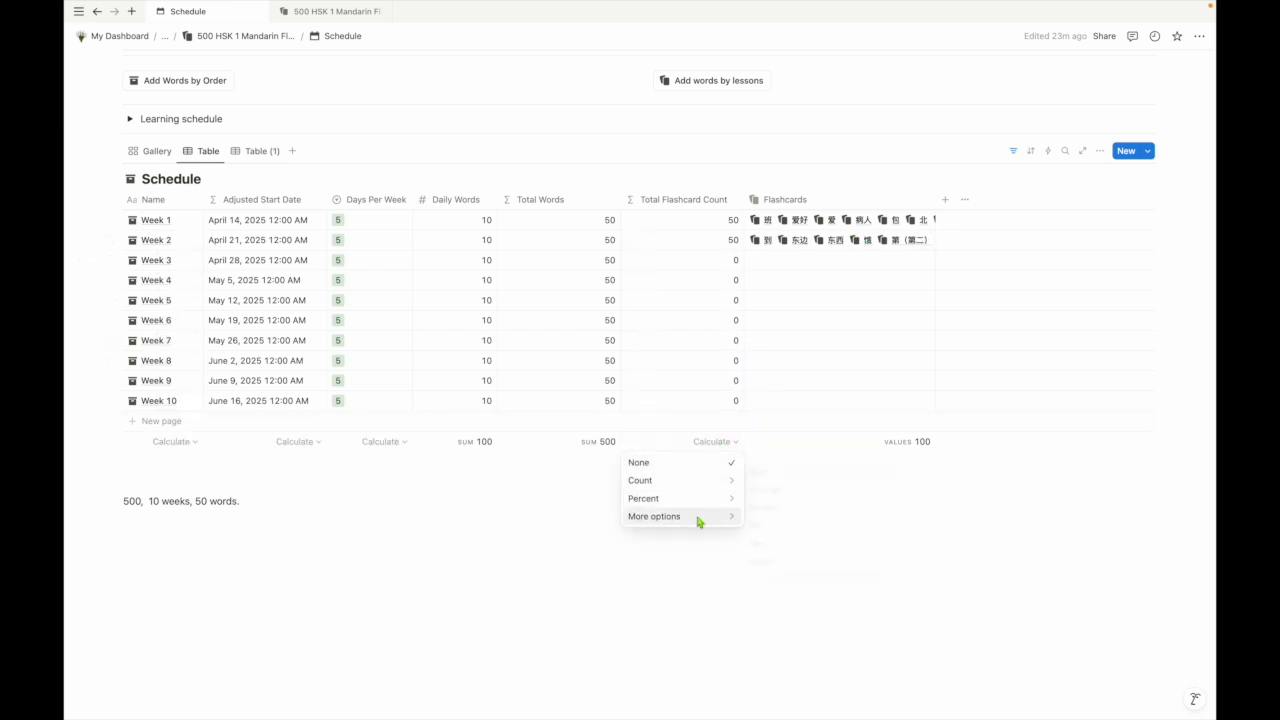
mouse_move(727, 523)
left_click(771, 477)
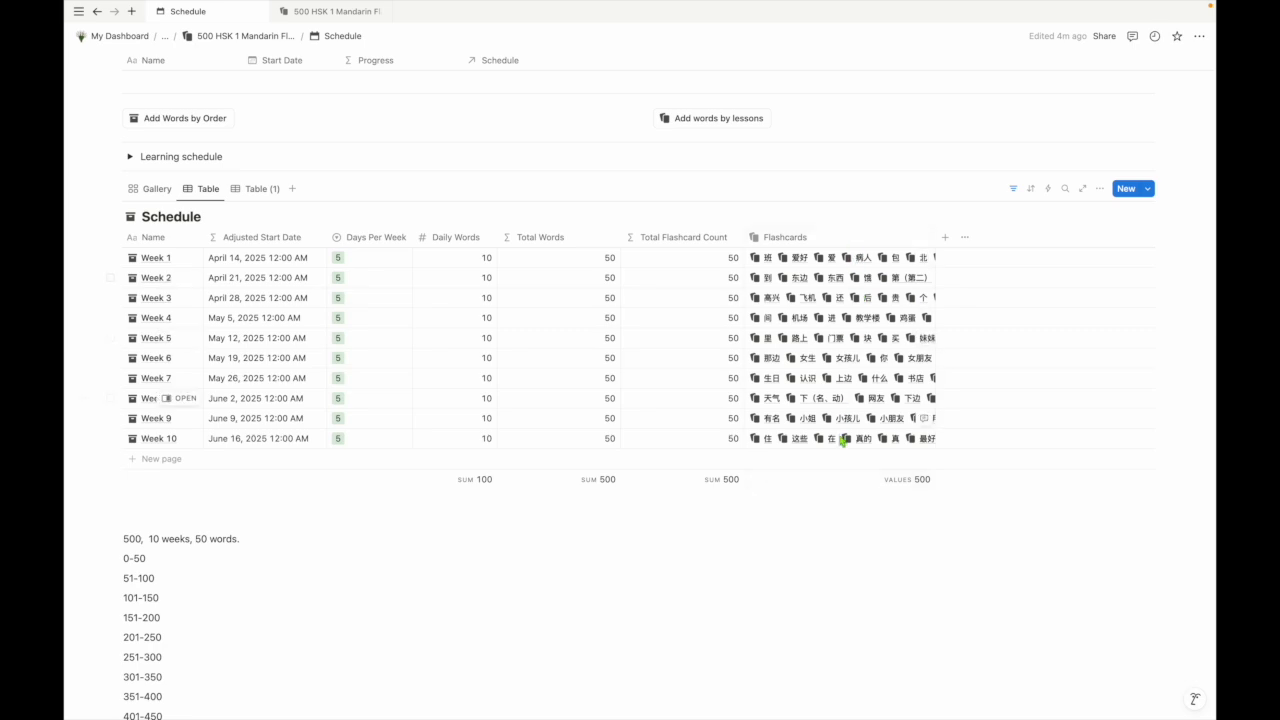
Step: Delete the planning notes beneath the Schedule table, from the "500, 10 weeks, 50 words." line through "451-500"
scroll(810, 440, "down", 1)
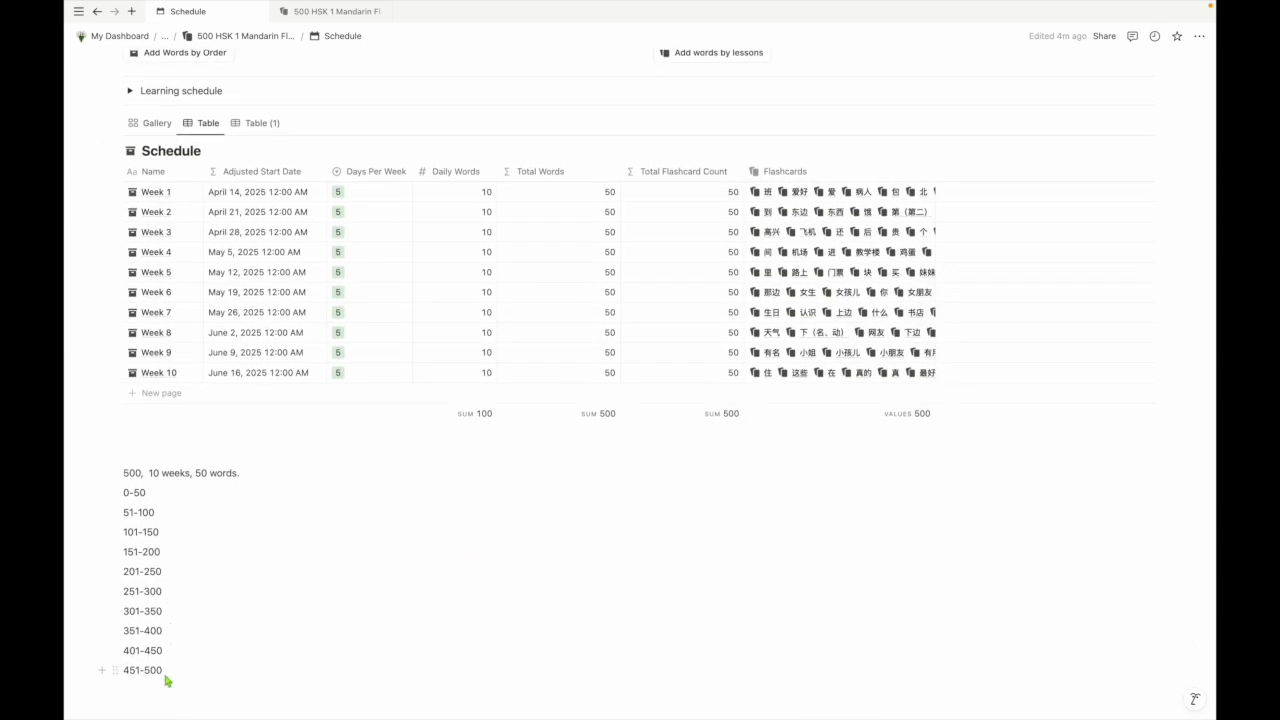
left_click_drag(166, 680, 138, 463)
key("BackSpace")
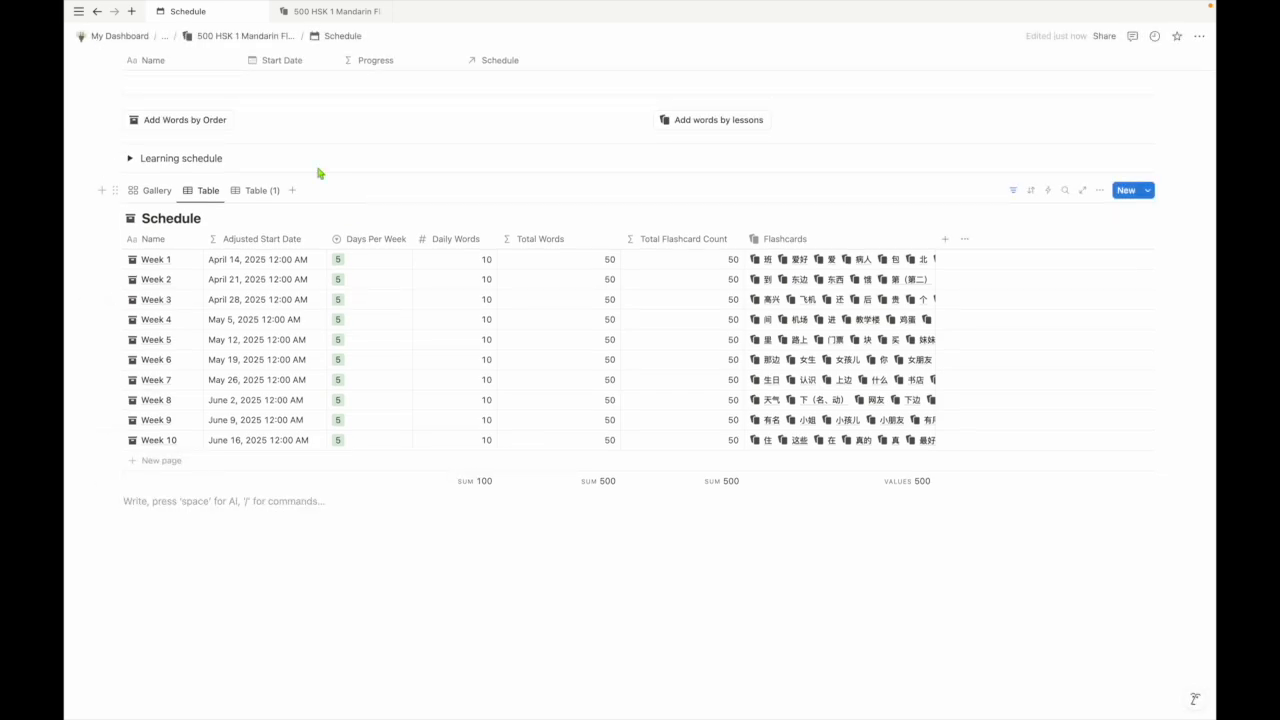
scroll(316, 258, "up", 2)
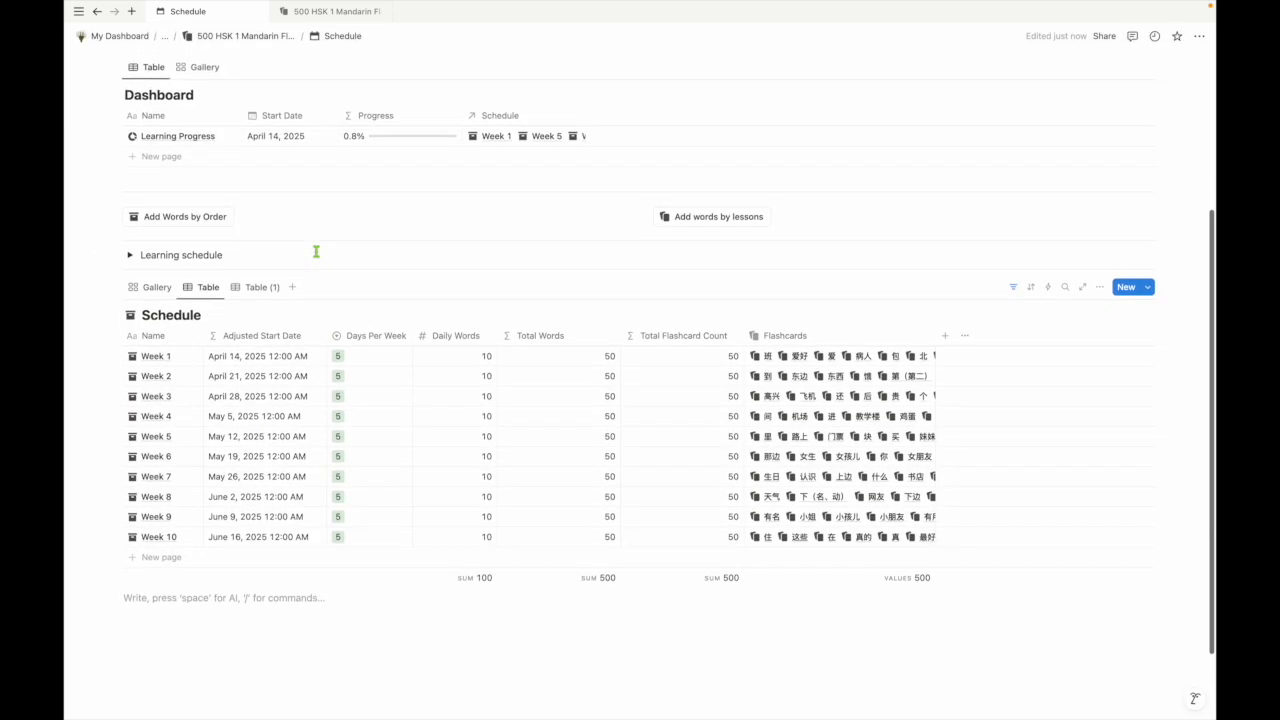
Step: Show the weekly schedule as a gallery and return to the flashcards home page
left_click(155, 289)
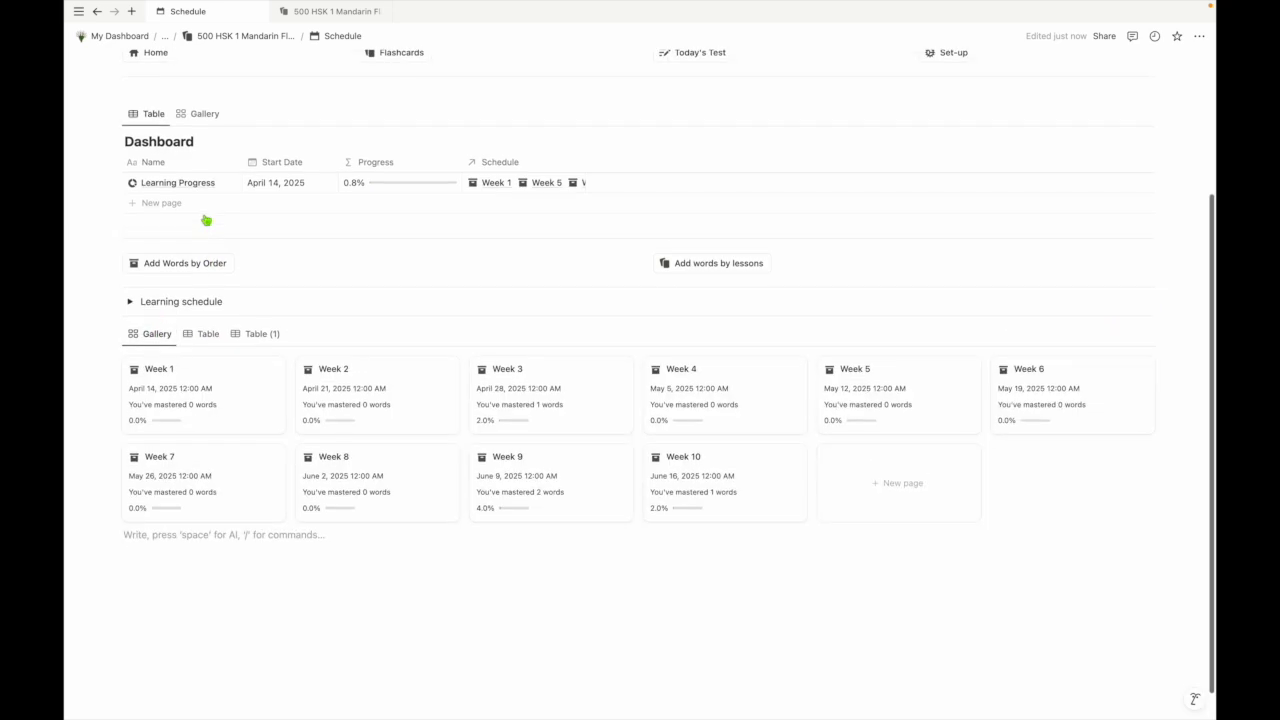
scroll(206, 220, "up", 2)
left_click(157, 147)
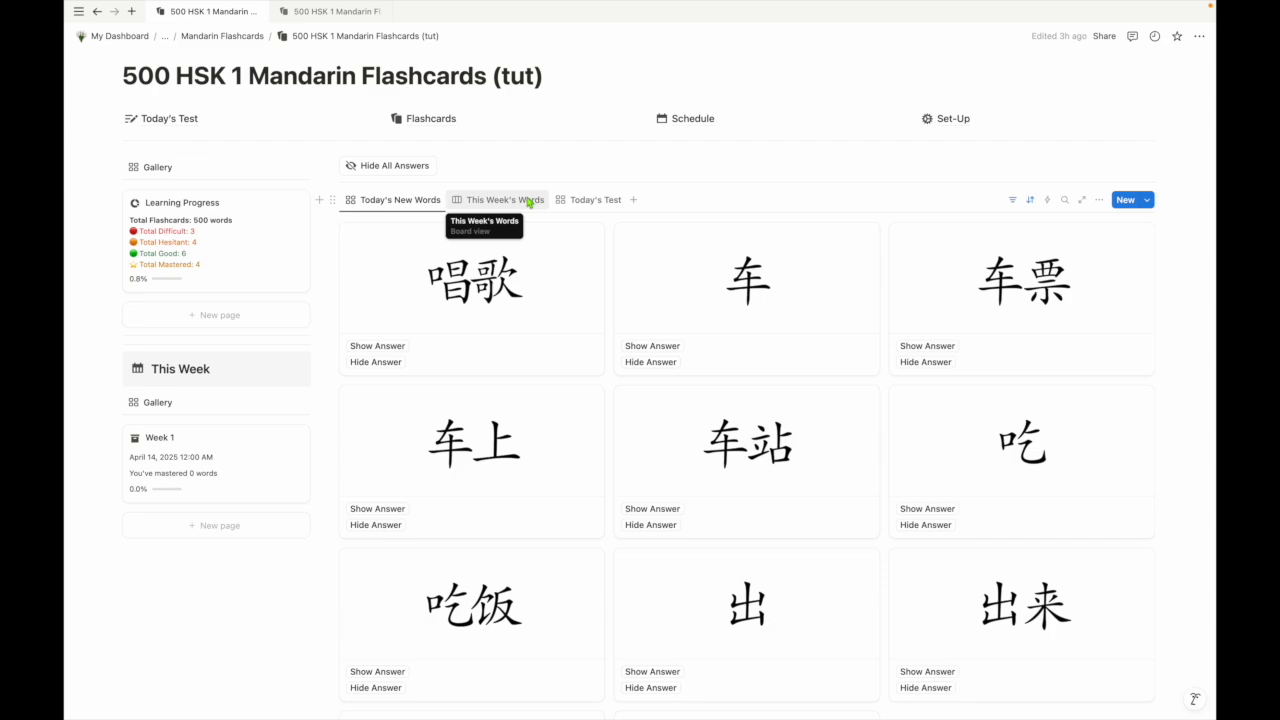
Step: Look through the Today's New Words flashcards on the home page
scroll(517, 222, "down", 2)
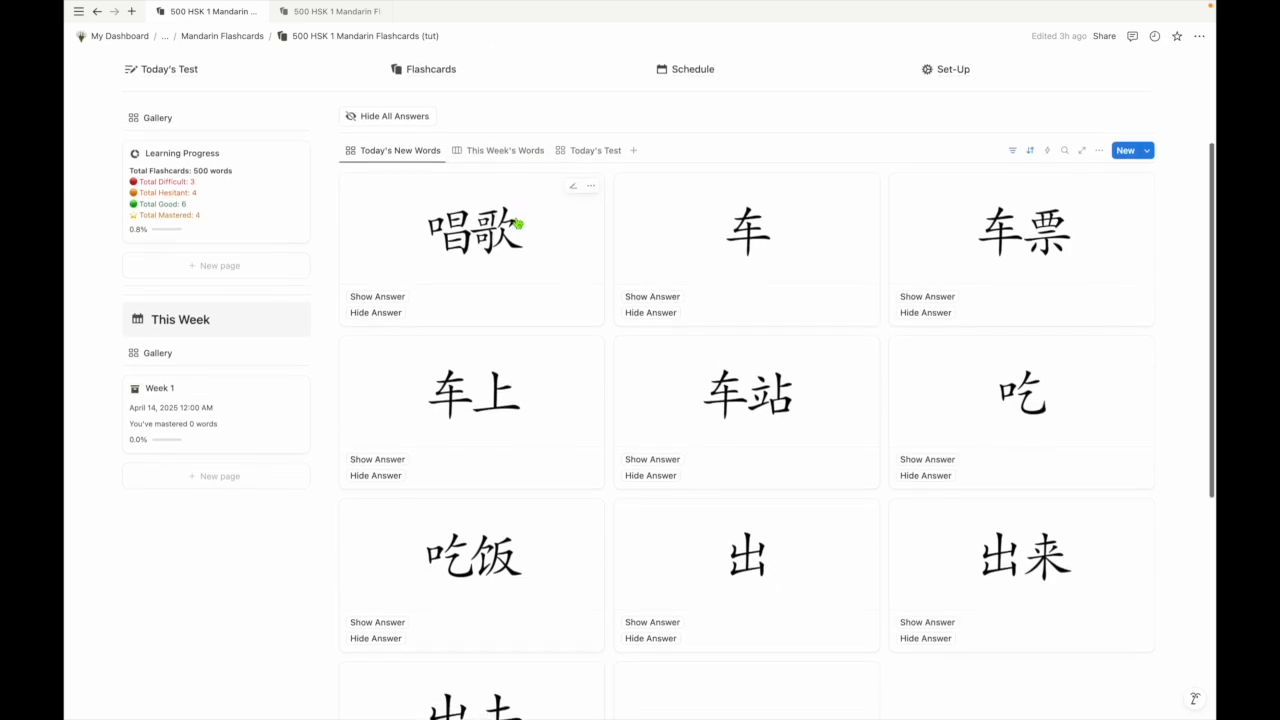
scroll(517, 223, "down", 5)
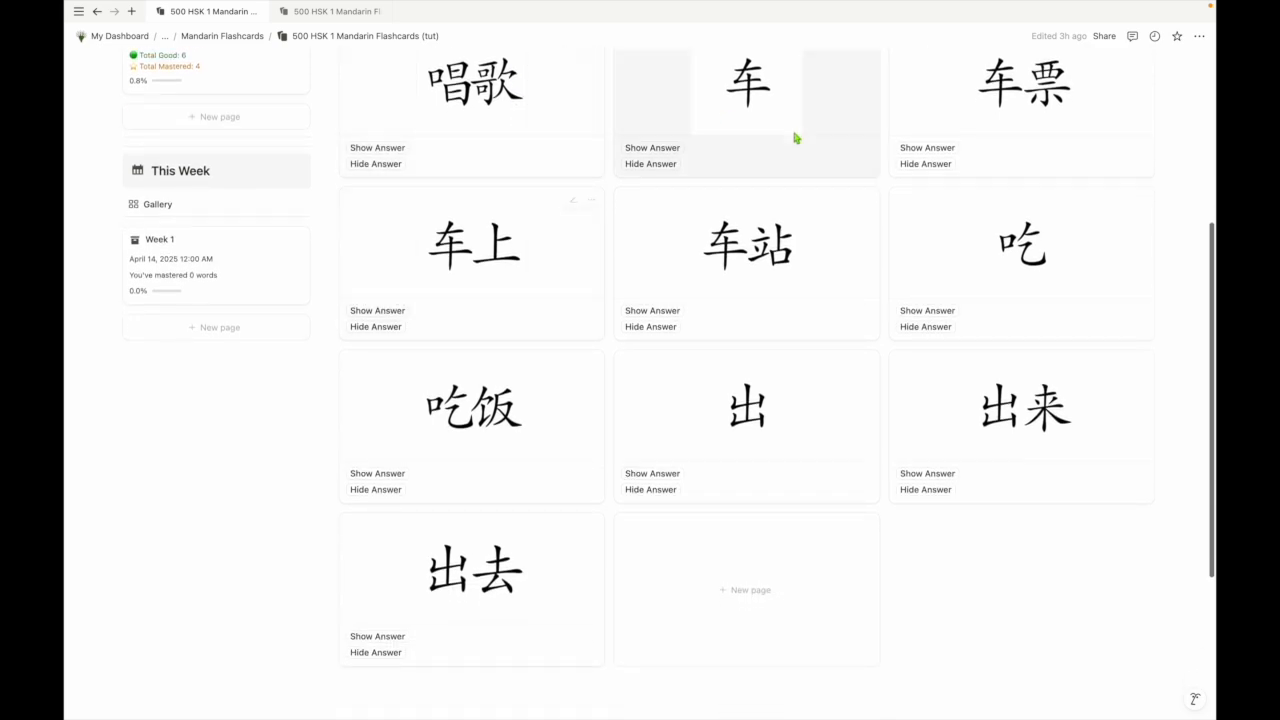
scroll(551, 358, "down", 6)
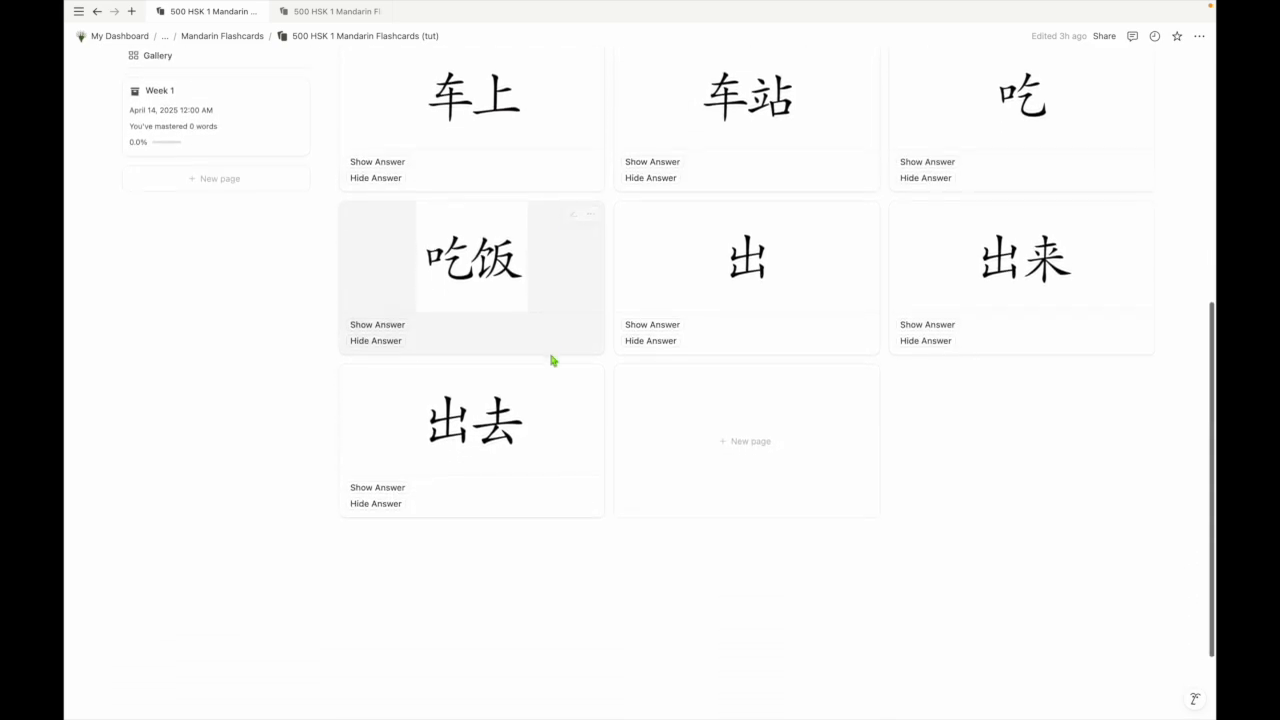
scroll(923, 224, "up", 6)
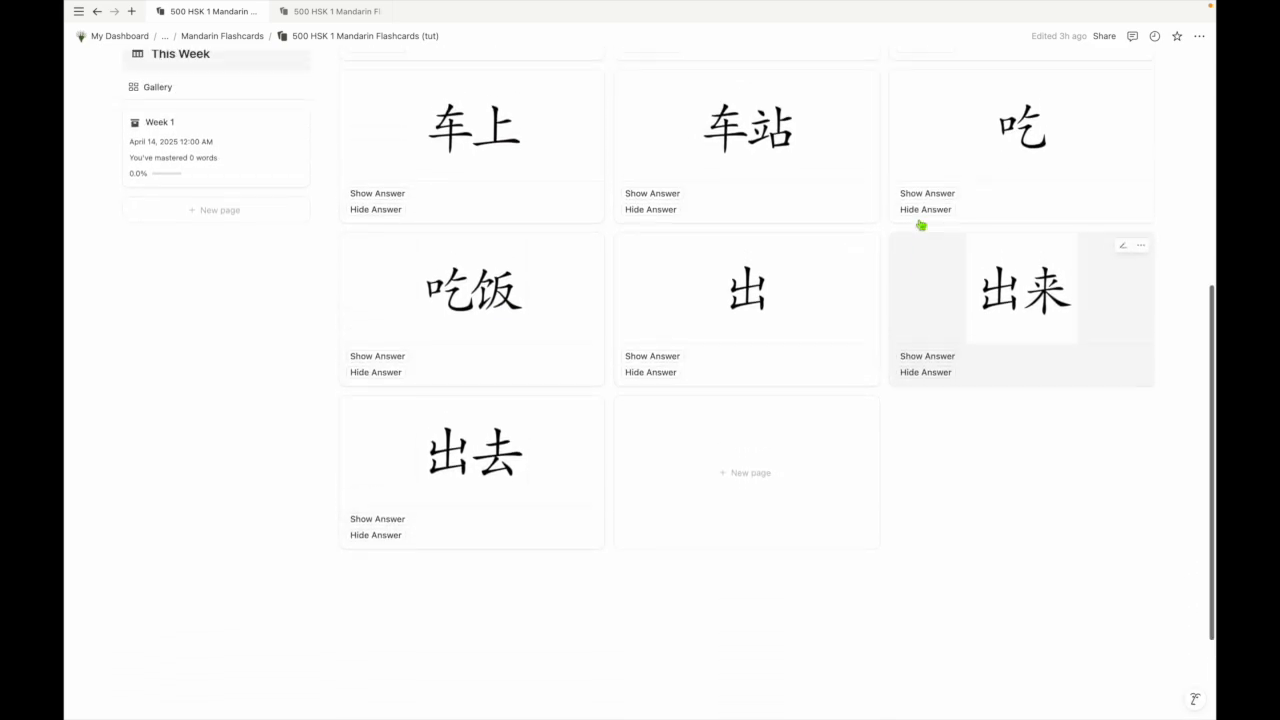
scroll(921, 224, "up", 9)
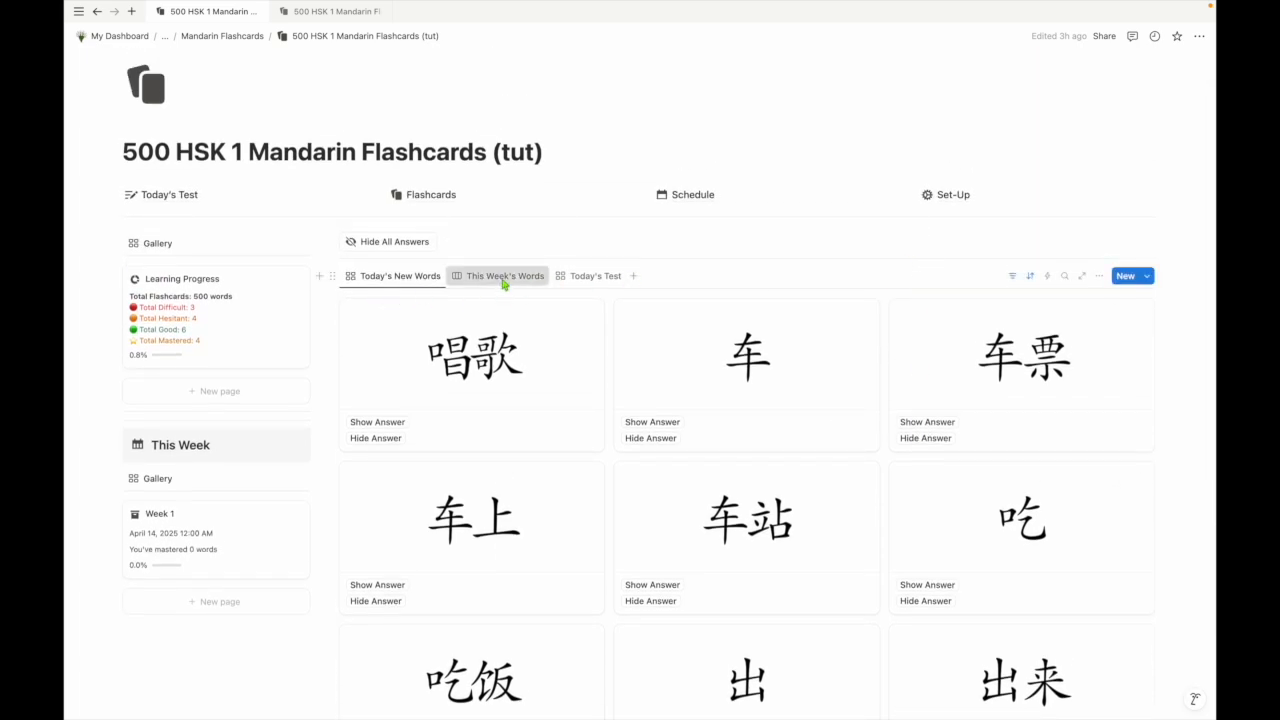
Step: Show the This Week's Words board and look across its weekday columns
left_click(504, 278)
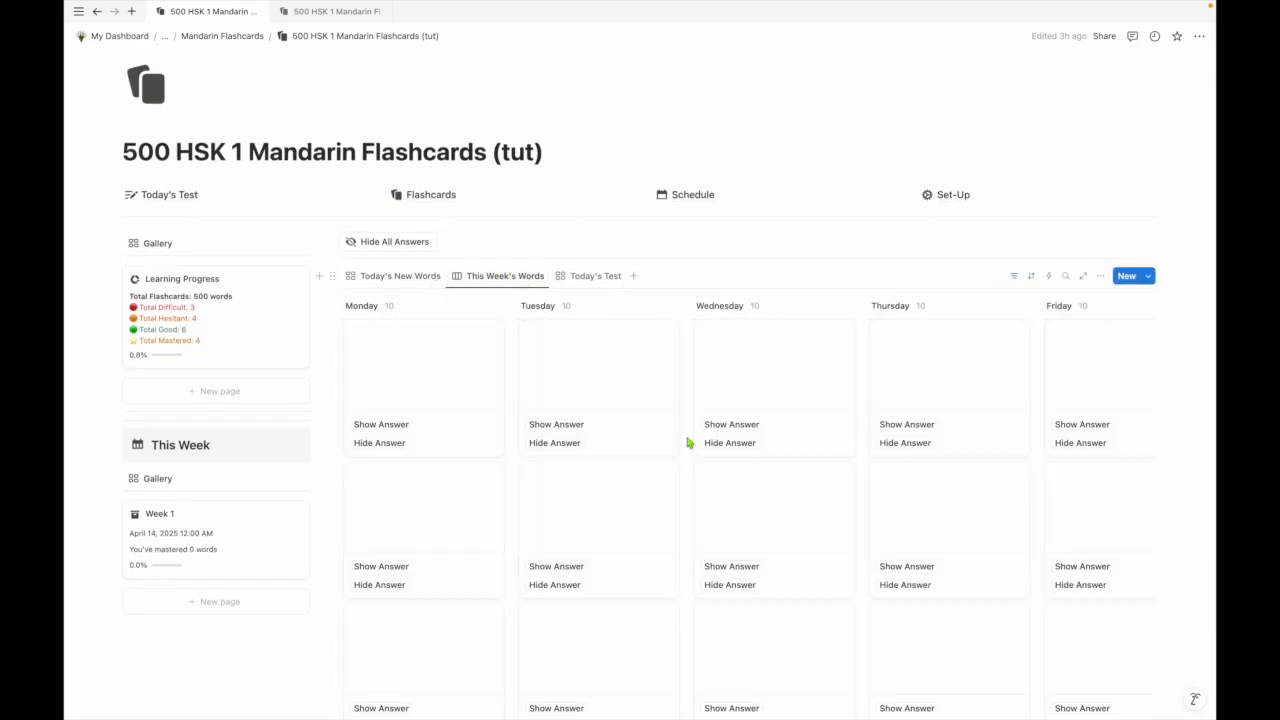
scroll(688, 443, "down", 3)
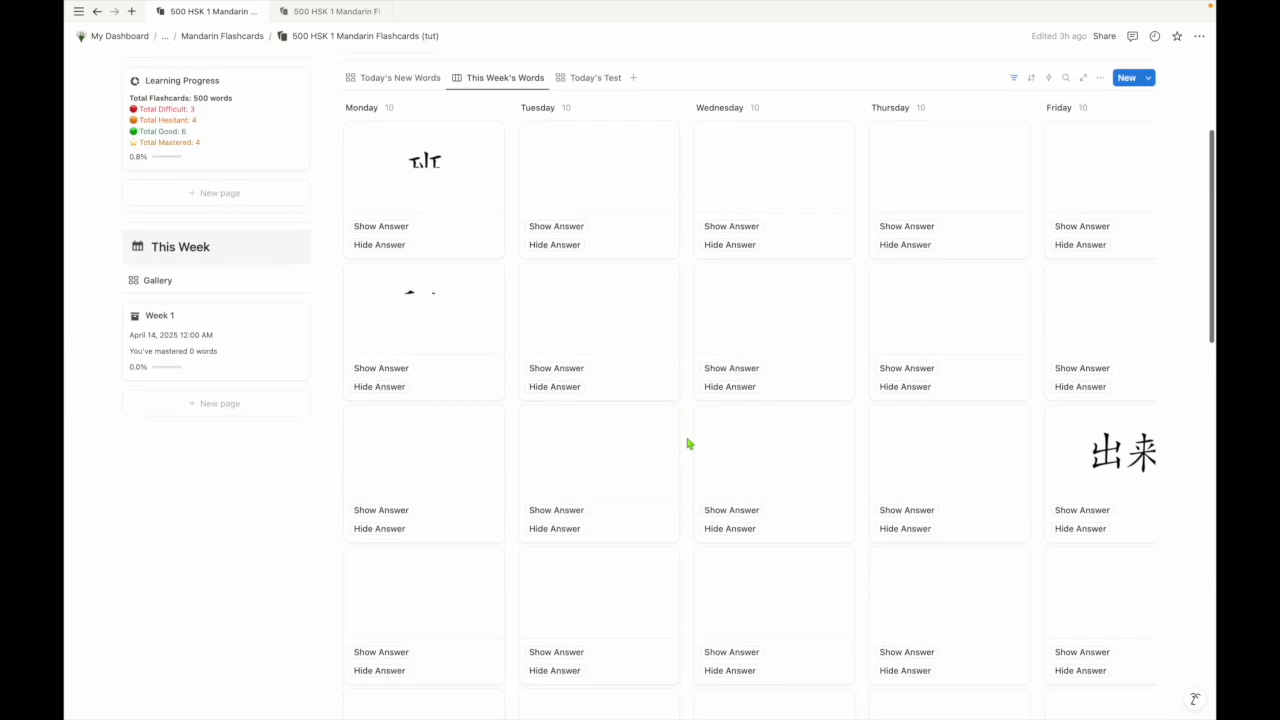
scroll(686, 443, "right", 3)
scroll(686, 443, "left", 3)
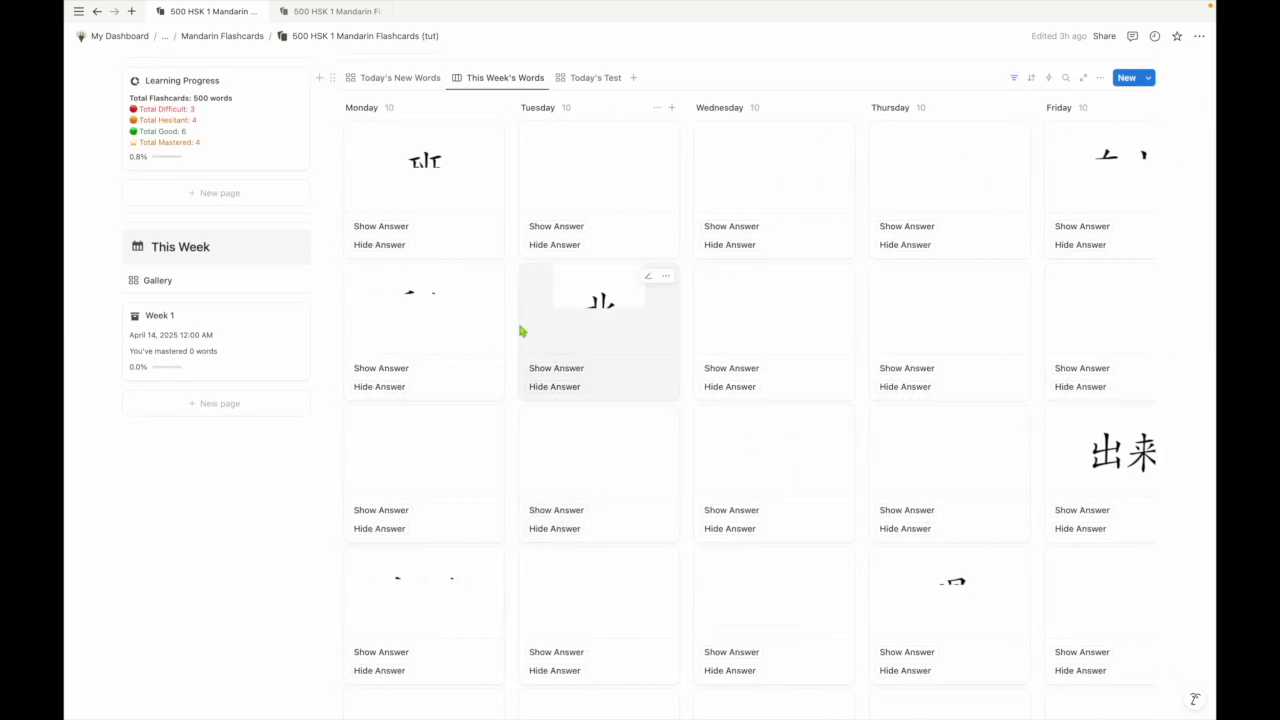
Step: Show the Today's Test view on the home page and look over its flashcards with their rating options
left_click(598, 85)
left_click(598, 85)
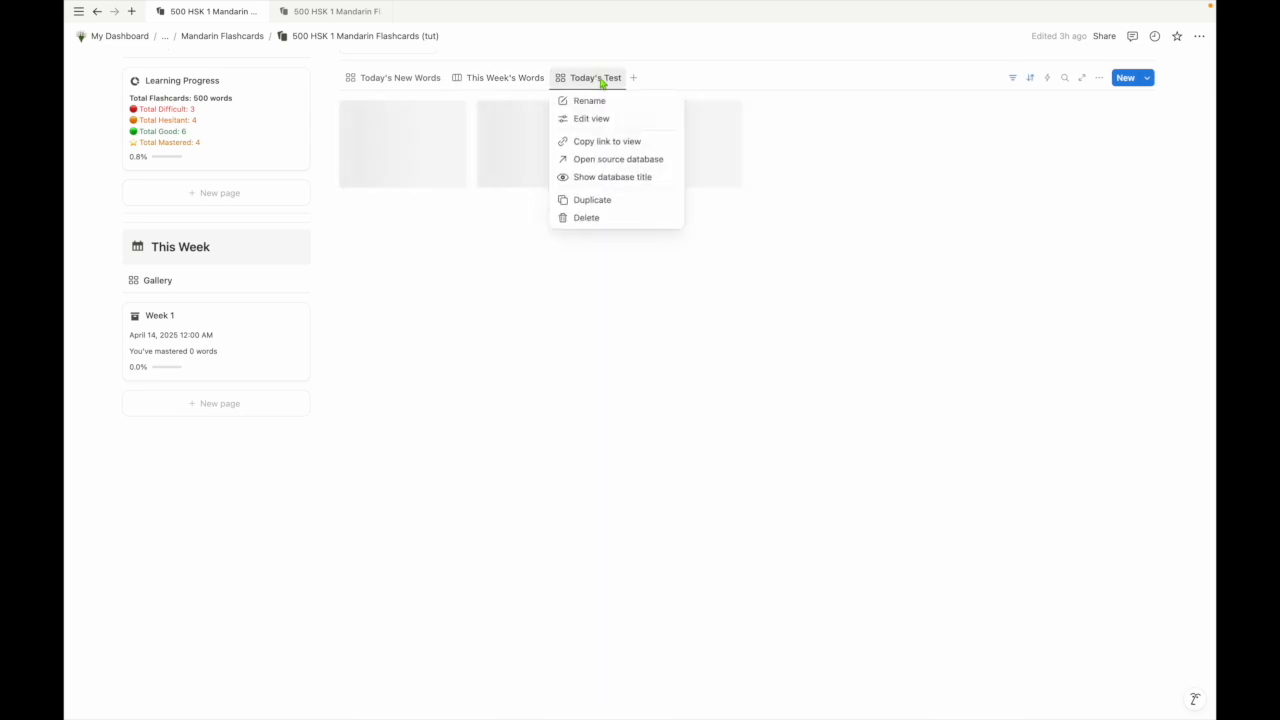
left_click(592, 84)
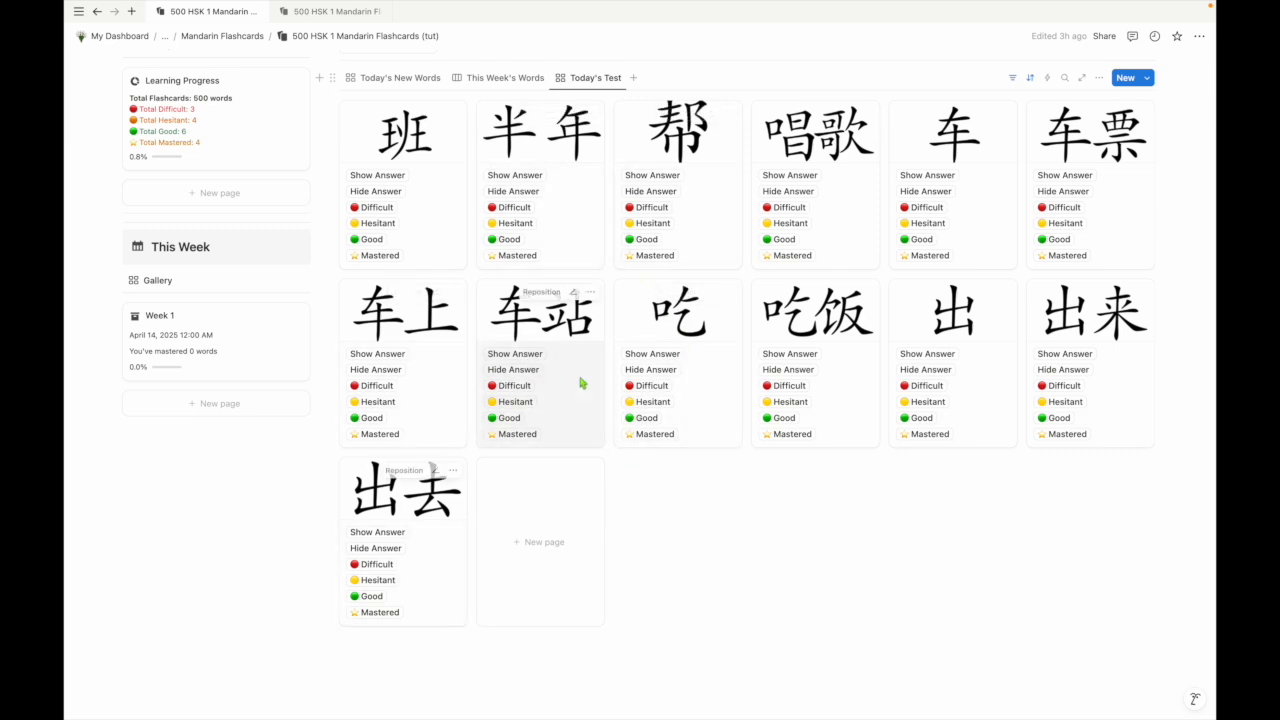
scroll(550, 315, "up", 5)
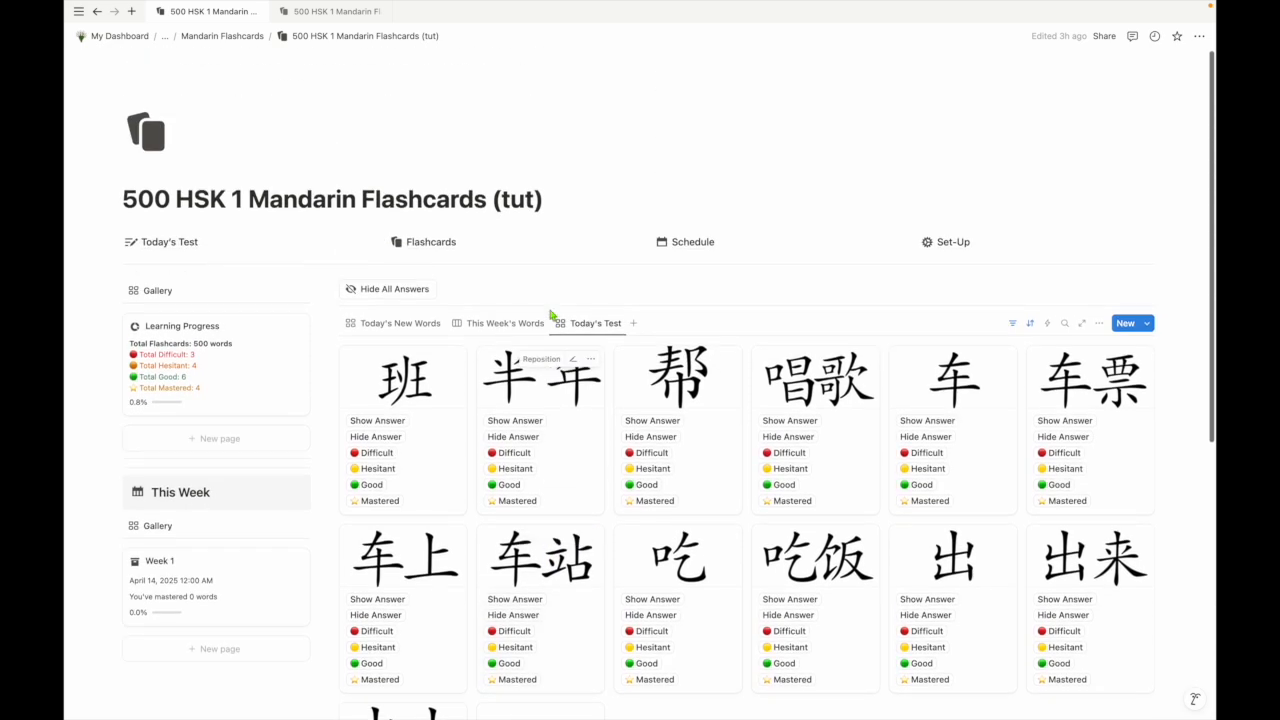
Step: Open the separate Today's Test page and look through its flashcards
left_click(176, 243)
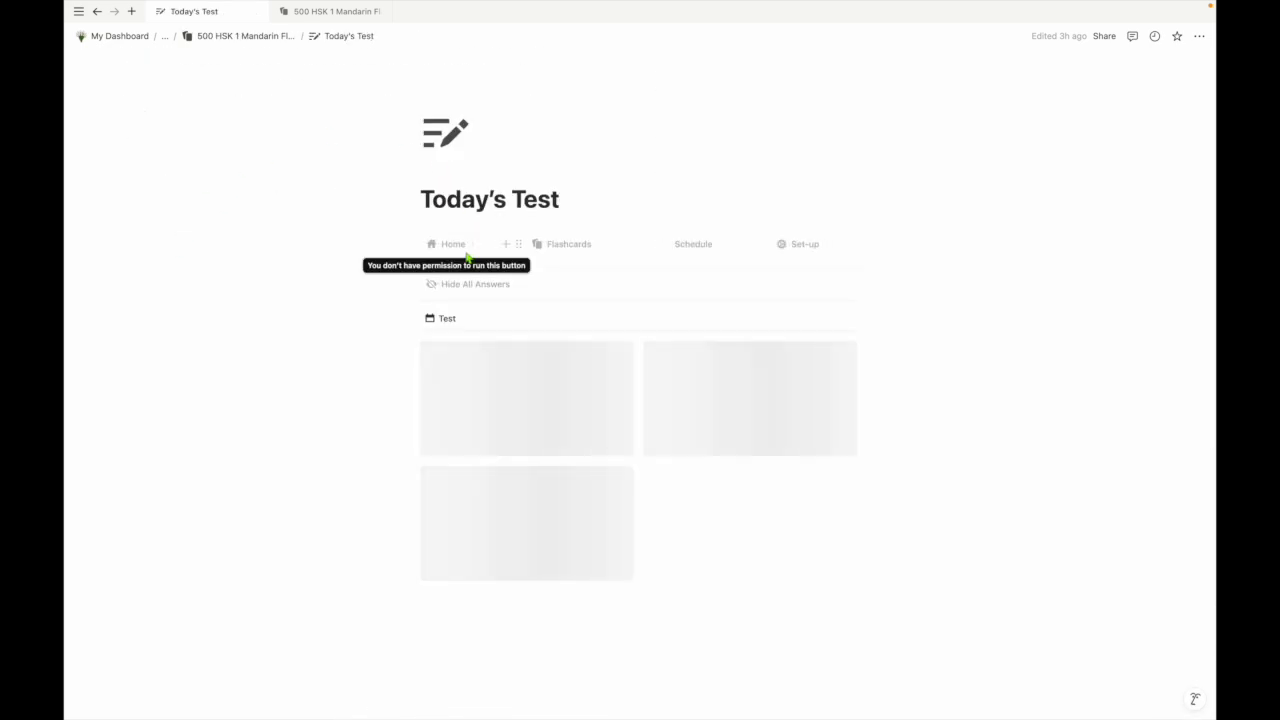
scroll(466, 252, "down", 1)
scroll(466, 255, "down", 3)
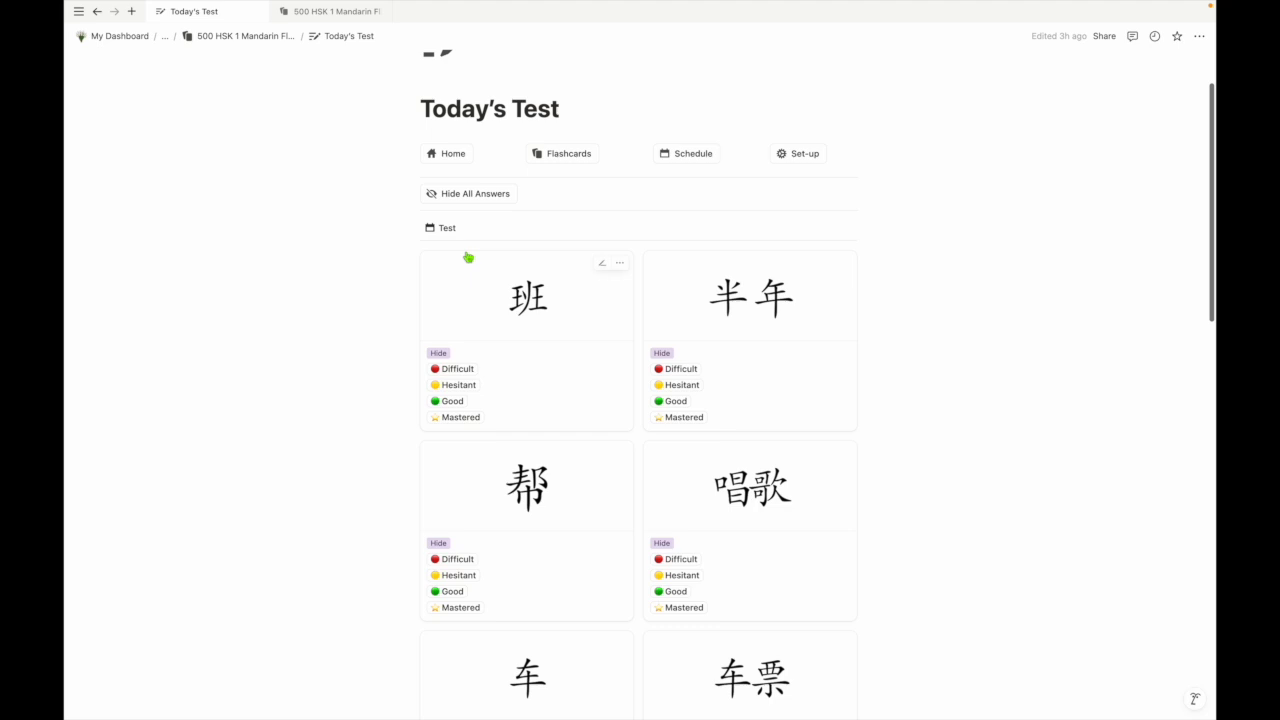
scroll(468, 257, "down", 10)
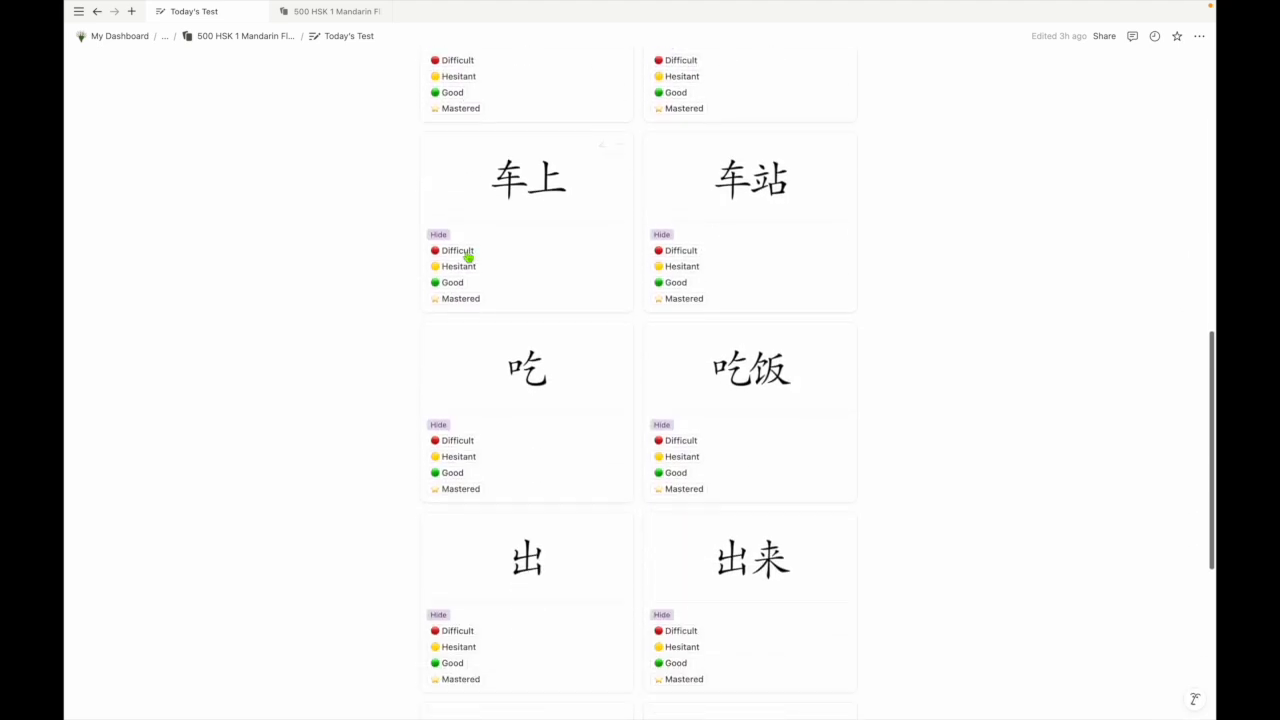
scroll(468, 257, "up", 4)
scroll(467, 256, "up", 9)
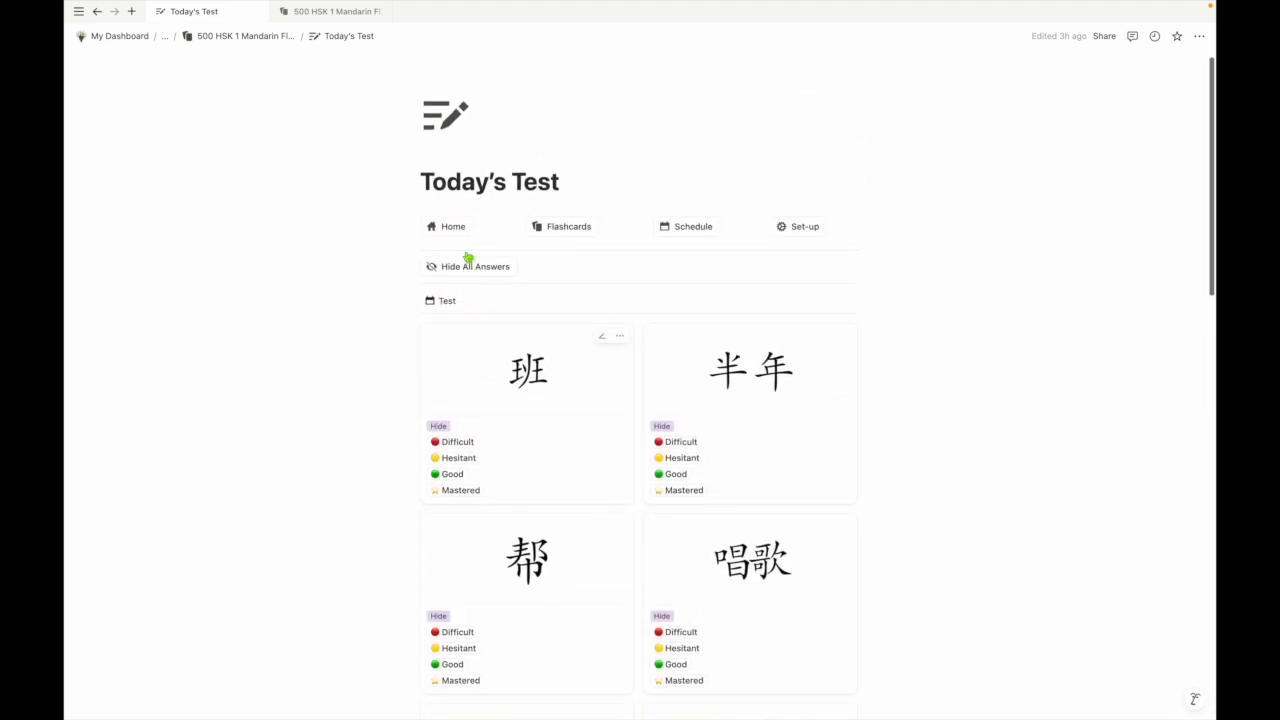
Step: Open the Schedule page, show the weeks as a table, and review the daily words, total words and flashcard totals
left_click(680, 245)
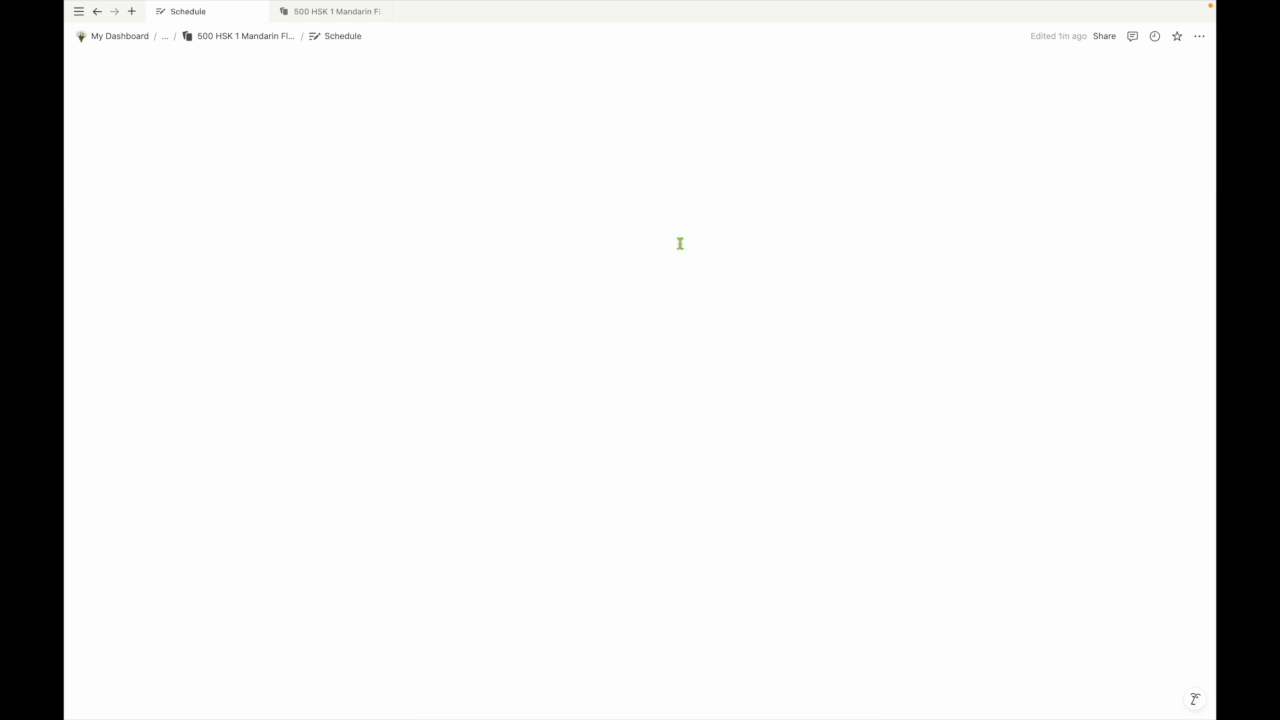
scroll(515, 369, "down", 3)
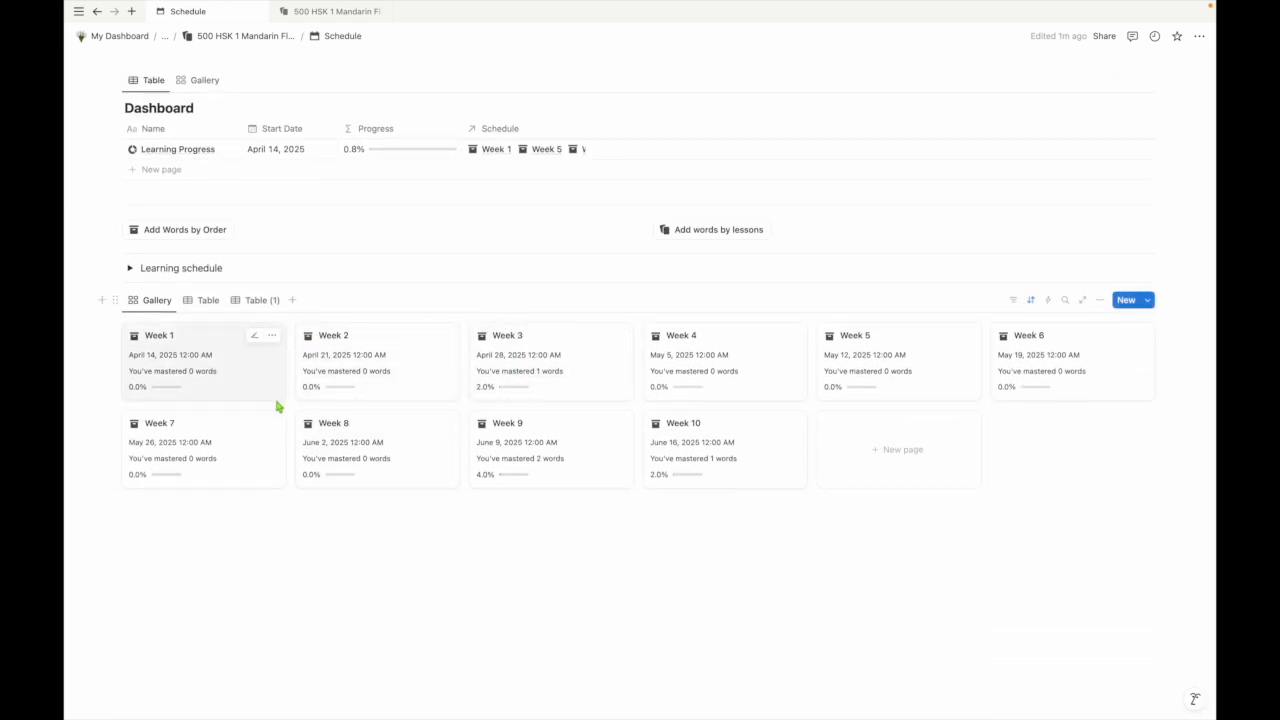
left_click(209, 302)
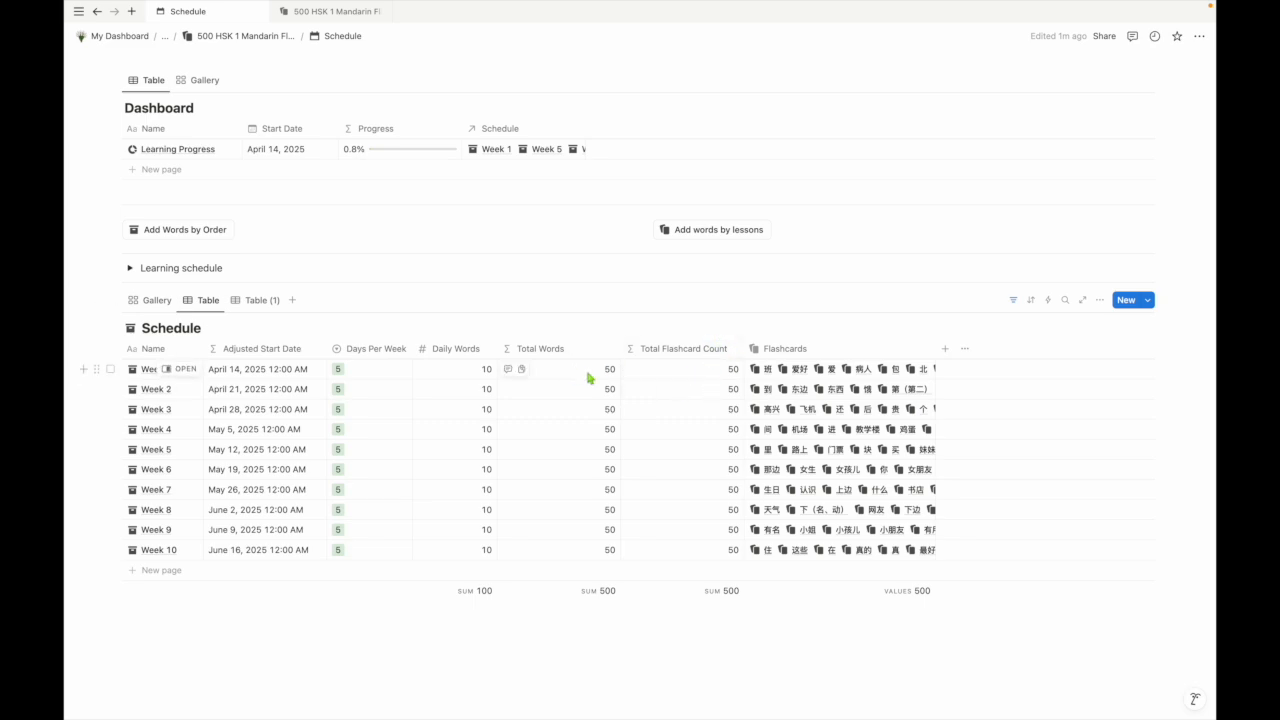
scroll(600, 495, "down", 2)
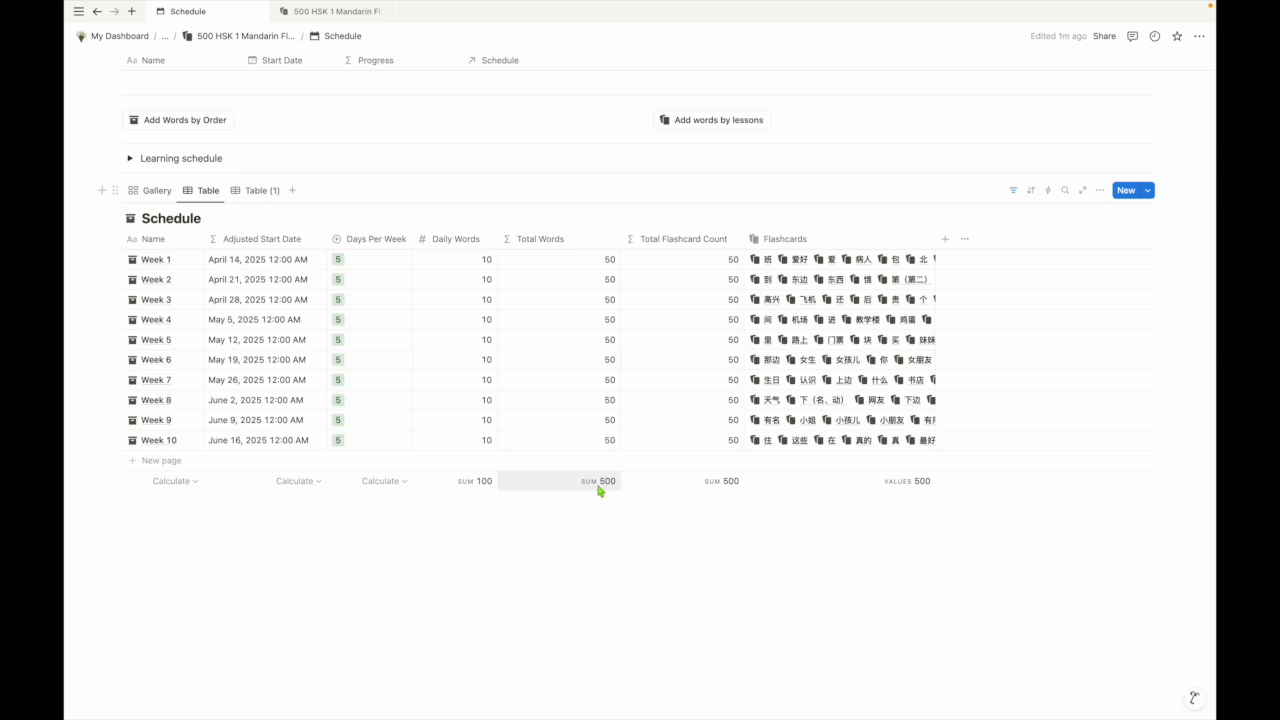
scroll(535, 366, "up", 3)
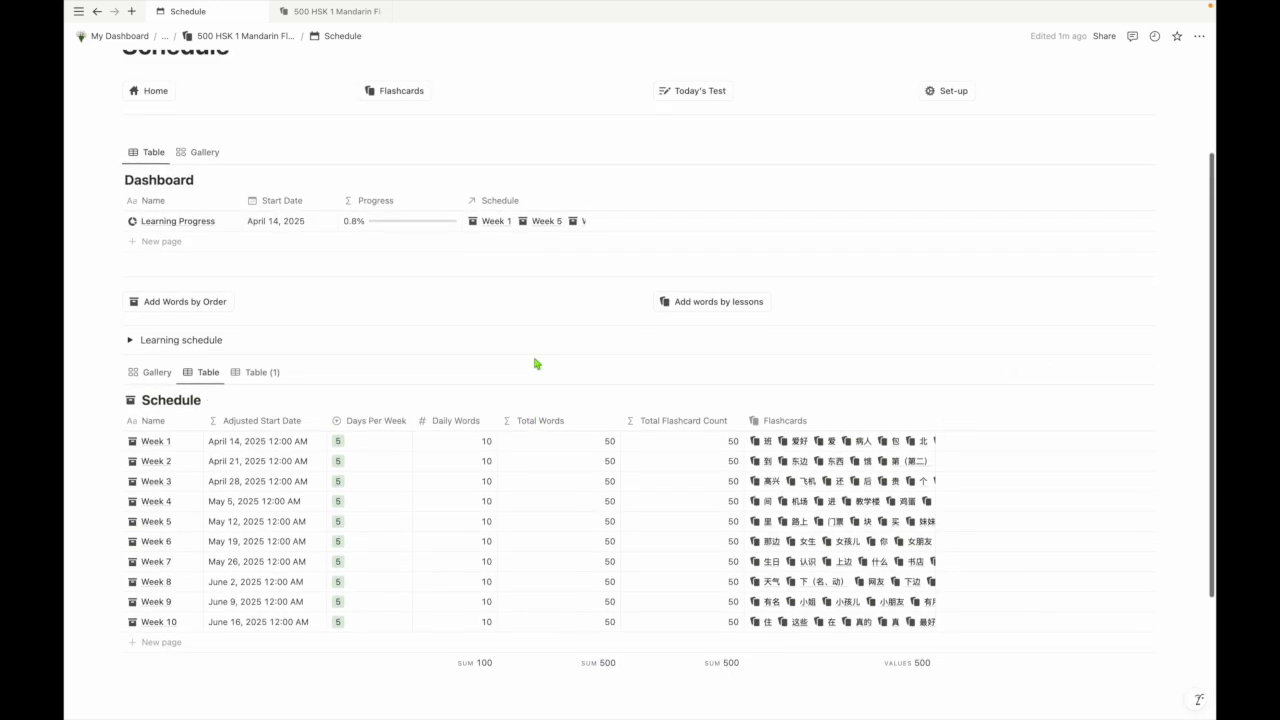
scroll(535, 366, "down", 3)
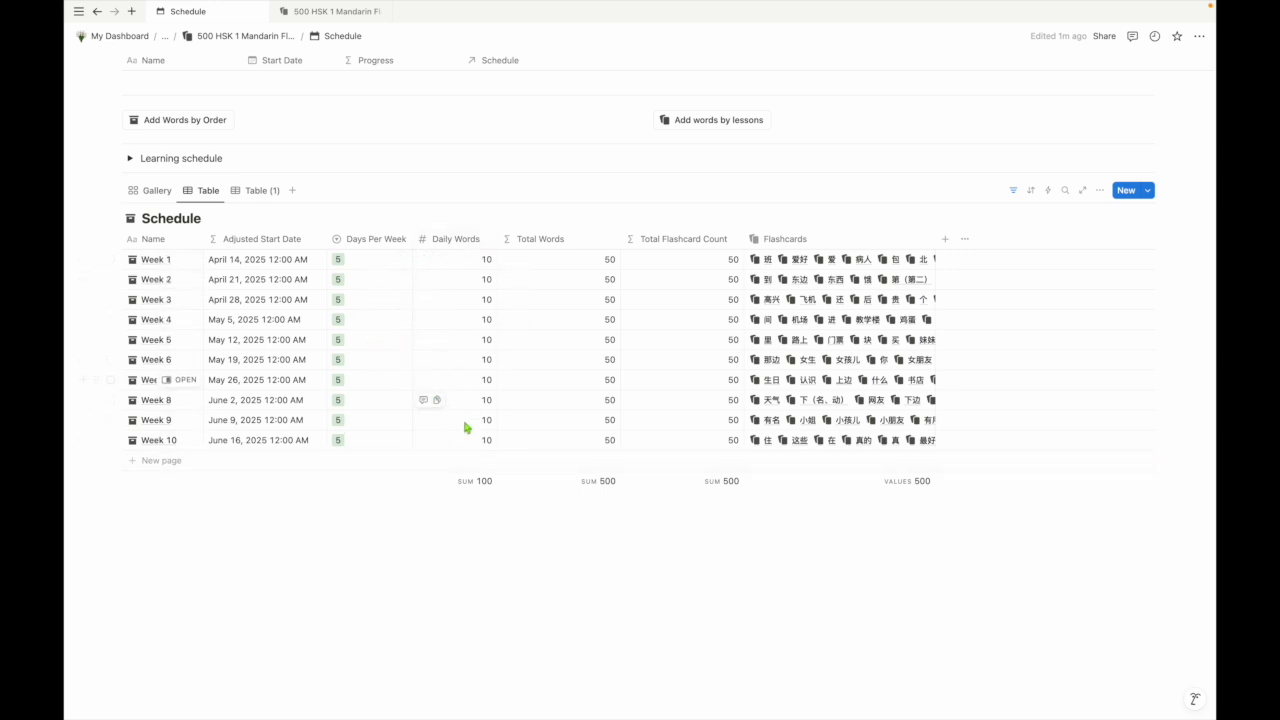
scroll(471, 440, "up", 5)
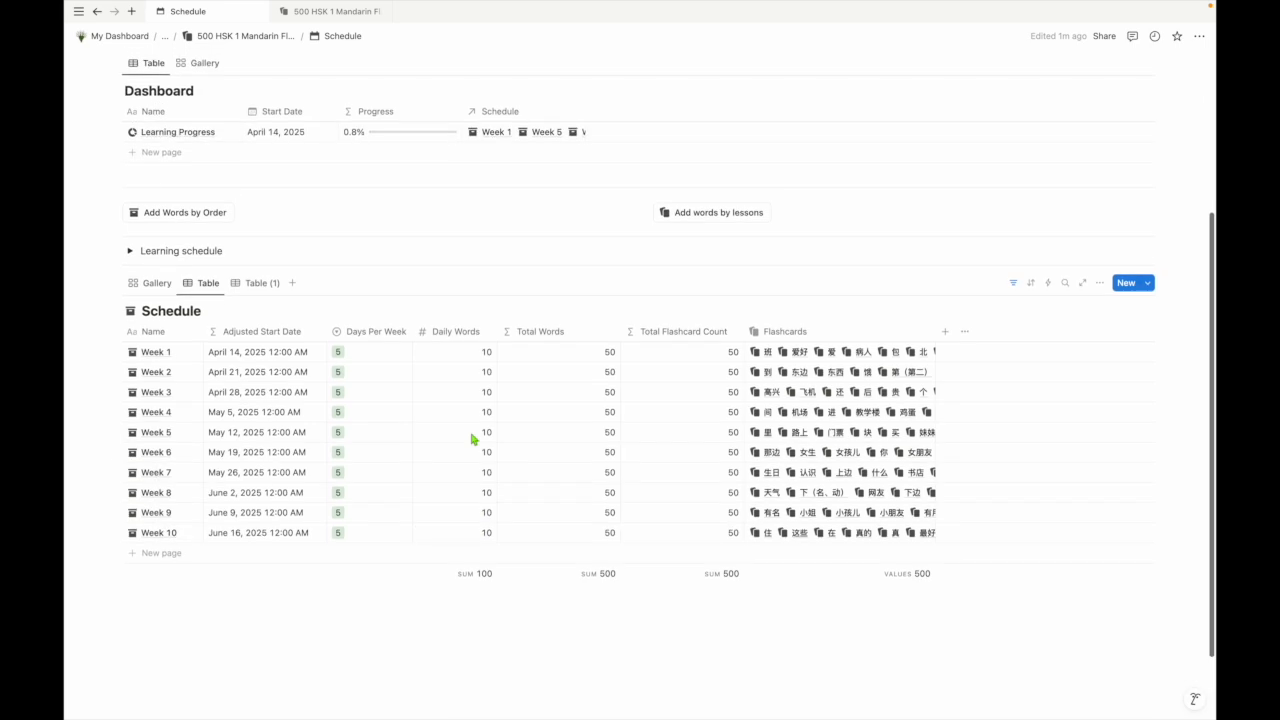
Step: Switch to the No Schedule version of the template and look through its Learn flashcards
left_click(335, 11)
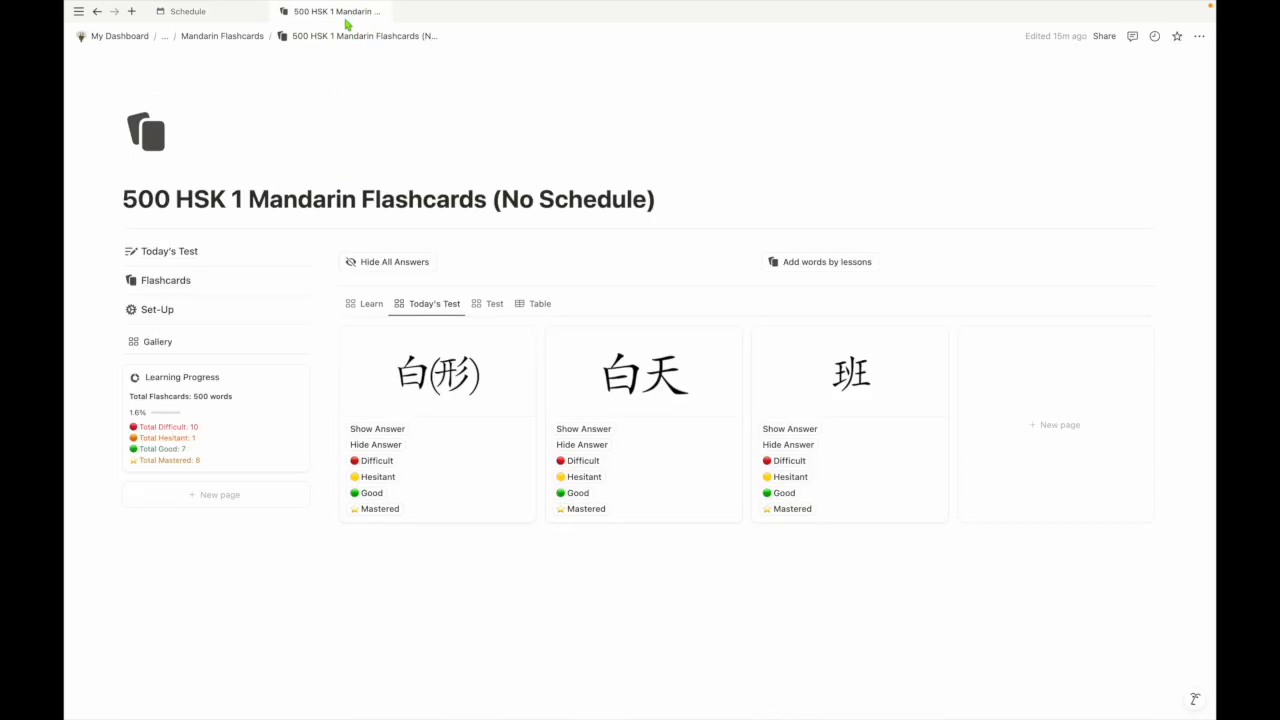
left_click(368, 305)
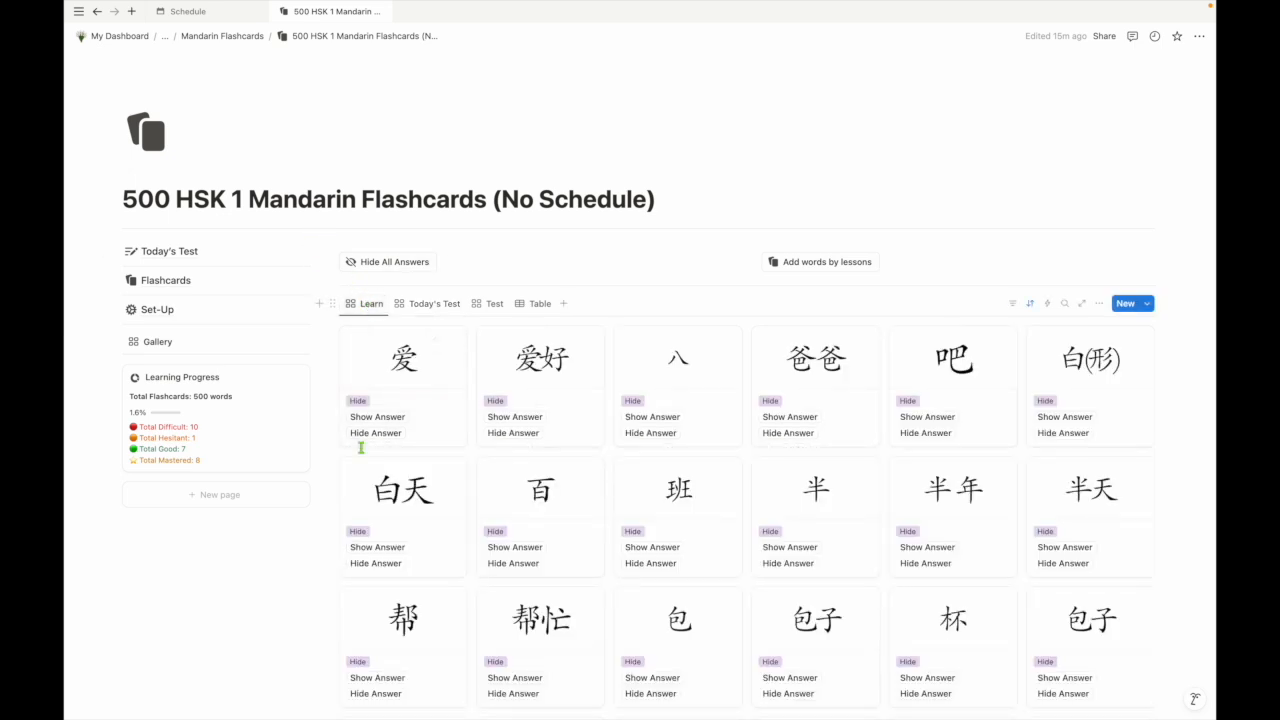
scroll(361, 447, "down", 5)
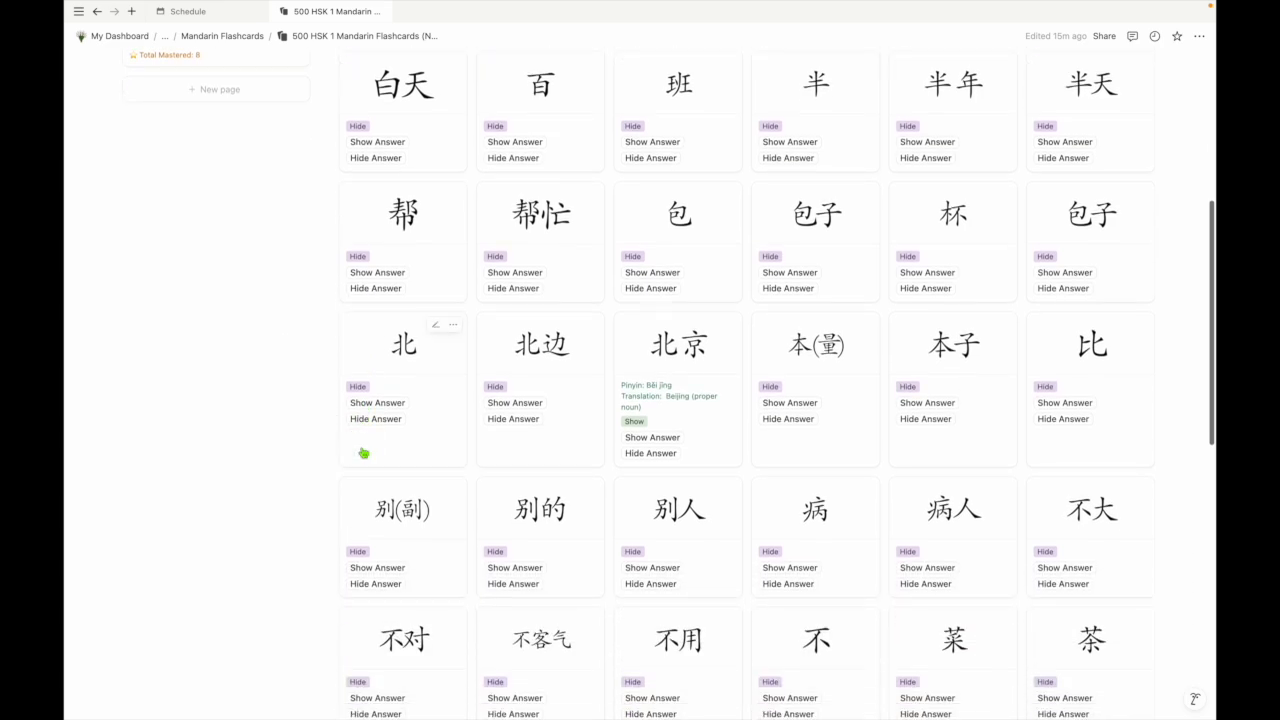
scroll(363, 453, "up", 10)
Step: Return to the Schedule page and add a Sum calculation beneath the Total Flashcard Count column of the 15-week table
left_click(217, 20)
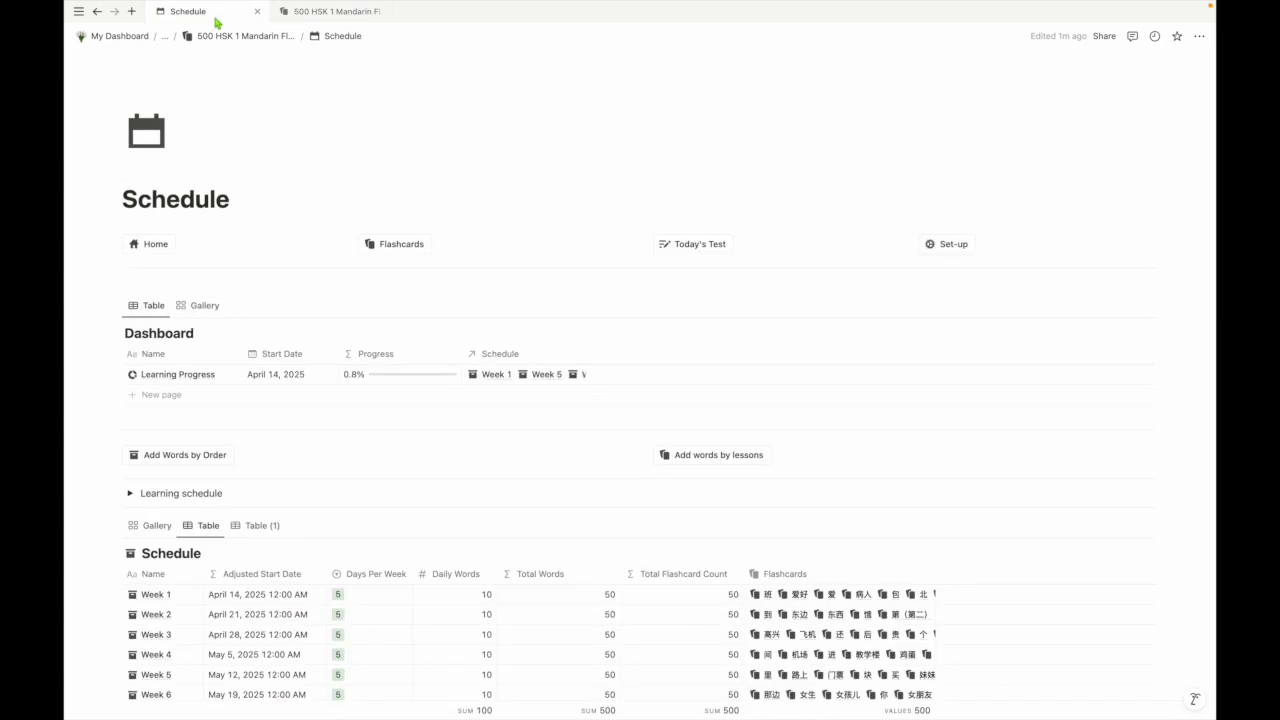
scroll(397, 357, "down", 4)
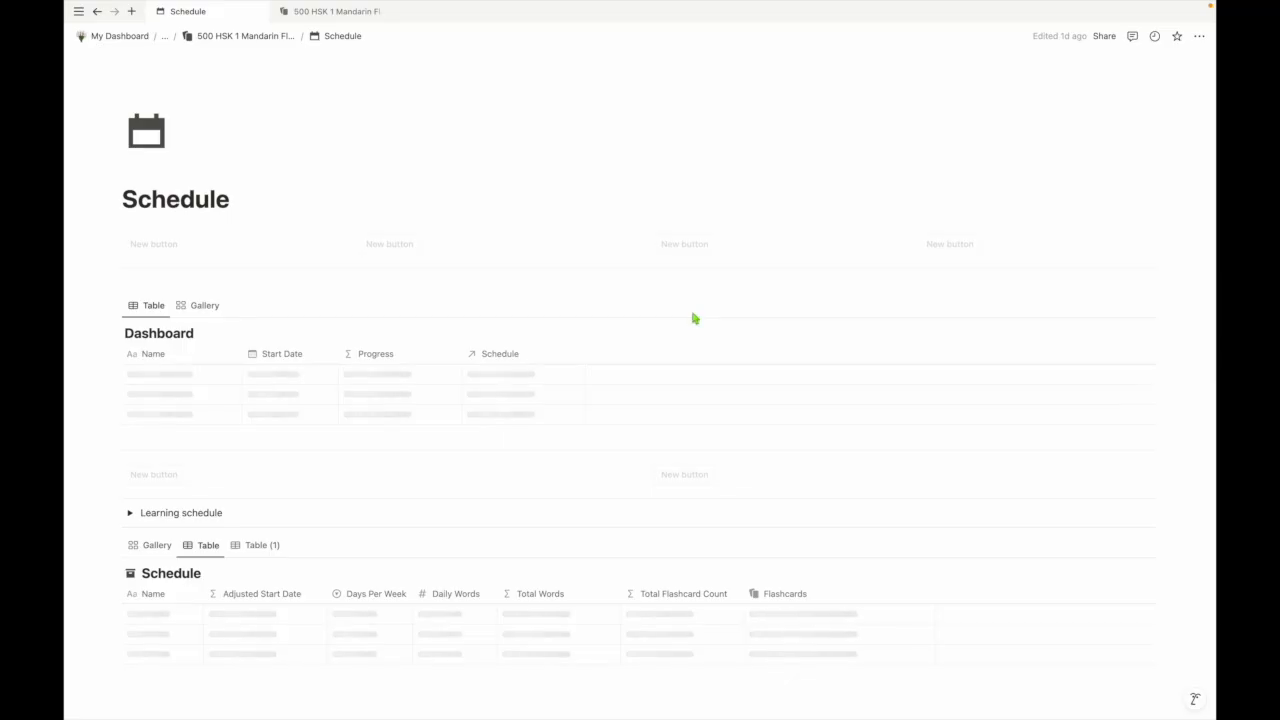
scroll(695, 318, "down", 5)
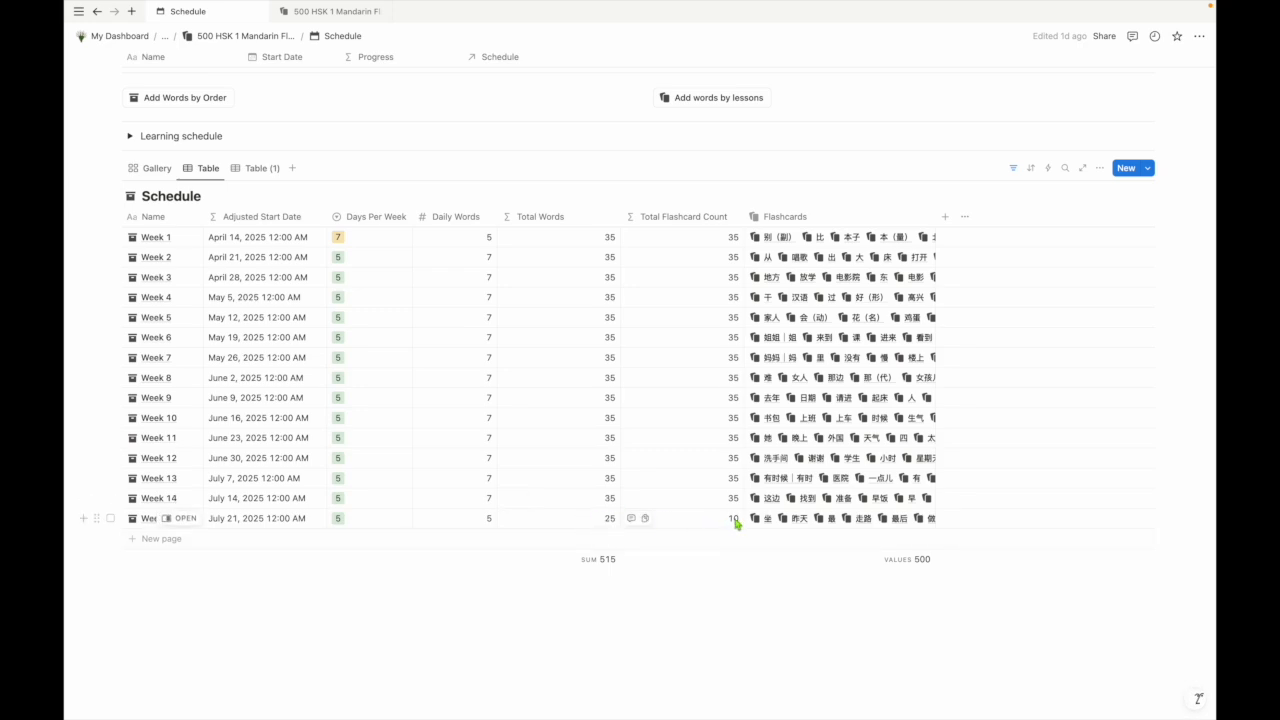
left_click(715, 560)
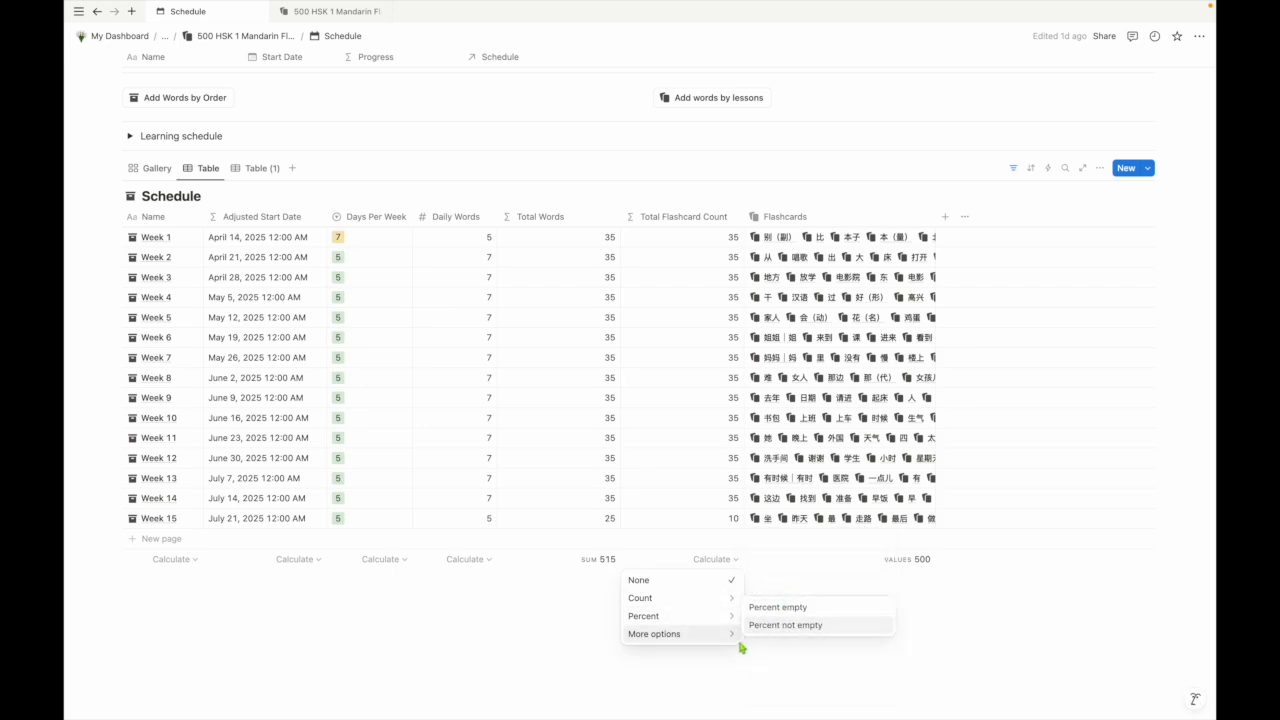
mouse_move(735, 636)
left_click(781, 592)
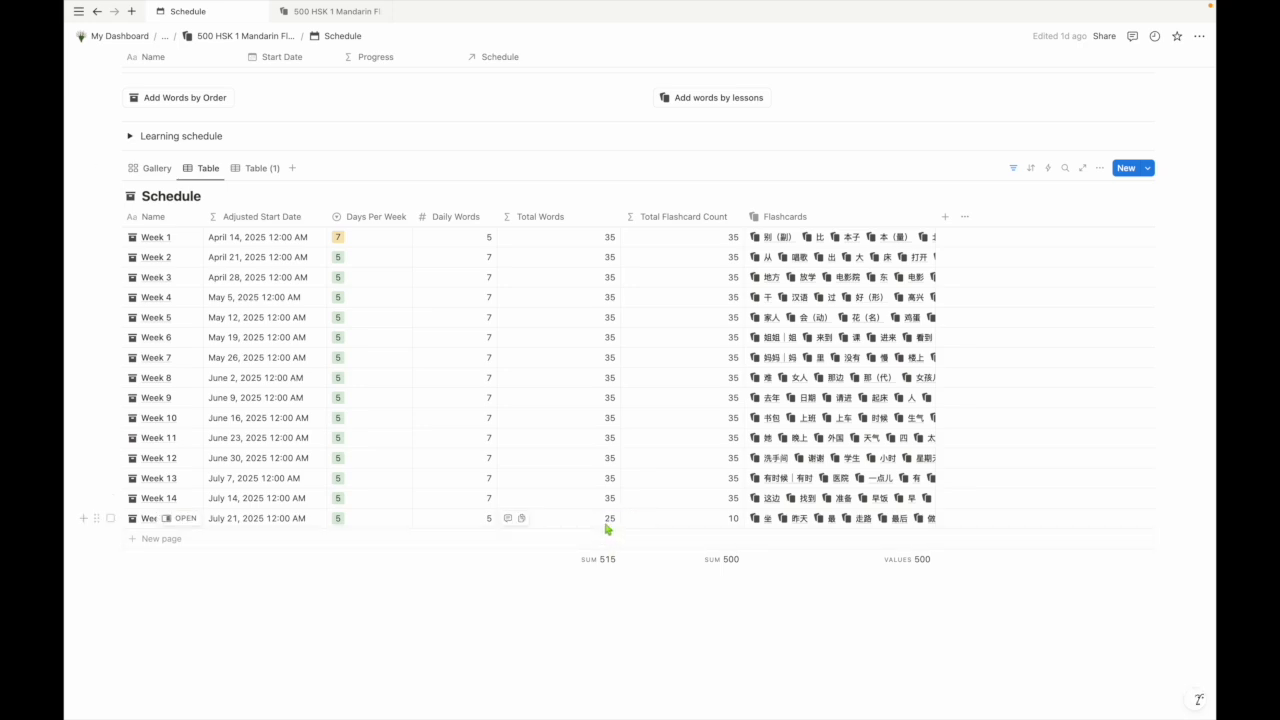
Step: Open the Flashcards page from the Schedule page and examine the HSK 1 vocabulary table
scroll(608, 510, "up", 5)
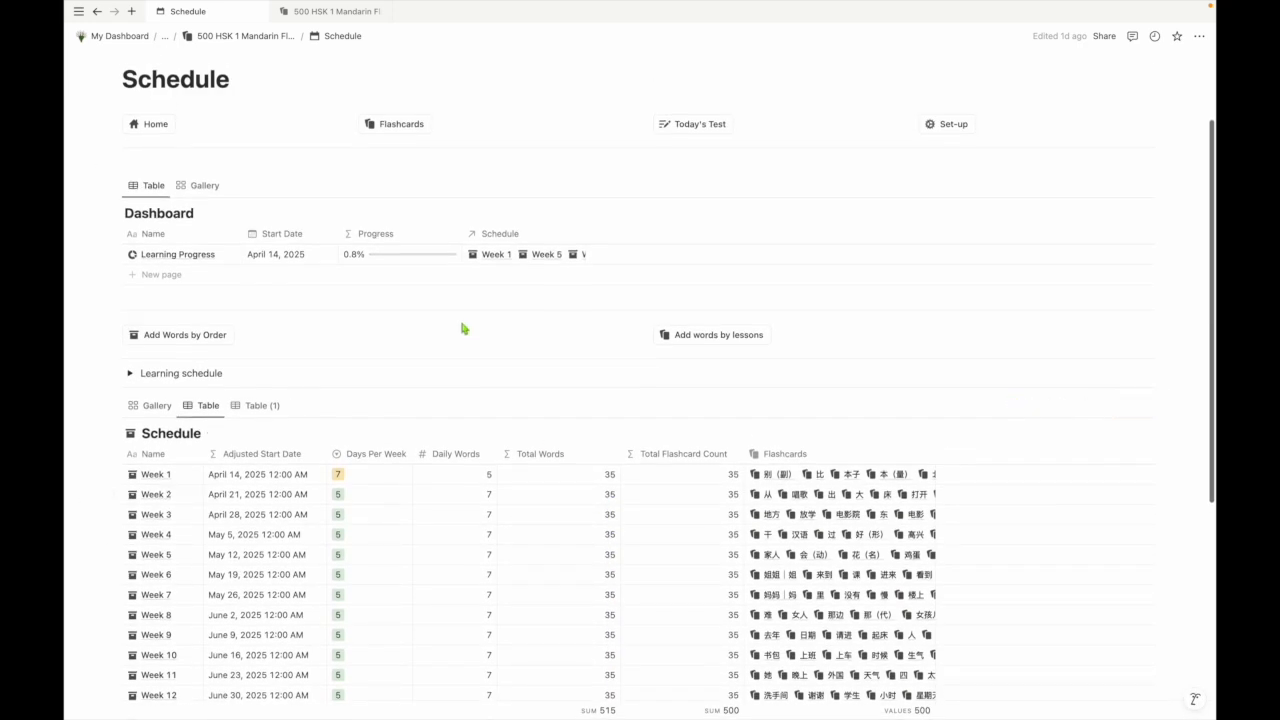
scroll(464, 328, "down", 2)
scroll(560, 500, "down", 2)
scroll(480, 330, "up", 5)
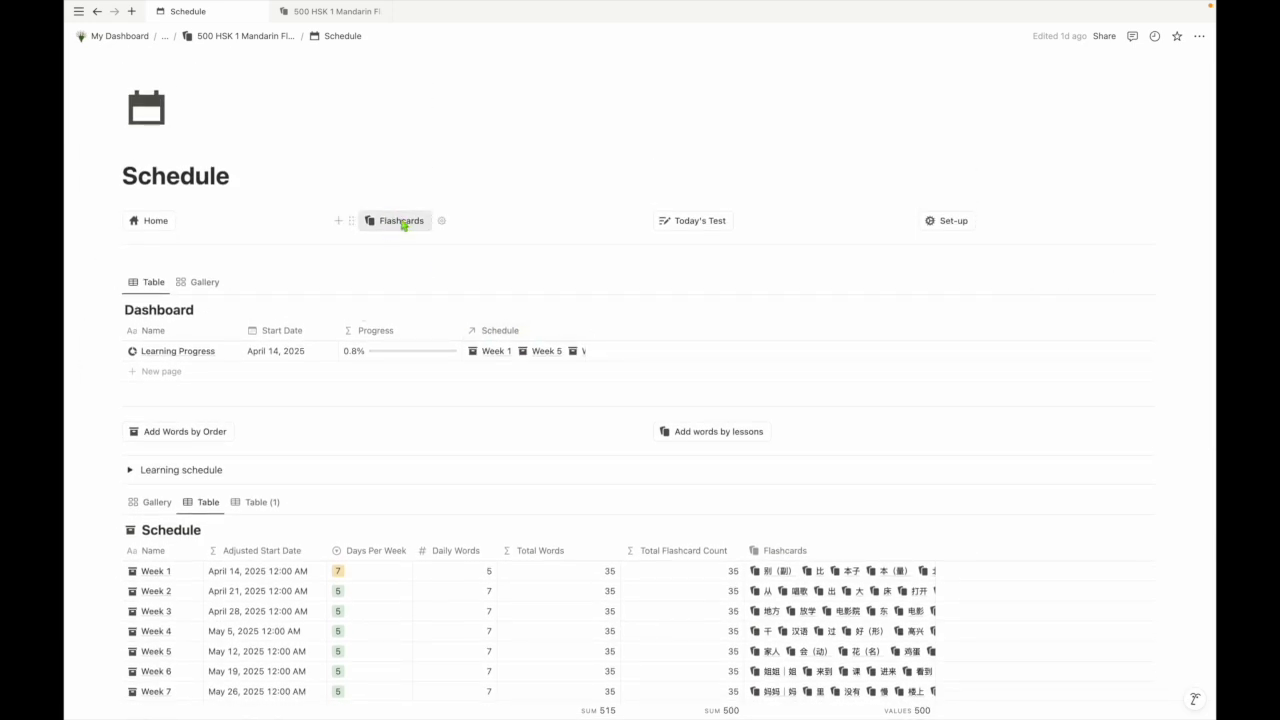
left_click(403, 225)
scroll(446, 377, "down", 2)
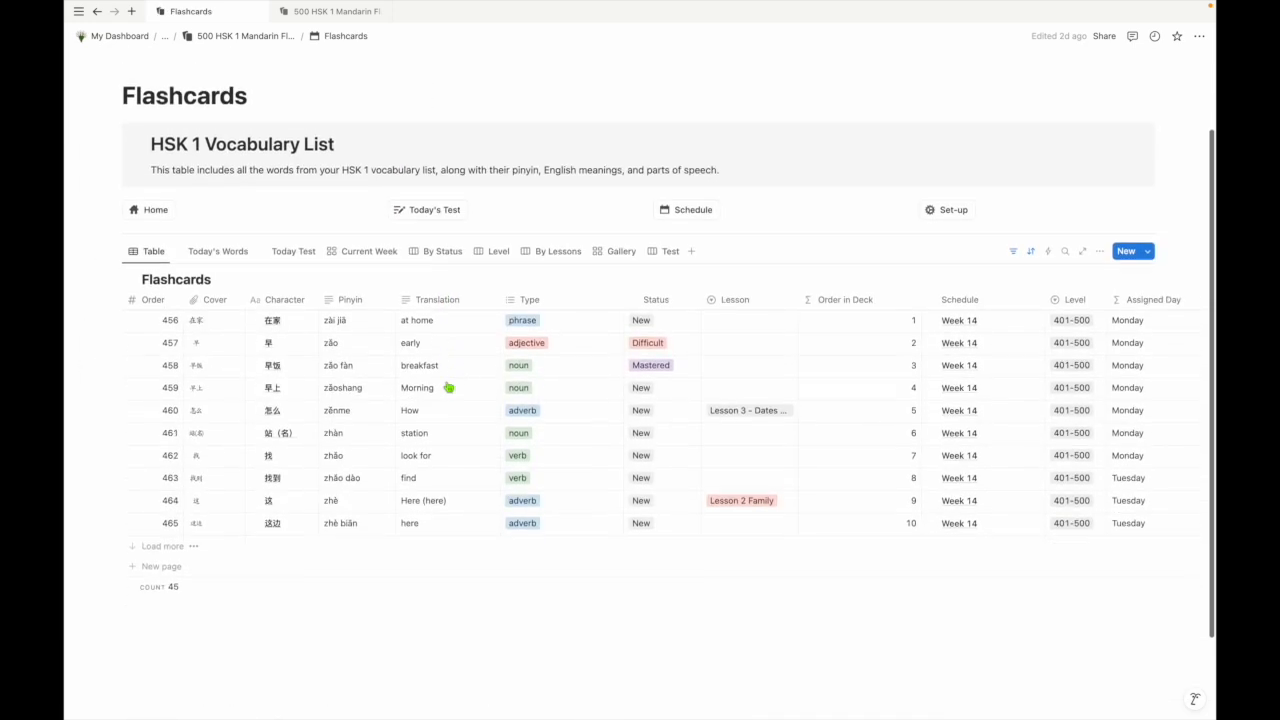
Step: Load the remaining rows of the Flashcards table and look across its Order in Deck, Schedule and Assigned Day columns
scroll(449, 387, "down", 2)
left_click(160, 462)
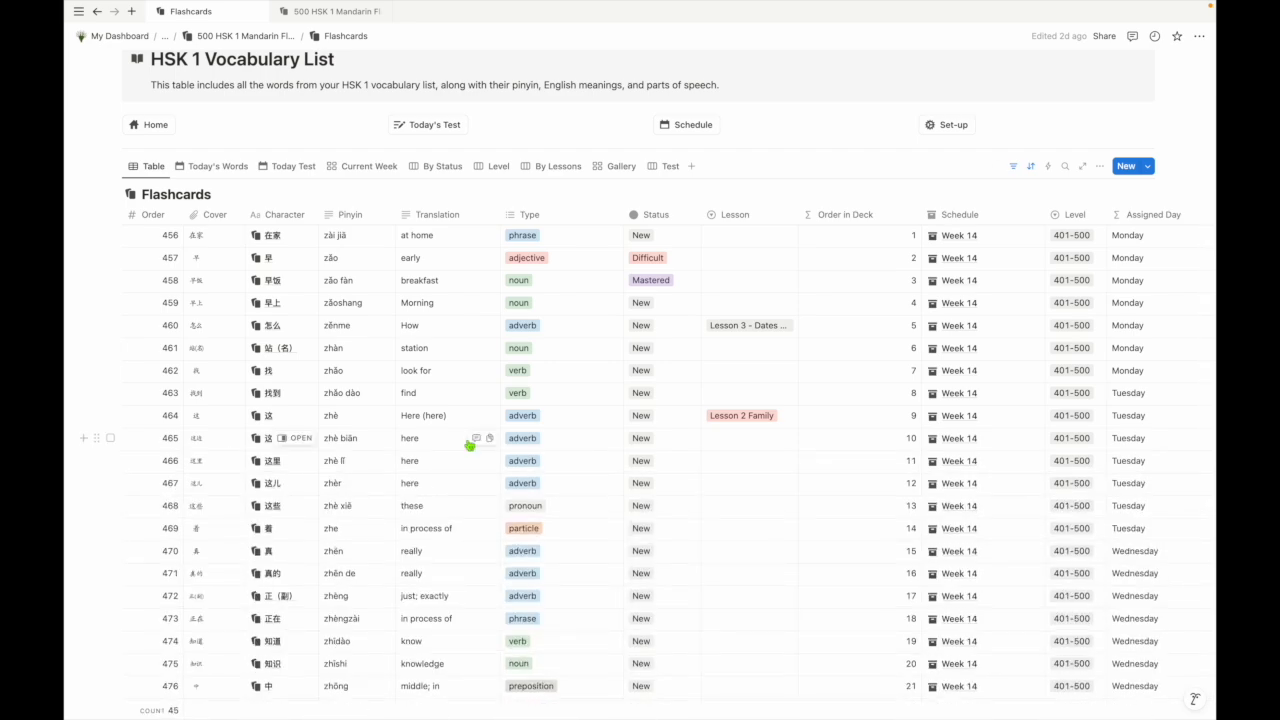
scroll(469, 445, "down", 4)
scroll(469, 445, "right", 5)
scroll(470, 445, "up", 3)
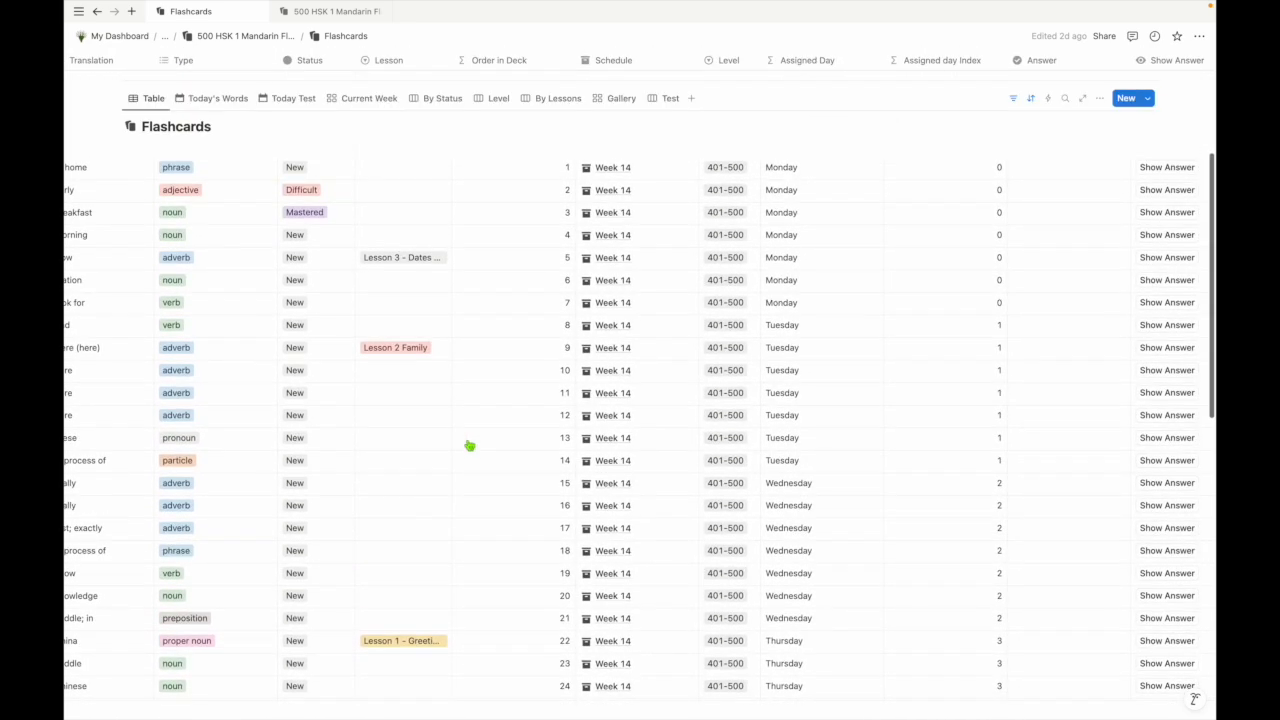
scroll(469, 445, "up", 1)
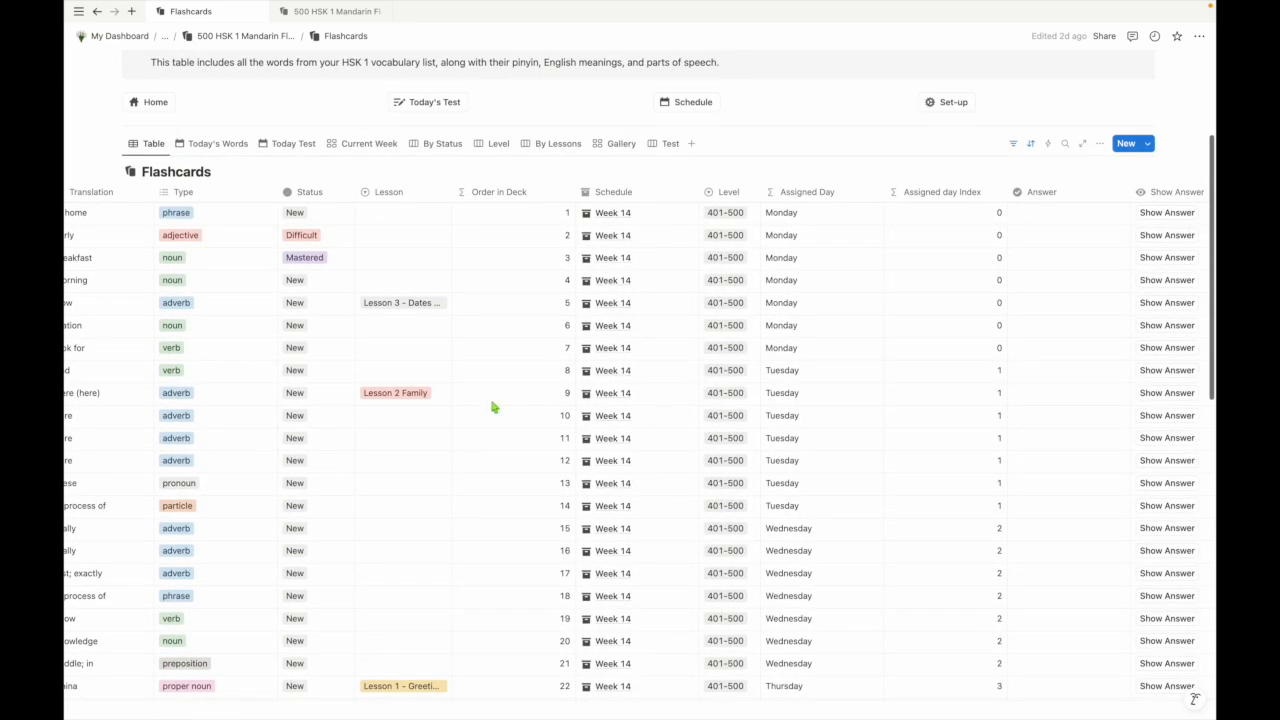
Step: Check the Assigned Day values of the Week 14 and Week 15 flashcards through the end of the table
left_click(810, 402)
key("Escape")
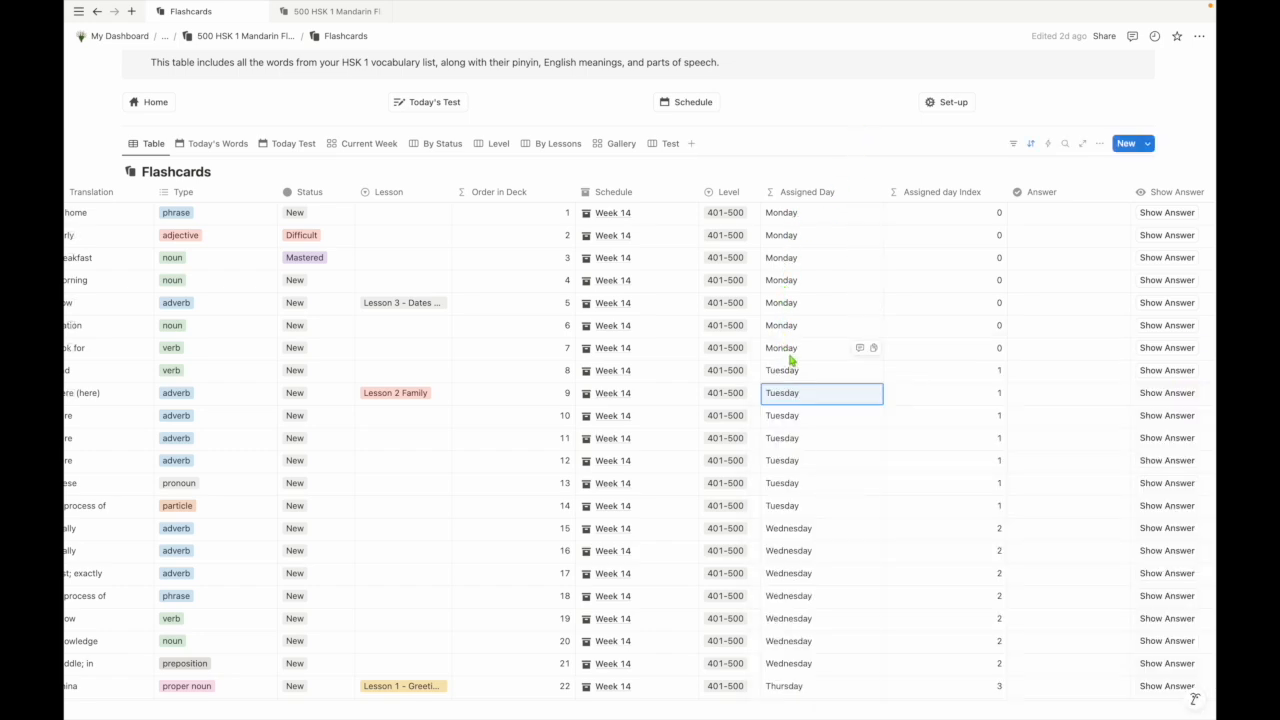
scroll(819, 365, "down", 4)
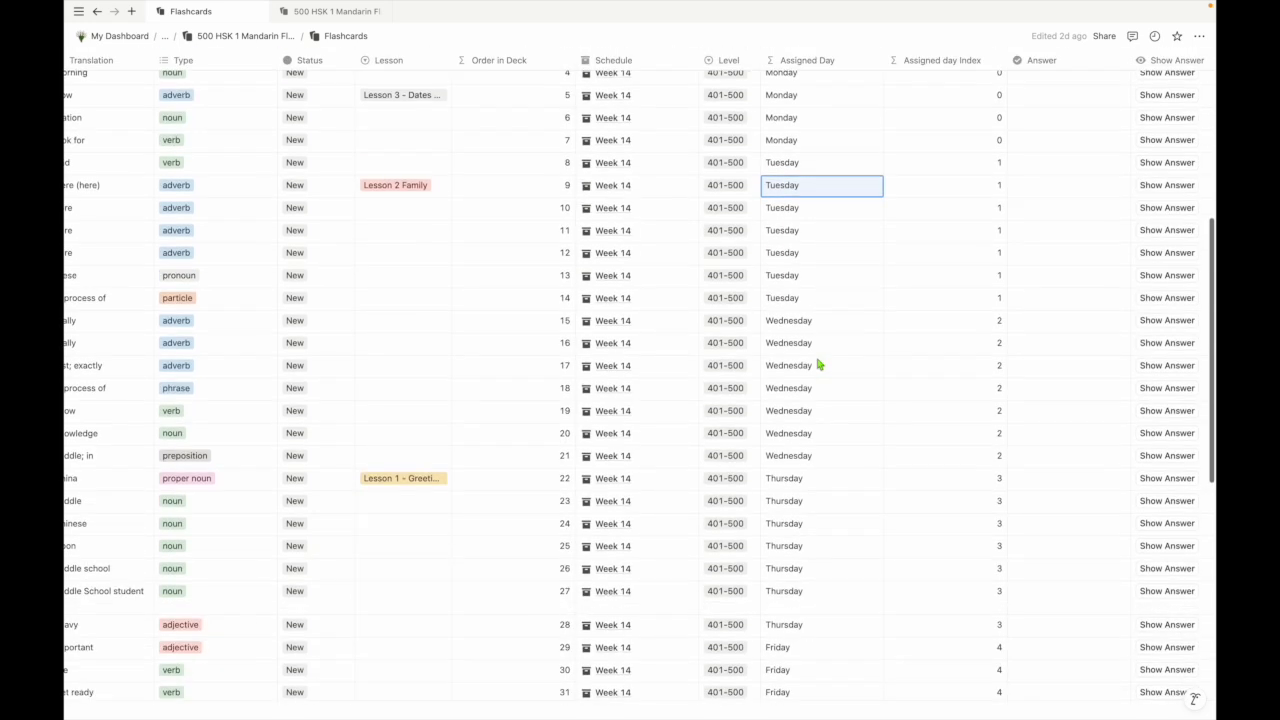
scroll(803, 316, "down", 3)
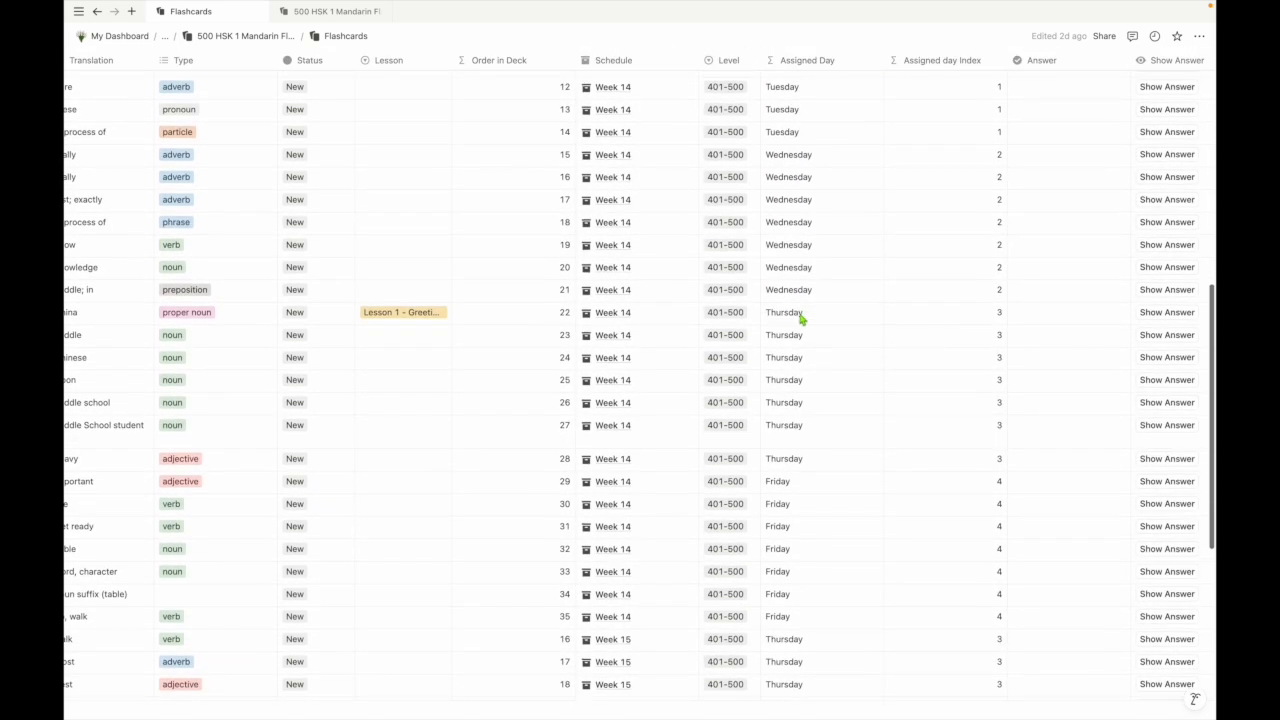
scroll(800, 358, "down", 4)
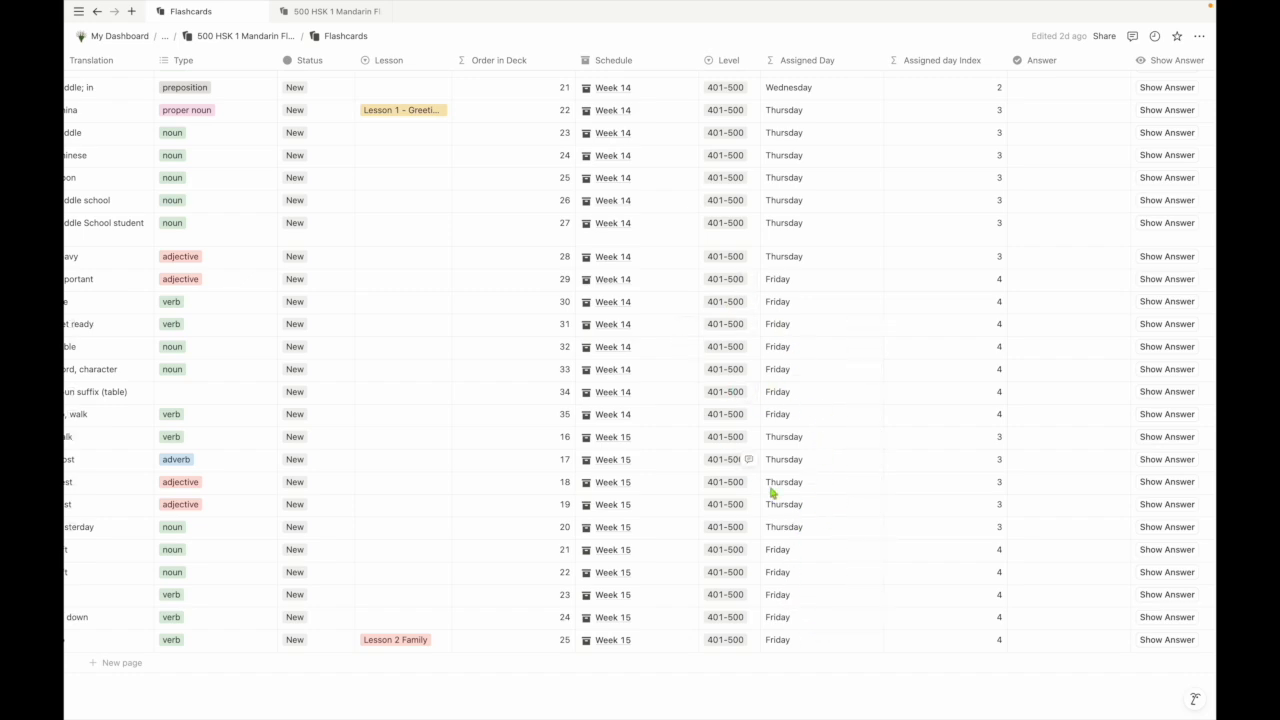
scroll(756, 545, "left", 5)
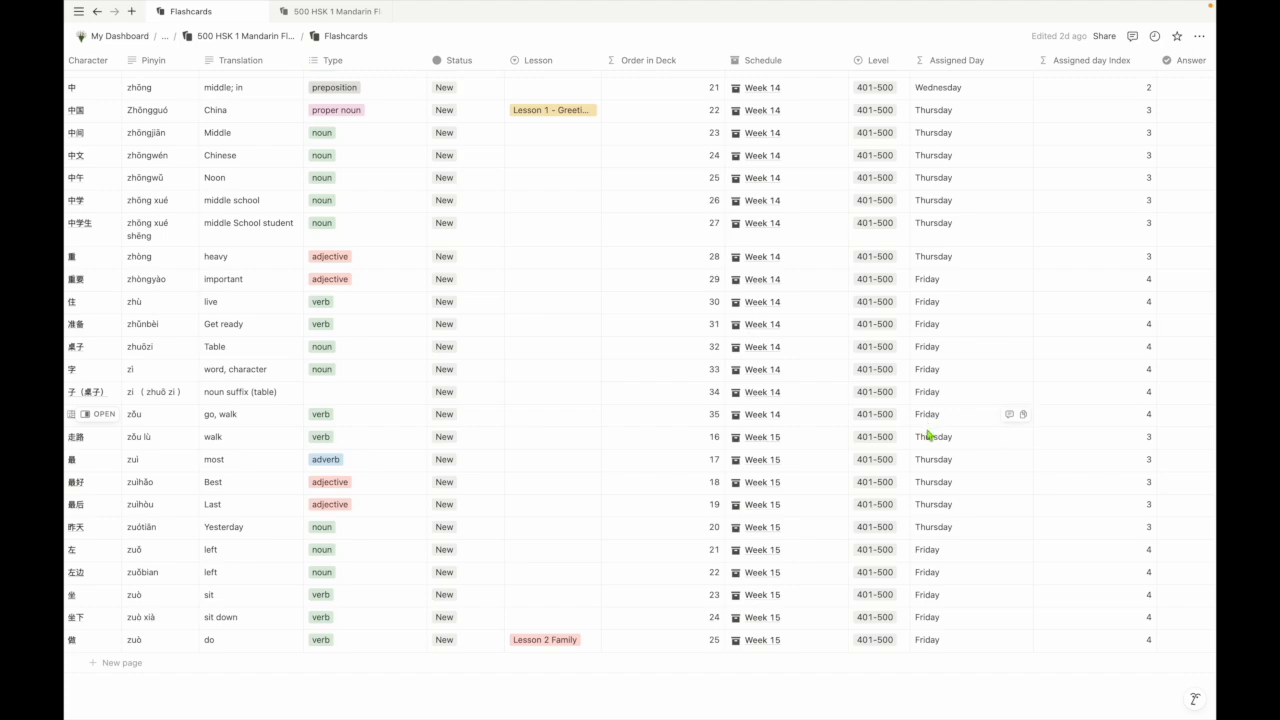
scroll(931, 572, "up", 8)
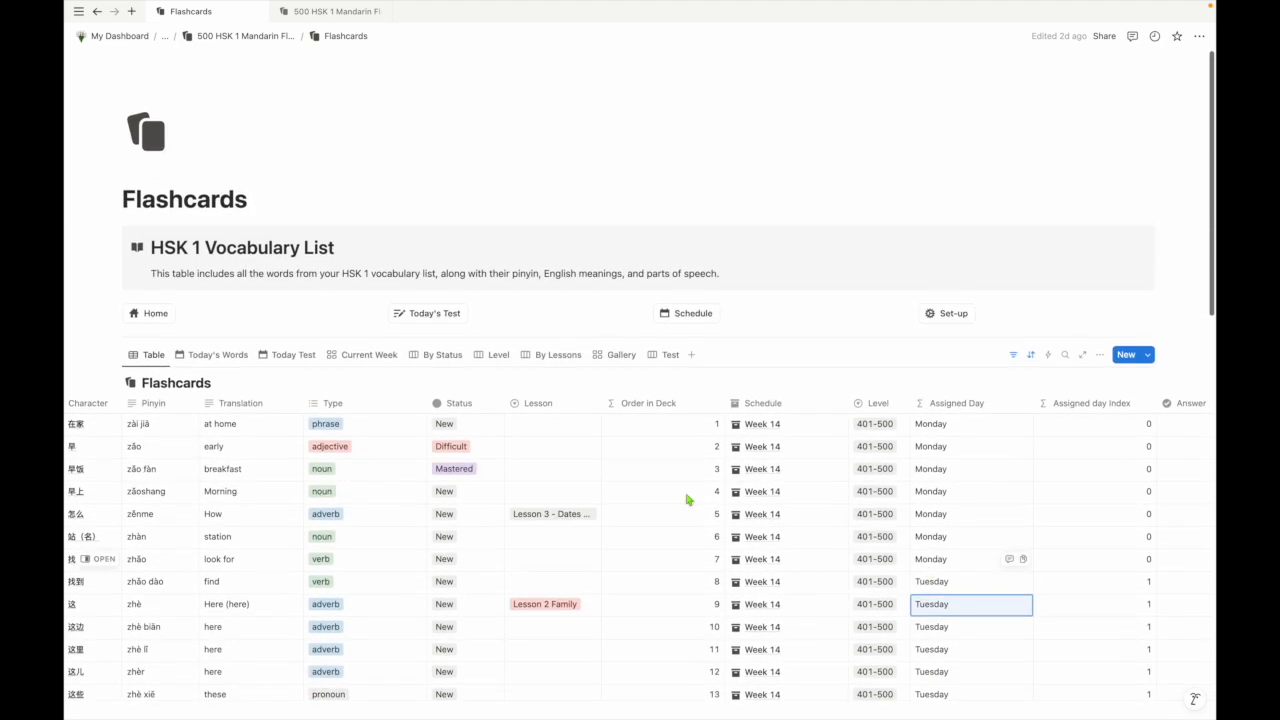
Step: Return to the Schedule page and set Week 15's Daily Words to 2
left_click(690, 313)
scroll(642, 438, "down", 5)
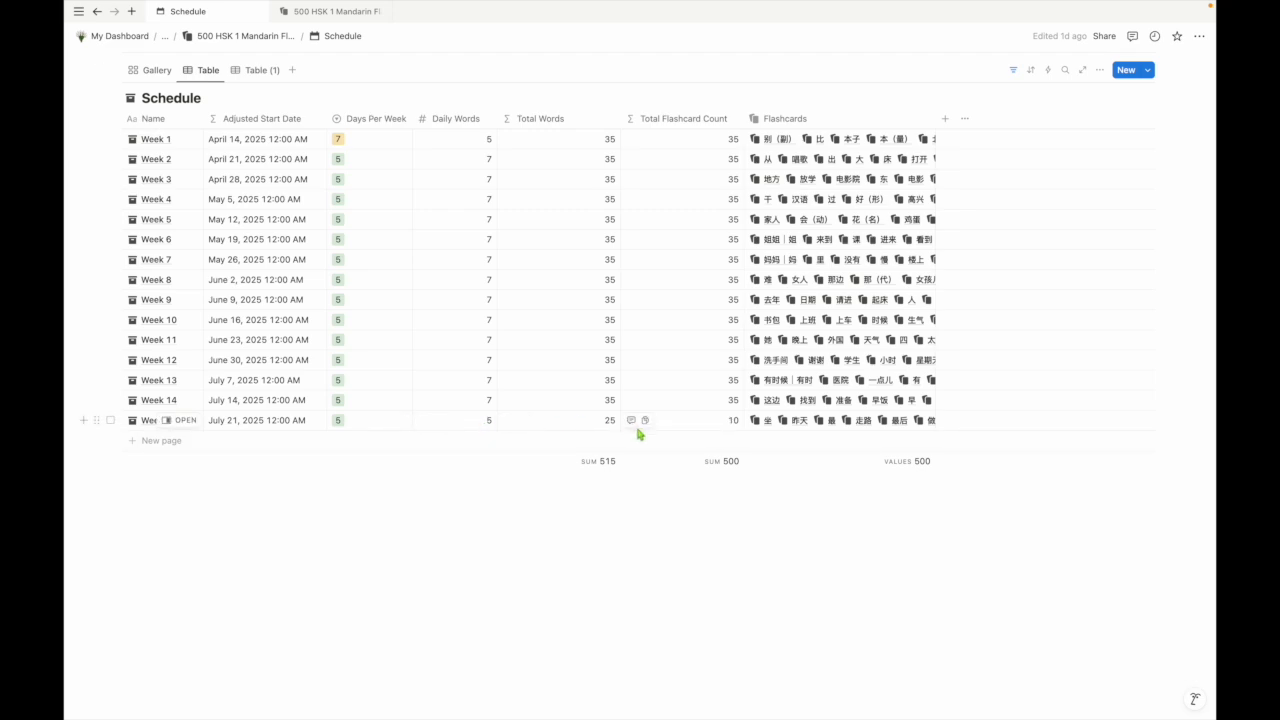
left_click(489, 424)
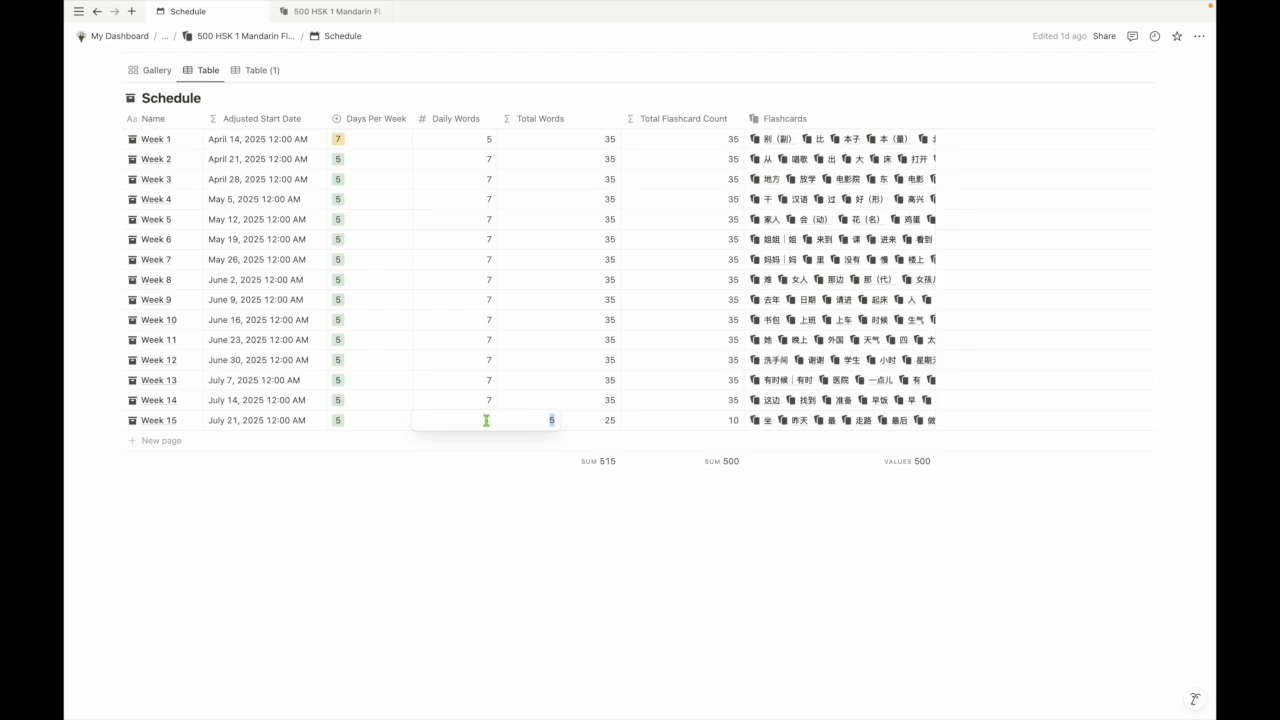
type("2")
key("Return")
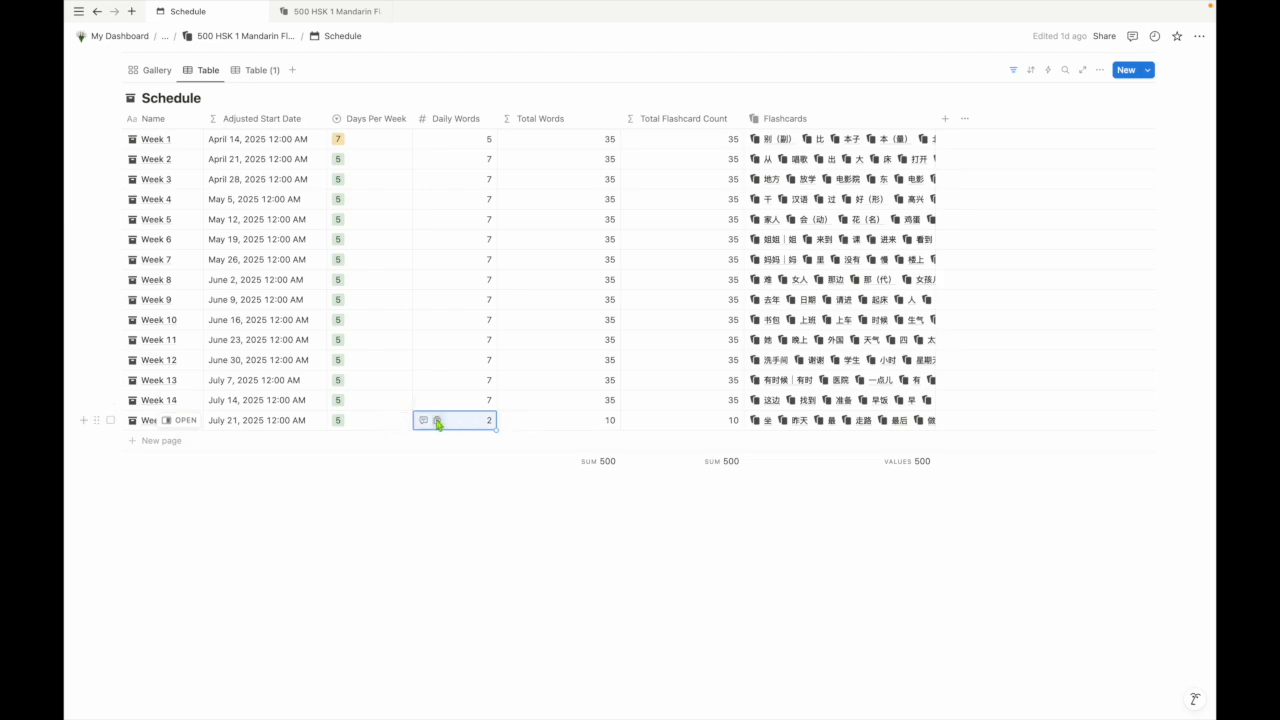
Step: Open the Flashcards page and check the deck order and assigned days of the Week 15 words
scroll(437, 415, "up", 5)
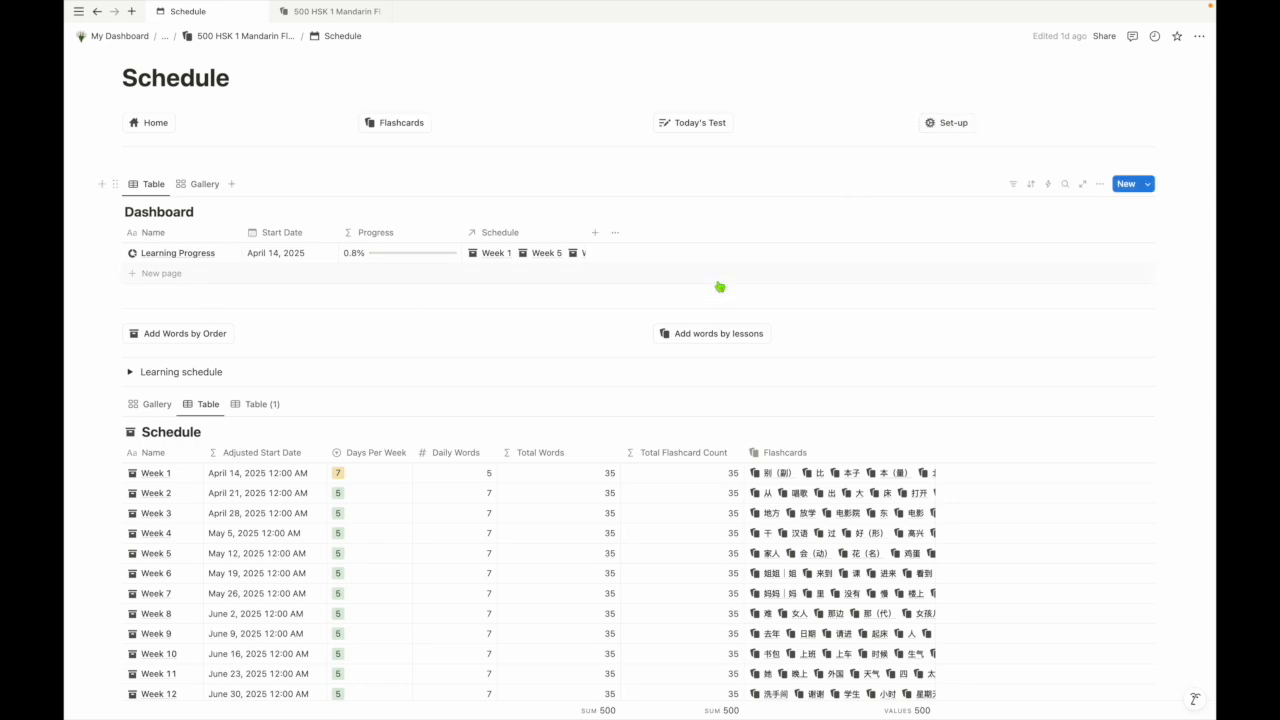
scroll(720, 292, "up", 1)
left_click(399, 163)
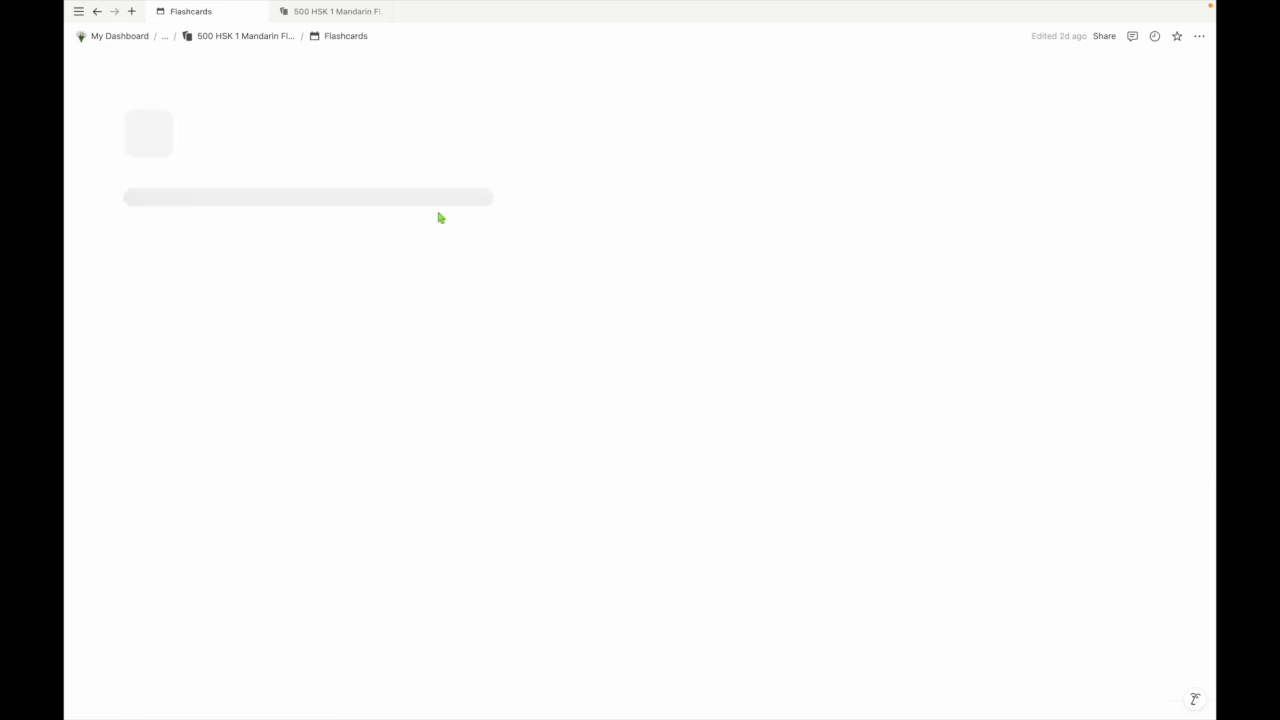
scroll(622, 471, "down", 3)
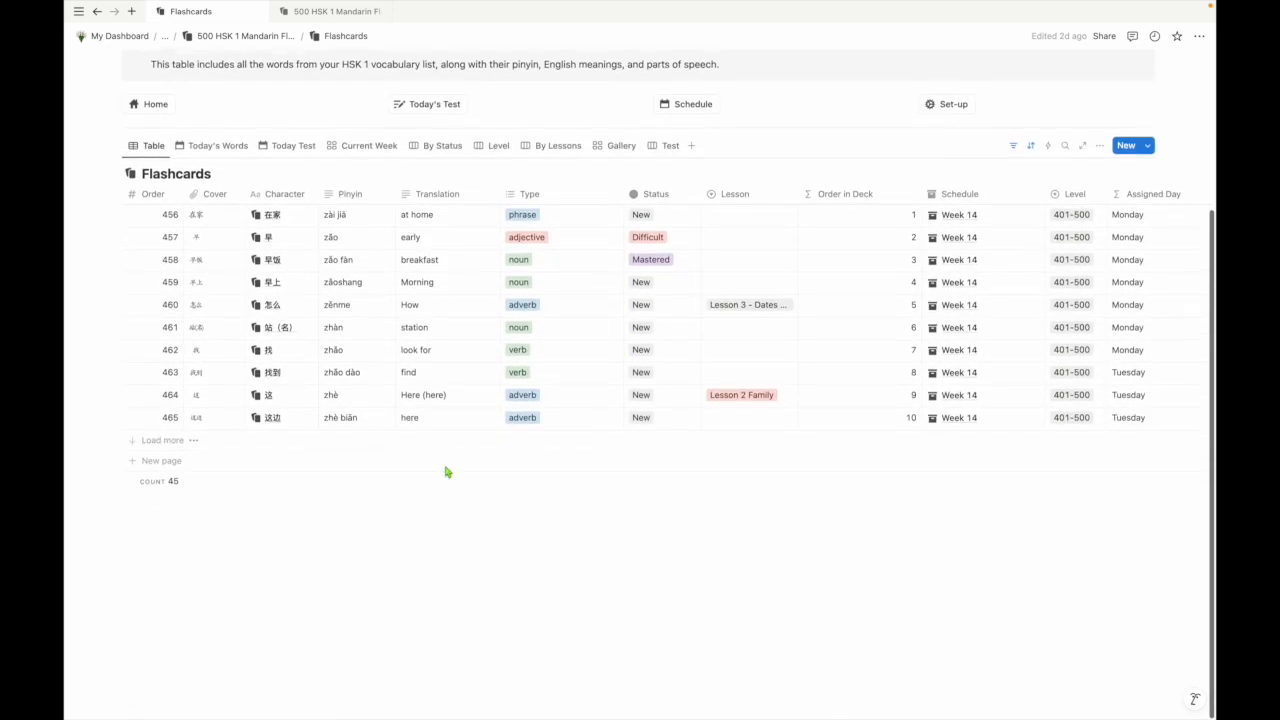
scroll(465, 381, "down", 10)
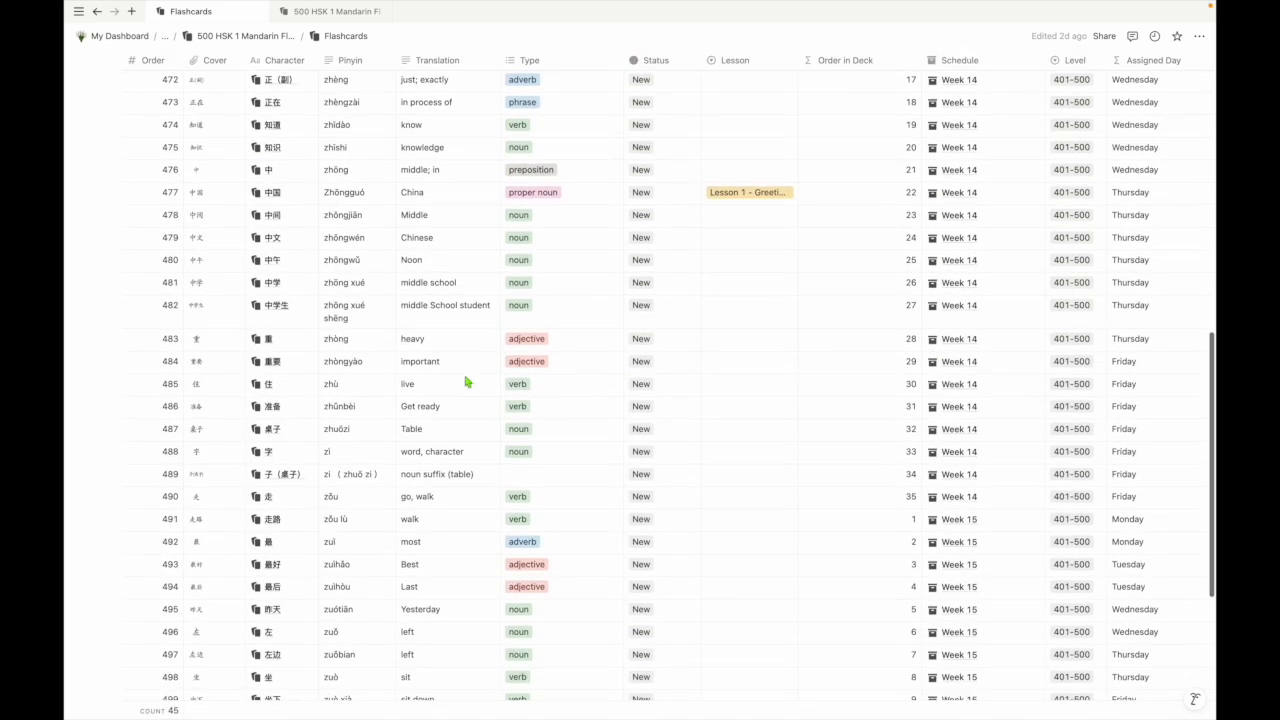
scroll(465, 381, "right", 3)
scroll(465, 381, "right", 2)
scroll(780, 273, "up", 1)
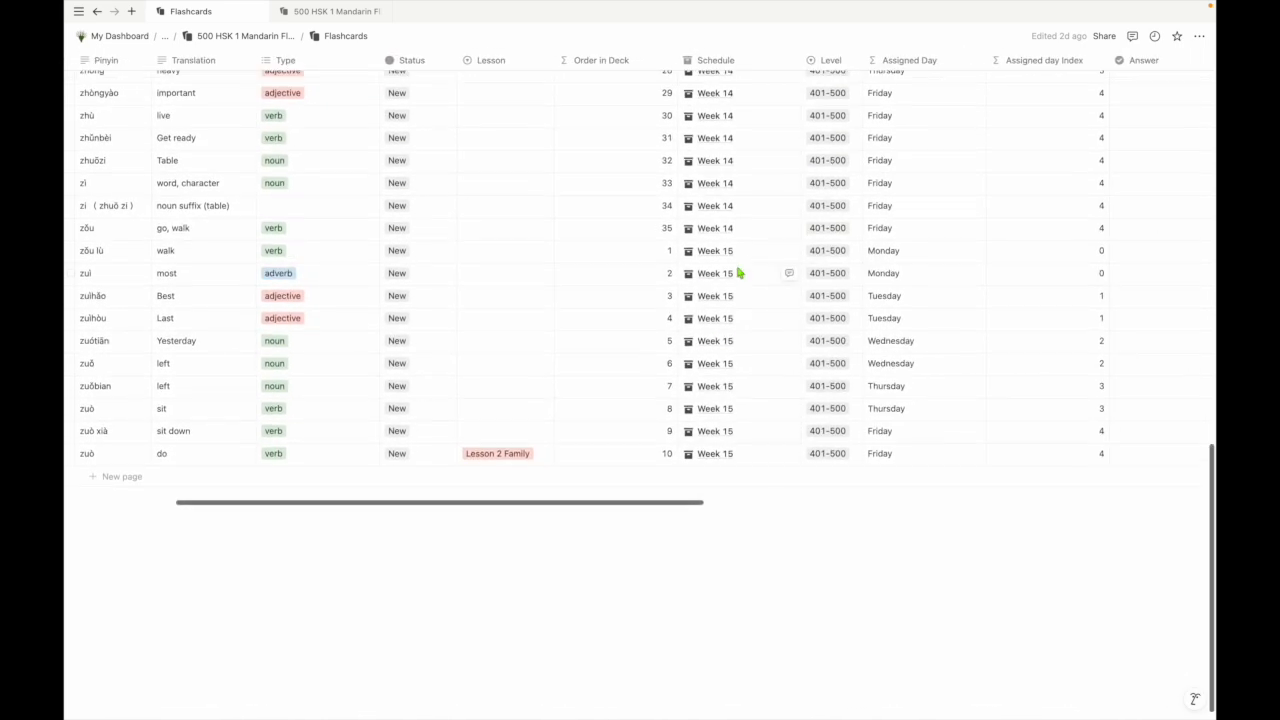
scroll(740, 272, "up", 1)
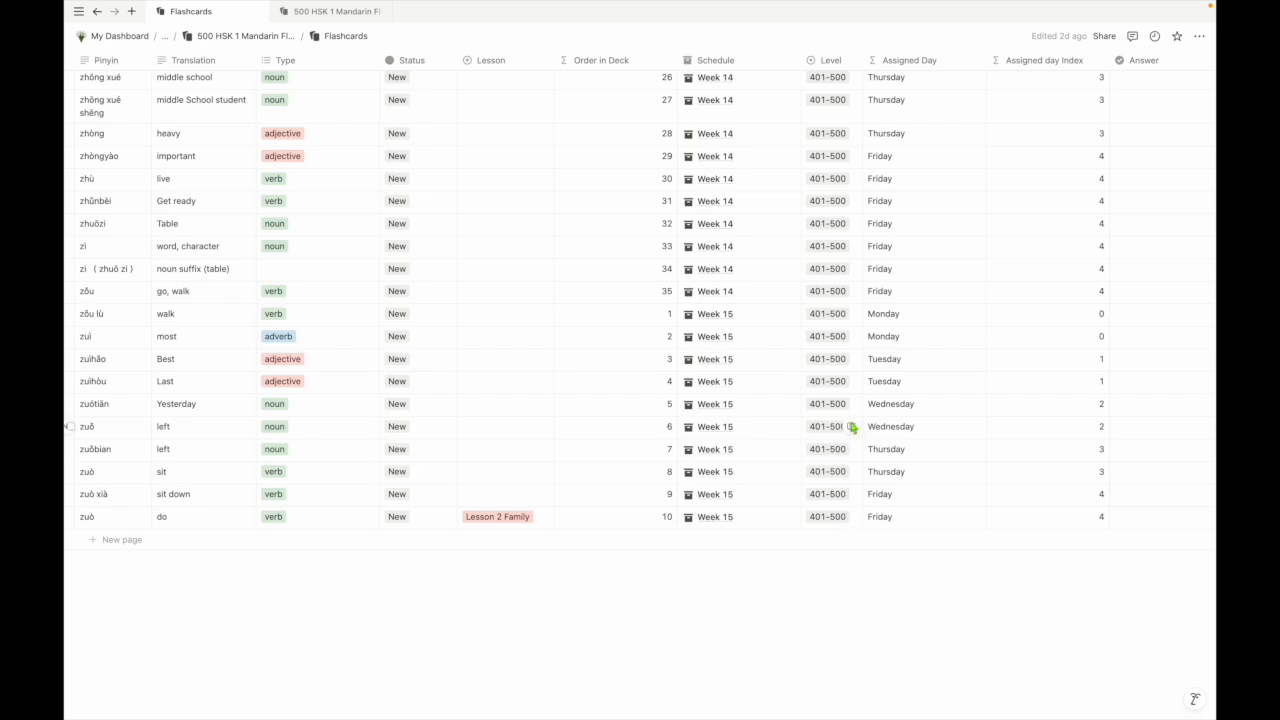
scroll(852, 425, "up", 15)
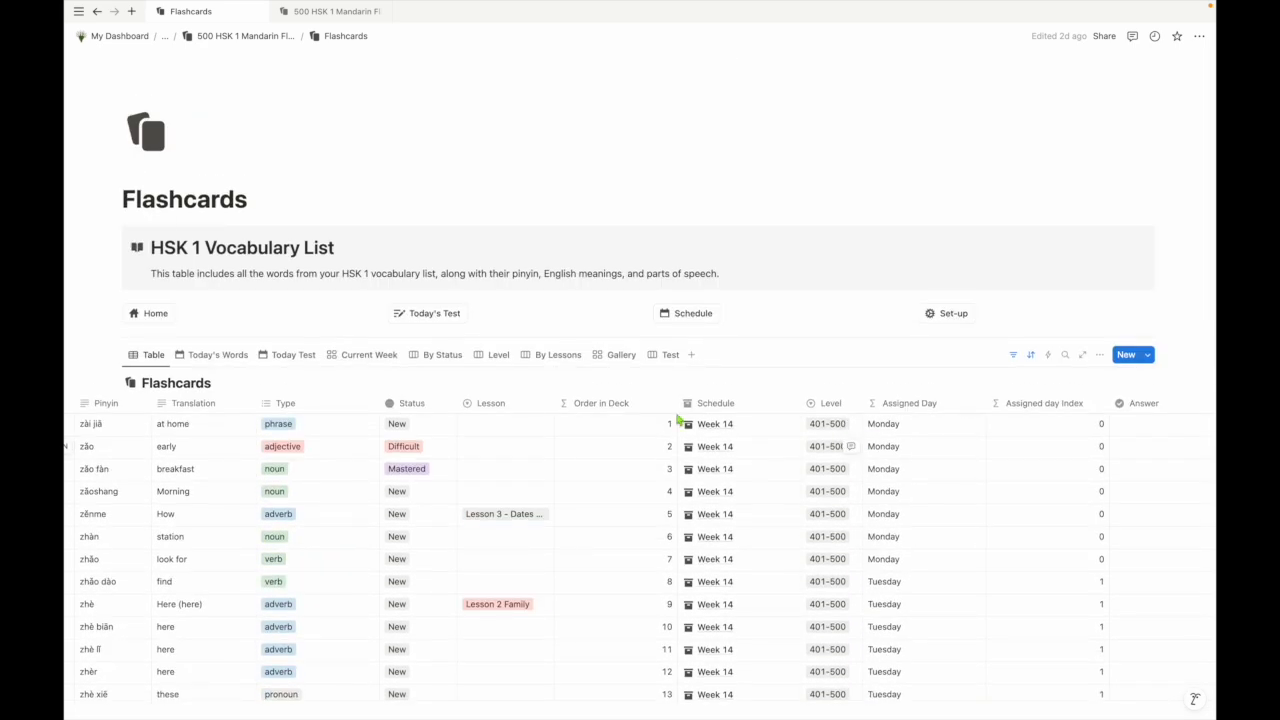
Step: Go back to the Schedule page and look over its weekly table
scroll(680, 420, "left", 5)
left_click(690, 313)
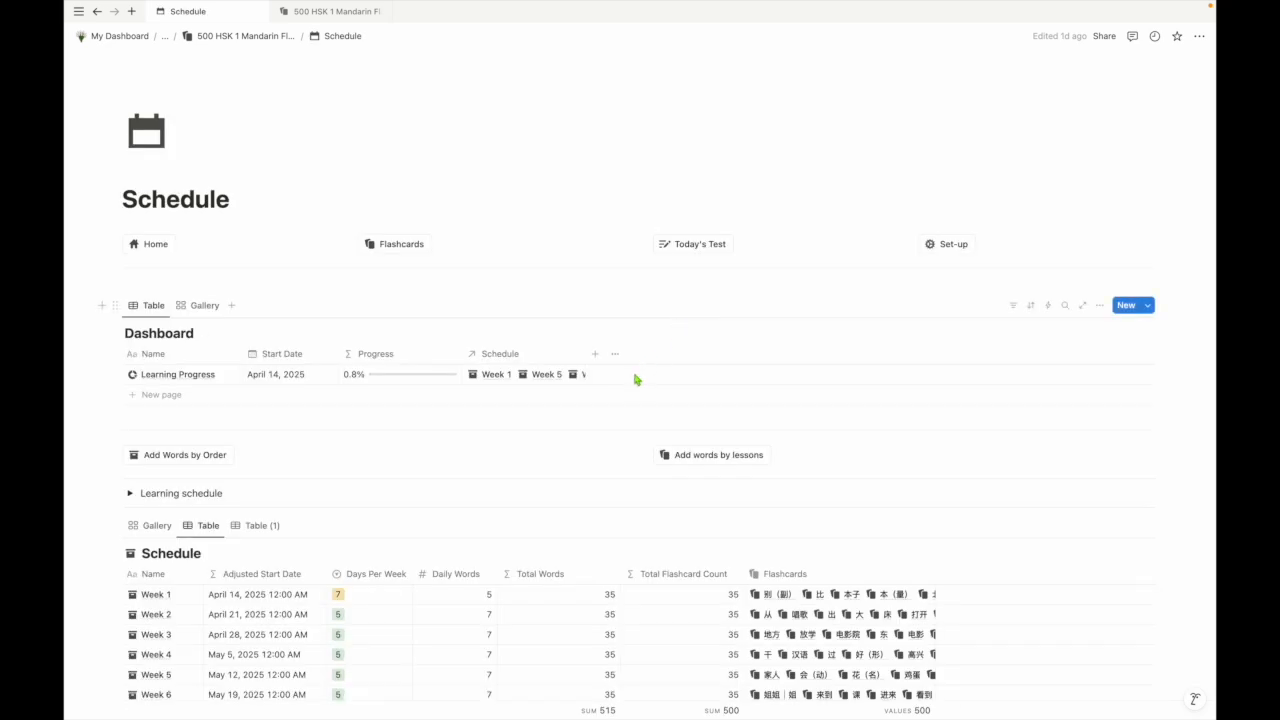
scroll(634, 382, "down", 5)
scroll(635, 389, "down", 2)
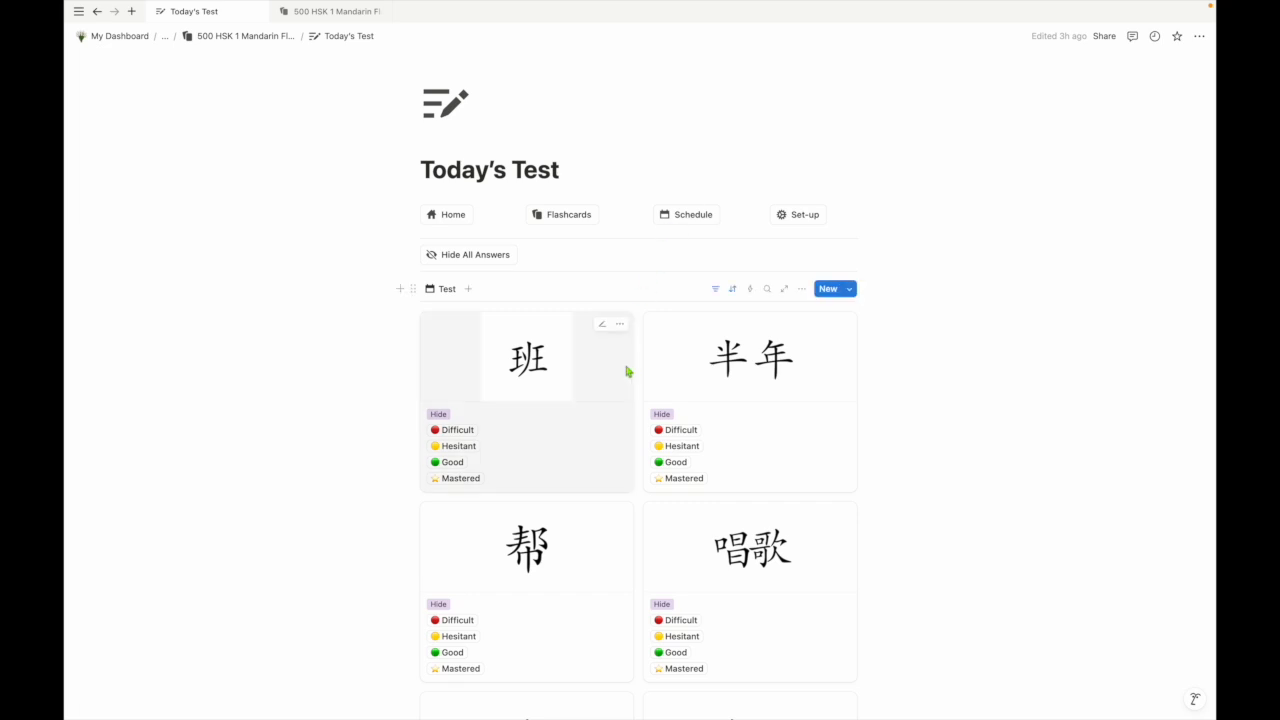
Step: Look through all the flashcards on the Today's Test page
scroll(626, 369, "down", 10)
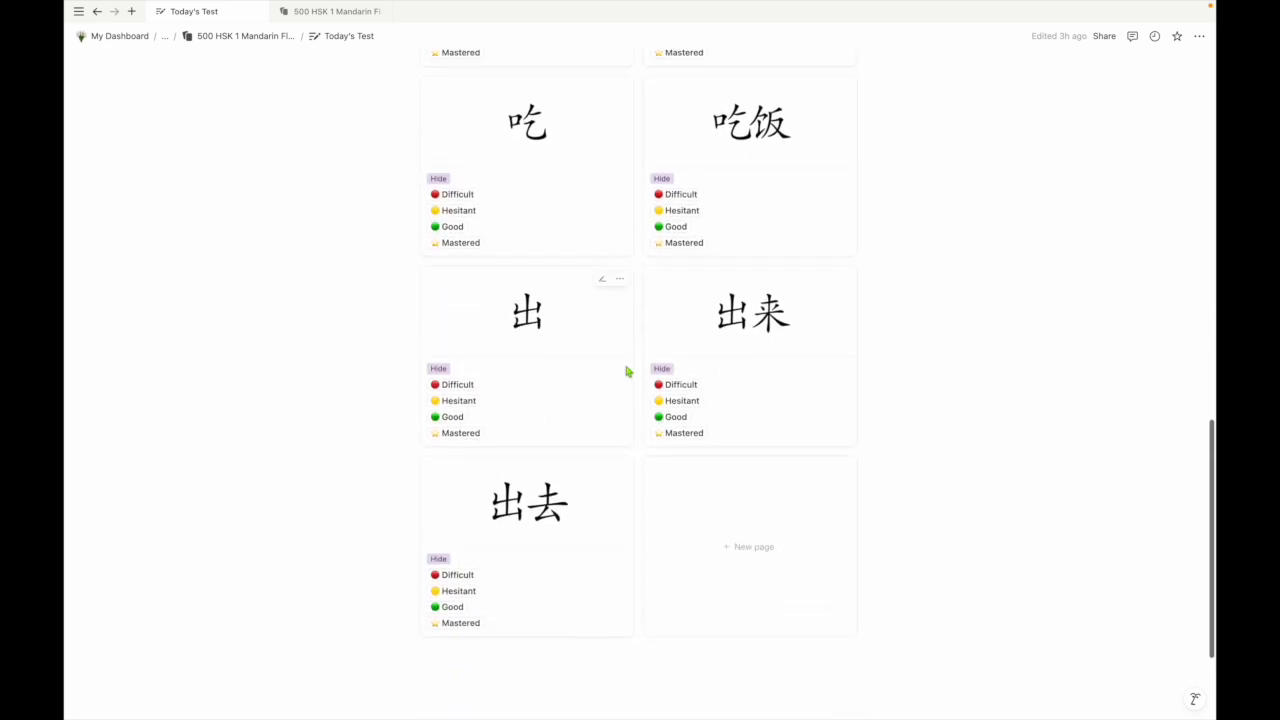
scroll(626, 371, "up", 8)
scroll(626, 371, "up", 3)
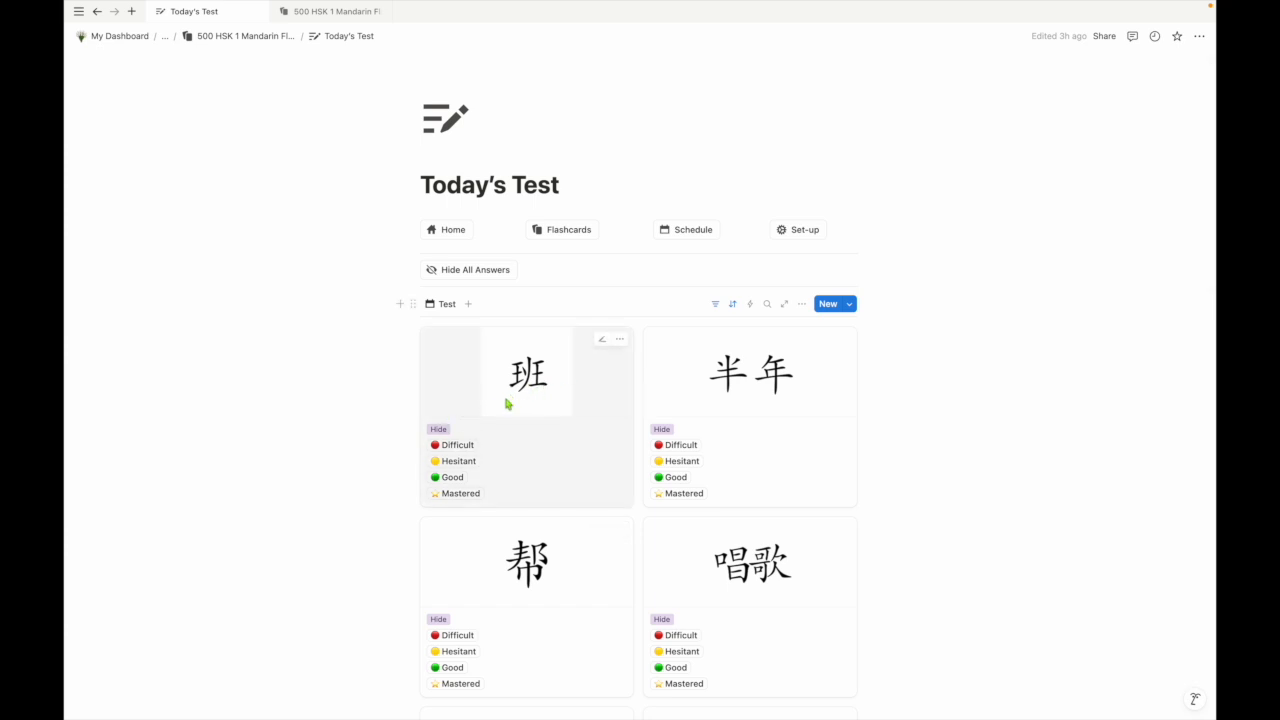
Step: Show and hide again the answer on the 班 test card, and rate the word Difficult
left_click(438, 429)
left_click(461, 472)
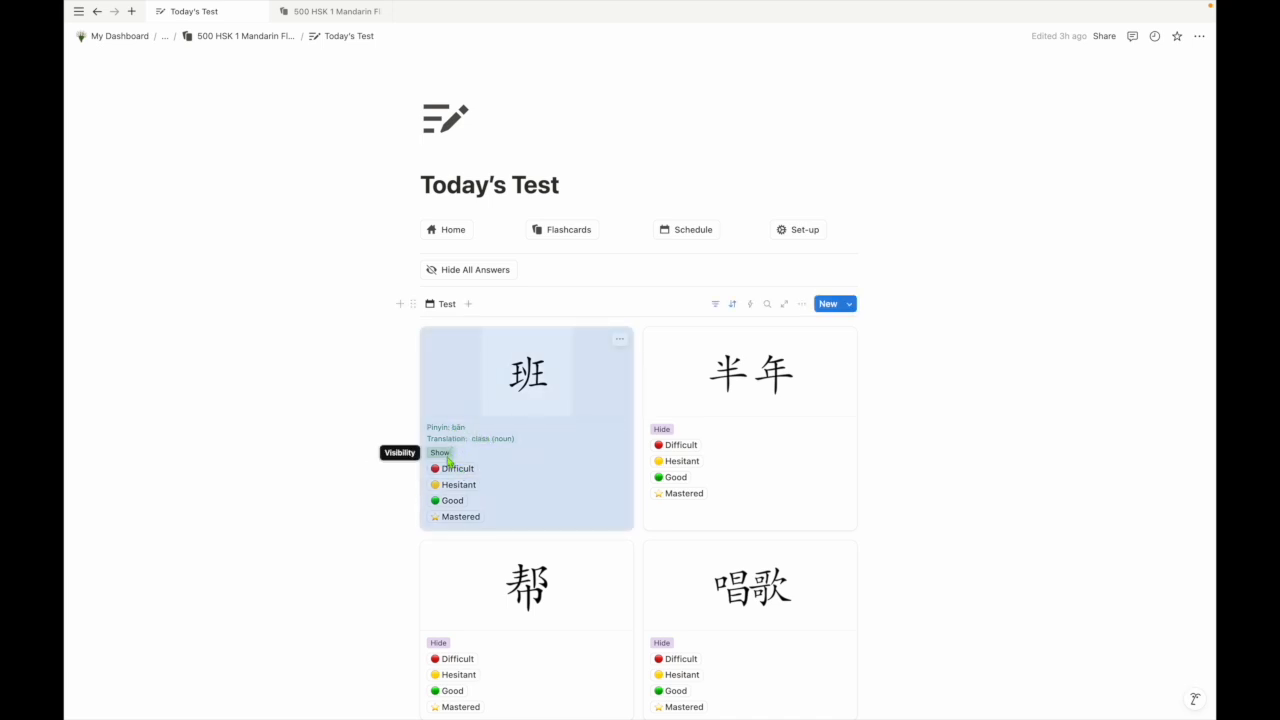
left_click(450, 456)
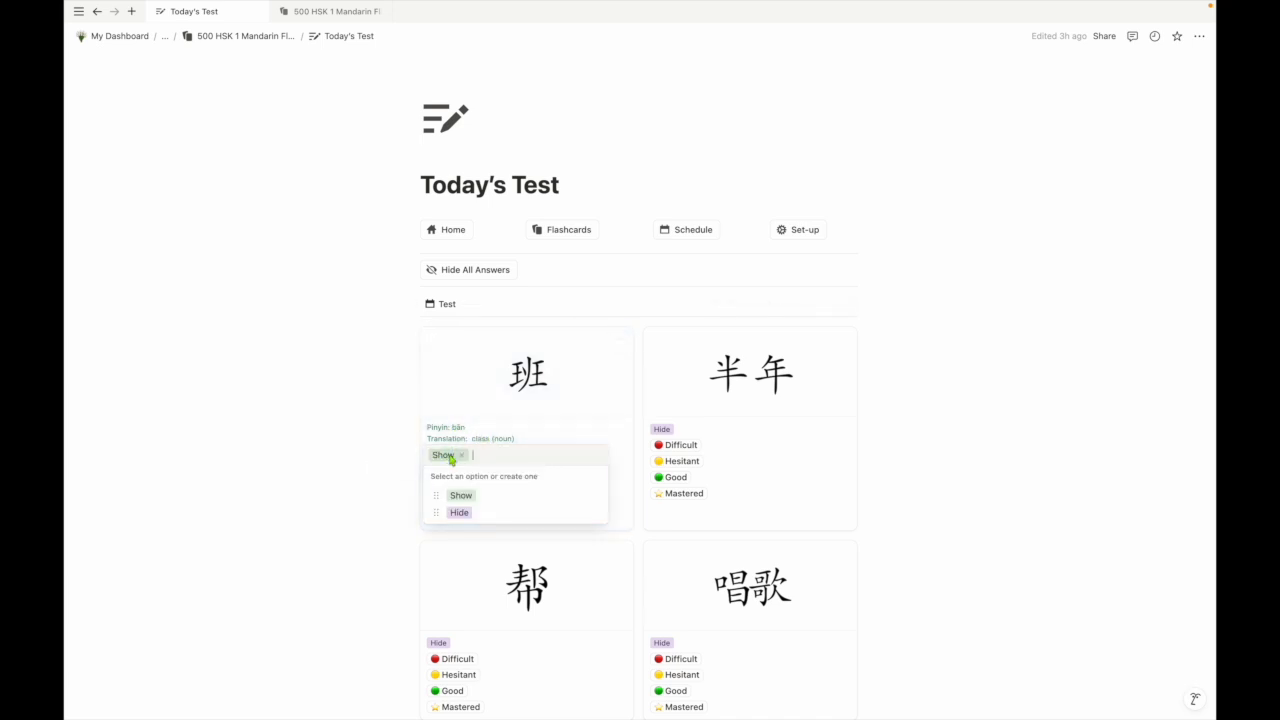
left_click(464, 513)
left_click(467, 447)
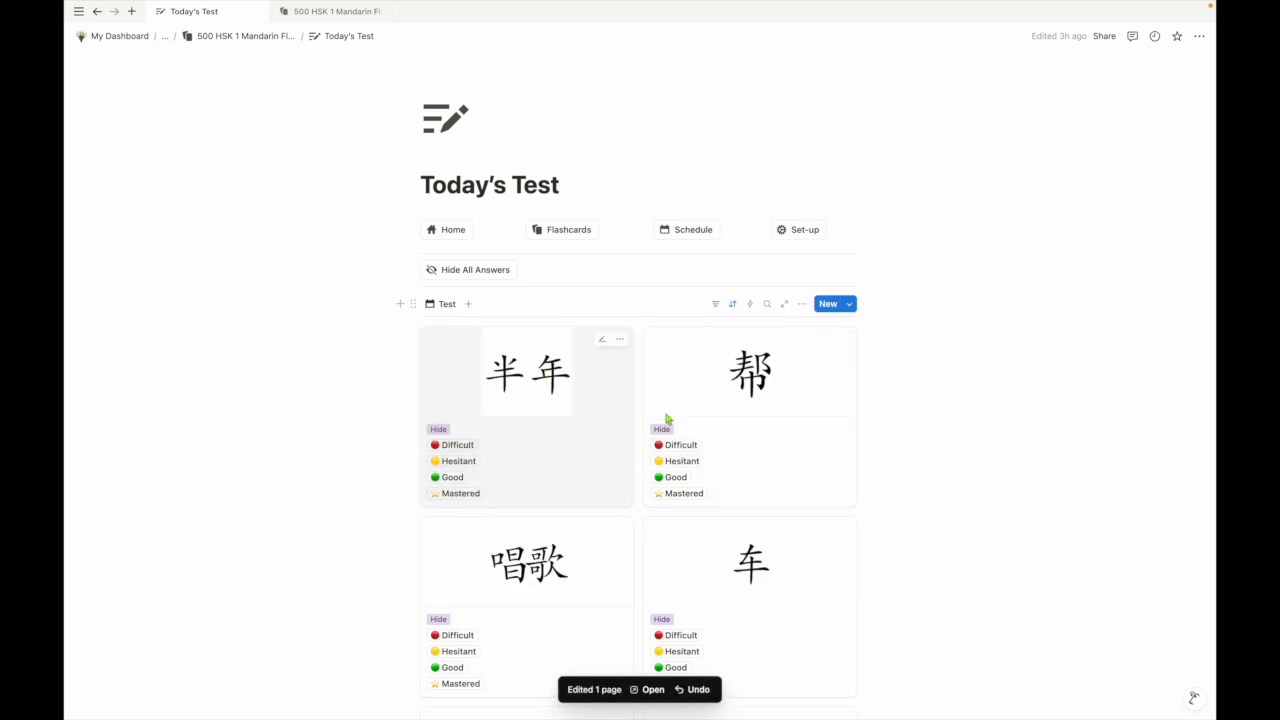
Step: In the Test view's gallery layout, turn off Fit image and set the card size to Large
scroll(700, 466, "down", 4)
scroll(700, 466, "up", 3)
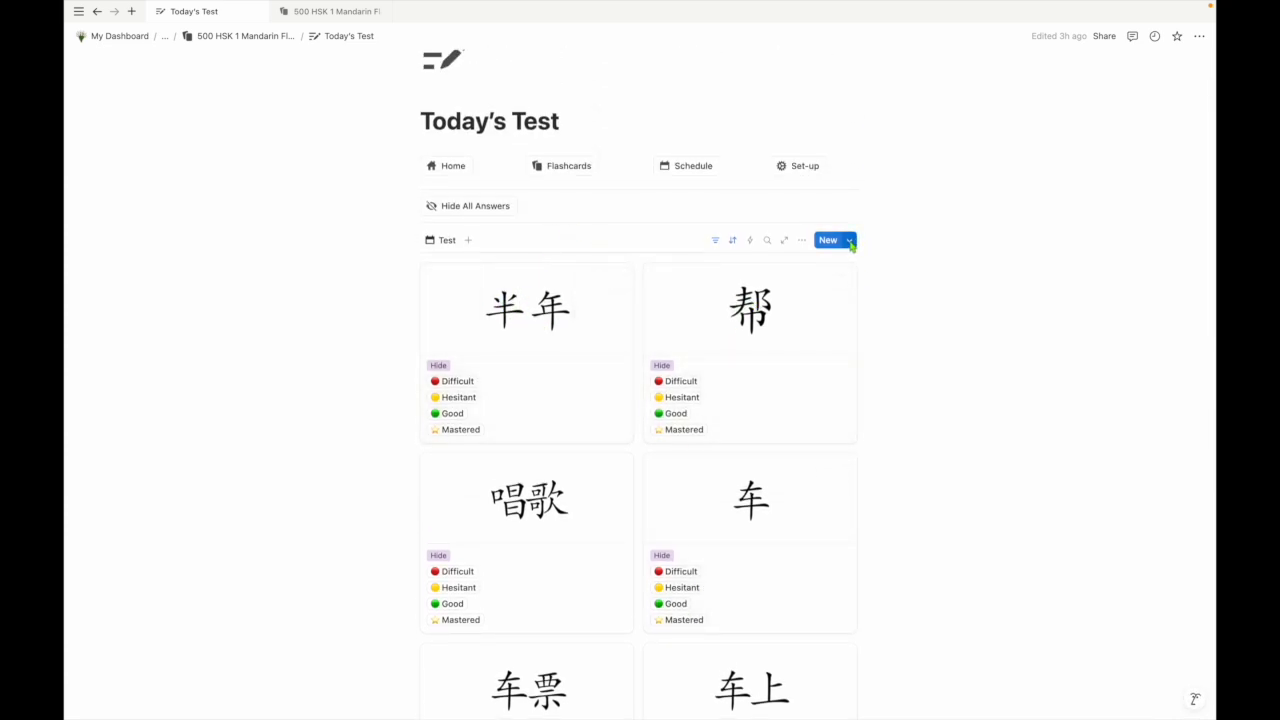
left_click(804, 243)
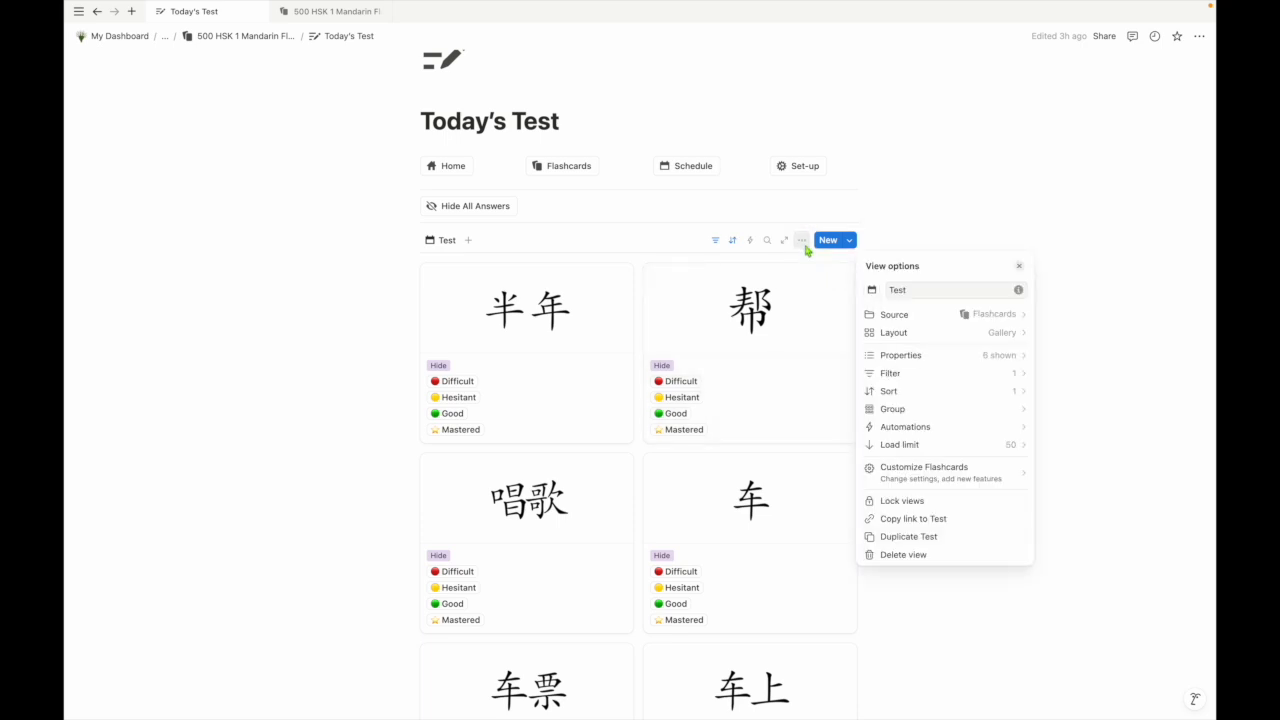
left_click(940, 335)
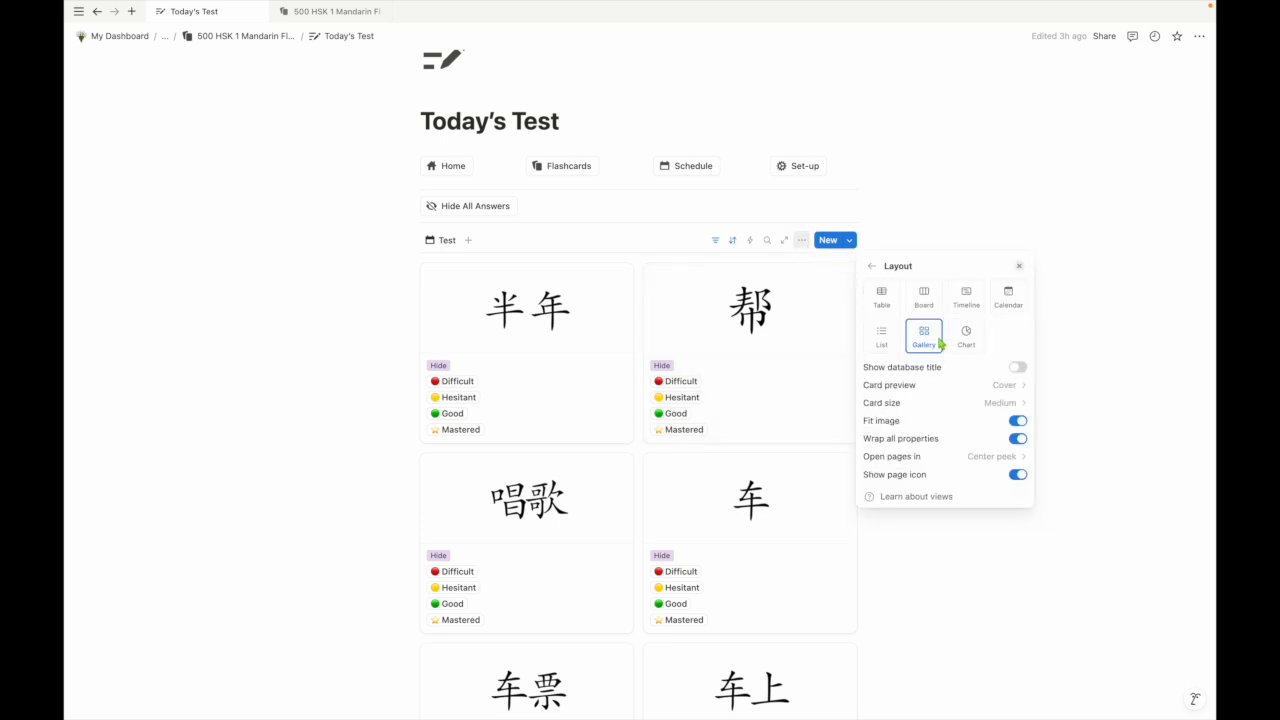
left_click(1018, 422)
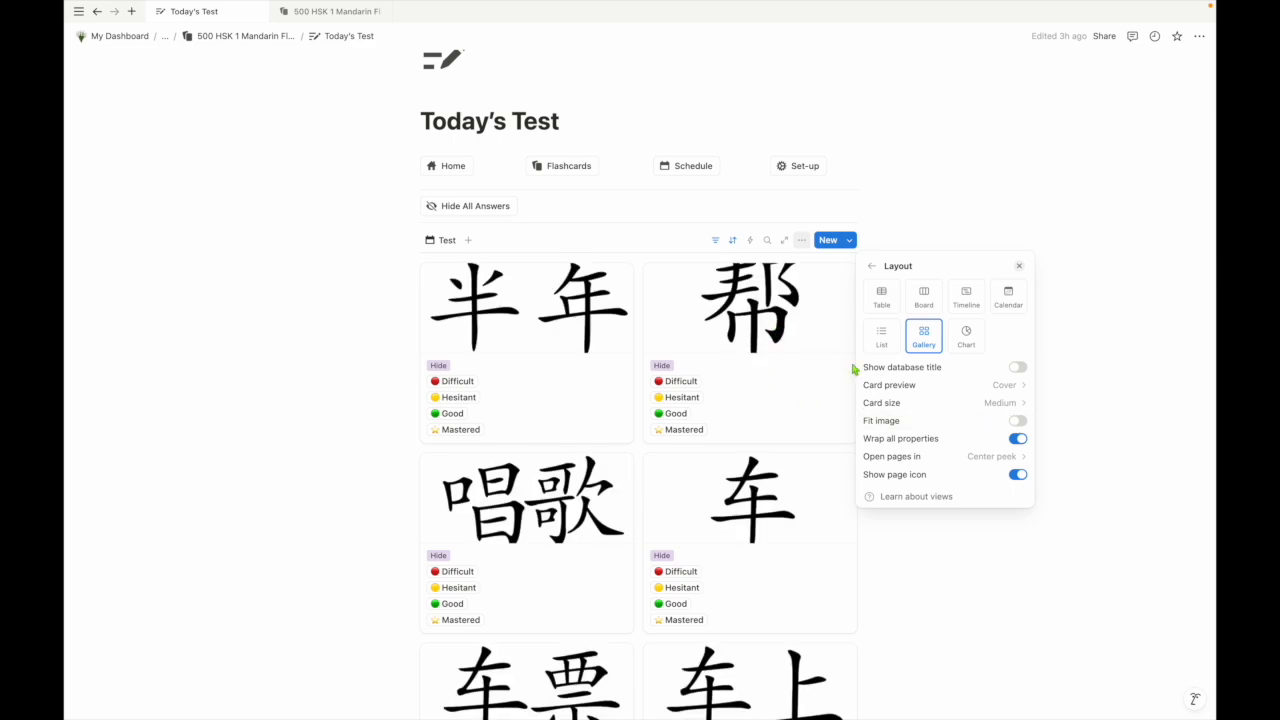
left_click(992, 405)
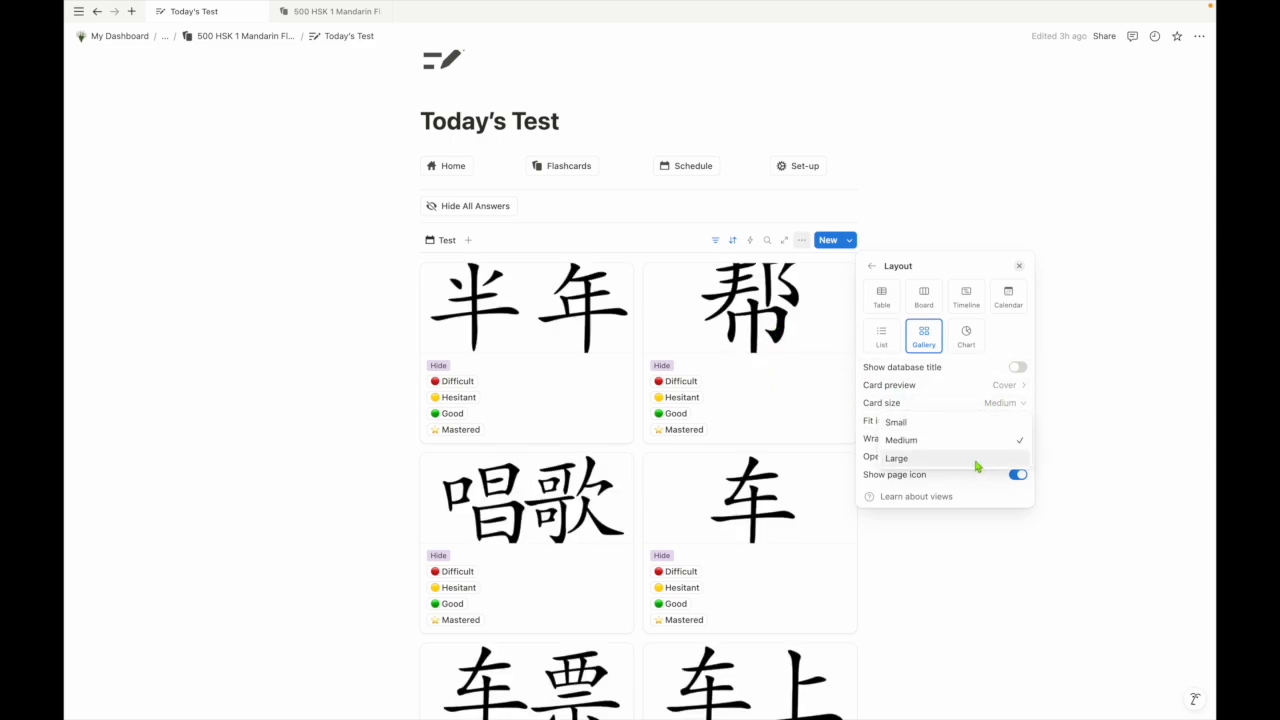
left_click(977, 462)
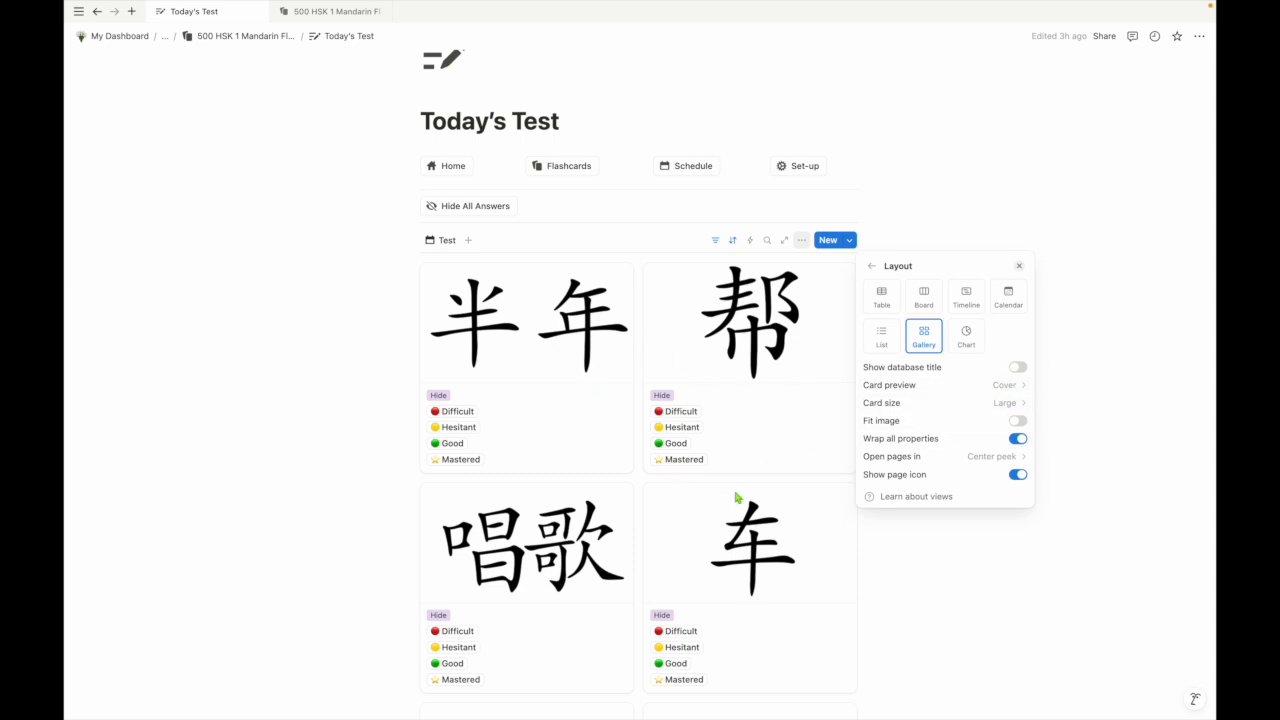
Step: In the Test view's gallery layout, turn Fit image back on and set the card size to Medium
left_click(1018, 421)
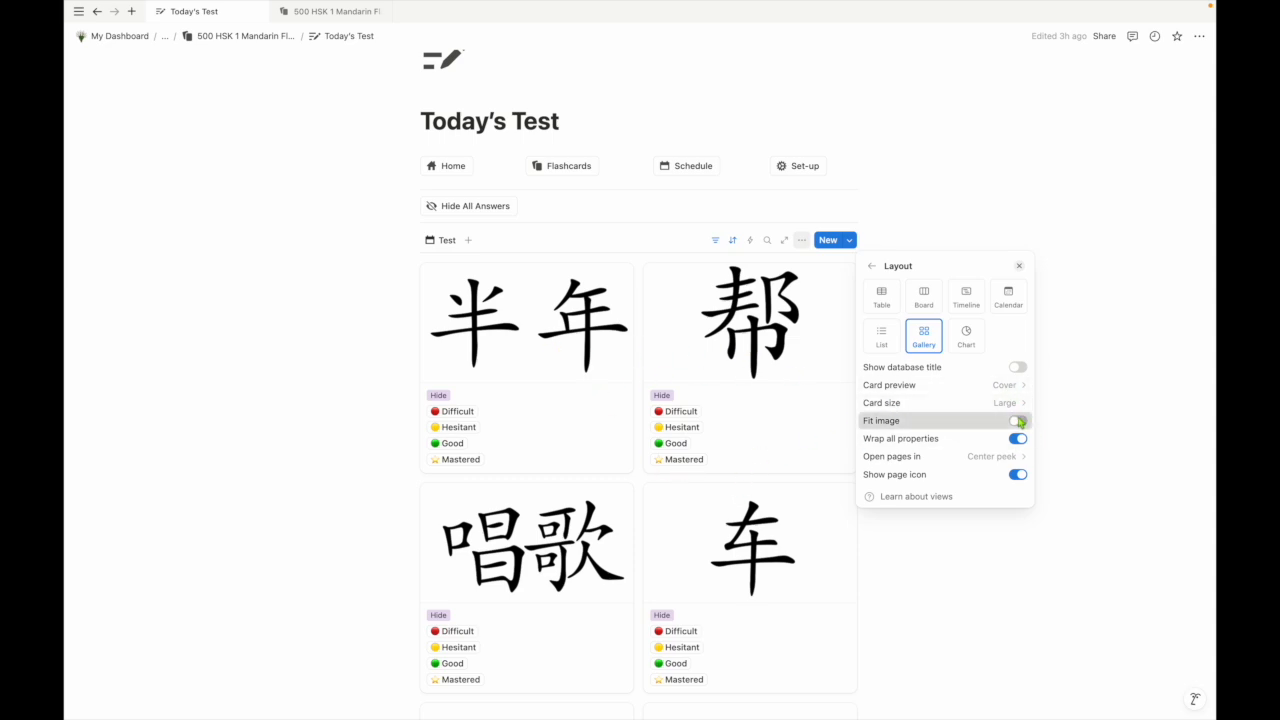
left_click(1015, 403)
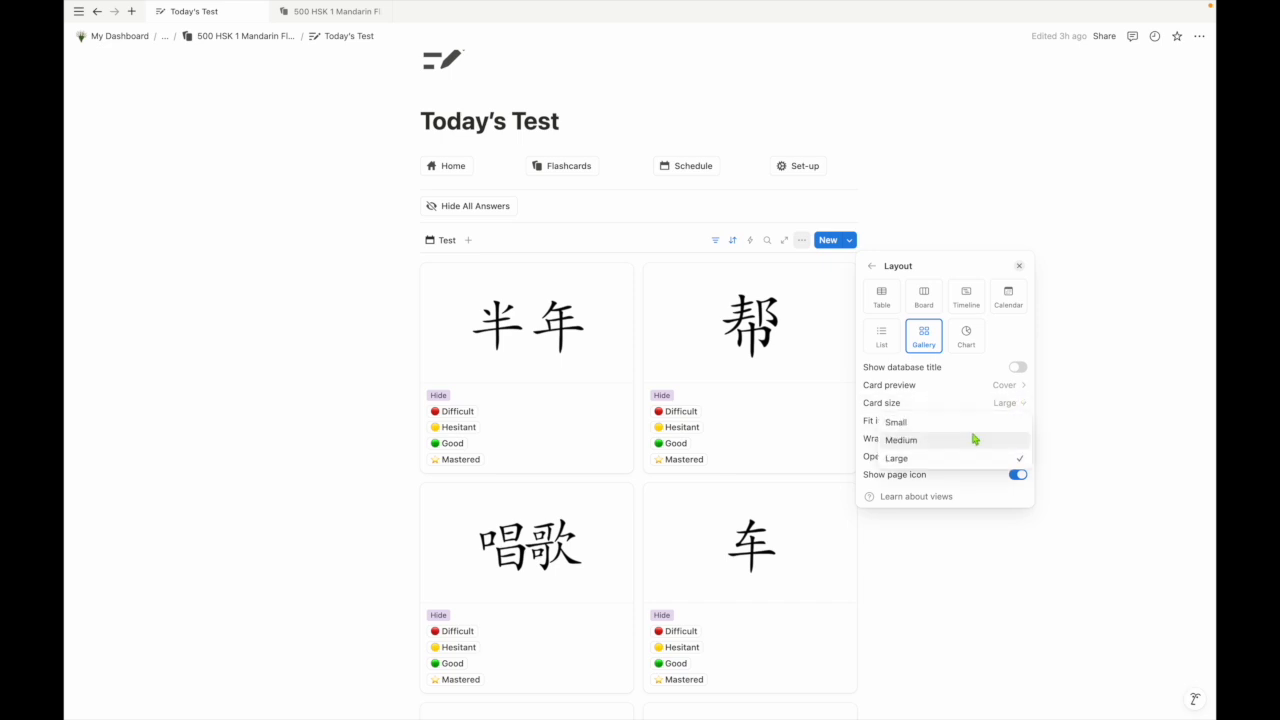
left_click(975, 438)
left_click(1015, 403)
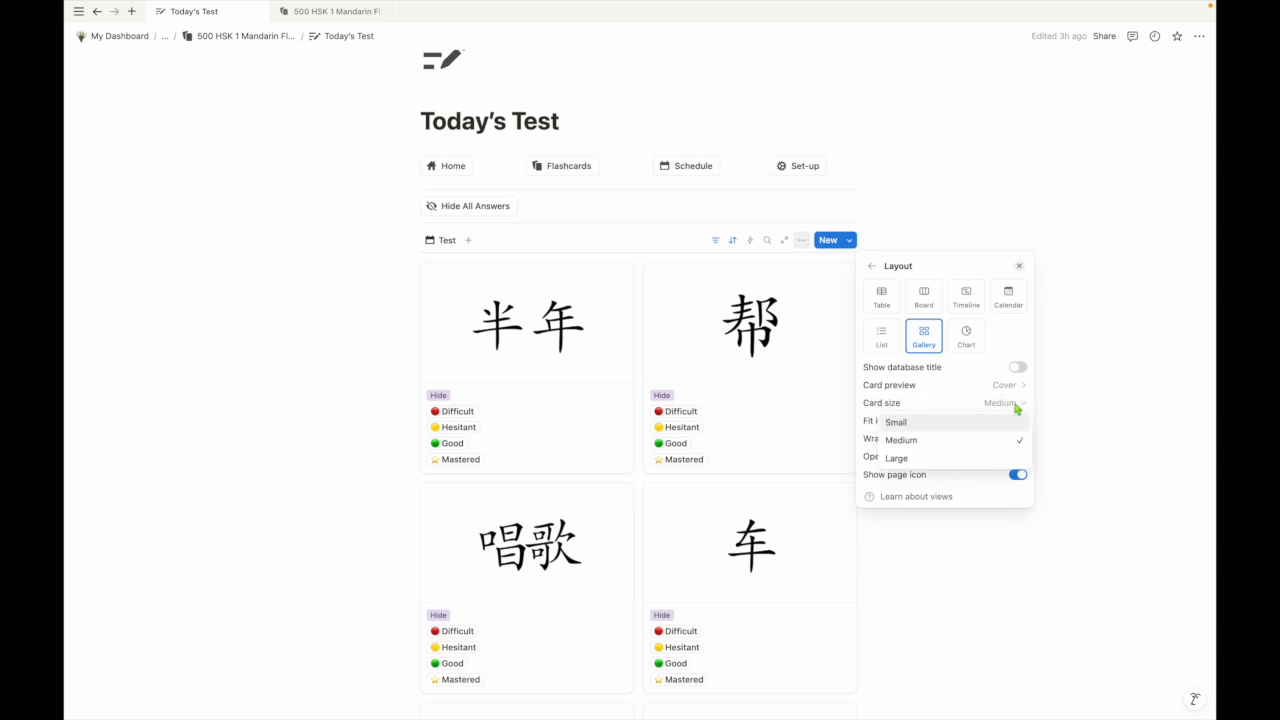
left_click(976, 423)
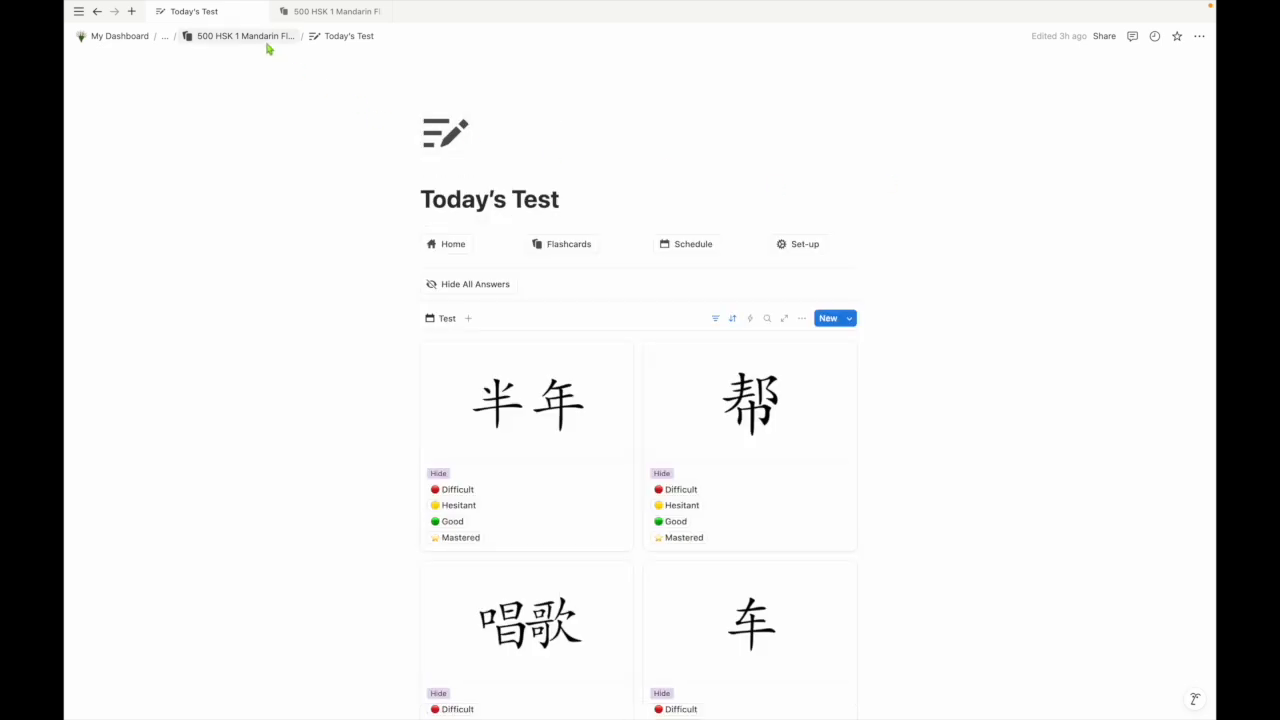
Step: Return to the main 500 HSK 1 Mandarin Flashcards page and look over its Learning Progress and This Week cards
left_click(267, 43)
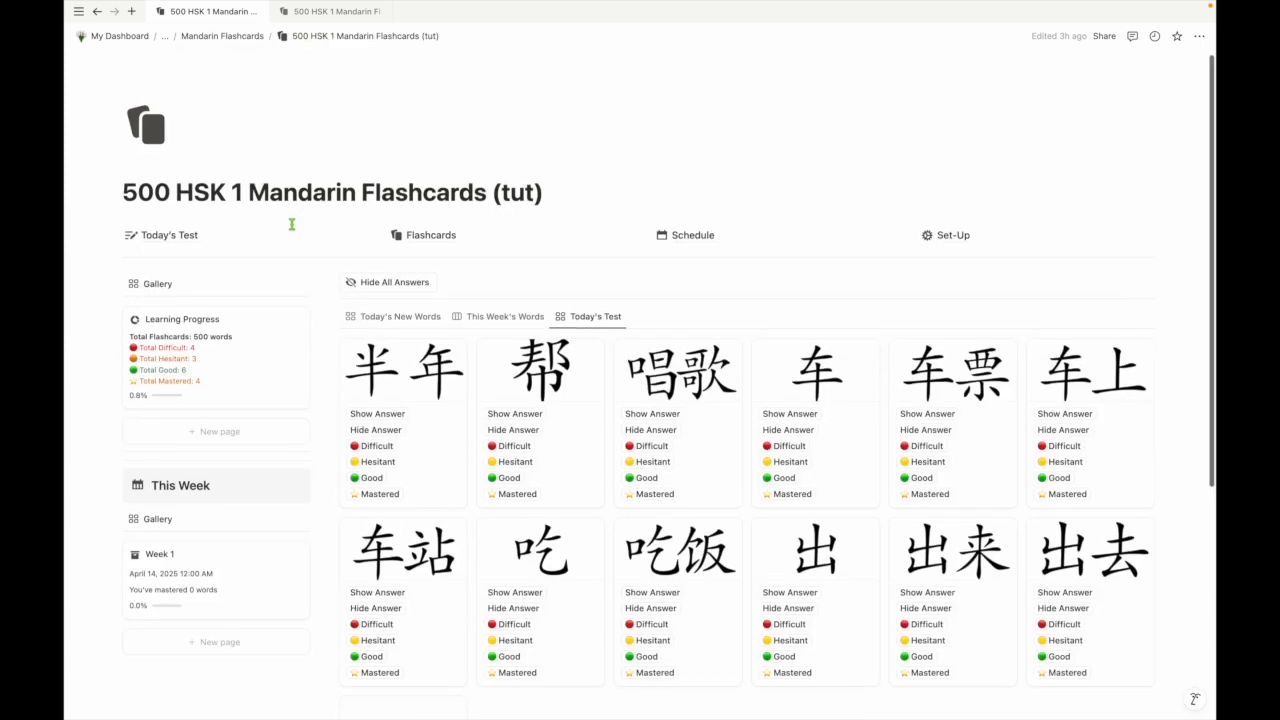
scroll(291, 223, "down", 1)
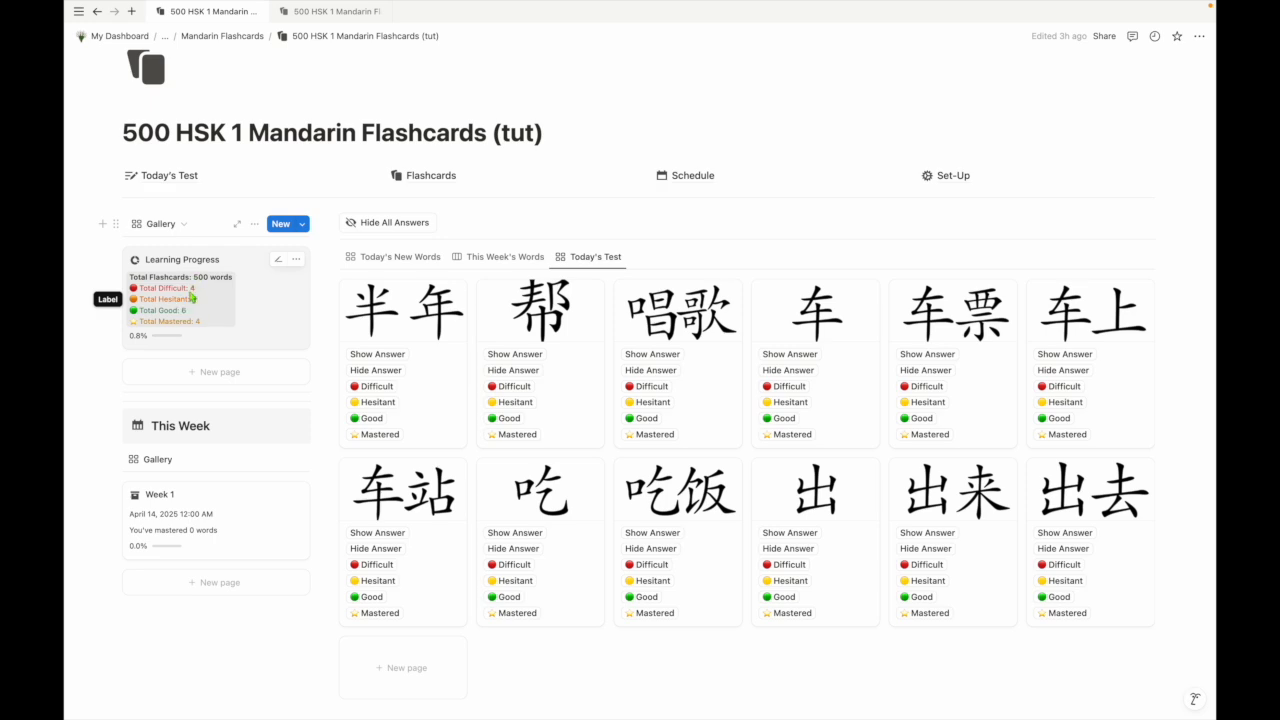
scroll(212, 425, "down", 1)
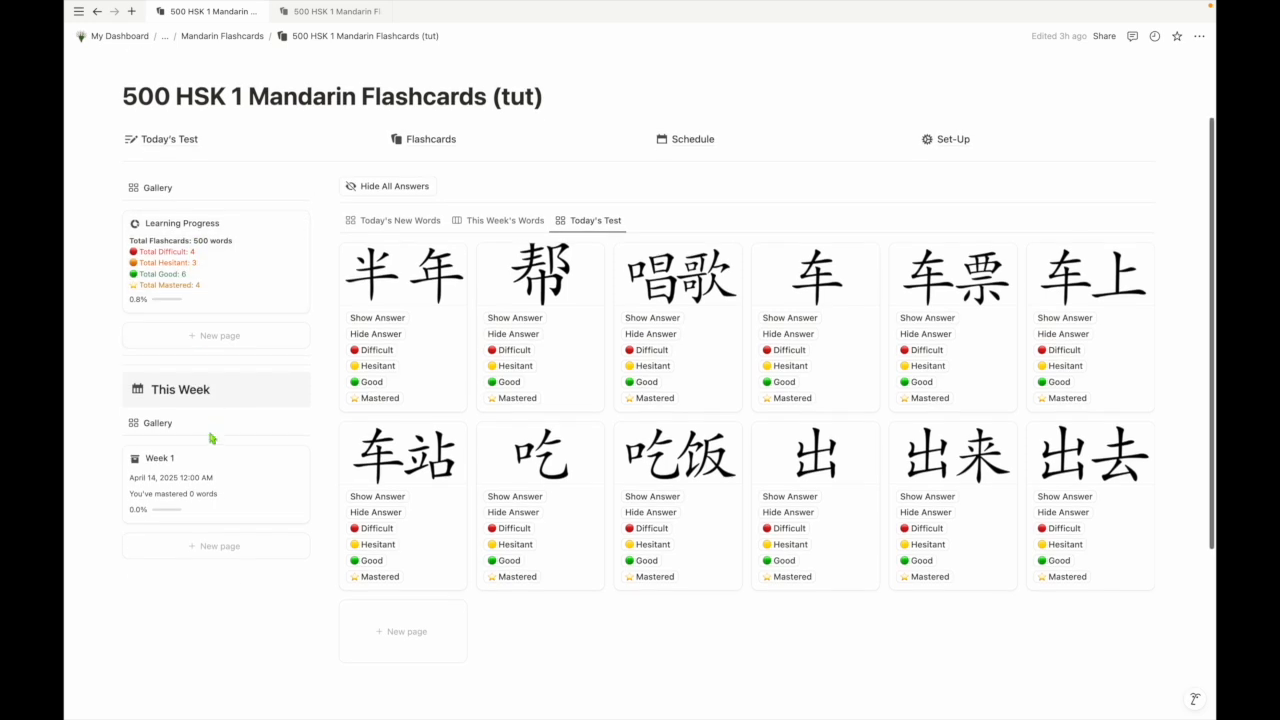
Step: Open the Week 1 page, look through its flashcards in the Learn and Test views, and close it
left_click(253, 485)
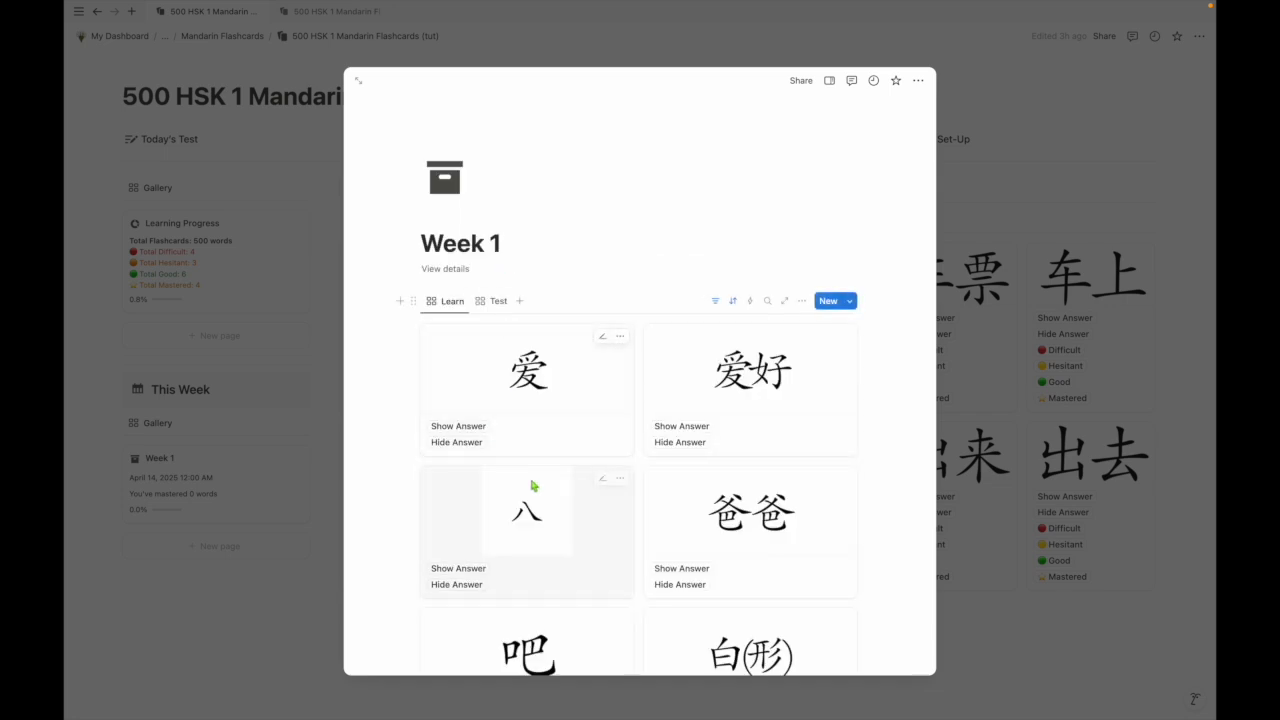
scroll(530, 490, "down", 4)
scroll(534, 485, "down", 6)
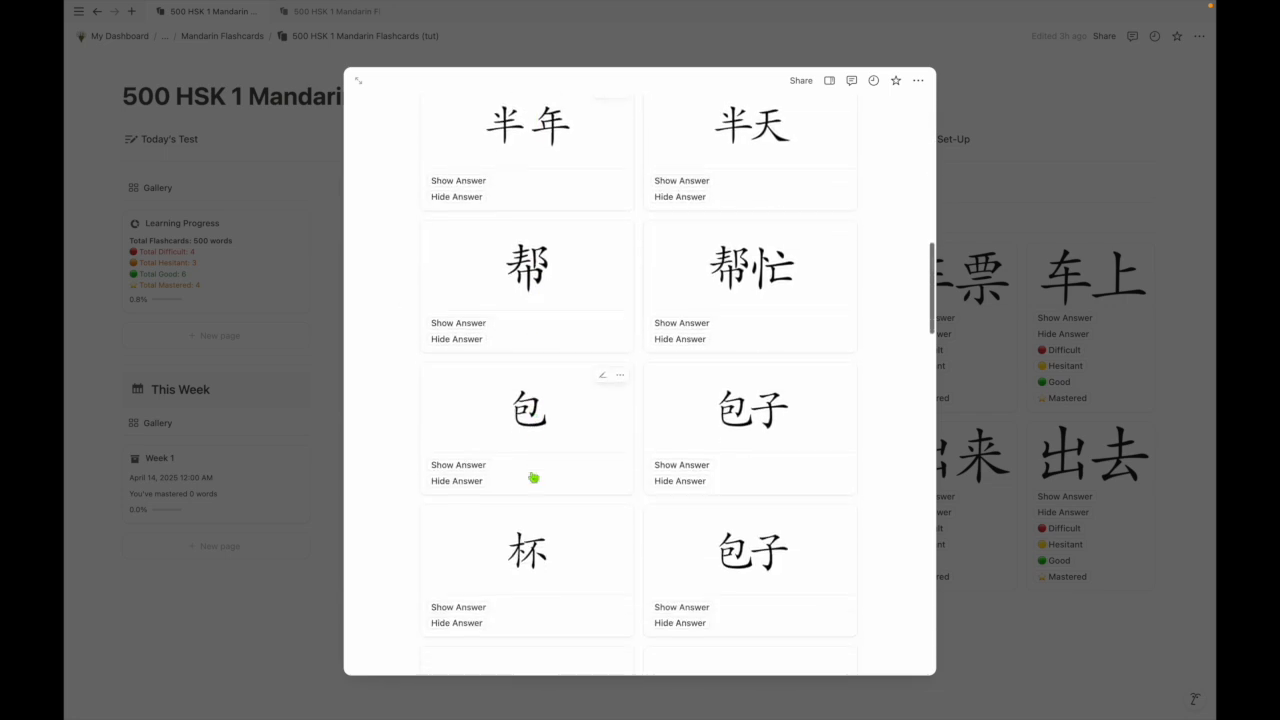
scroll(535, 480, "up", 2)
scroll(533, 478, "up", 10)
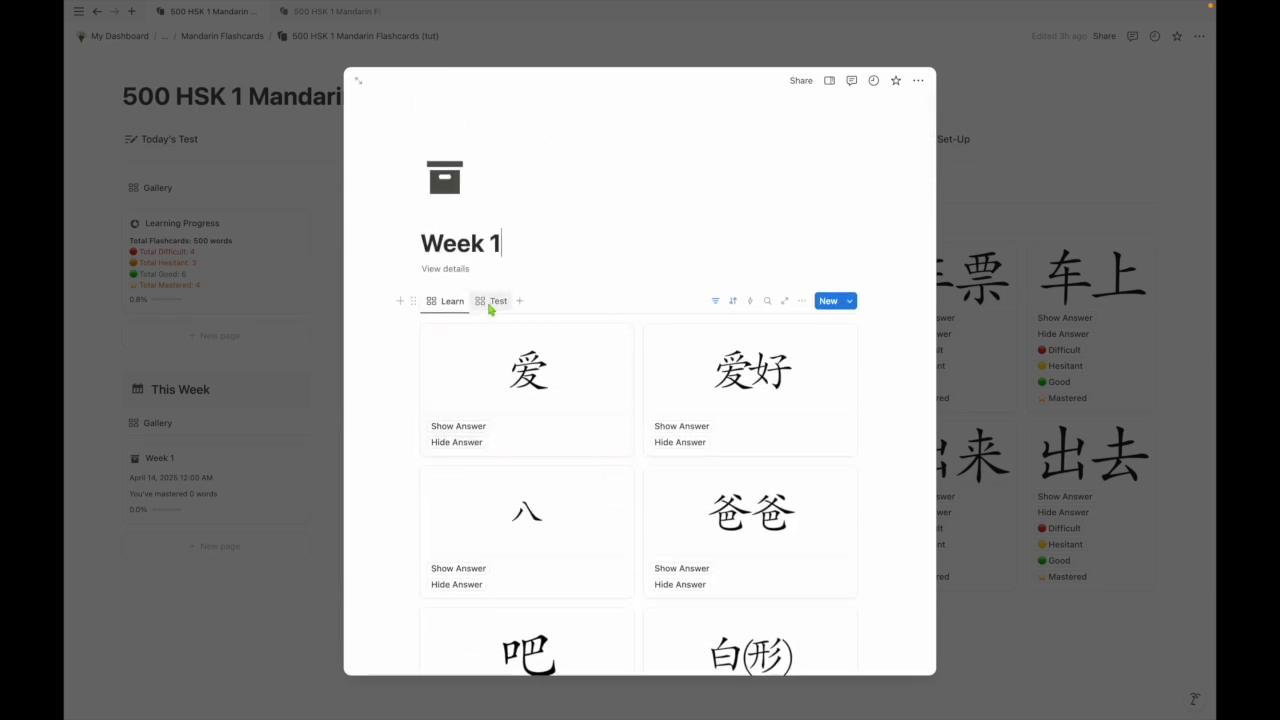
left_click(492, 303)
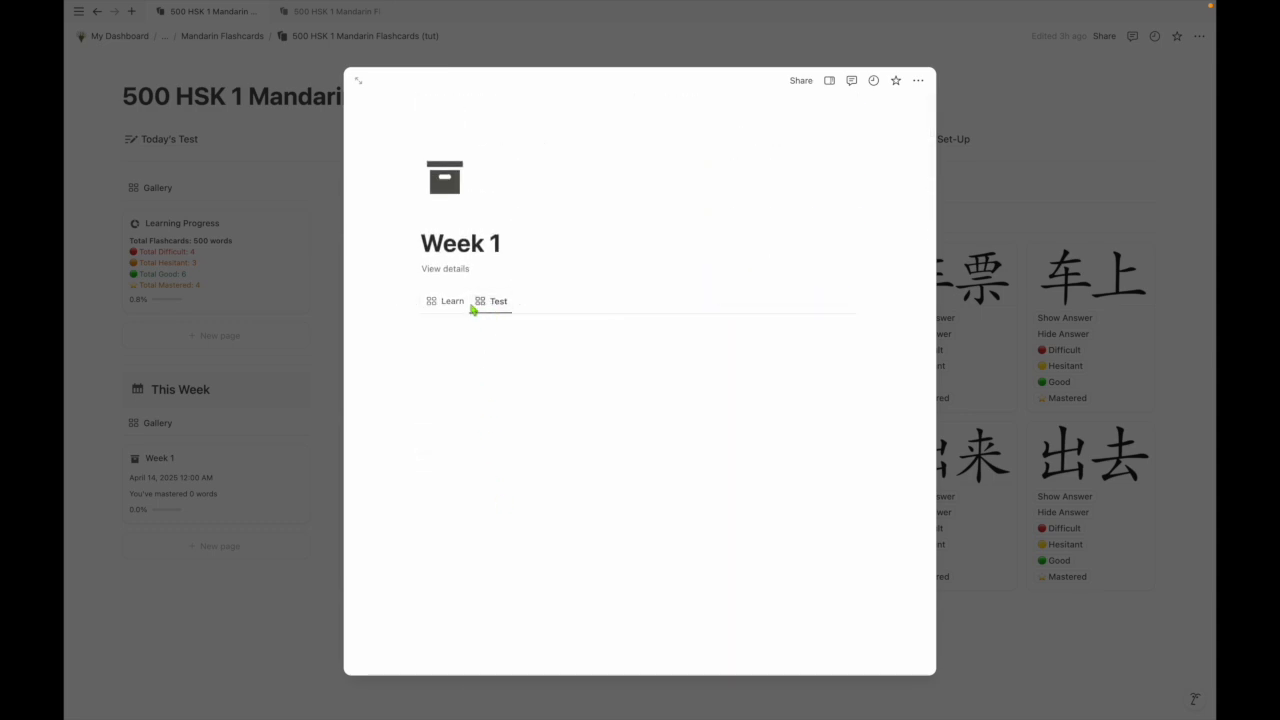
scroll(514, 489, "down", 10)
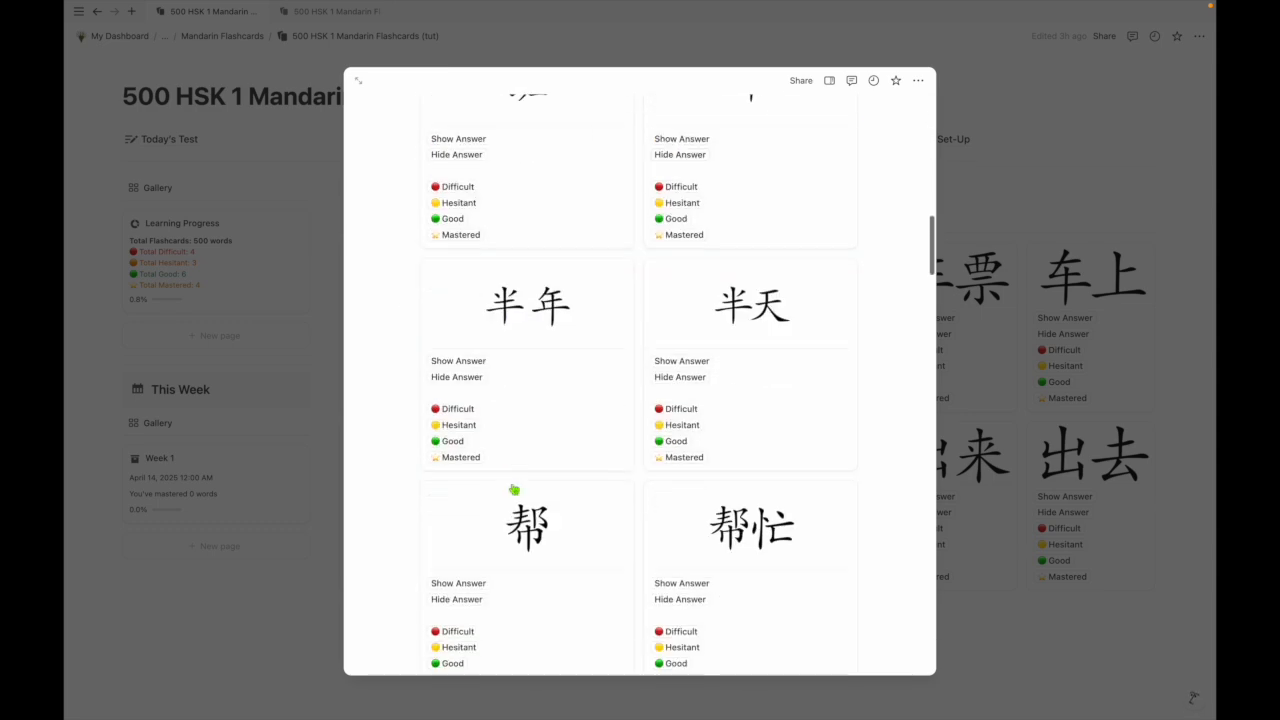
key("Escape")
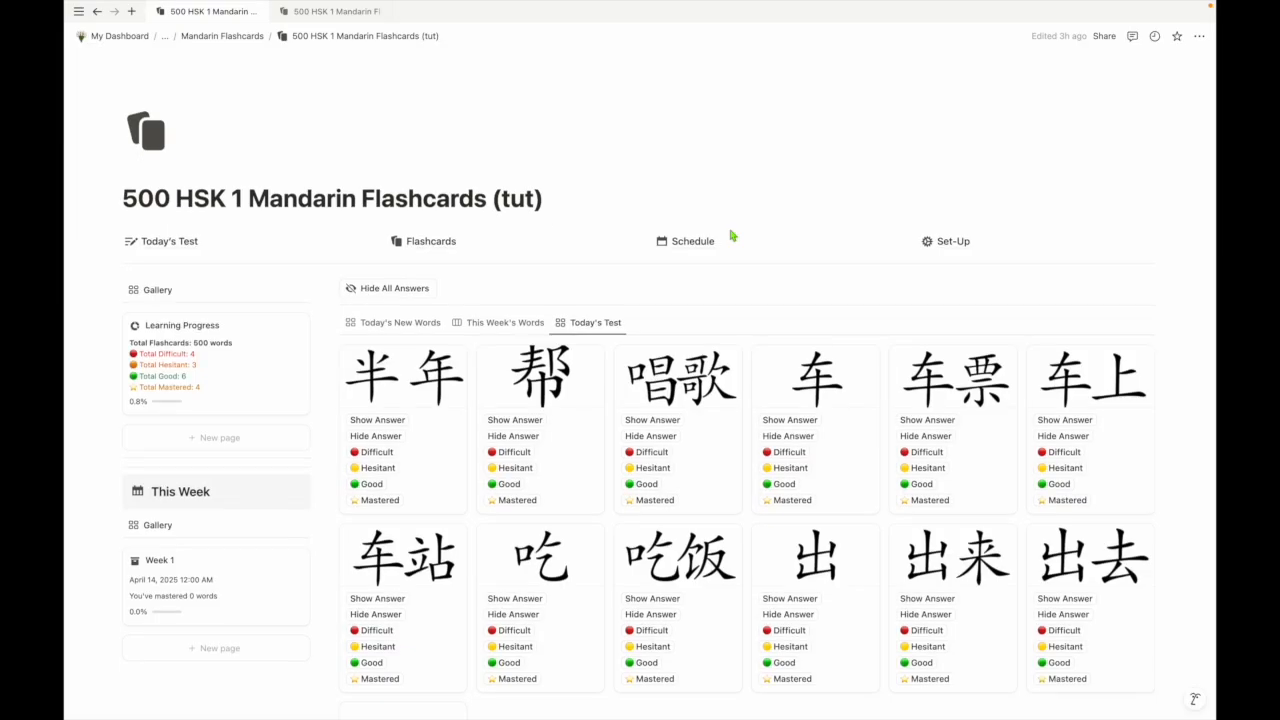
scroll(731, 235, "down", 5)
scroll(731, 235, "up", 5)
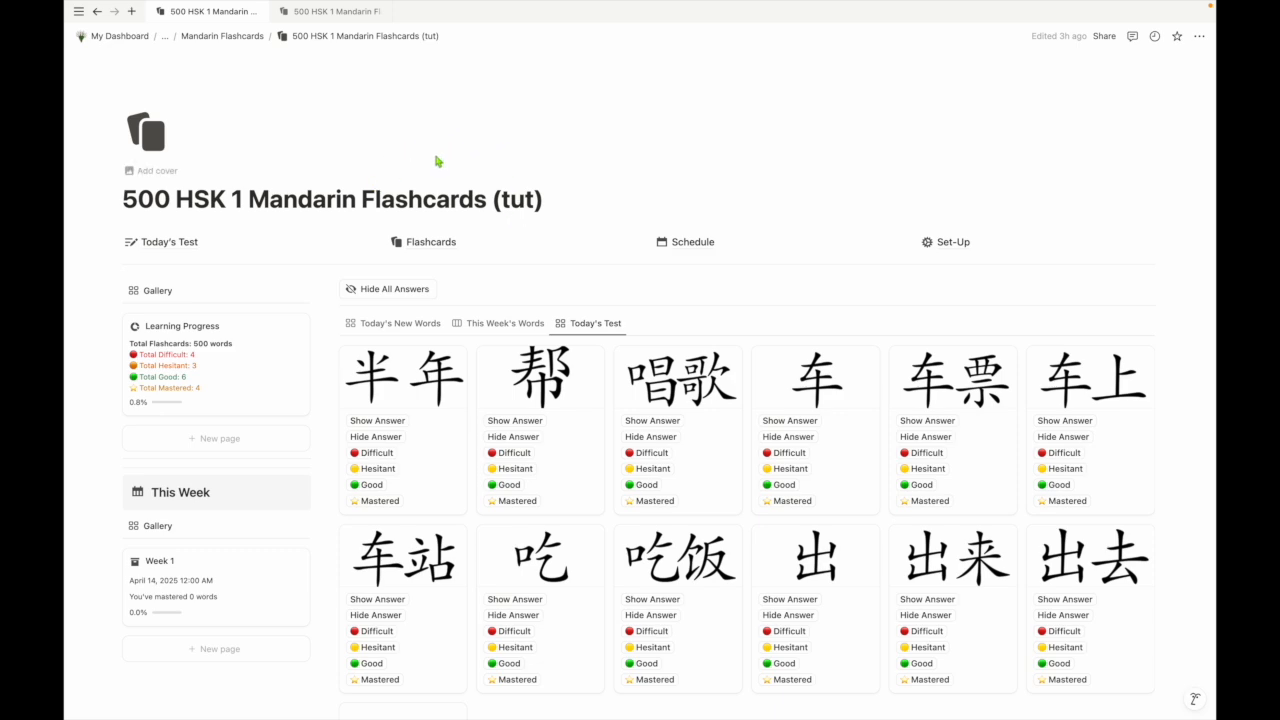
scroll(436, 161, "down", 1)
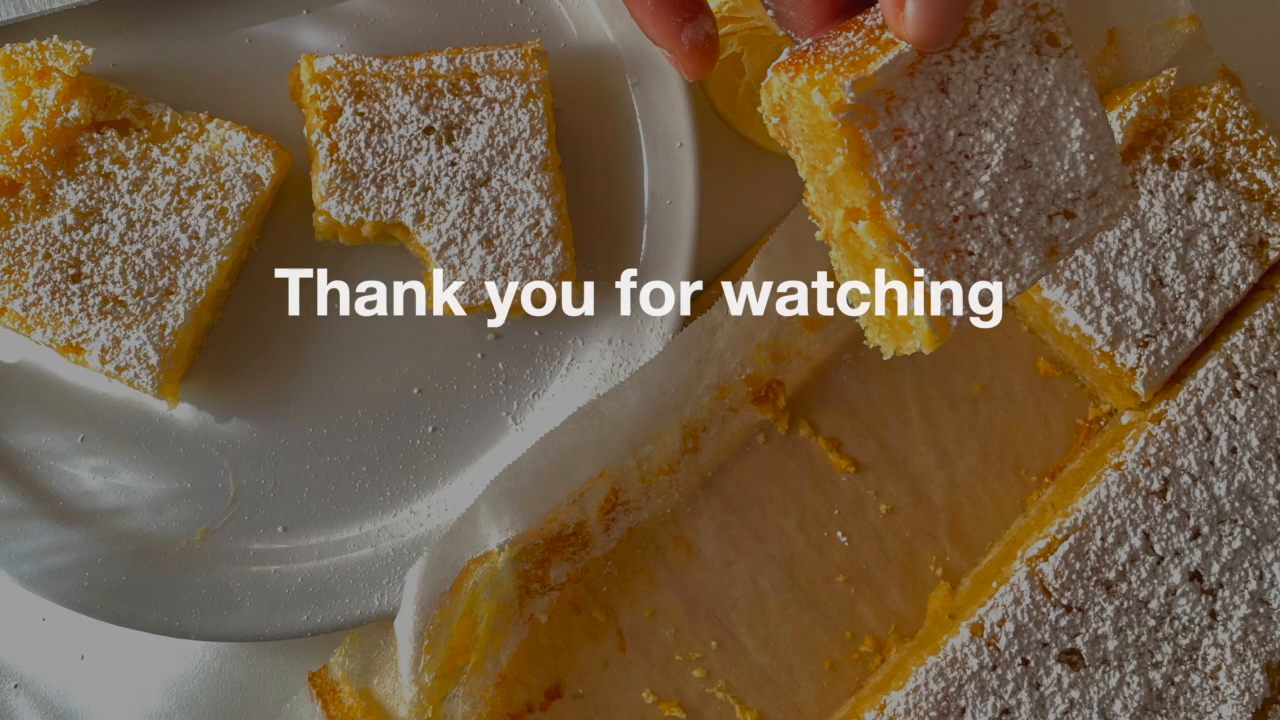